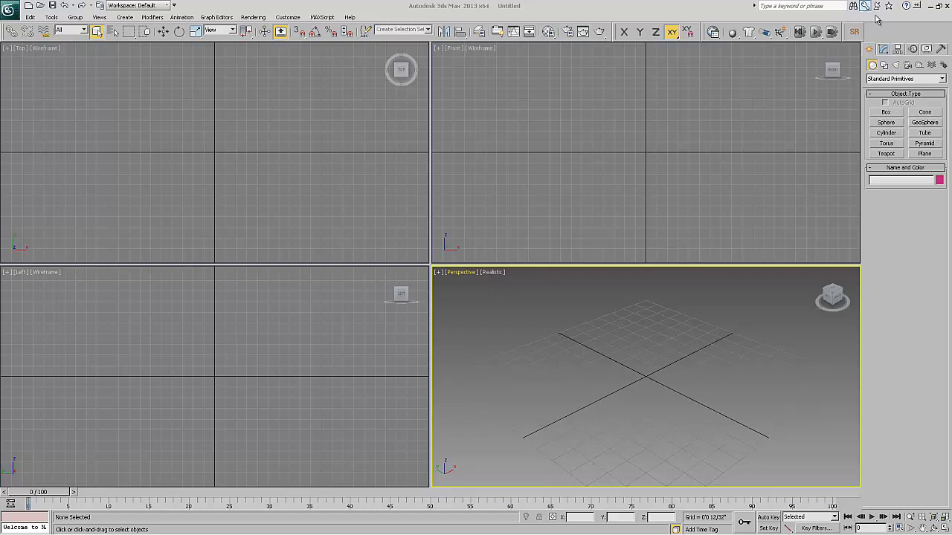
Create a rectangular PF Source emitter about 3 1/2" wide and 2 5/32" long around the centre of the Top viewport
click(885, 79)
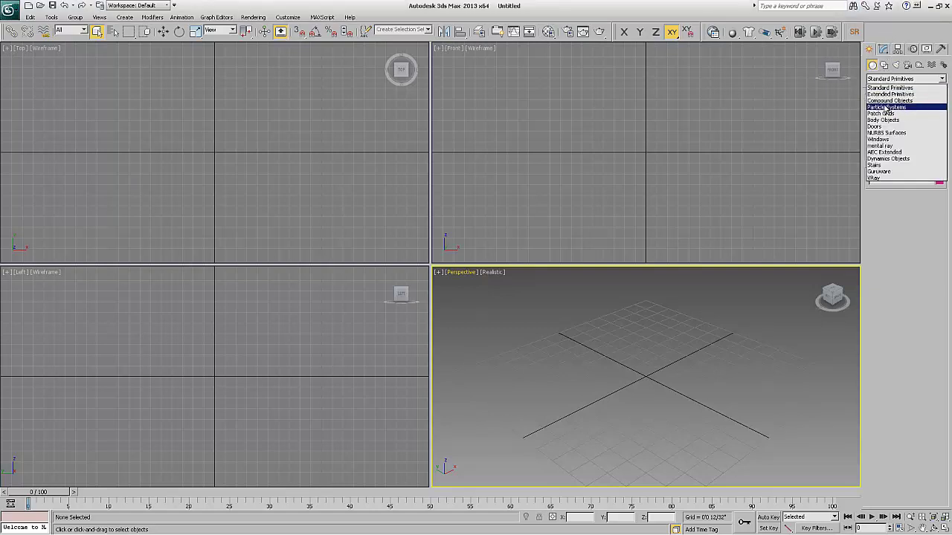
click(889, 107)
click(885, 113)
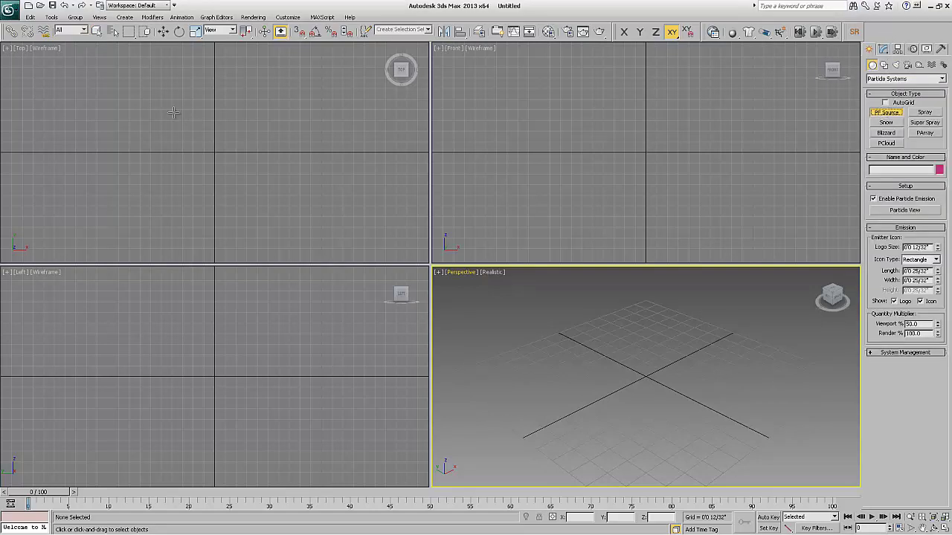
drag(166, 124, 263, 182)
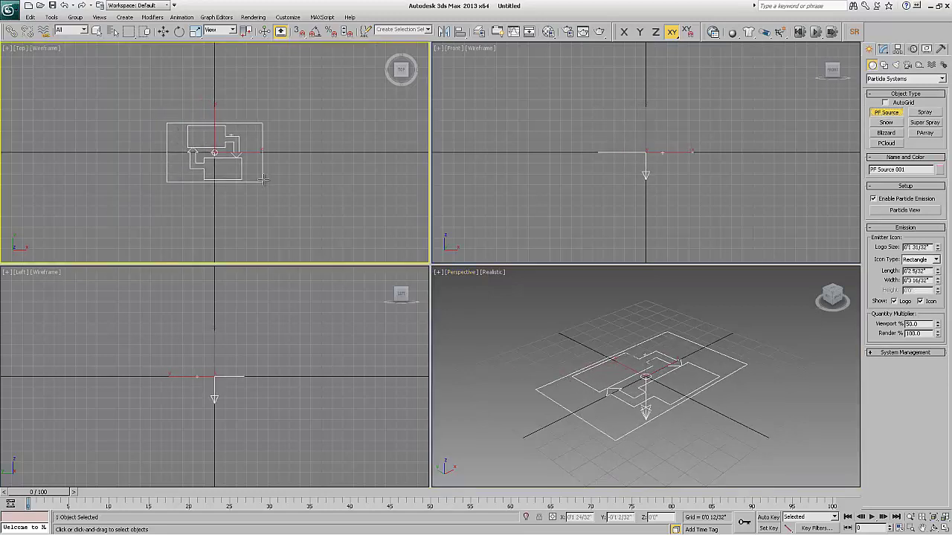
Move the PF Source emitter to the world origin by zeroing its absolute X, Y and Z coordinates
click(164, 32)
right_click(164, 32)
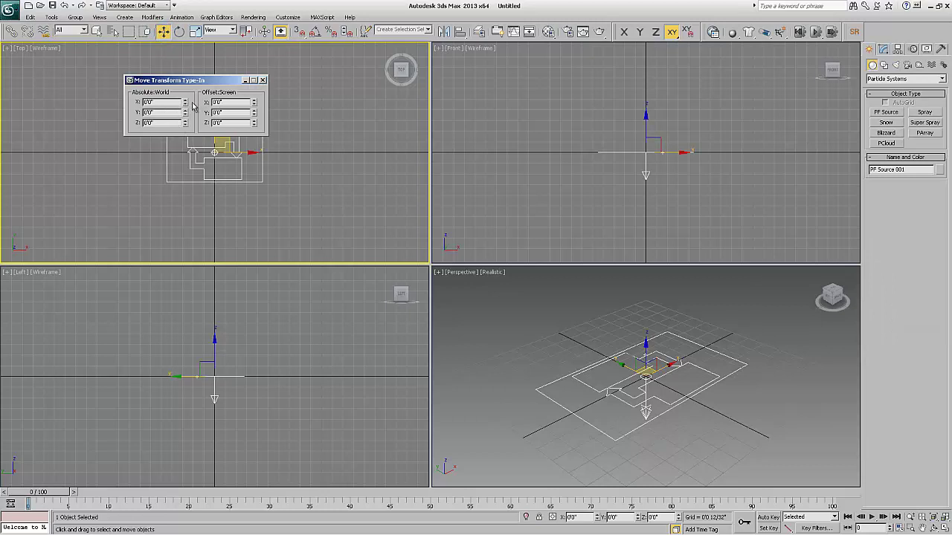
drag(246, 31, 248, 65)
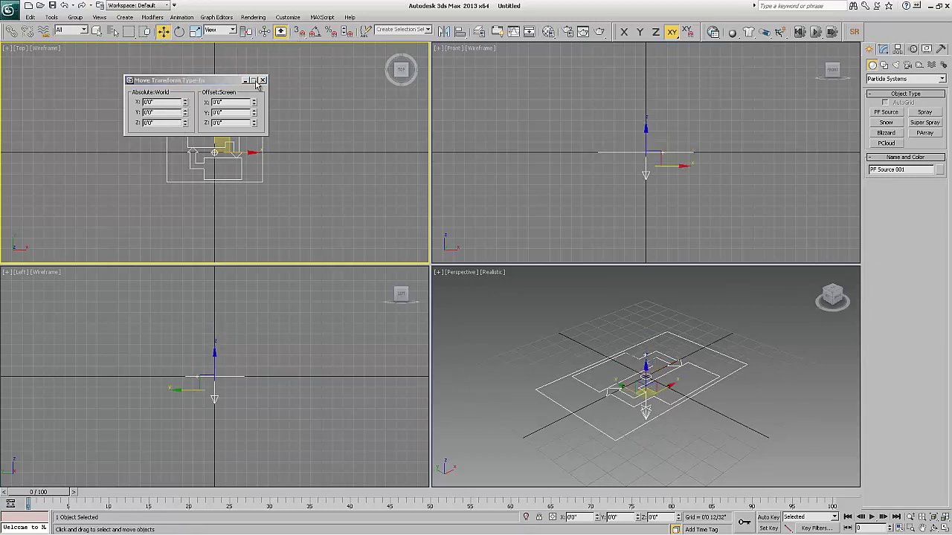
click(183, 125)
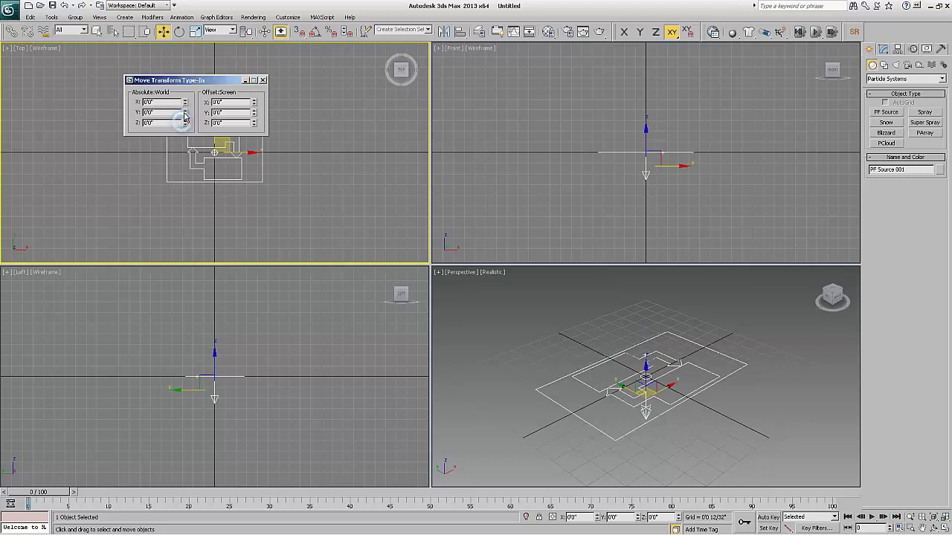
click(261, 81)
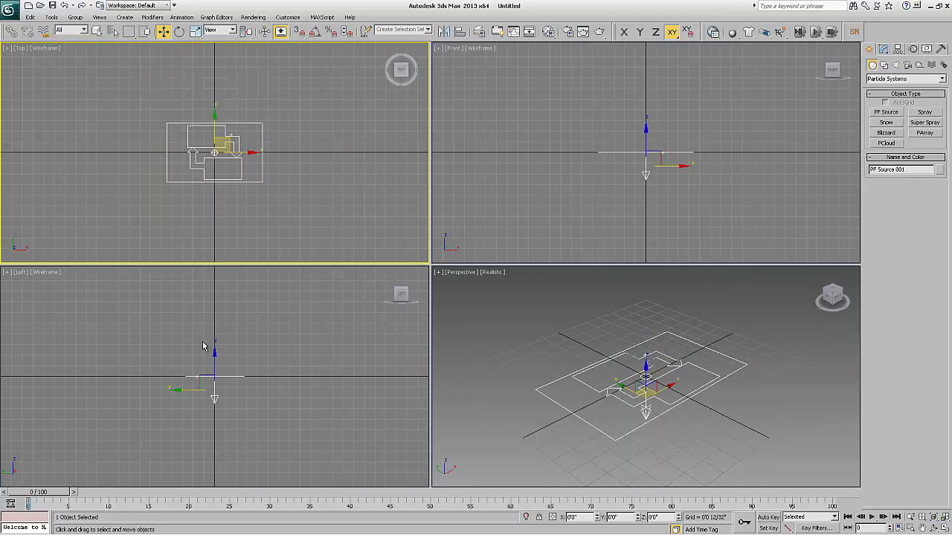
click(225, 372)
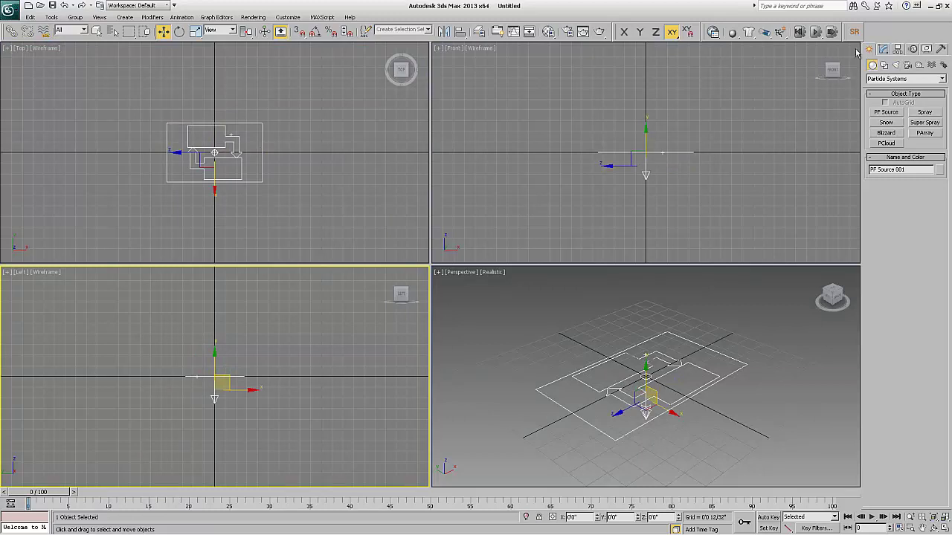
Set the PF Source's viewport quantity multiplier to 100% and its emitter length and width to 6 inches each
click(883, 48)
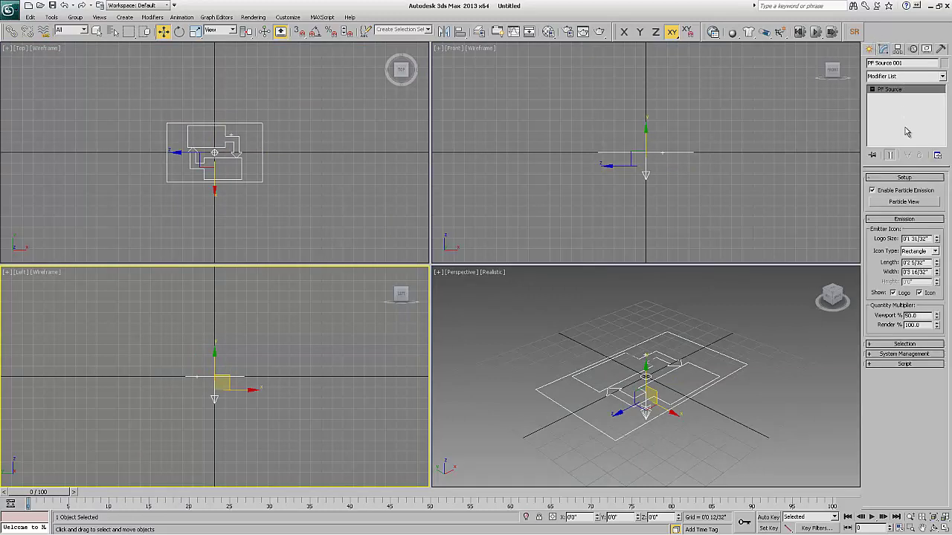
double_click(923, 316)
double_click(928, 263)
drag(928, 263, 876, 266)
text(6)
key(Tab)
text(6)
key(Return)
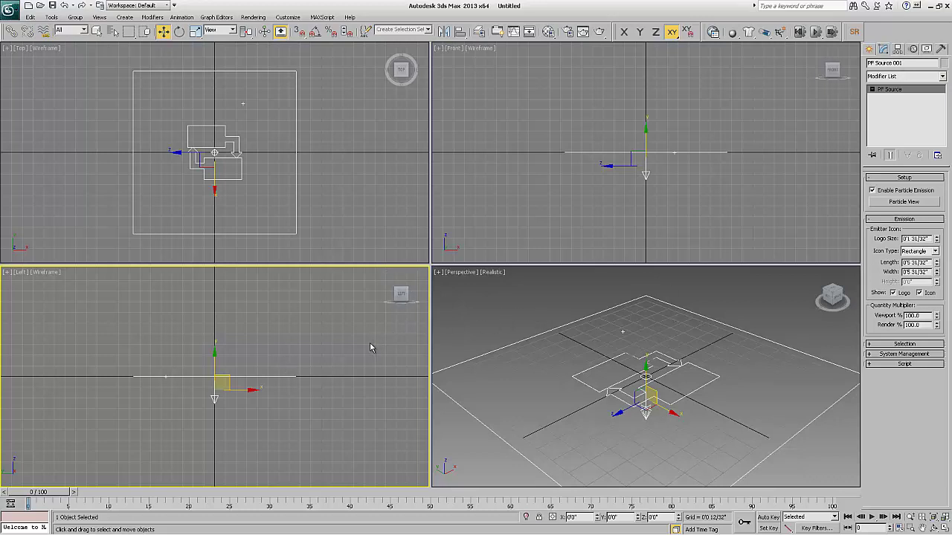
Create a BlobMesh compound object beside the emitter, along the X axis in the Top viewport
click(870, 50)
click(887, 78)
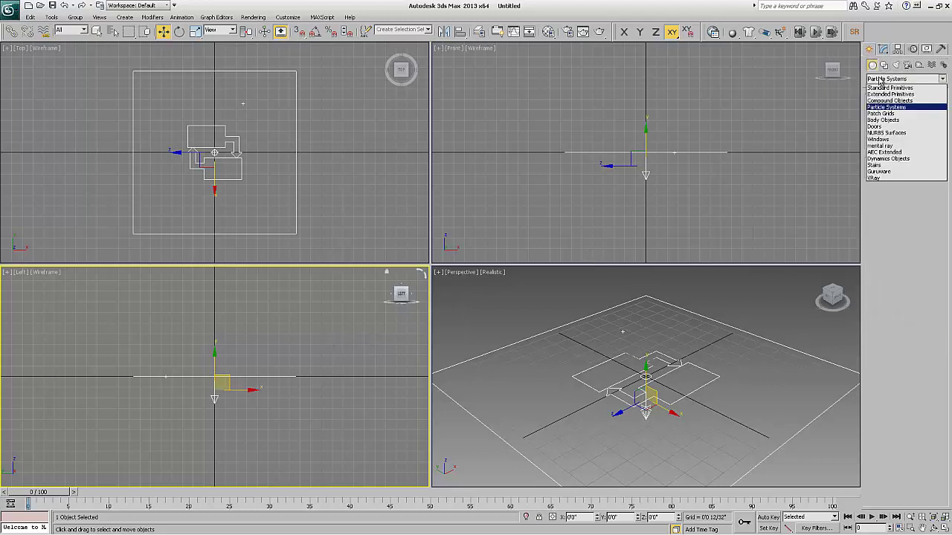
click(889, 100)
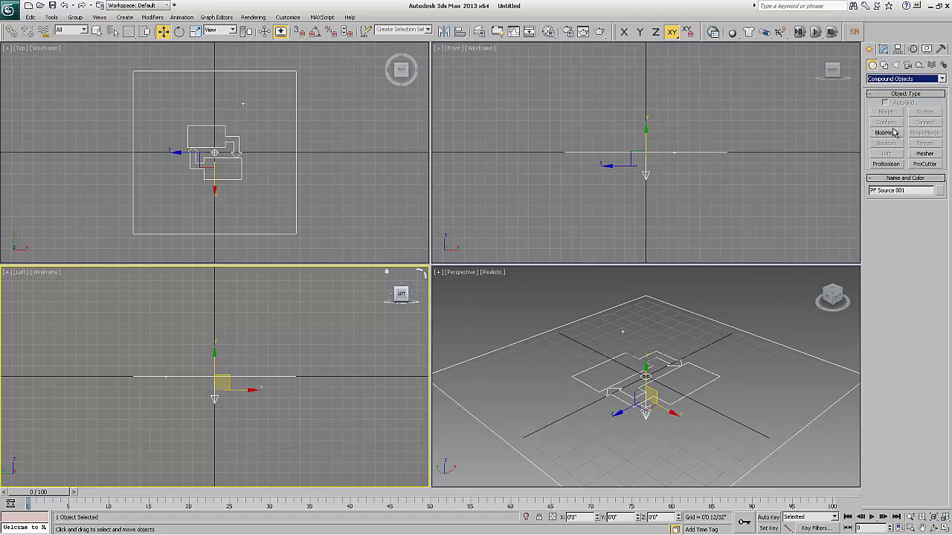
click(886, 132)
click(370, 154)
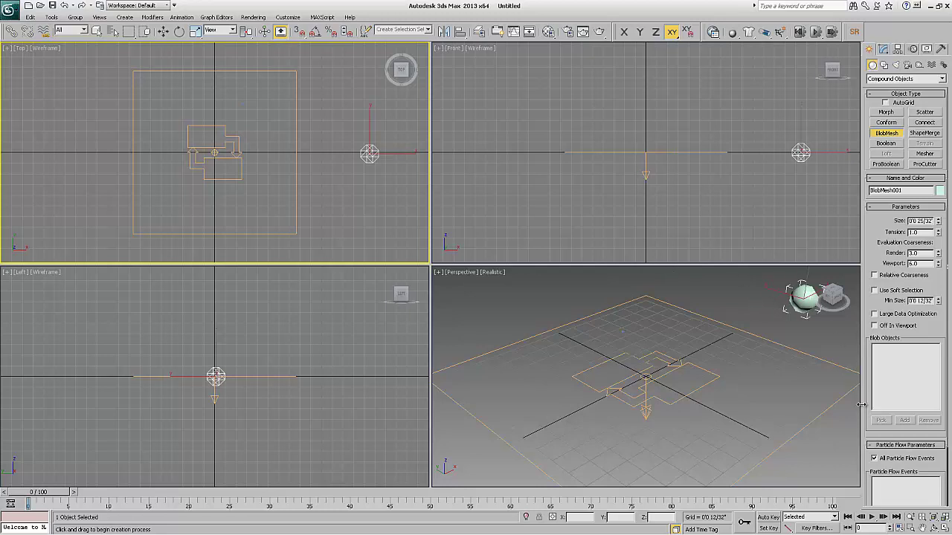
Pick the PF Source as the blob object of the BlobMesh
click(883, 48)
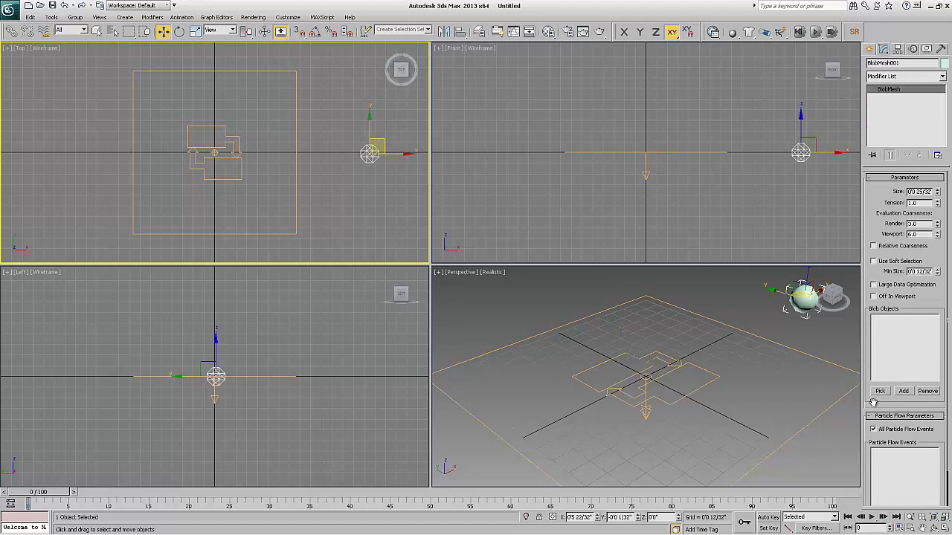
scroll(873, 403, down, 1)
click(879, 377)
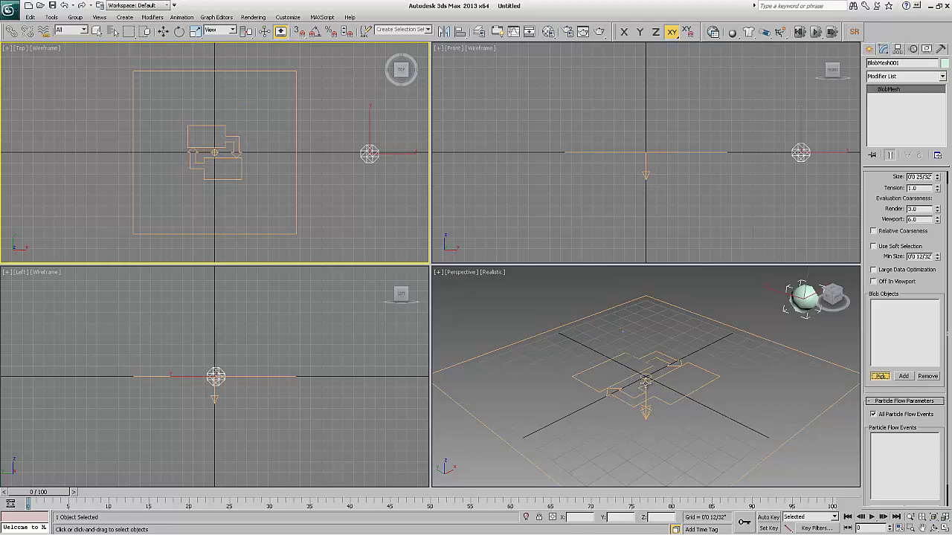
click(646, 381)
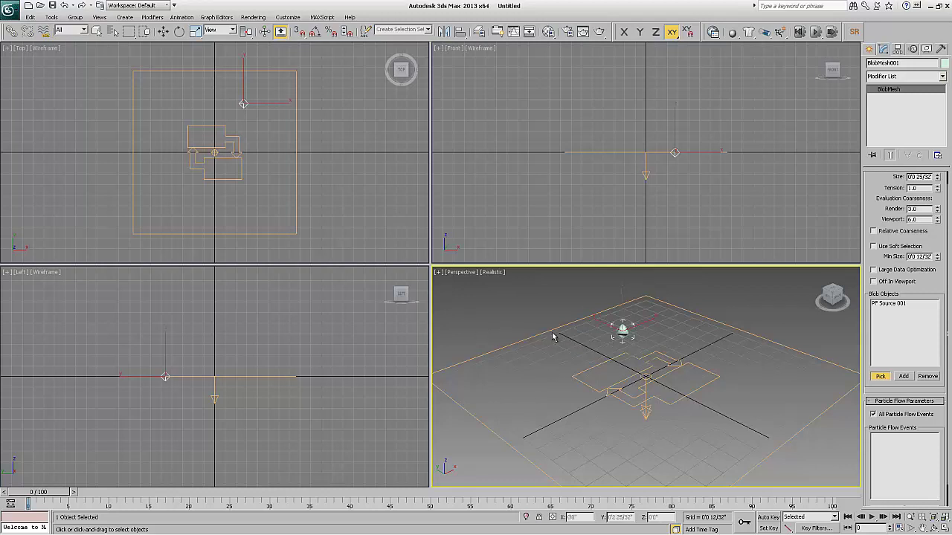
click(246, 374)
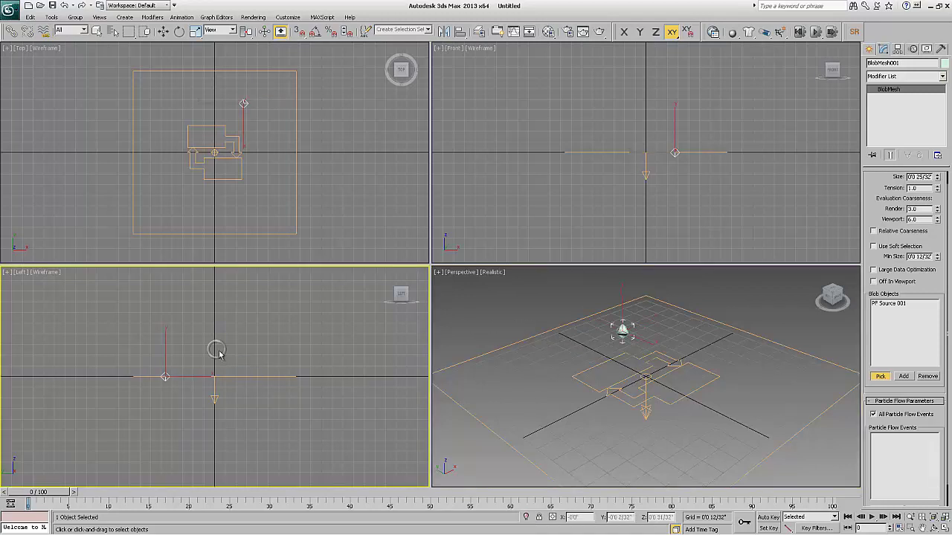
right_click(226, 360)
Select the PF Source emitter and raise it to a height of about 6" above the grid
click(234, 370)
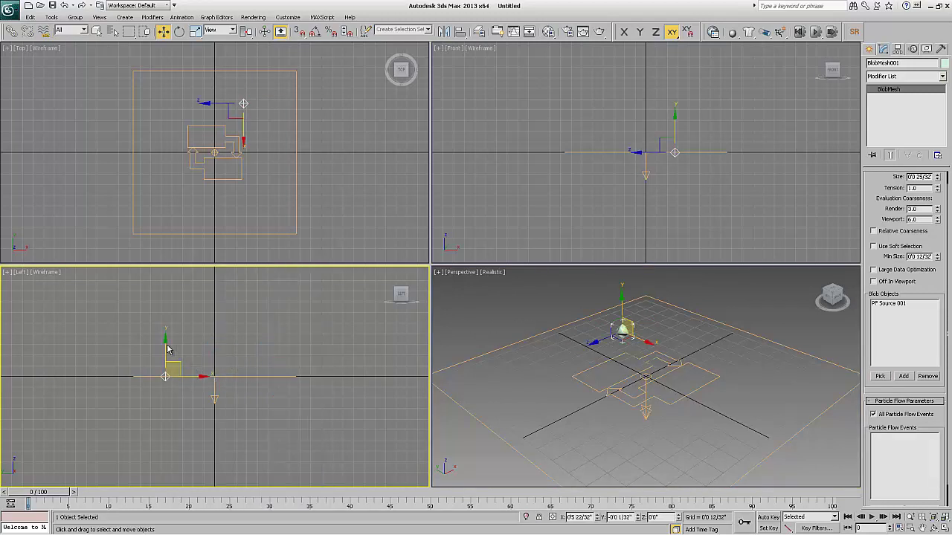
click(214, 382)
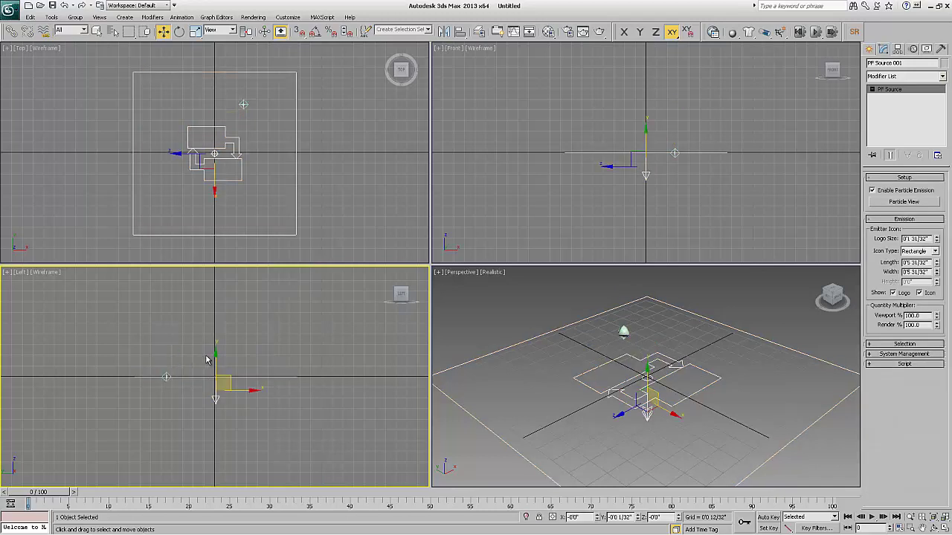
drag(215, 365, 238, 223)
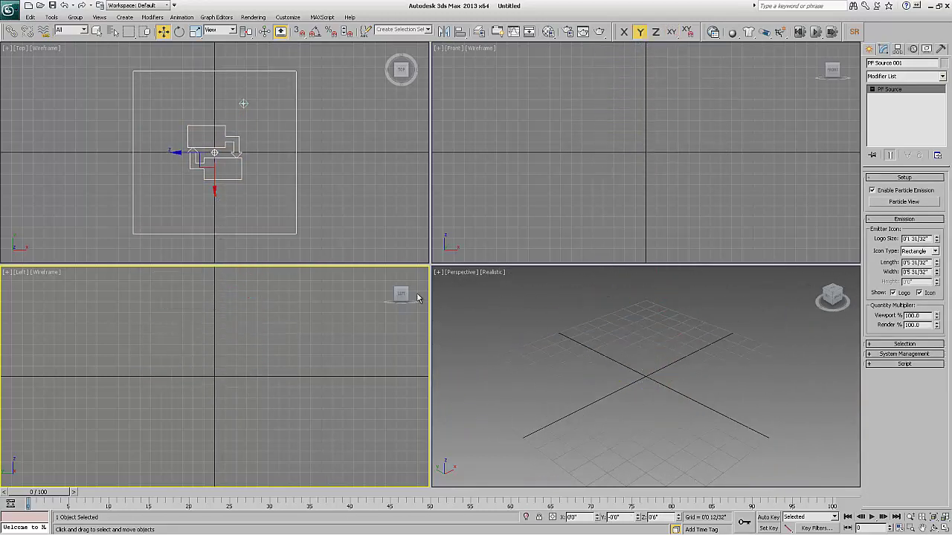
click(945, 517)
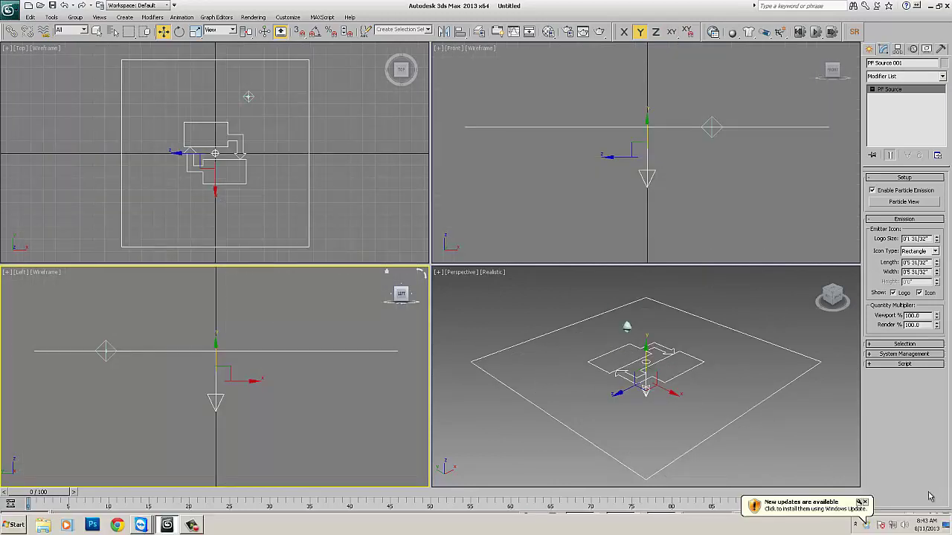
click(870, 510)
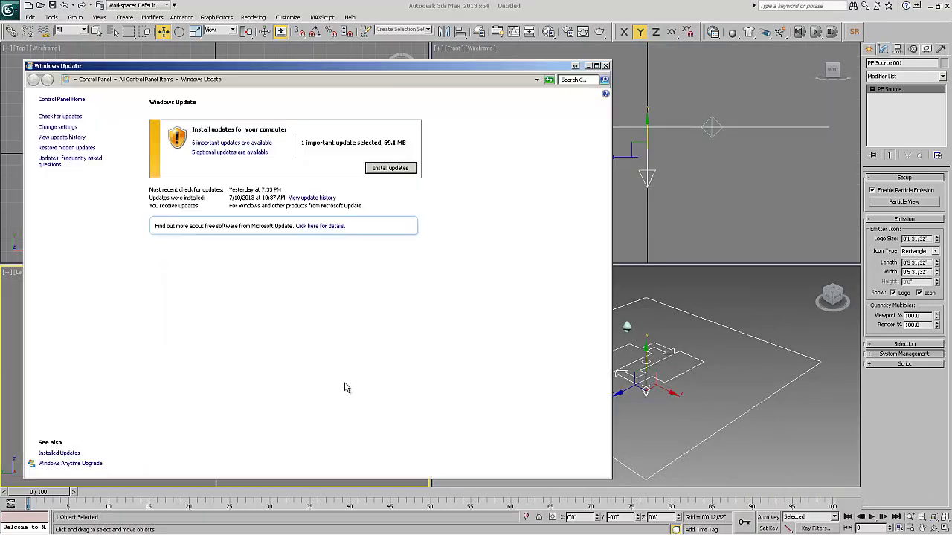
click(605, 65)
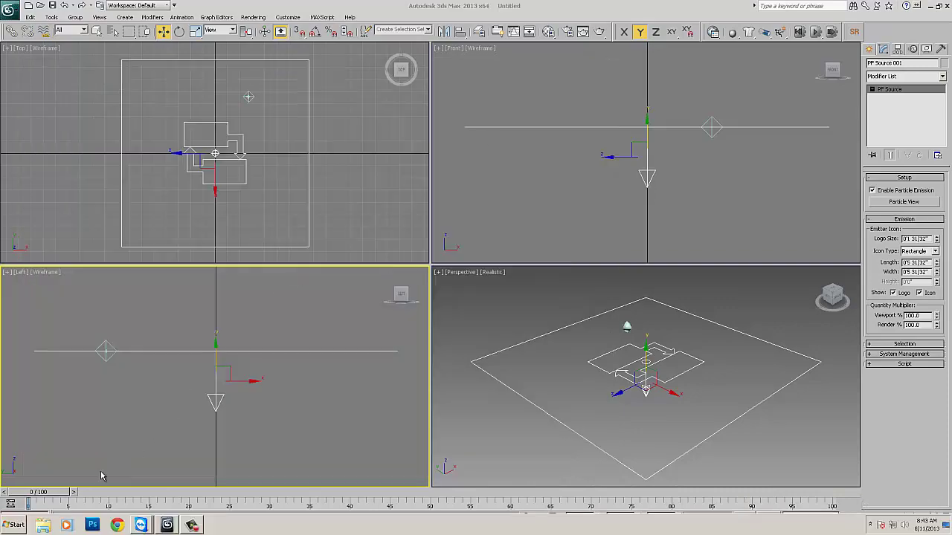
drag(52, 493, 33, 507)
key(w)
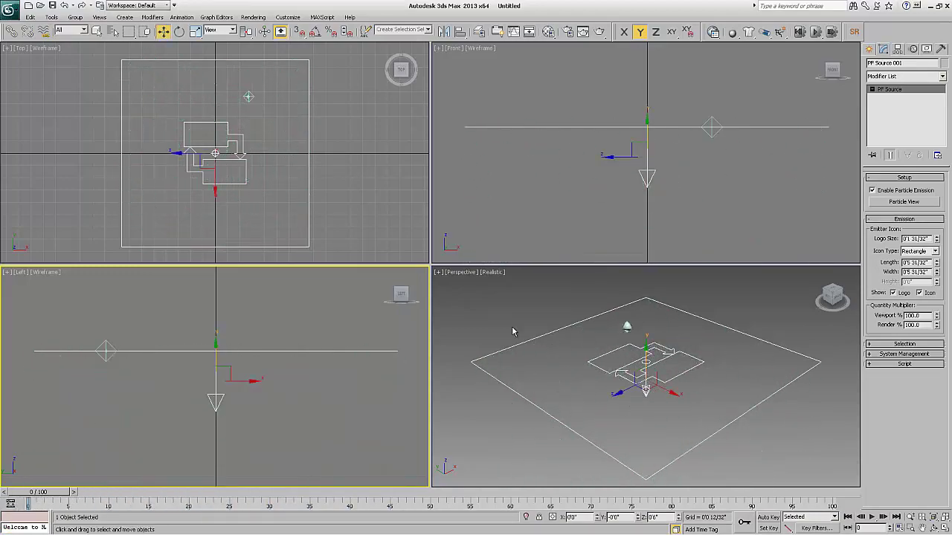
Open Particle View for the PF Source and set the Birth operator's Emit Stop to 200
click(885, 202)
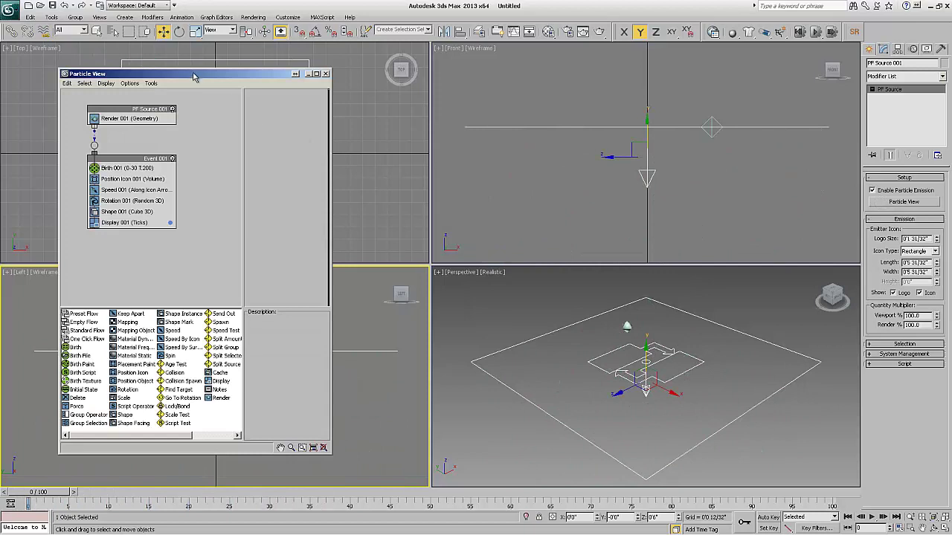
drag(197, 74, 179, 27)
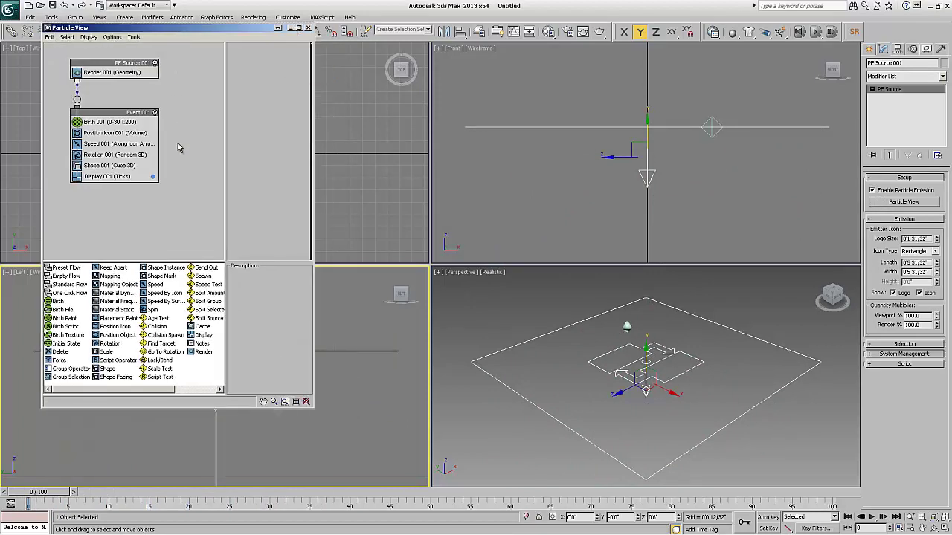
click(111, 124)
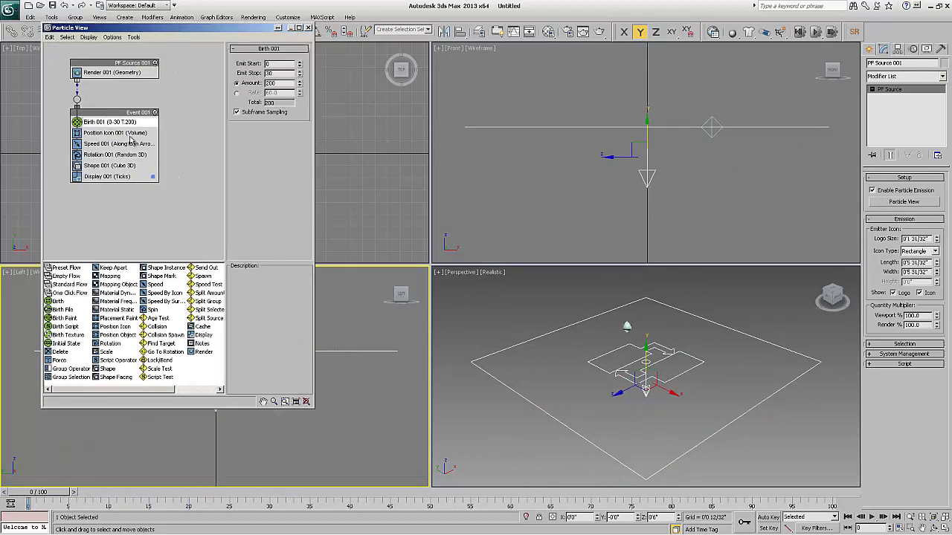
double_click(271, 74)
Review the Position Icon, Speed and Rotation operators, and enable scaling with a size variation on the Shape operator
click(115, 134)
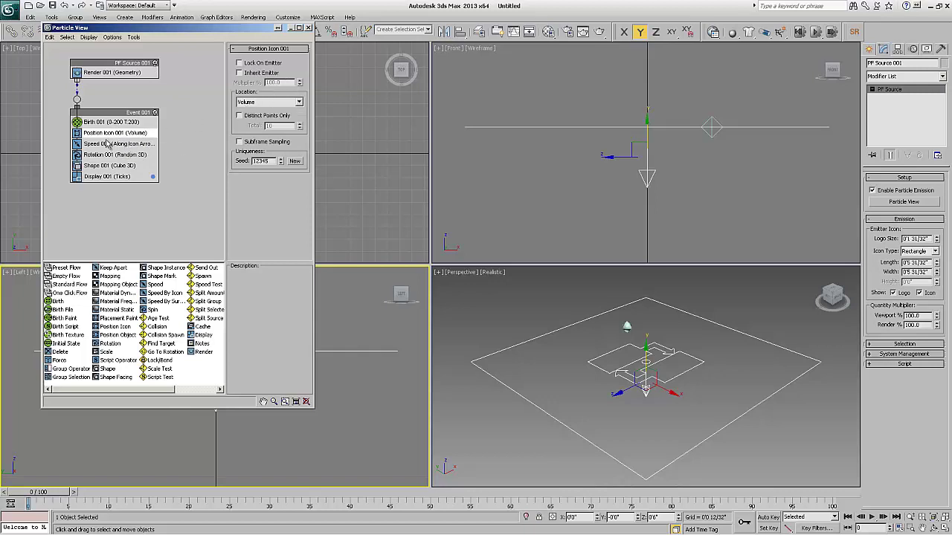
click(106, 144)
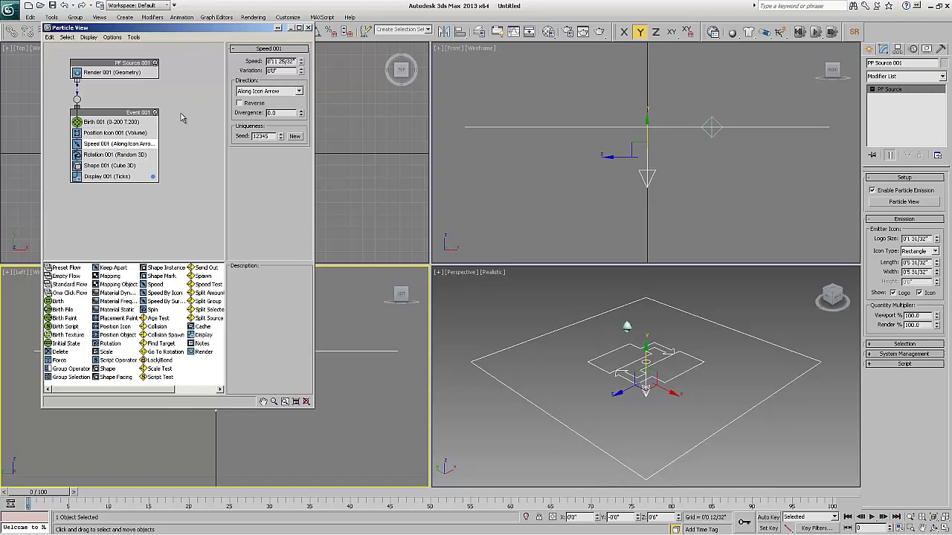
click(126, 154)
click(115, 167)
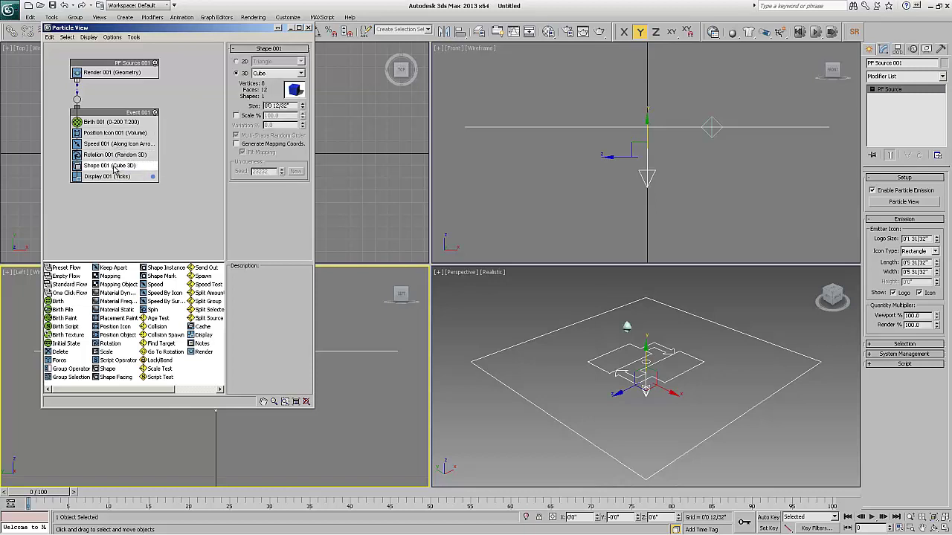
click(237, 116)
double_click(280, 126)
key(Return)
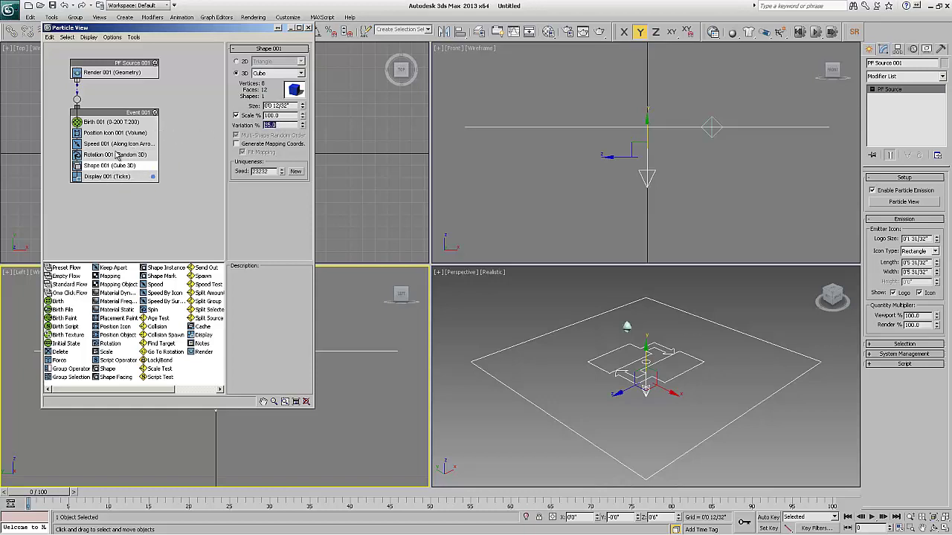
Change the Display operator's style for selected particles and set its display type to Geometry
click(111, 176)
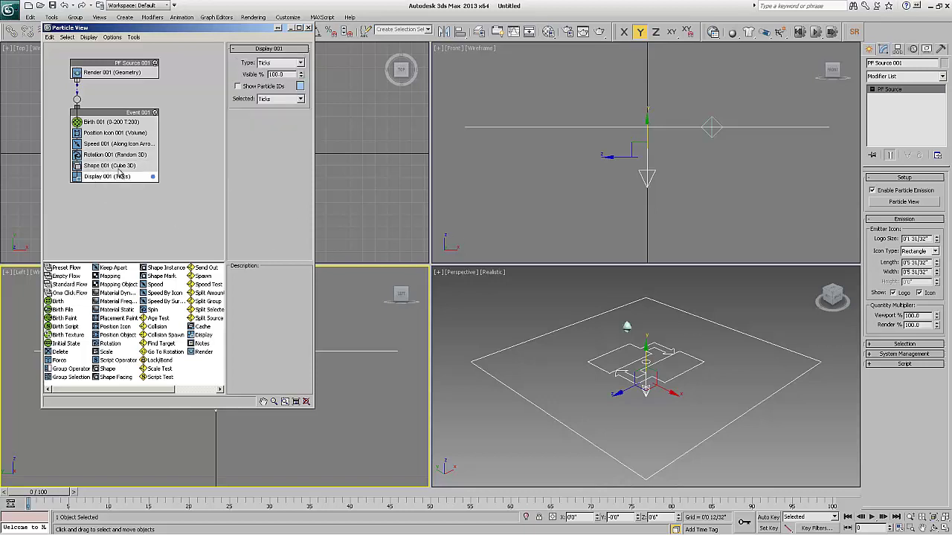
click(280, 98)
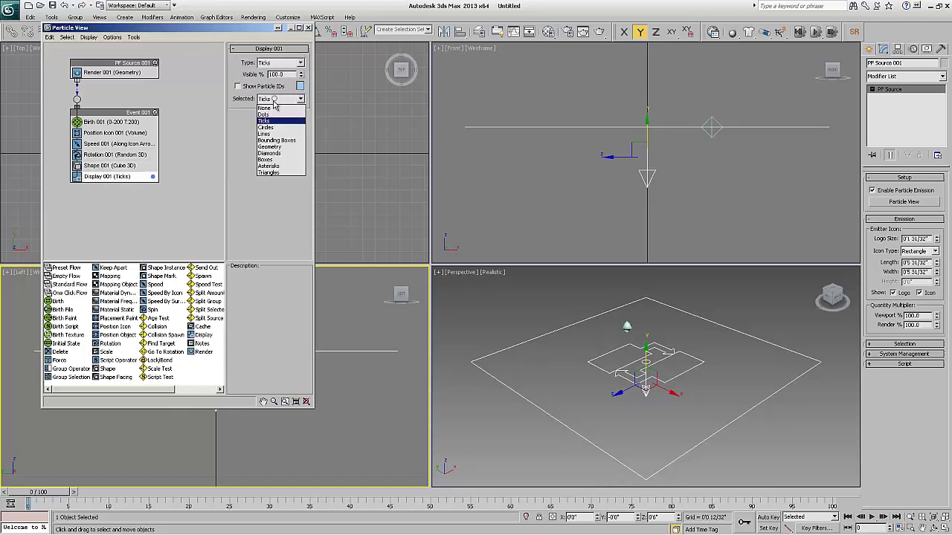
click(281, 143)
click(277, 64)
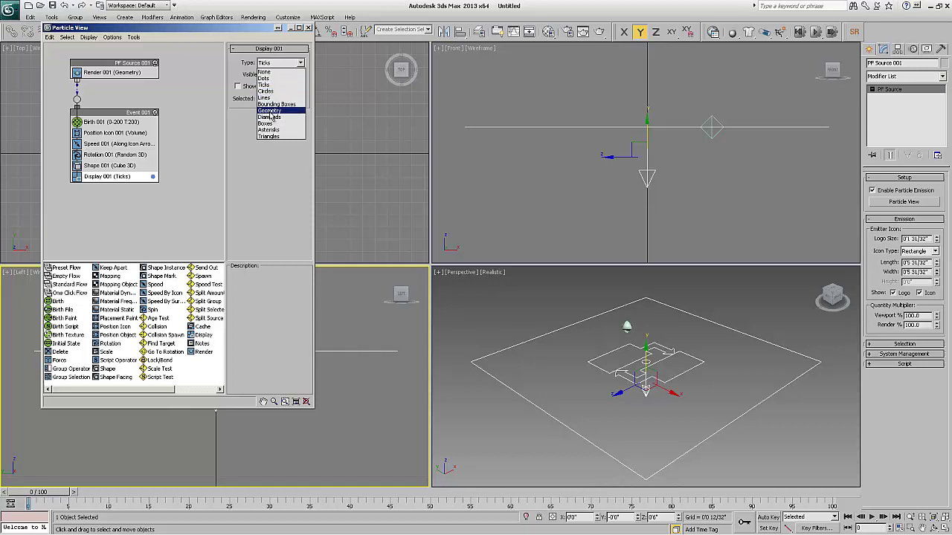
click(271, 111)
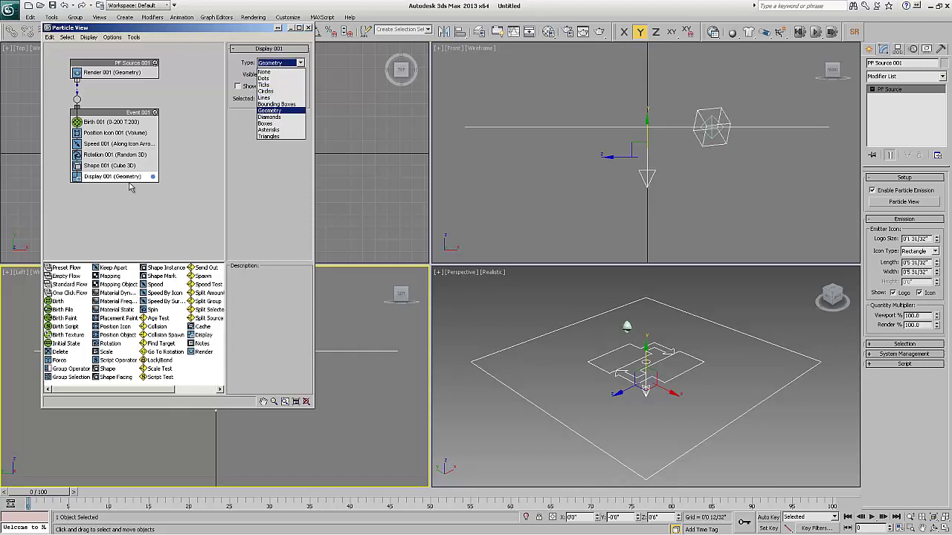
Review the Birth and Shape operators, and set the Display operator's type to Ticks
click(95, 122)
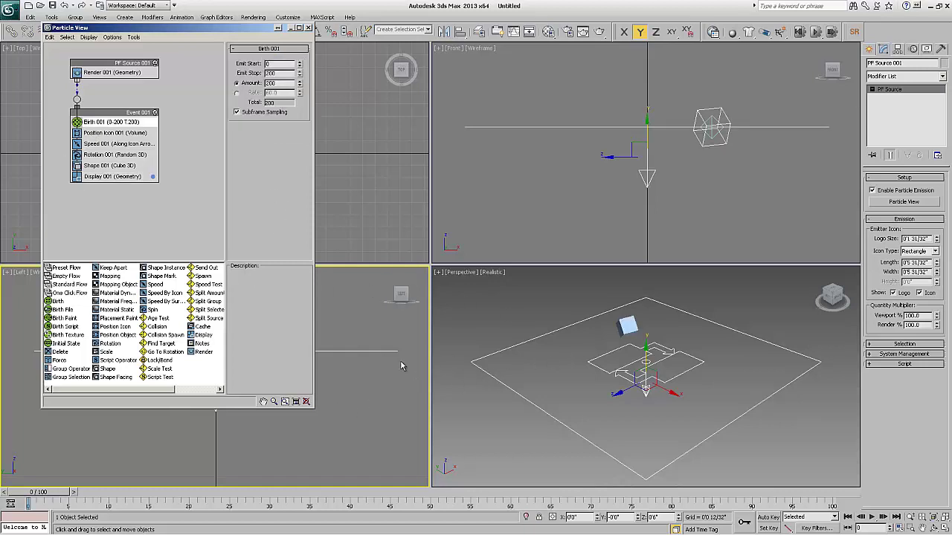
click(96, 168)
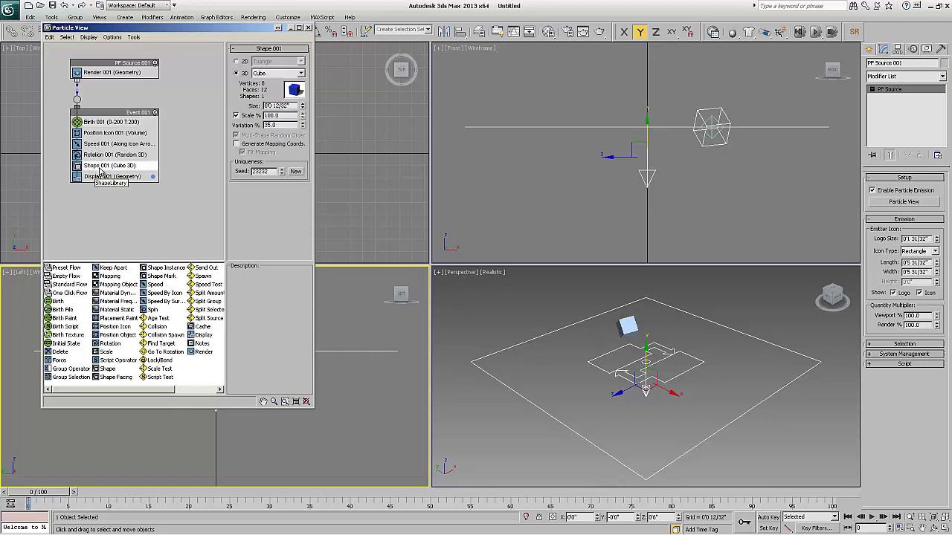
click(120, 176)
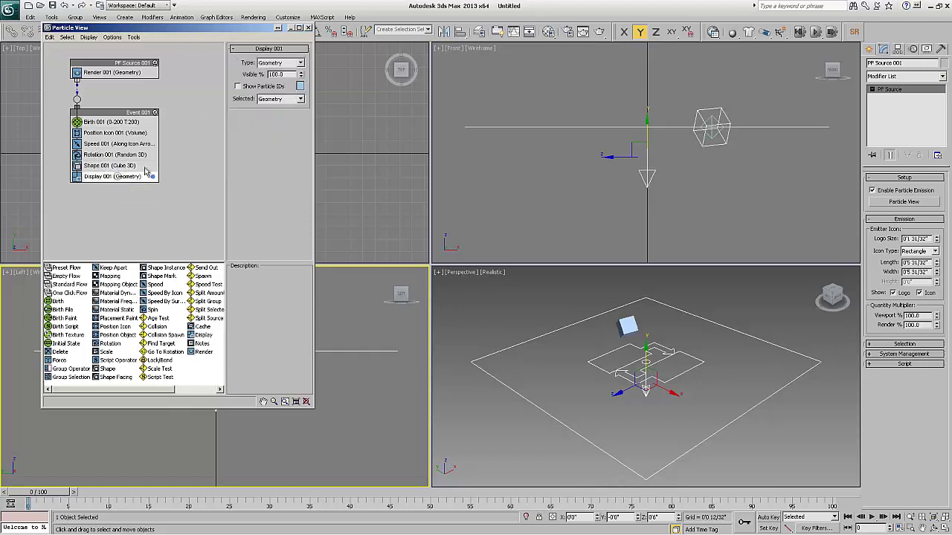
click(279, 64)
click(273, 85)
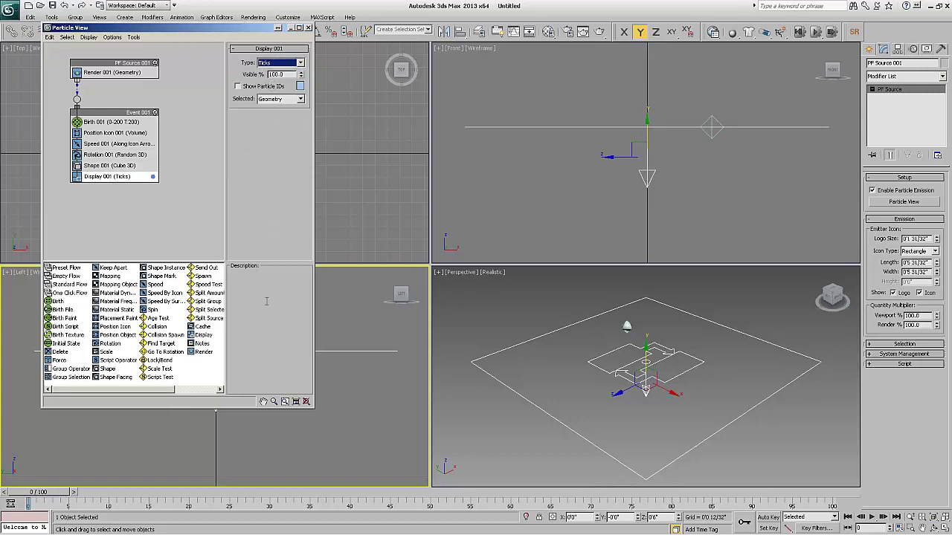
Set the Display operator's style for selected particles to Ticks, previewing the animation up to frame 86 and back to frame 0
drag(34, 492, 713, 512)
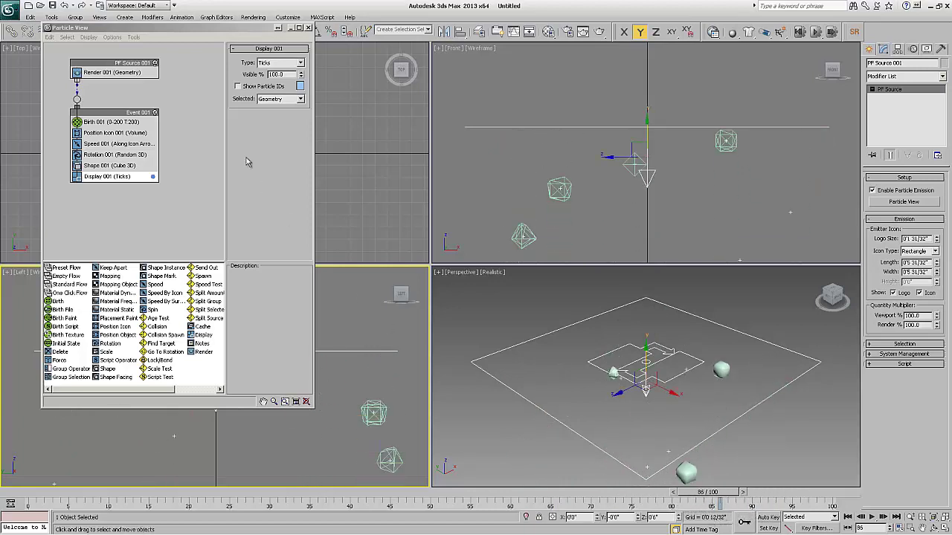
click(277, 99)
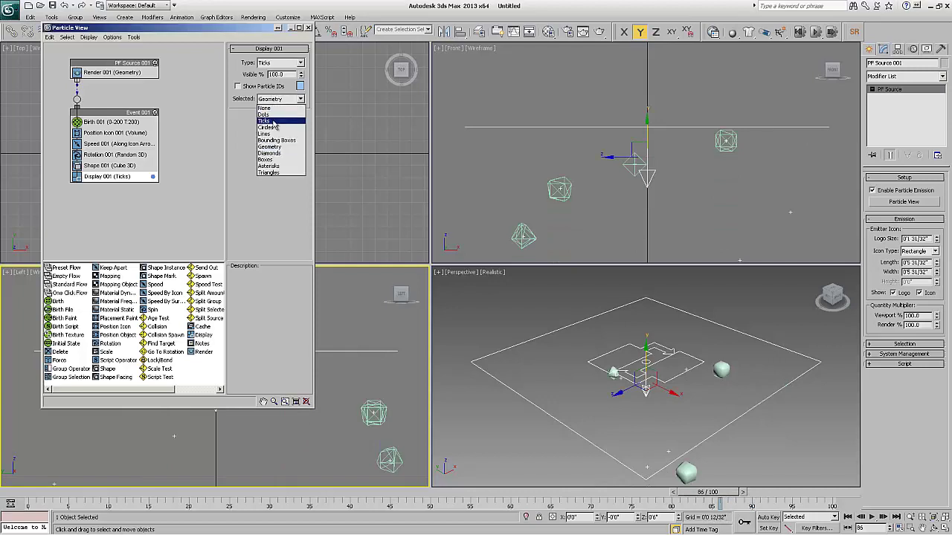
click(275, 121)
drag(718, 490, 29, 491)
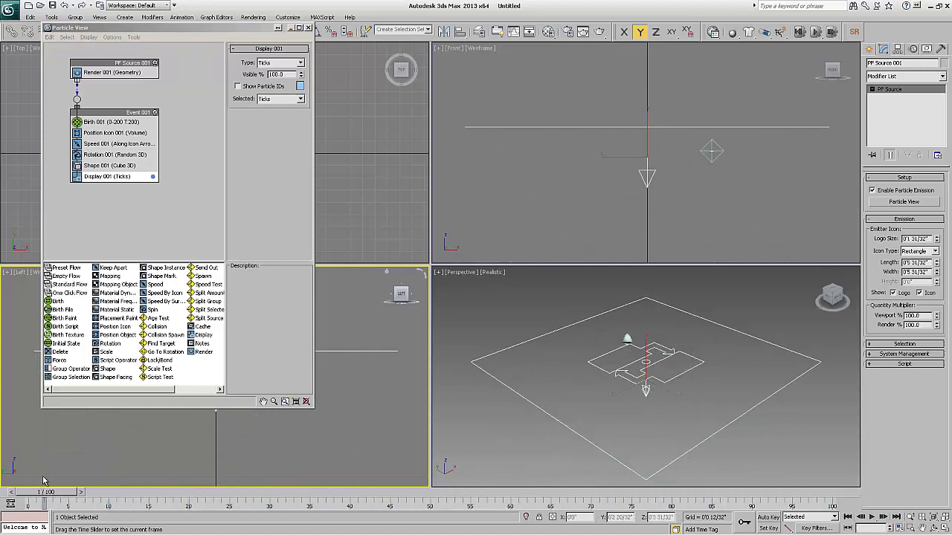
Close Particle View, zoom out in all viewports and preview the particle animation before returning to frame 0
click(308, 28)
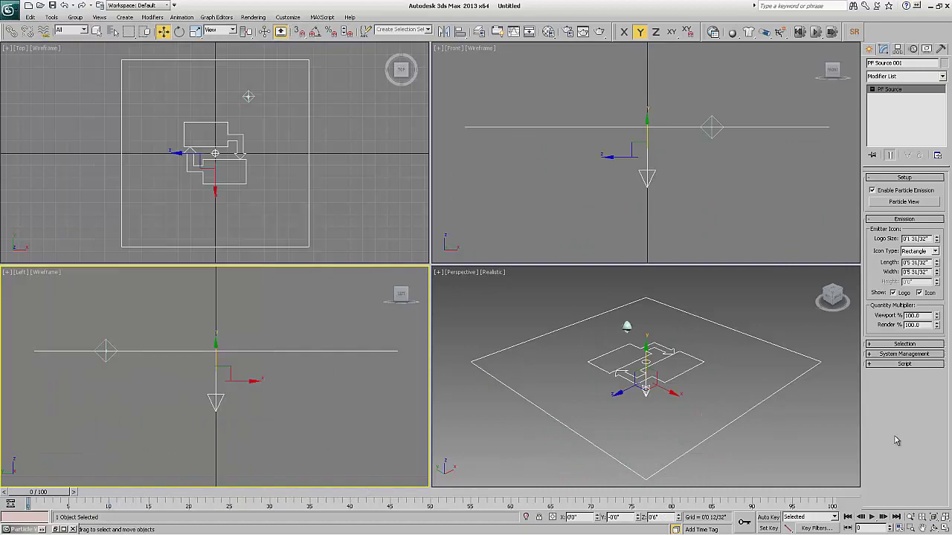
click(922, 517)
drag(349, 117, 384, 238)
right_click(384, 238)
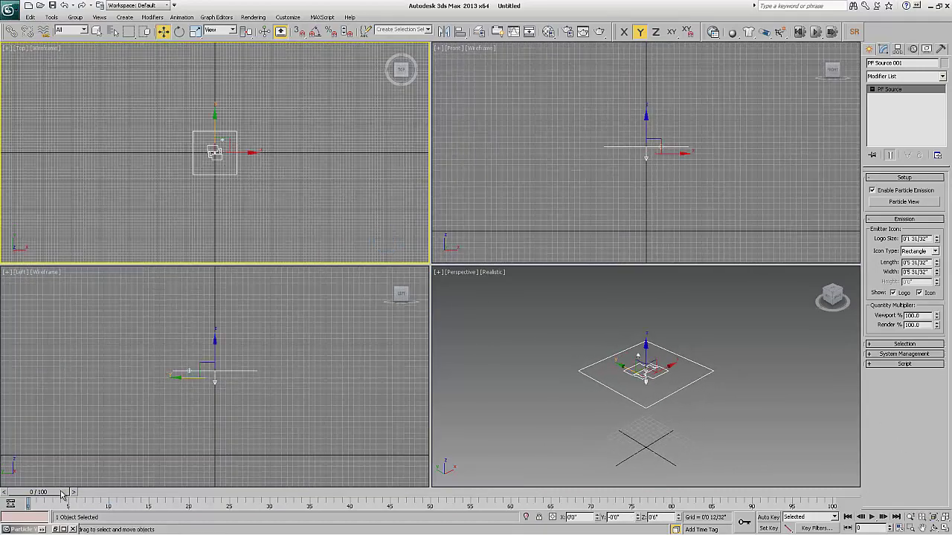
drag(63, 494, 534, 491)
drag(608, 488, 43, 491)
Set the Position Icon operator's location to Pivot, close Particle View and preview the emission
key(w)
key(6)
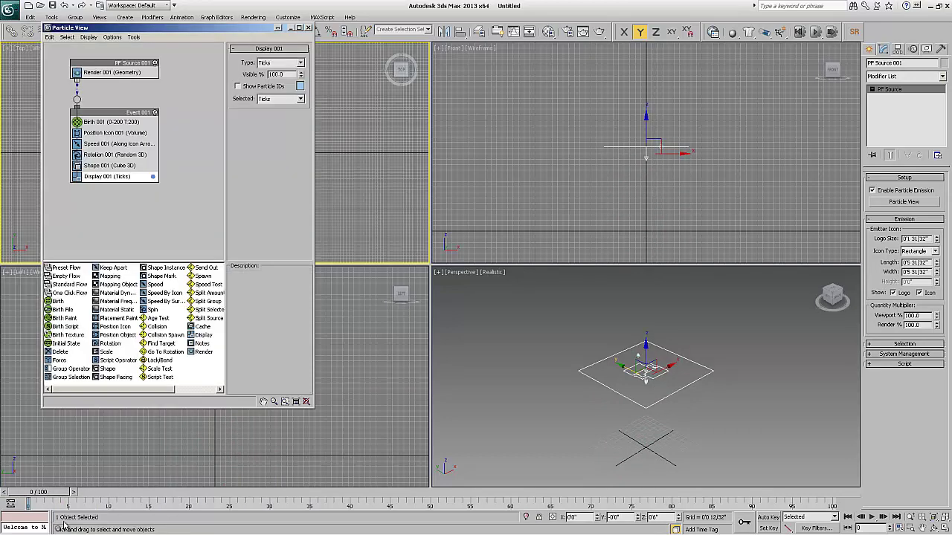
click(102, 135)
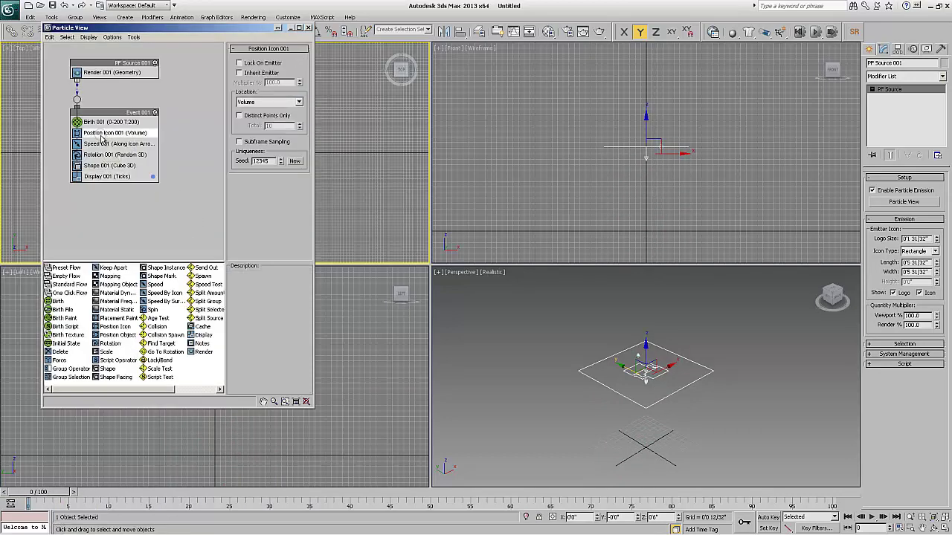
click(251, 103)
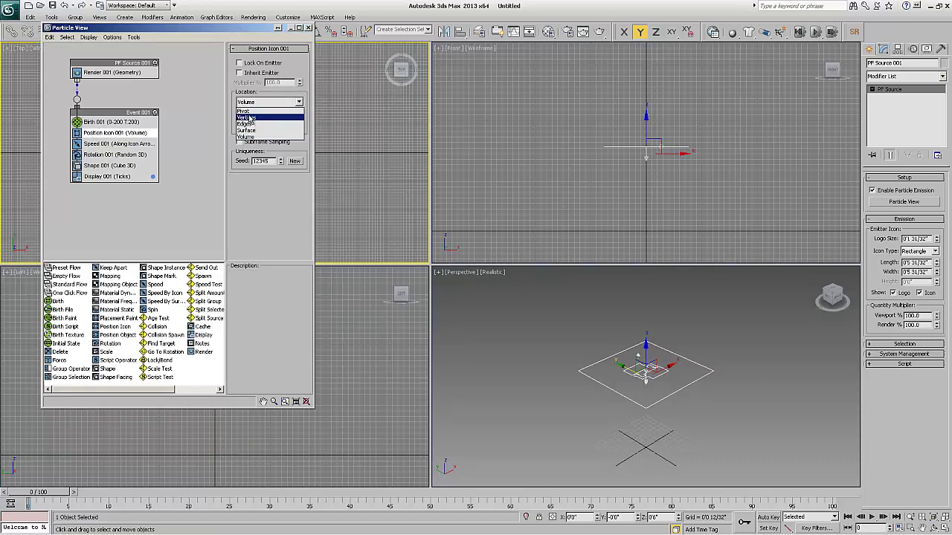
click(251, 117)
click(308, 27)
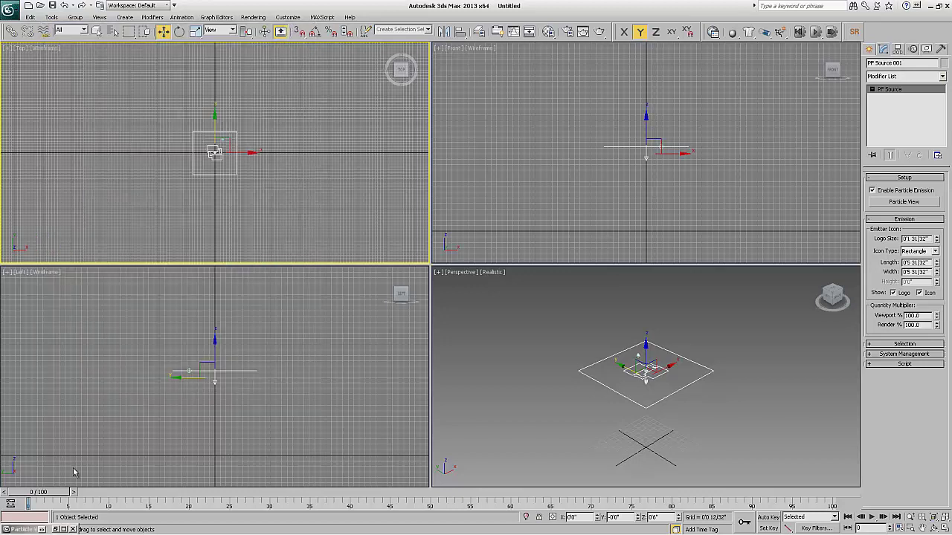
drag(58, 497, 29, 495)
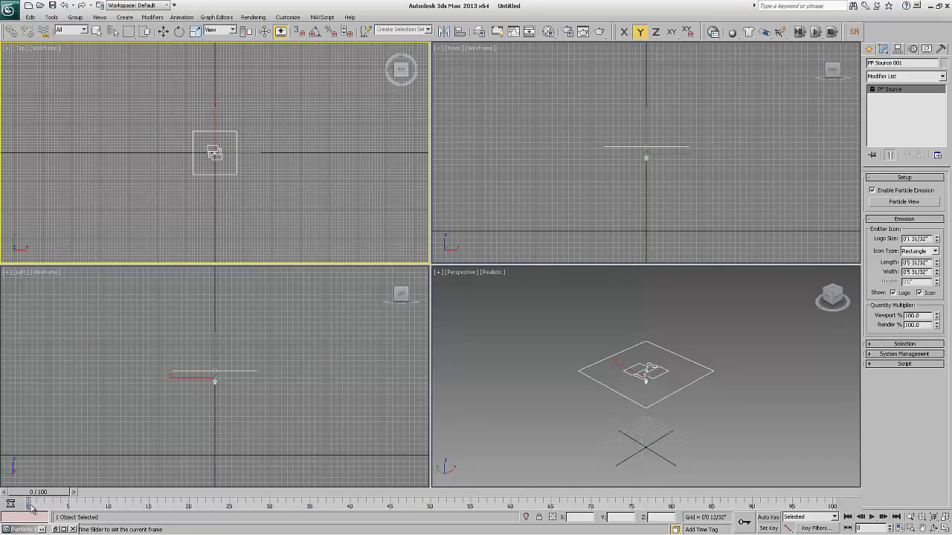
Maximize the Perspective view, frame the emitter with the grid below, and preview the particle stream at frame 14
key(w)
right_click(505, 383)
key(alt+w)
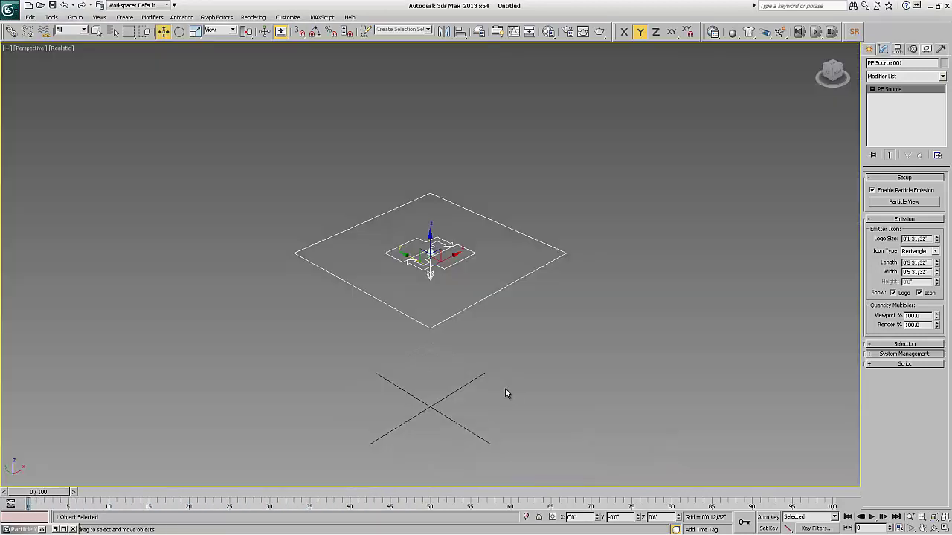
click(922, 527)
drag(447, 372, 398, 290)
drag(45, 495, 143, 509)
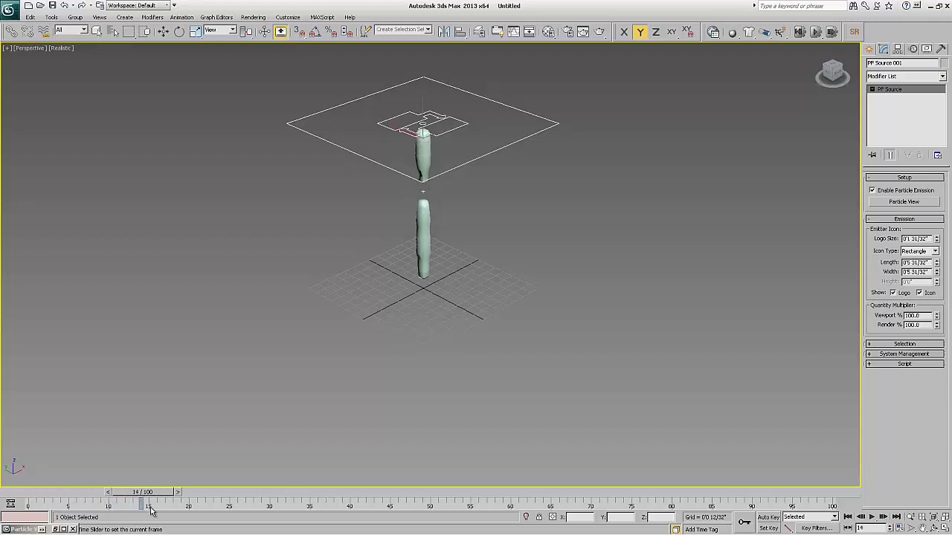
Try a divergence of 10 on the Speed operator and preview the particles up to frame 45
click(58, 529)
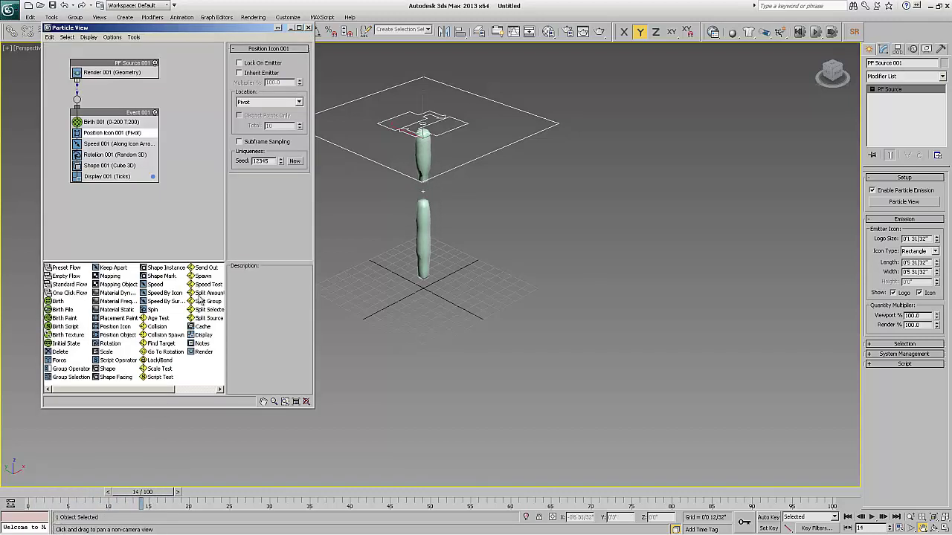
click(108, 144)
click(110, 133)
click(110, 143)
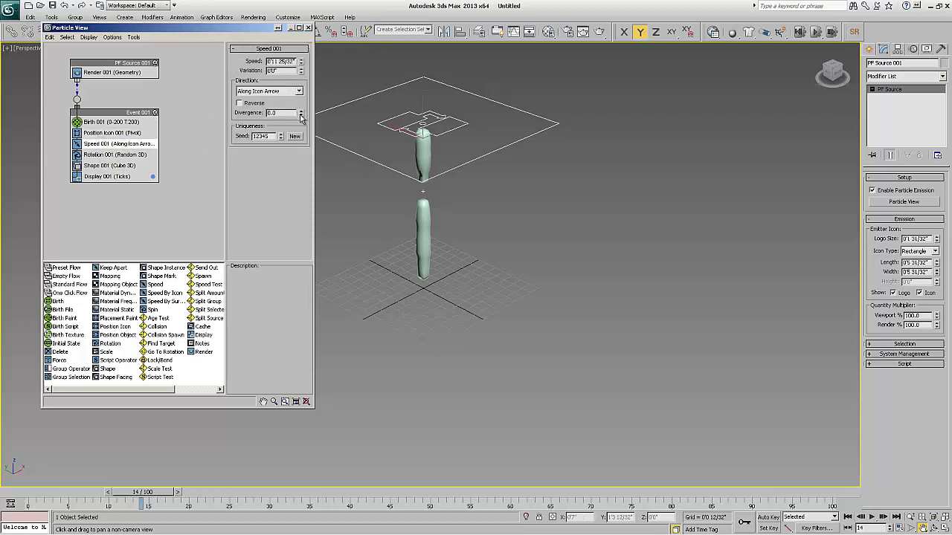
drag(301, 110, 301, 102)
drag(138, 500, 389, 493)
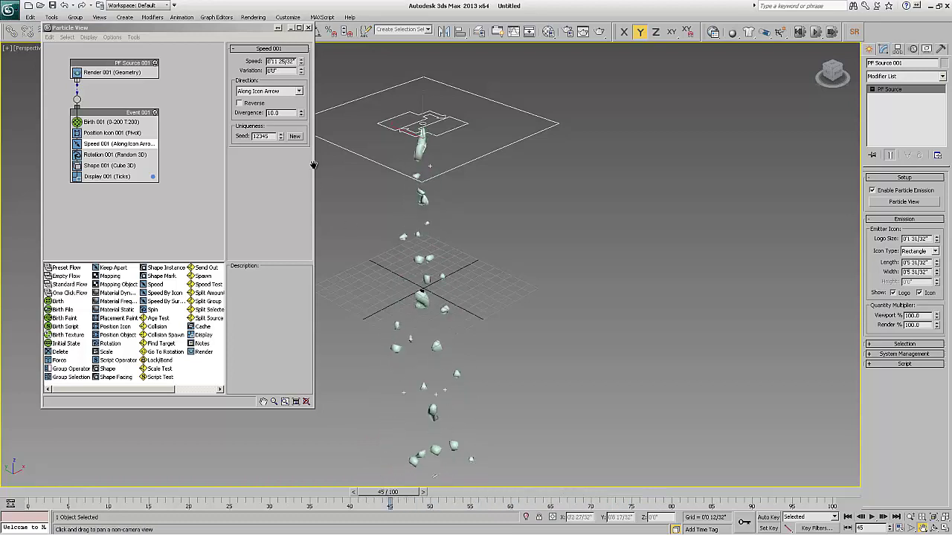
Try smaller divergence values down to 3 on the Speed operator, then reset the divergence to 0 and preview the stream
double_click(273, 112)
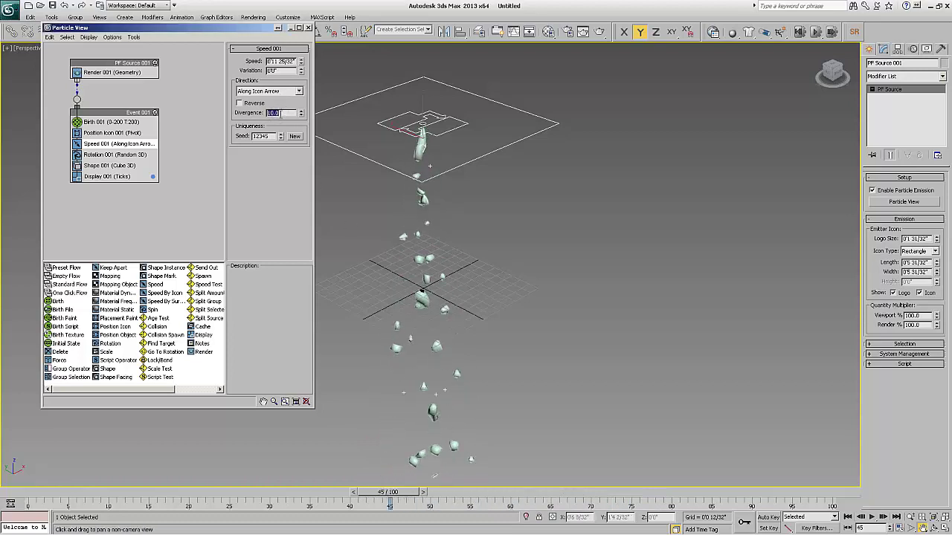
drag(89, 493, 172, 493)
double_click(275, 113)
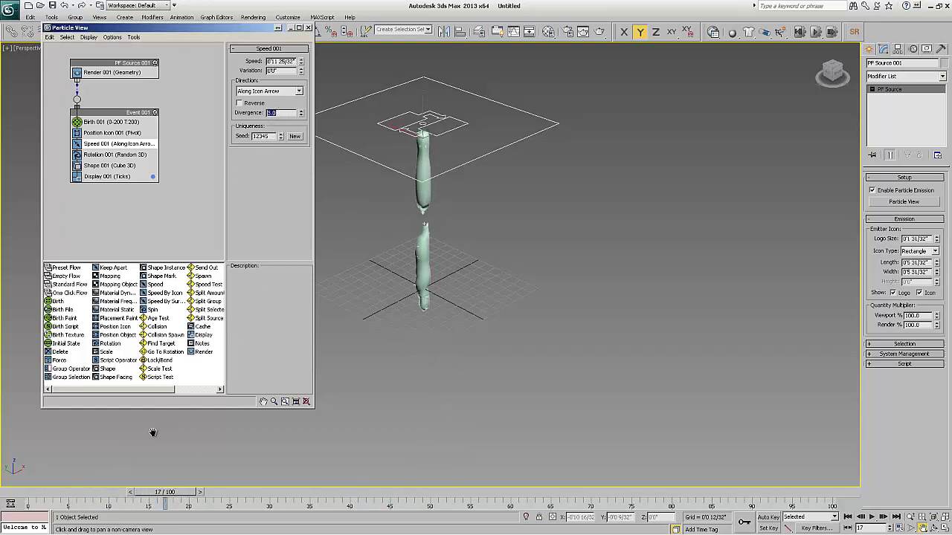
drag(165, 497, 128, 491)
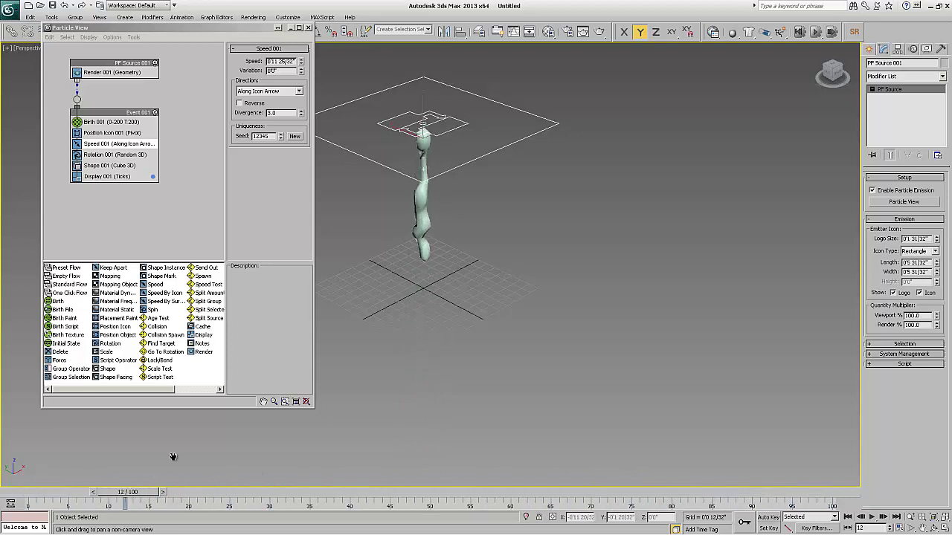
right_click(302, 113)
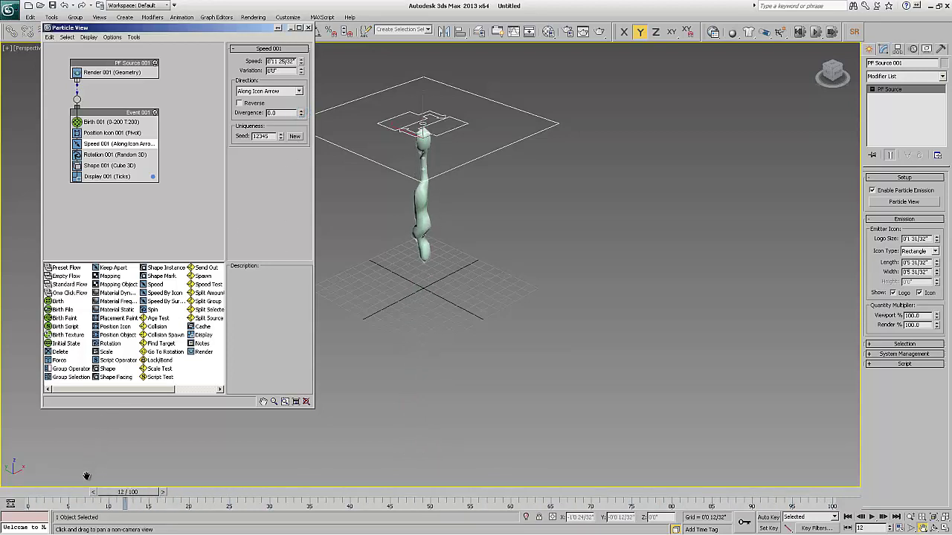
drag(109, 493, 101, 493)
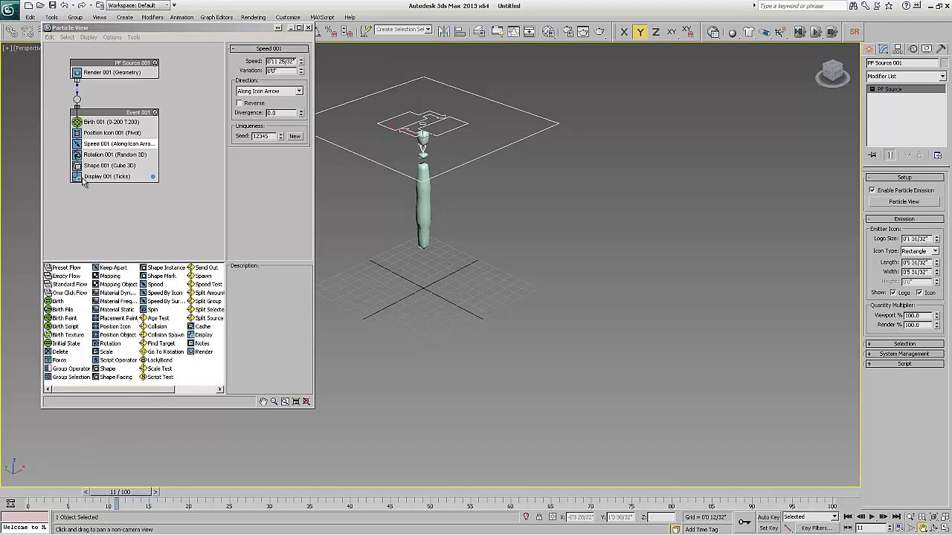
Try Shape operator sizes of 0'0 2/32" and 0'11 31/32", previewing the blob around frame 10
click(104, 165)
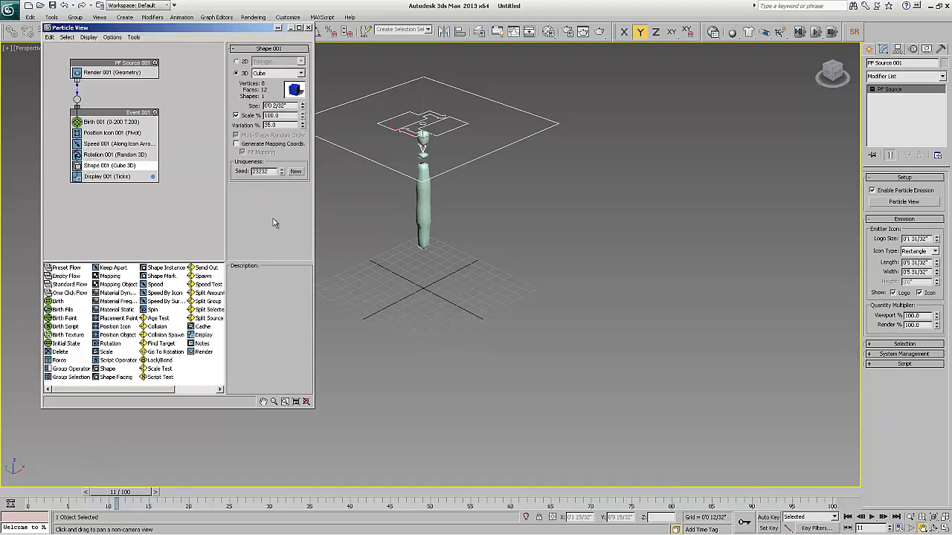
mouse_move(101, 496)
mouse_down()
mouse_move(141, 496)
mouse_move(66, 496)
mouse_move(93, 496)
mouse_up()
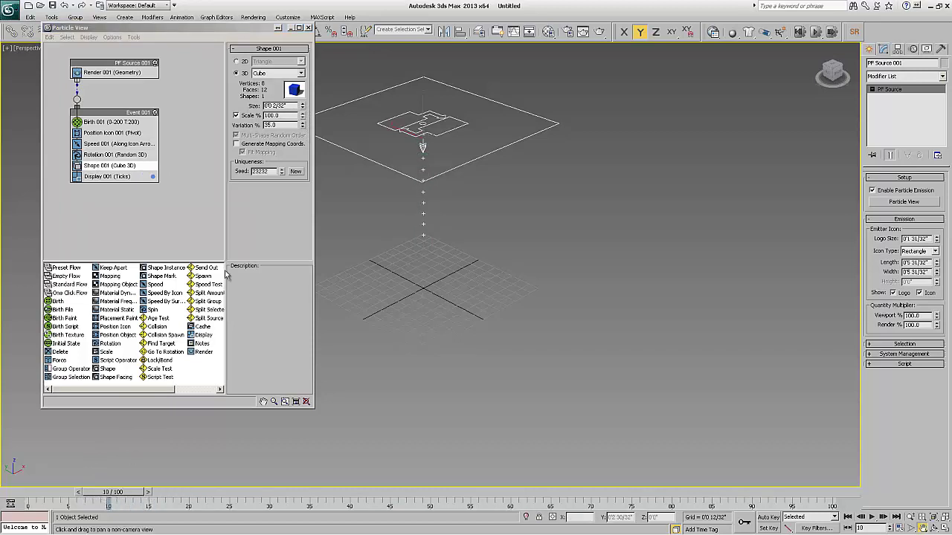
double_click(288, 106)
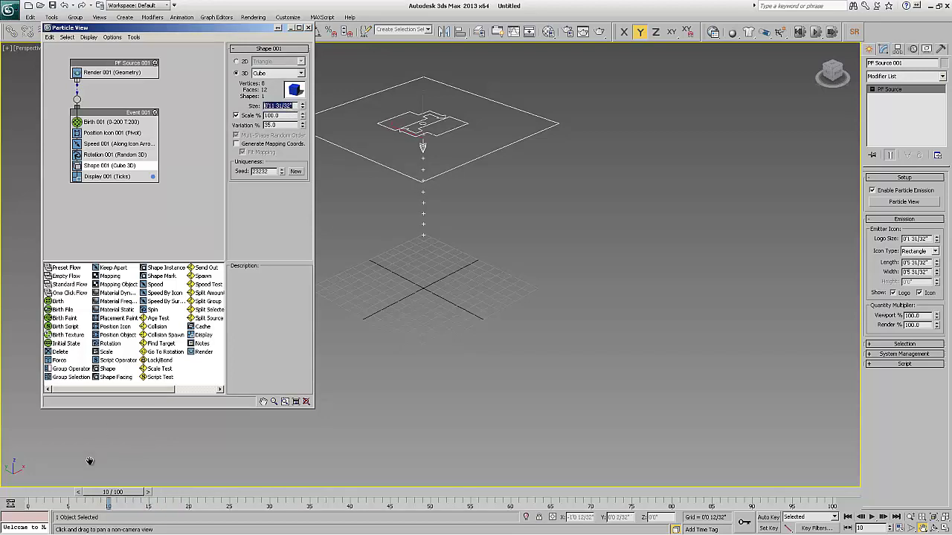
drag(134, 497, 114, 494)
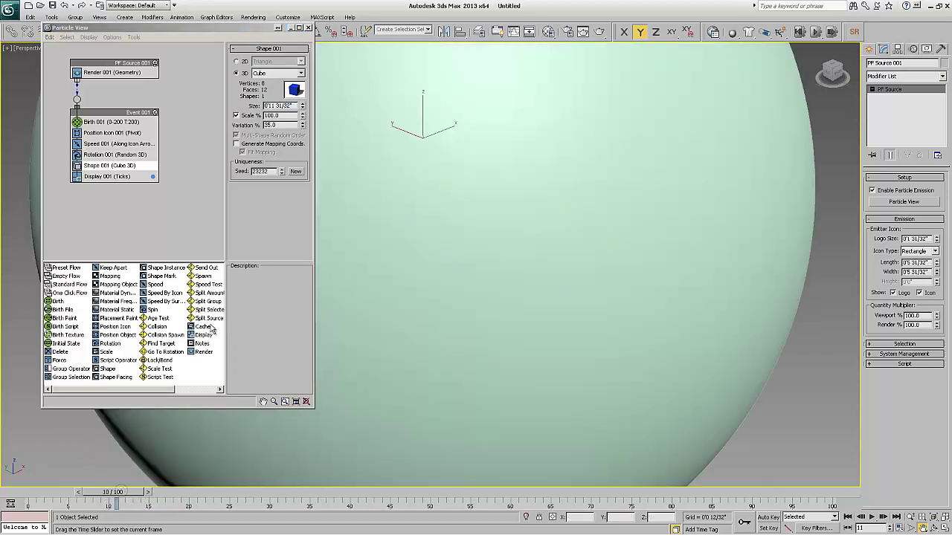
Try a size of 0'0 7/32" on the Shape operator and preview the stream at frame 11
double_click(294, 106)
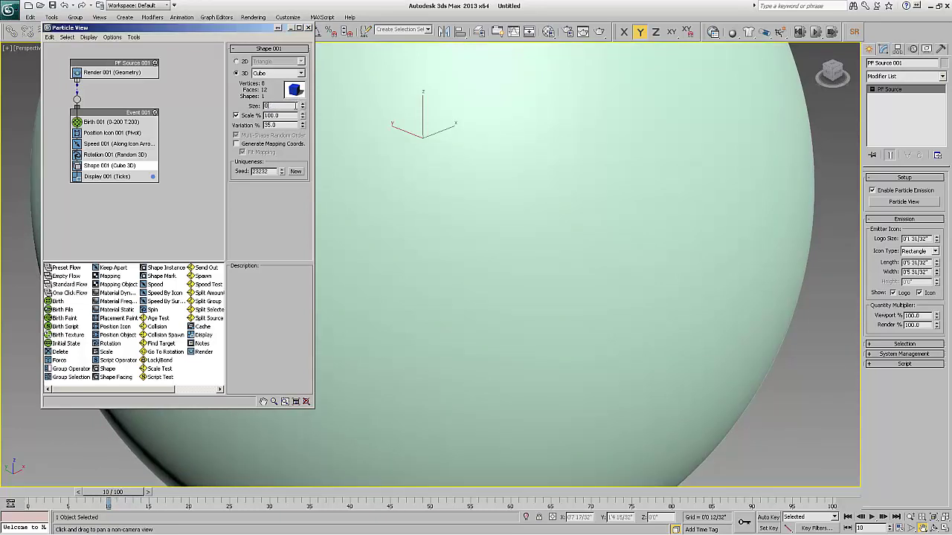
key(Return)
mouse_move(126, 496)
mouse_down()
mouse_move(175, 497)
mouse_move(134, 494)
mouse_up()
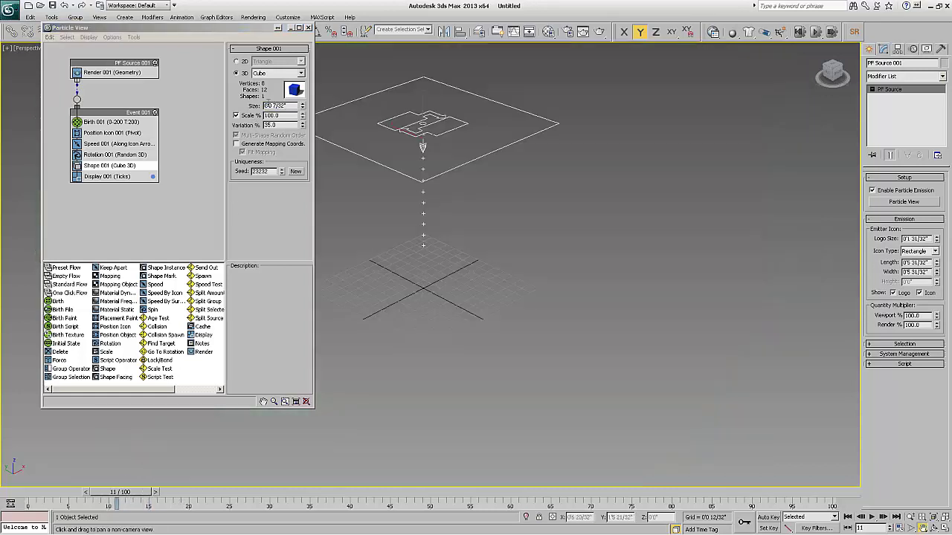
Set the Shape operator's size to .04 and disable its scaling, previewing the stream up to frame 16
click(274, 107)
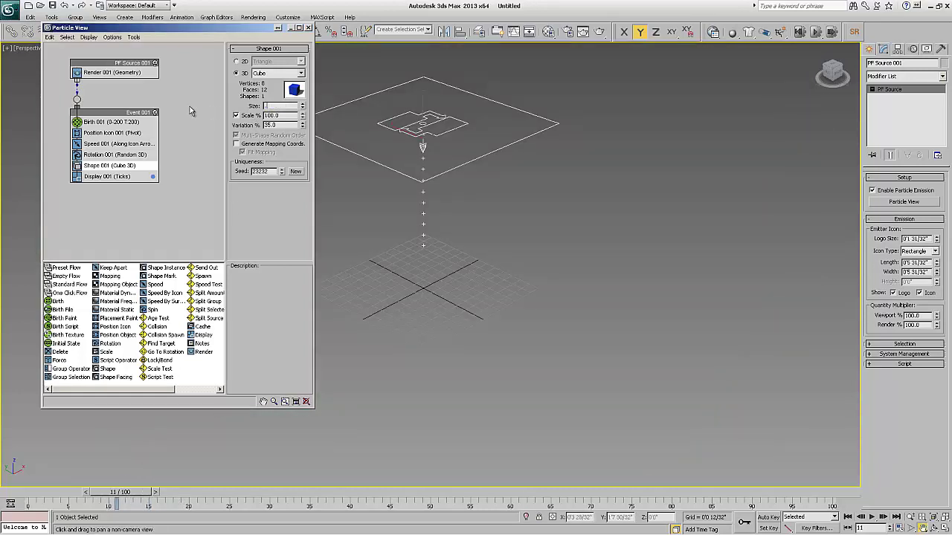
text(.04)
key(Return)
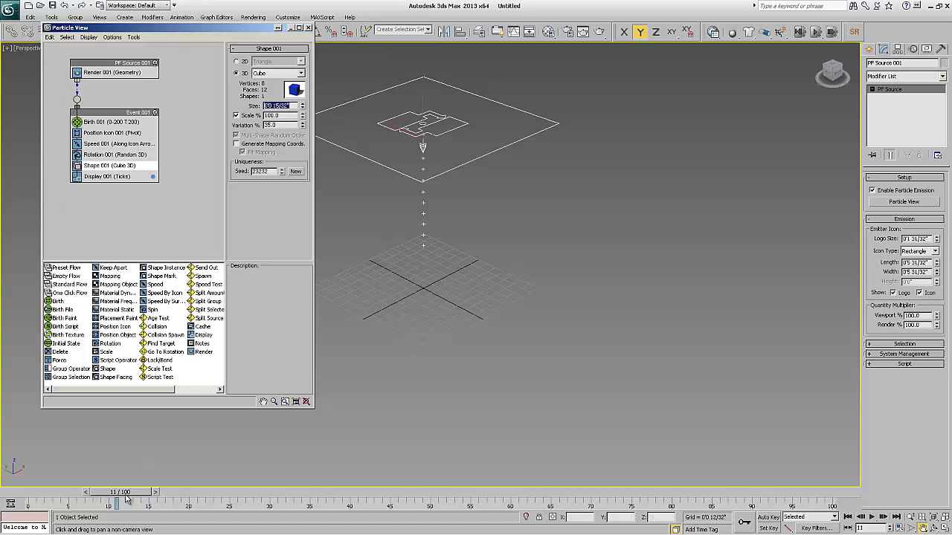
drag(136, 496, 167, 496)
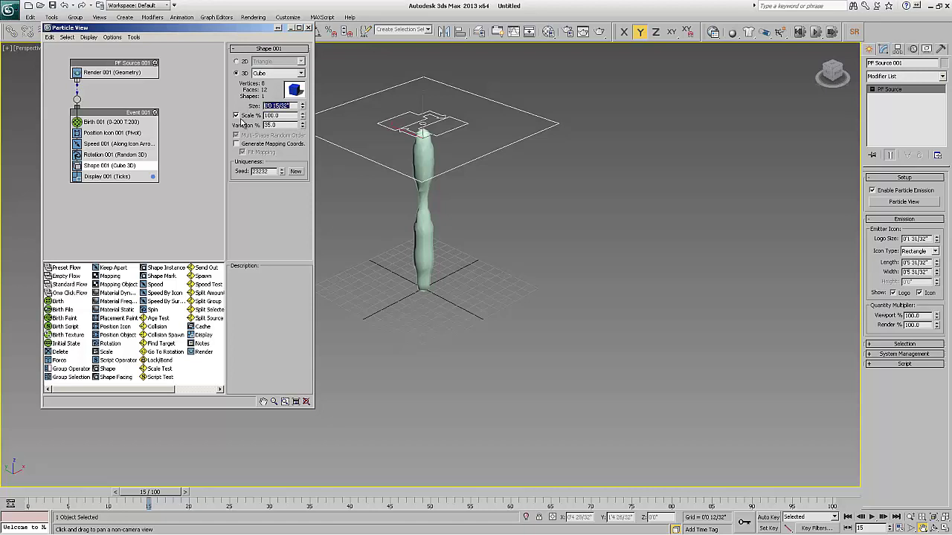
click(237, 115)
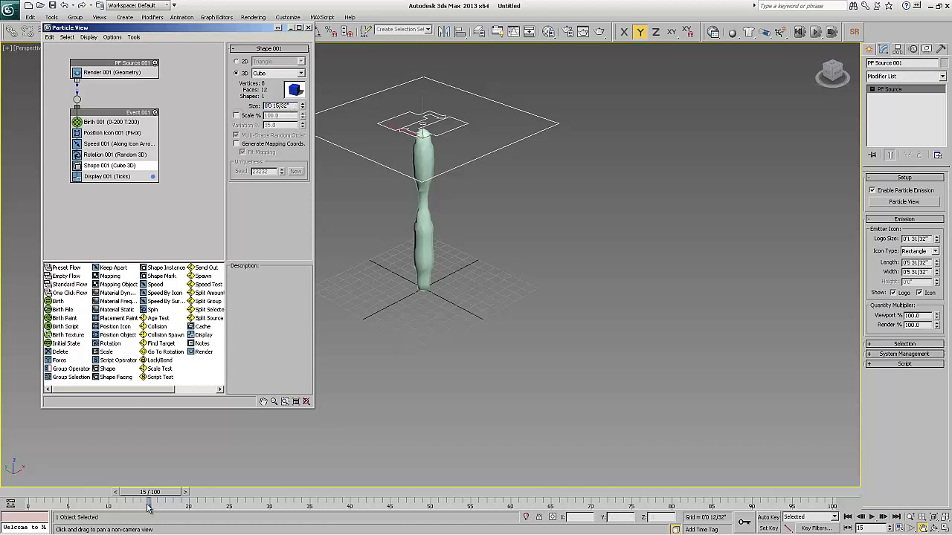
mouse_move(149, 496)
mouse_down()
mouse_move(205, 497)
mouse_move(168, 497)
mouse_up()
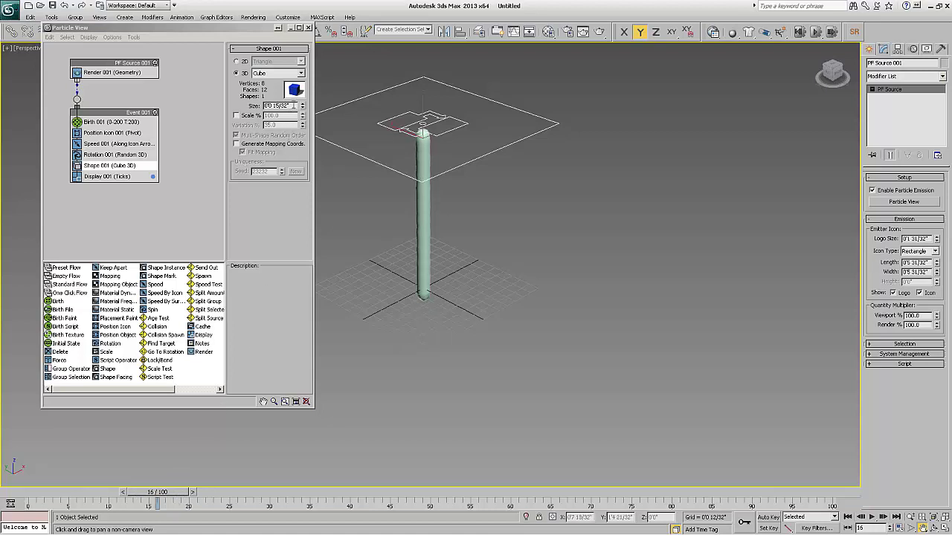
Set the Shape operator's size to .03 and enable its scaling, previewing the stream up to frame 19
click(294, 105)
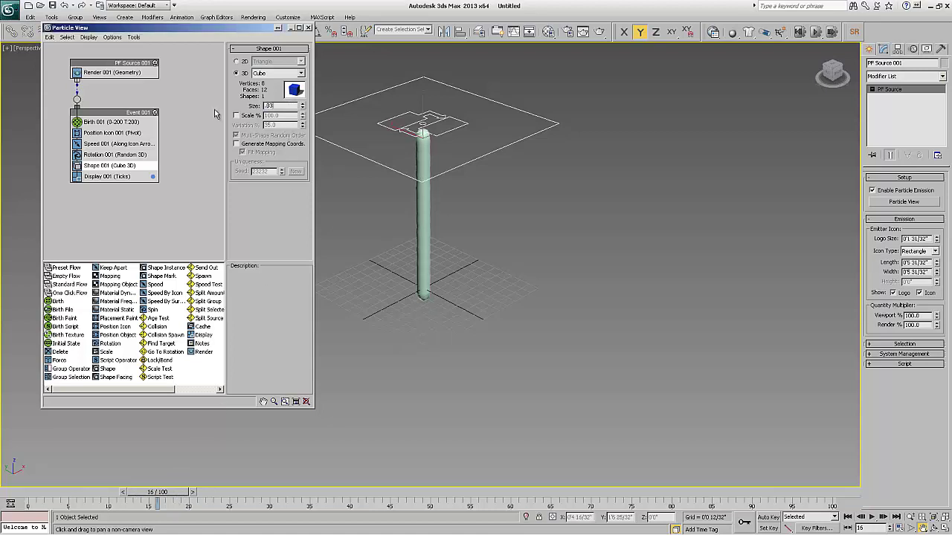
mouse_move(162, 497)
mouse_down()
mouse_move(190, 497)
mouse_move(163, 500)
mouse_up()
click(163, 499)
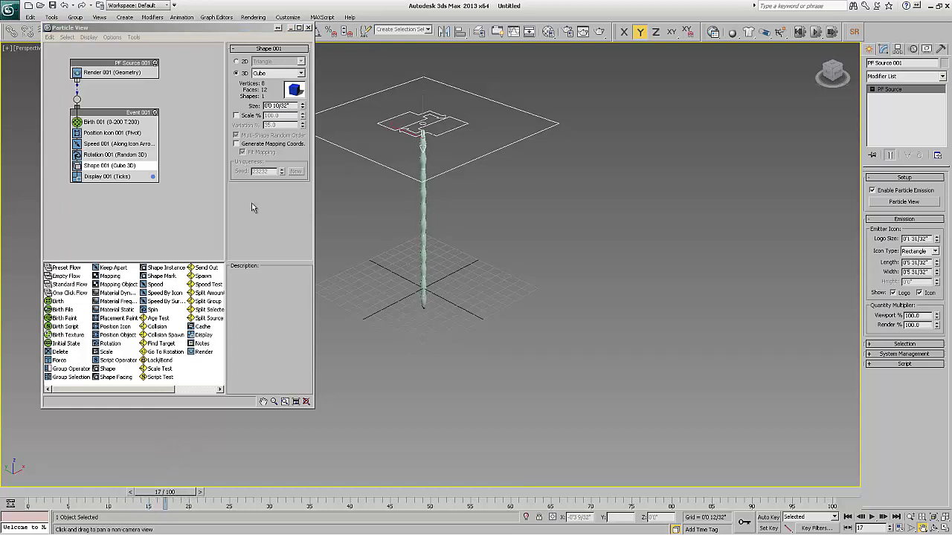
click(236, 116)
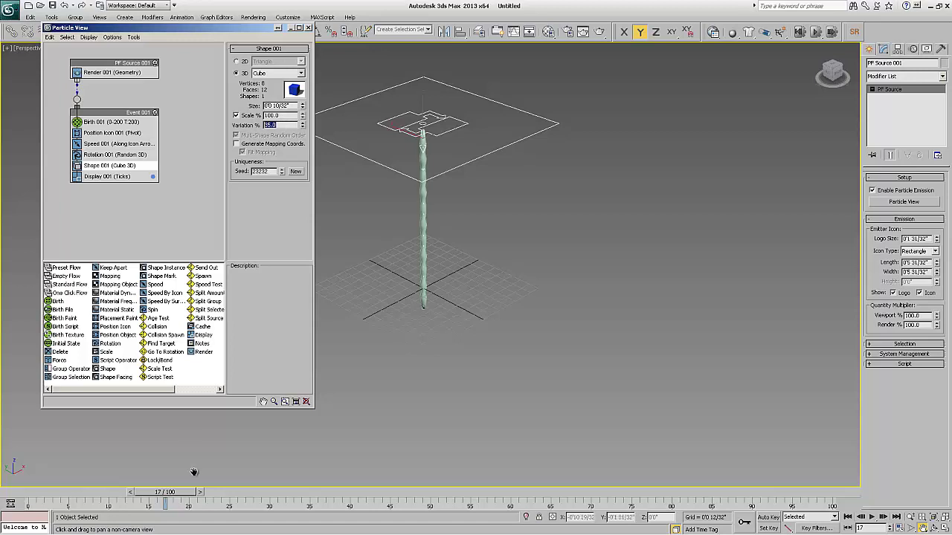
click(186, 500)
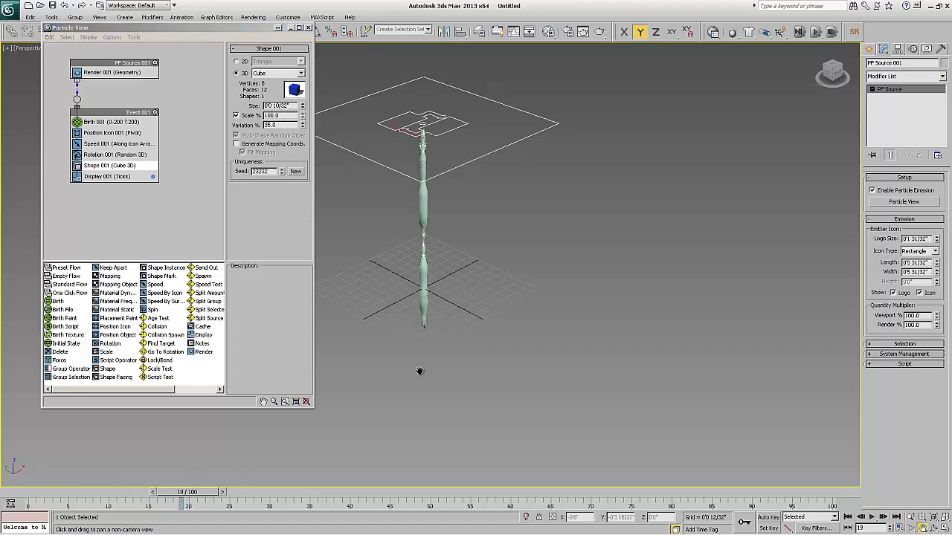
Set the Speed operator's divergence to 1 and variation to 0'0 7/32", previewing the stream between frames 17 and 25
click(92, 144)
double_click(279, 112)
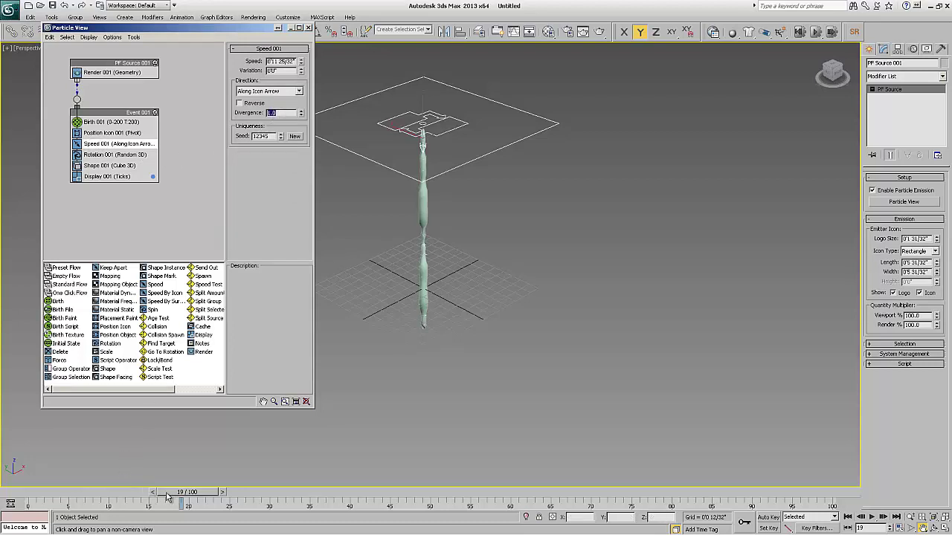
drag(170, 495, 207, 500)
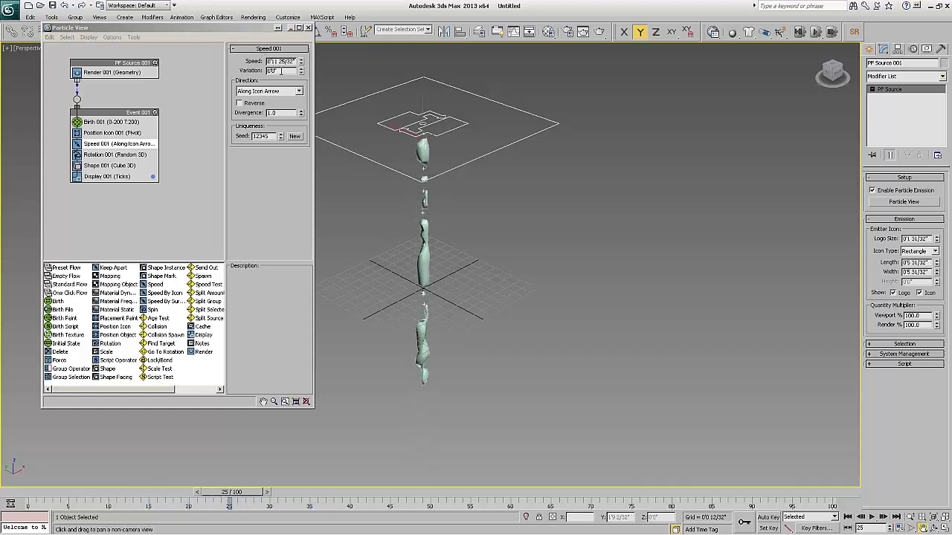
double_click(275, 71)
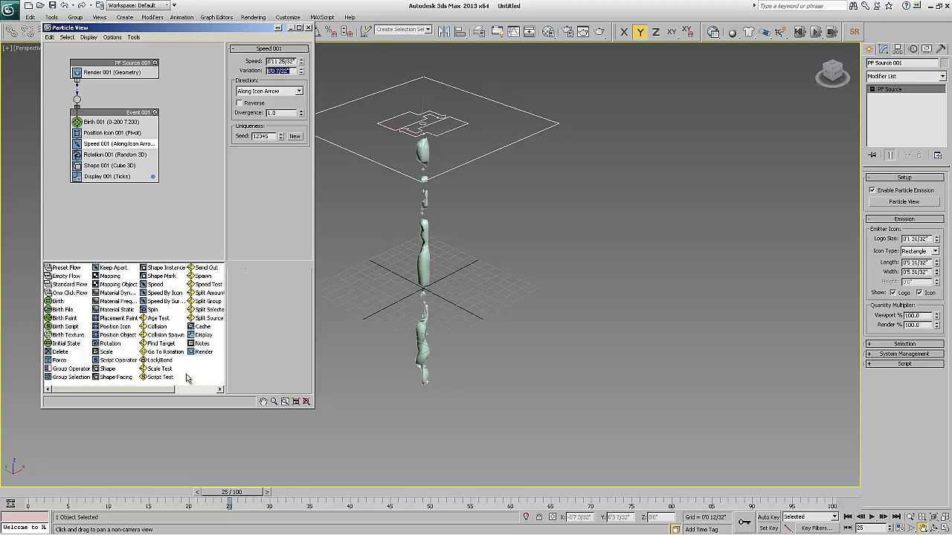
drag(218, 497, 165, 500)
Switch the display units to Generic Units and set the system unit scale to 1 unit = 1 inch
click(288, 17)
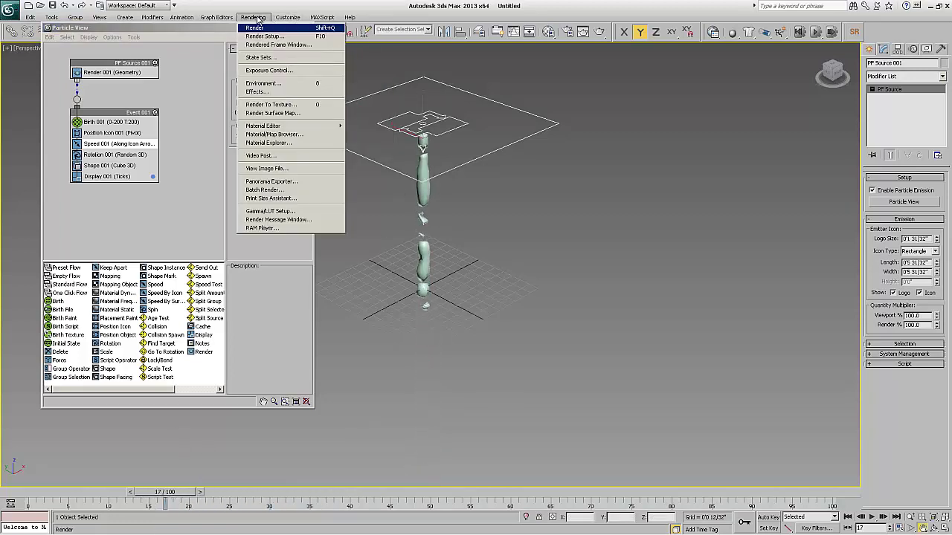
click(297, 125)
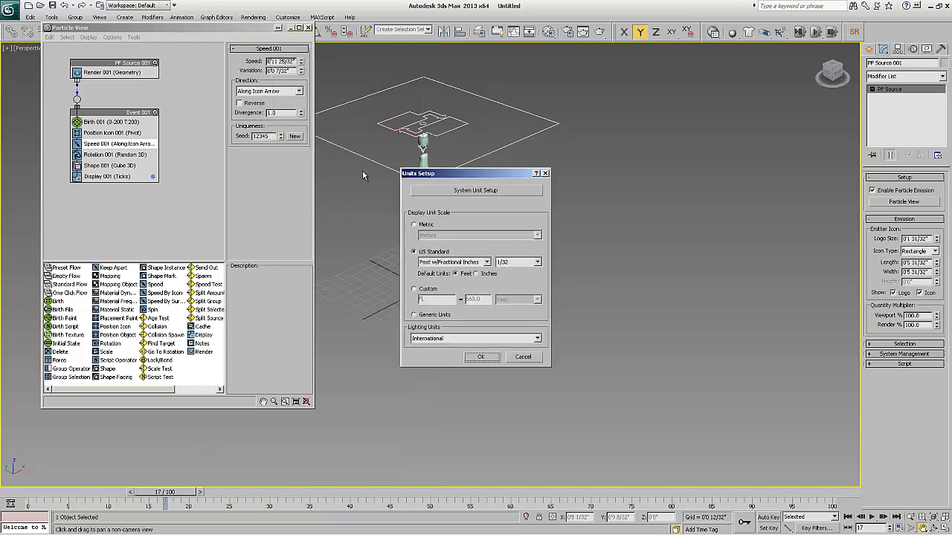
click(430, 316)
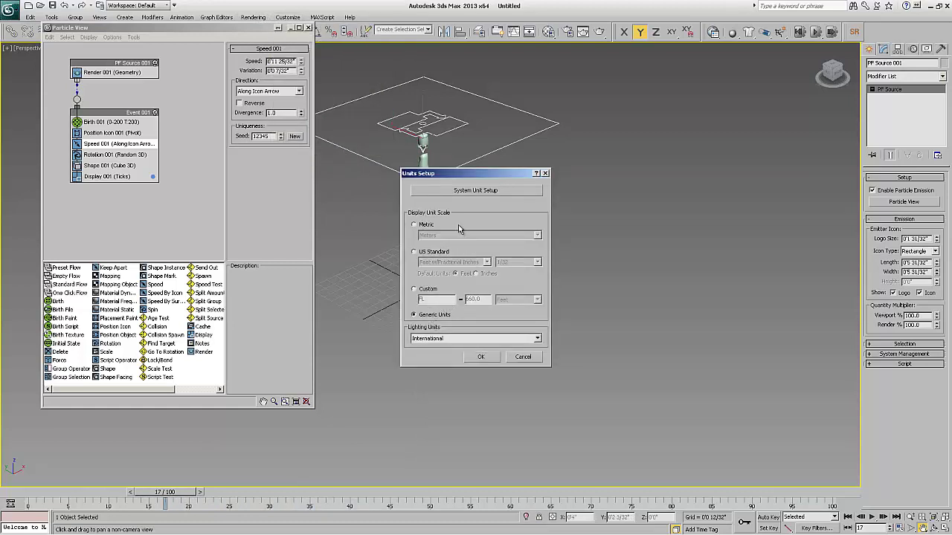
click(459, 192)
click(506, 236)
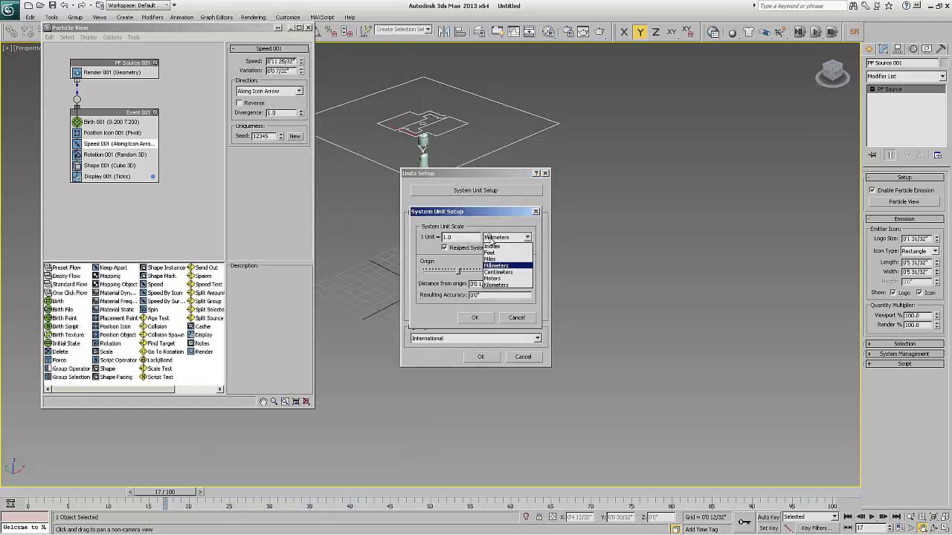
click(494, 246)
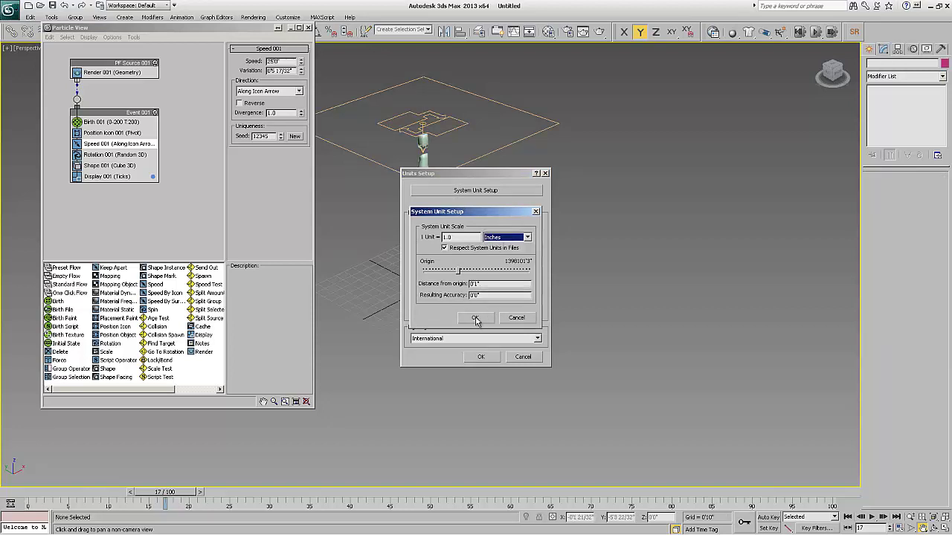
click(475, 318)
click(481, 357)
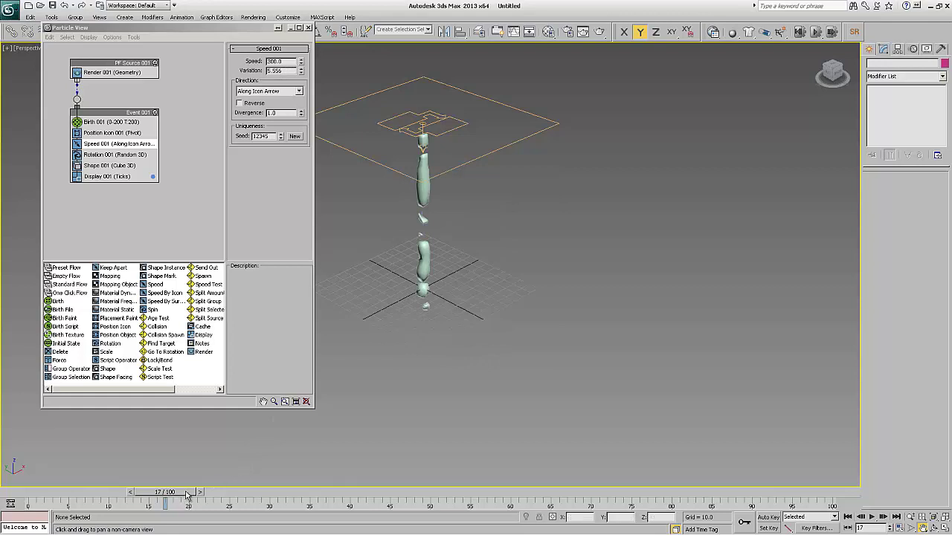
Set the Shape operator's size to about 7.596 and preview the stream up to frame 16
drag(187, 496, 156, 495)
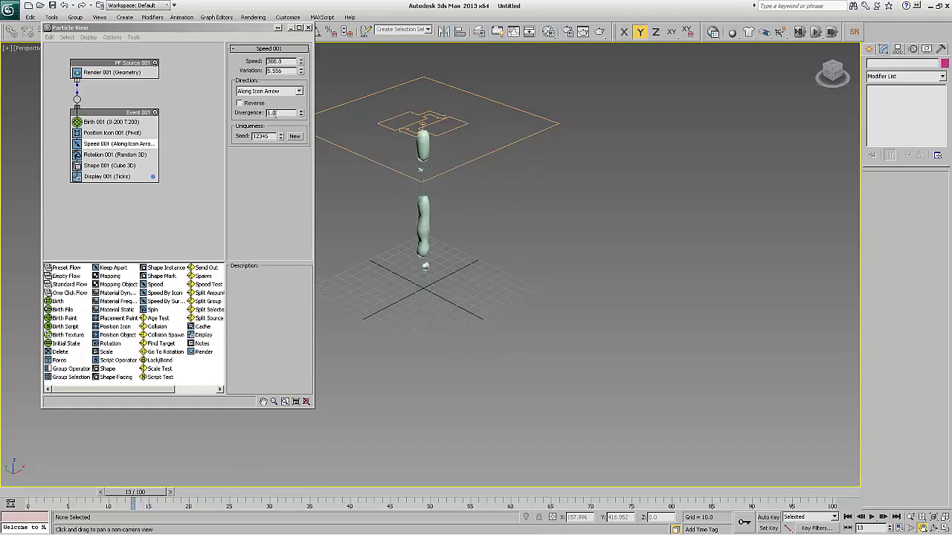
double_click(281, 113)
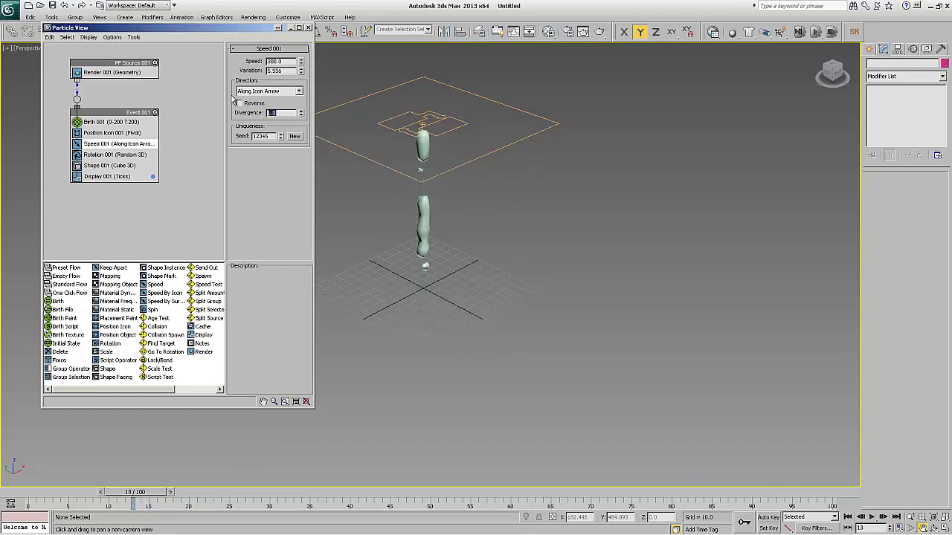
click(110, 166)
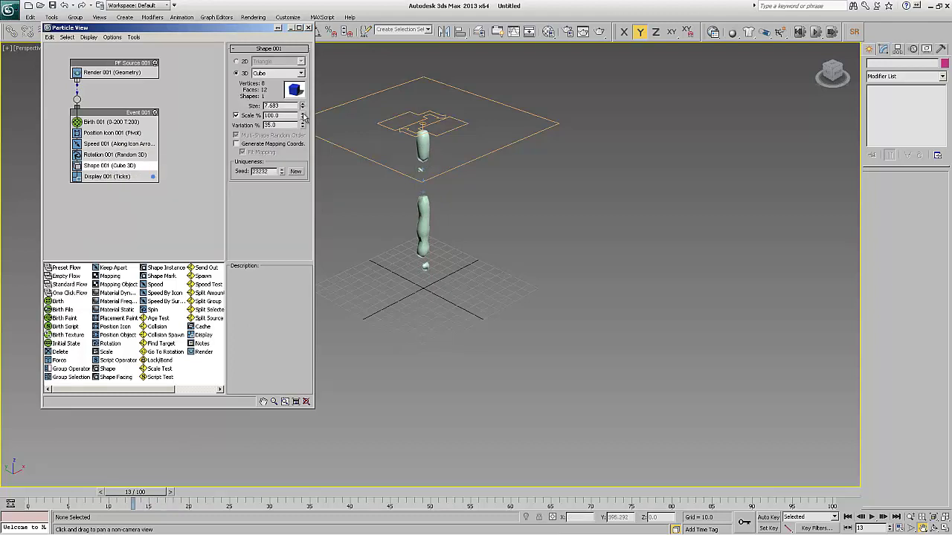
drag(146, 496, 167, 499)
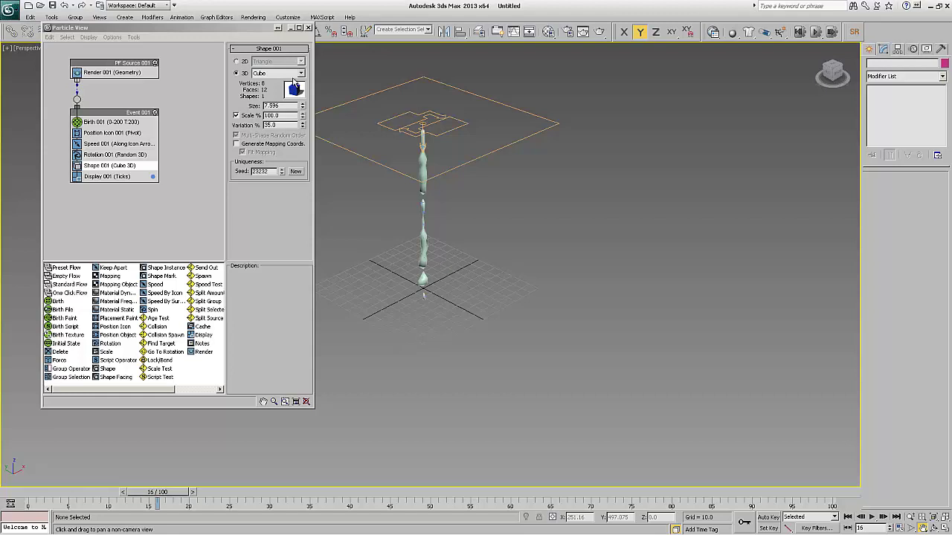
Minimize Particle View and draw a plane about 786 by 774 units around the stream in the Top view
click(289, 28)
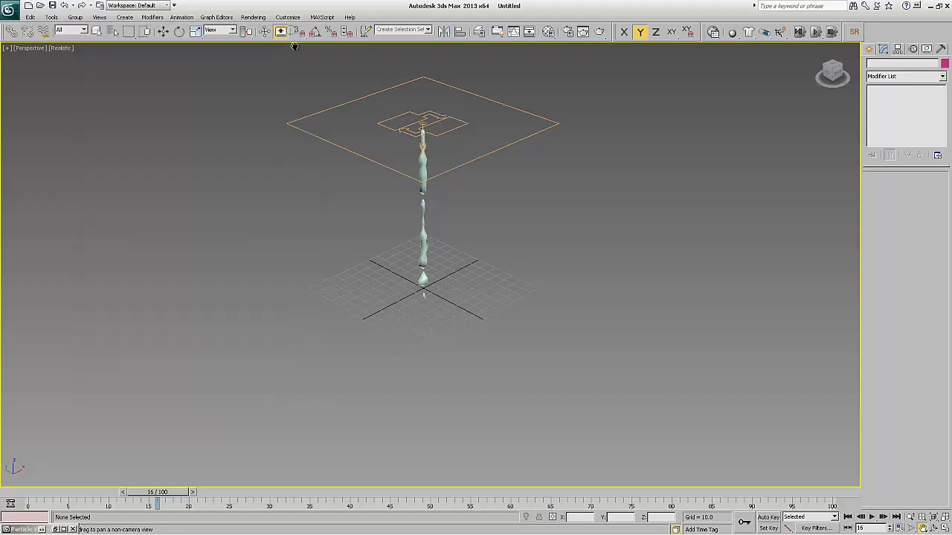
key(alt+w)
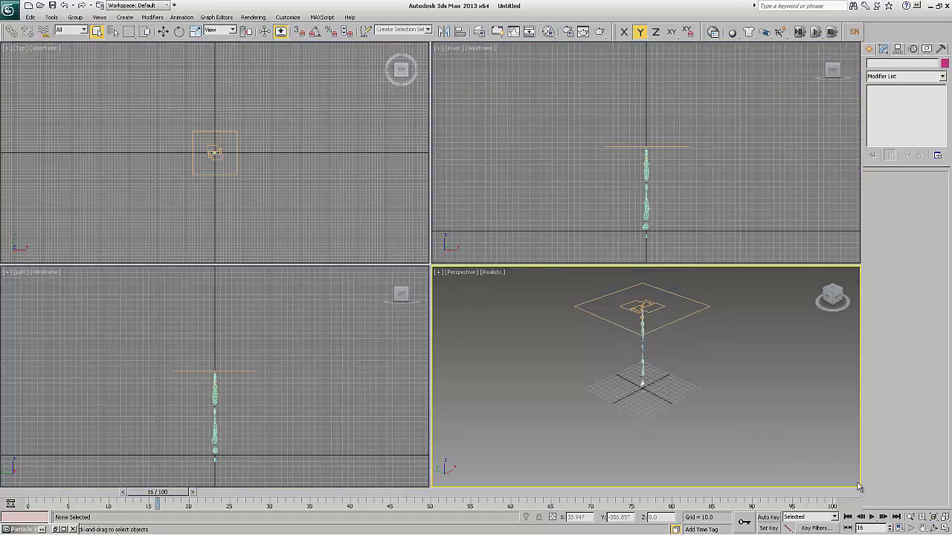
click(868, 48)
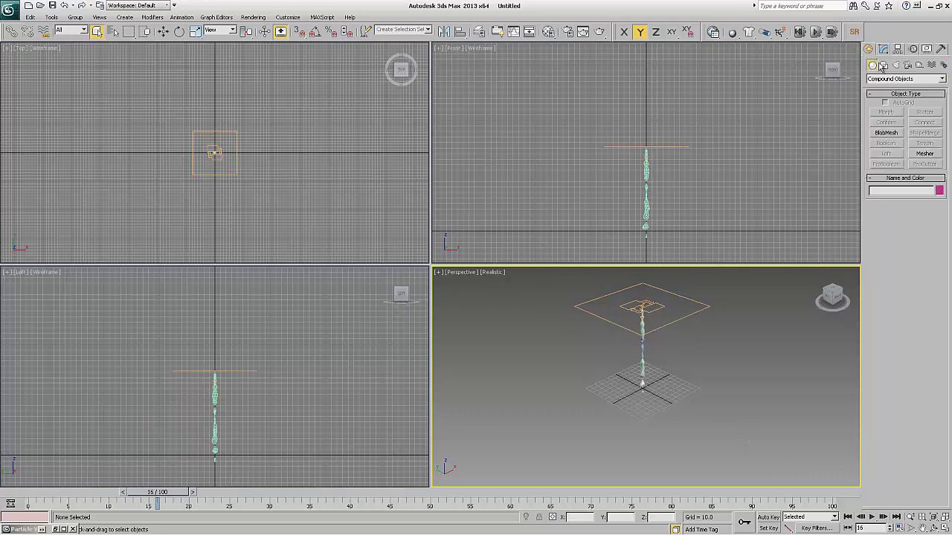
click(905, 78)
click(893, 86)
click(924, 153)
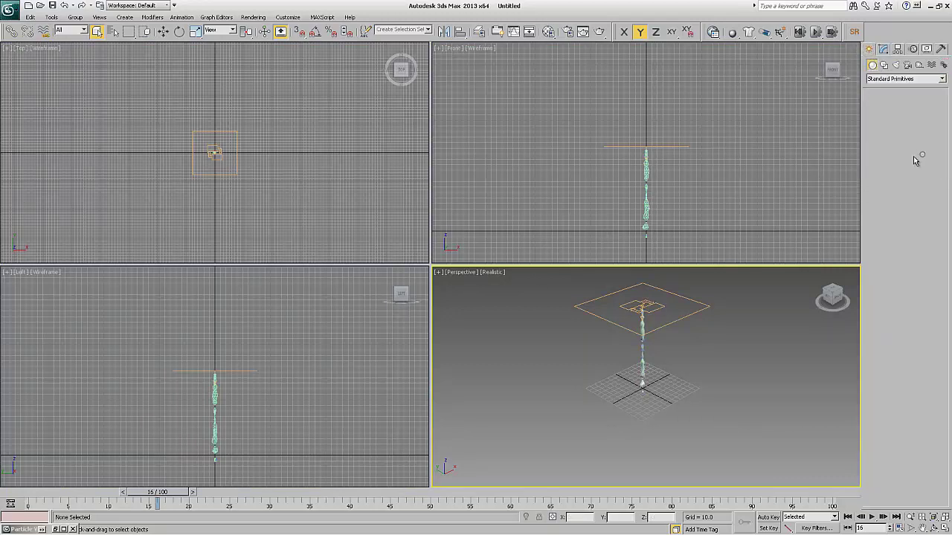
drag(118, 63, 329, 231)
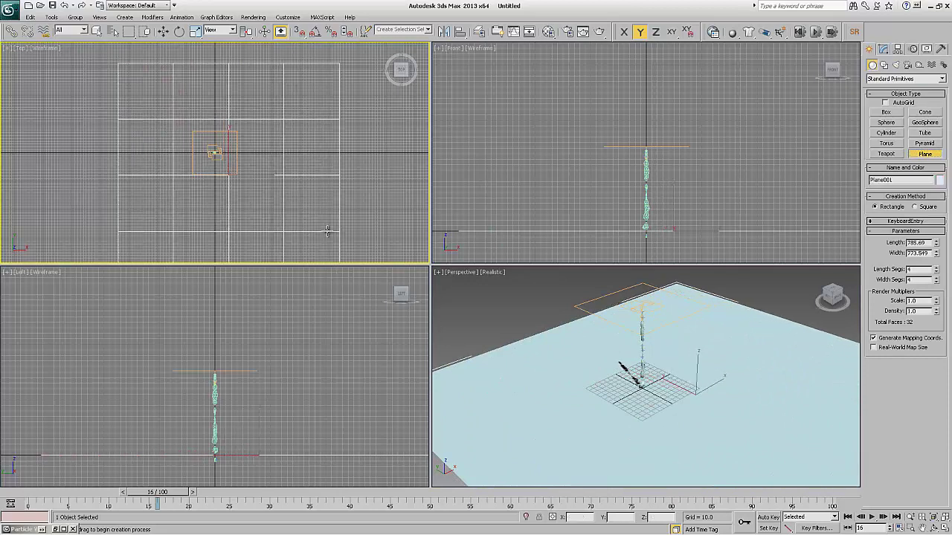
Center the plane under the stream by setting its world X and Y positions to 0
click(163, 32)
right_click(163, 32)
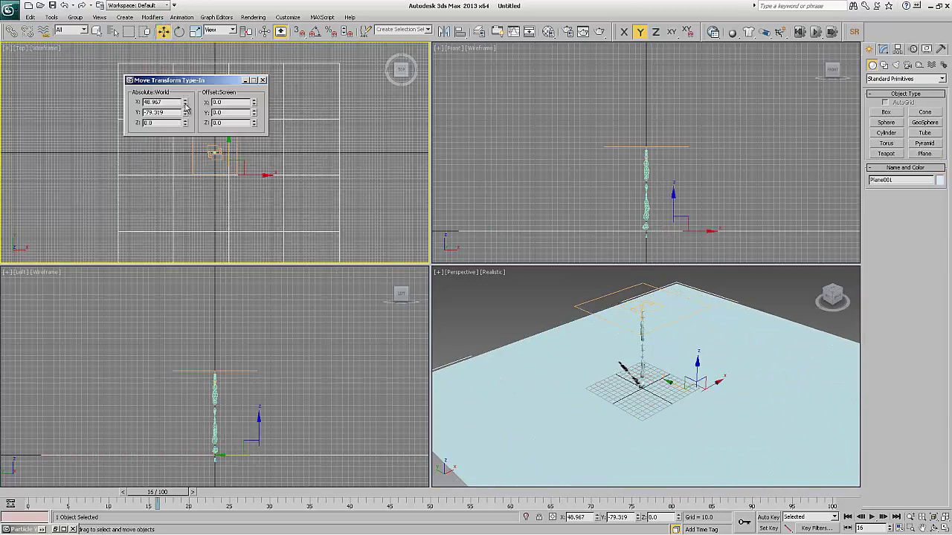
right_click(184, 102)
right_click(184, 112)
click(262, 79)
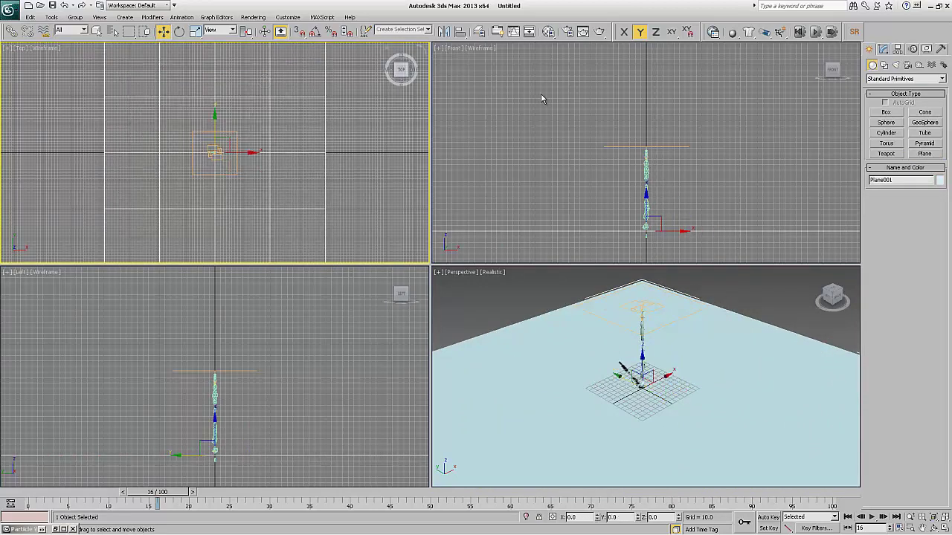
Set the plane's length and width to 800
click(883, 49)
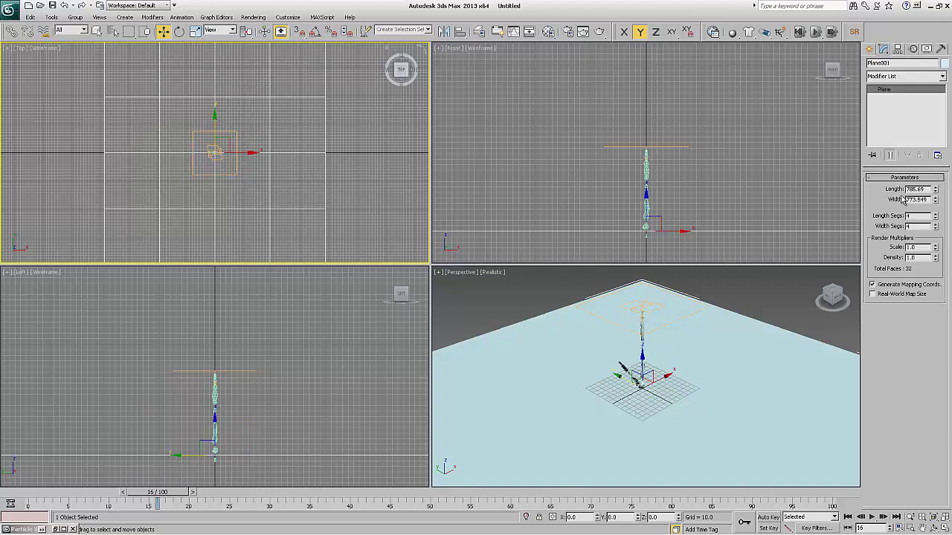
double_click(924, 189)
text(8)
key(Tab)
text(800)
key(Return)
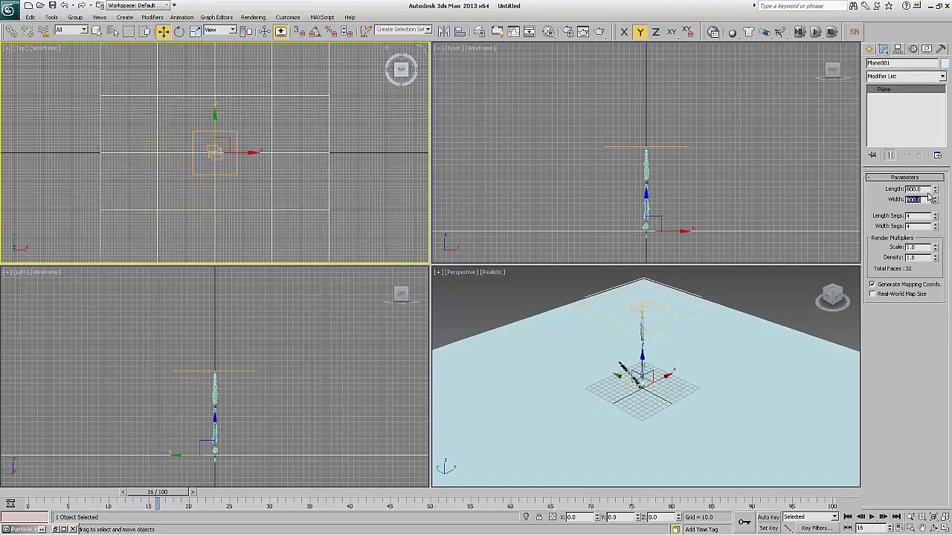
Hide the grid in the Top, Front and Left viewports and make the Top viewport active
right_click(396, 187)
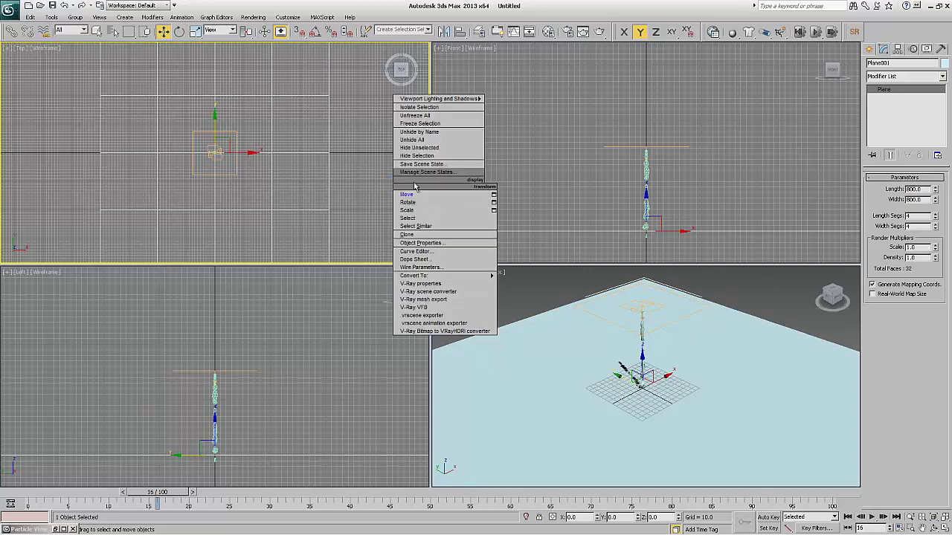
click(361, 198)
key(g)
click(503, 174)
key(g)
click(340, 329)
key(g)
click(325, 186)
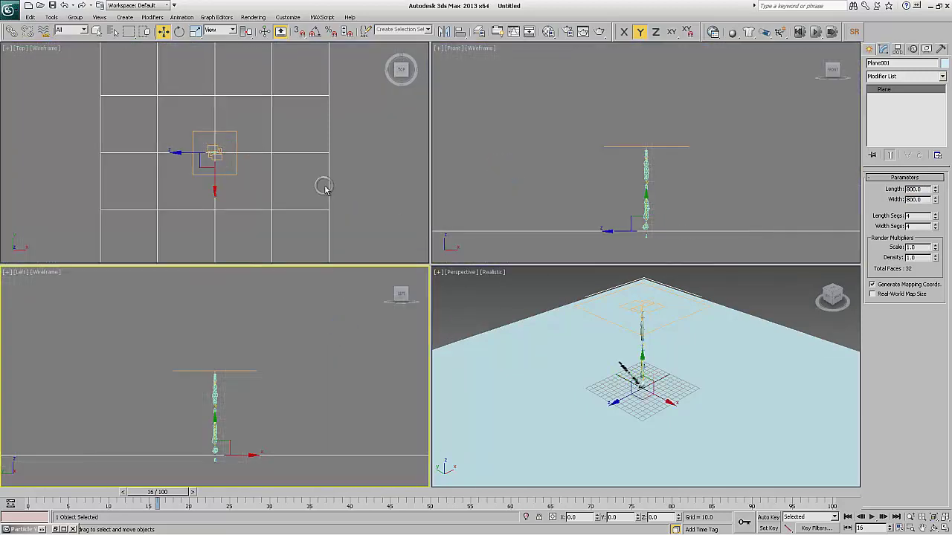
right_click(528, 227)
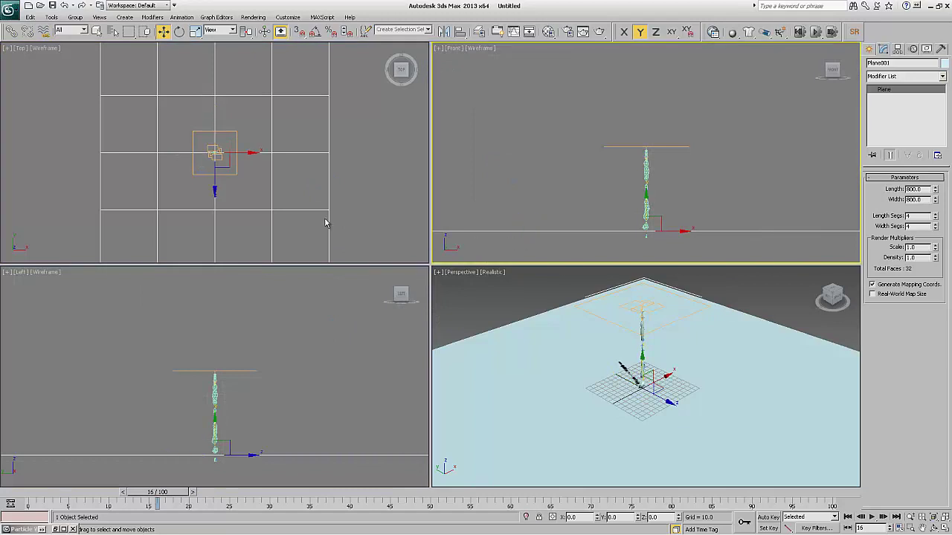
right_click(270, 153)
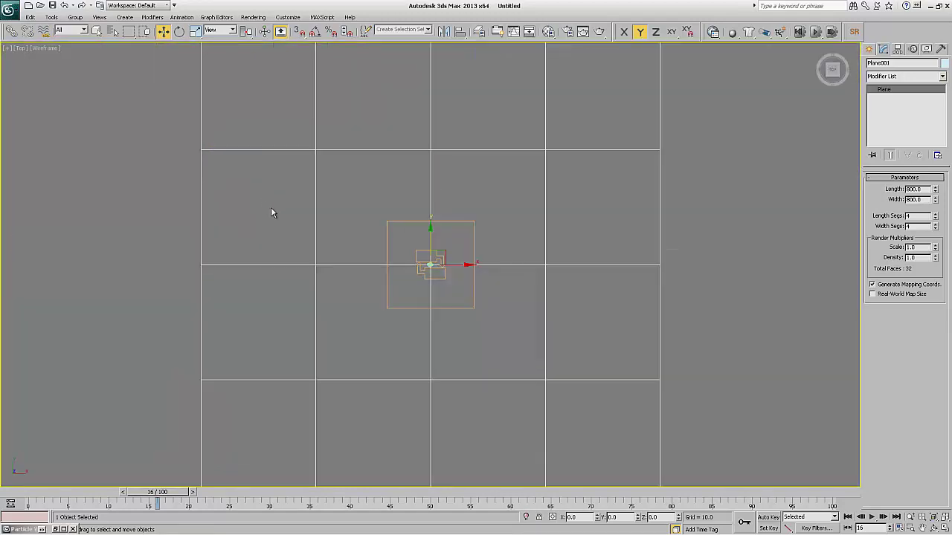
key(alt+w)
key(alt+w)
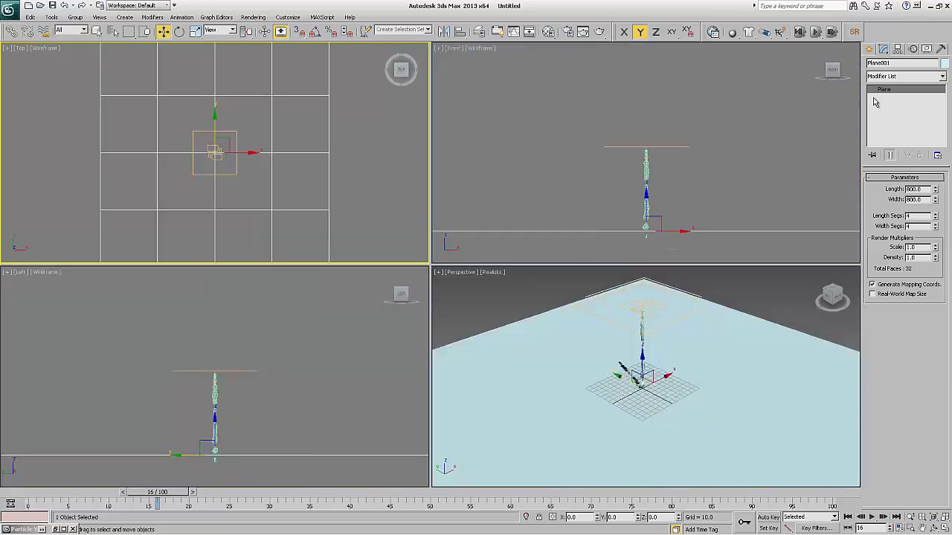
Add an Edit Poly modifier to the plane and select the four edges of its center line running along Y
click(891, 77)
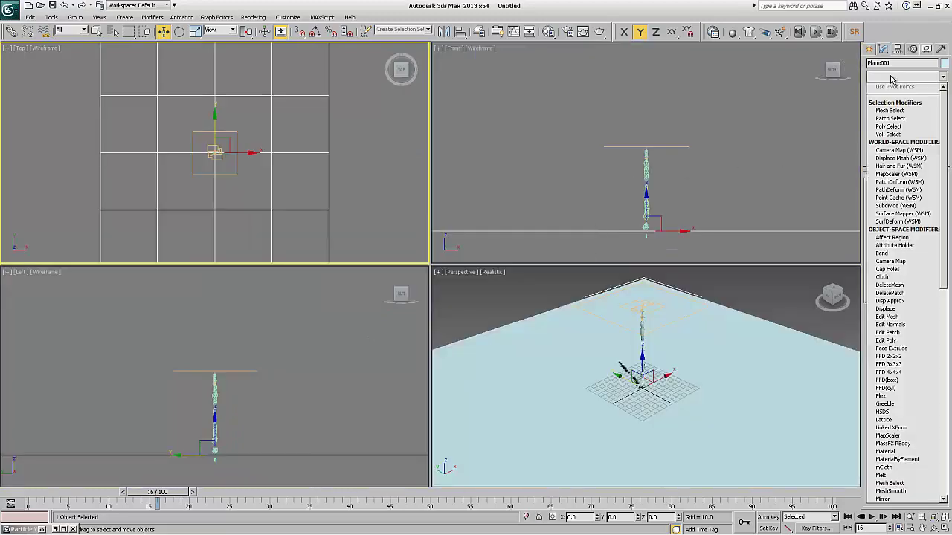
click(888, 340)
click(892, 255)
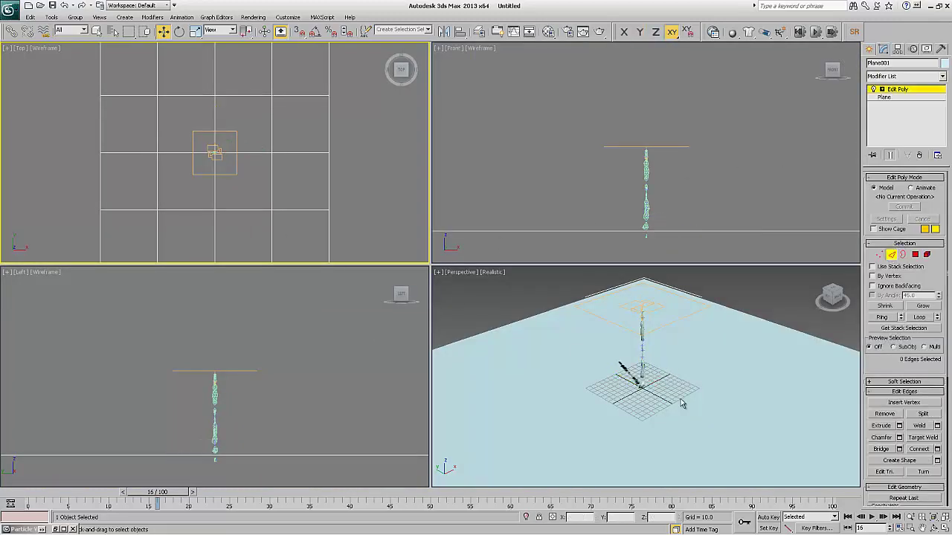
click(946, 517)
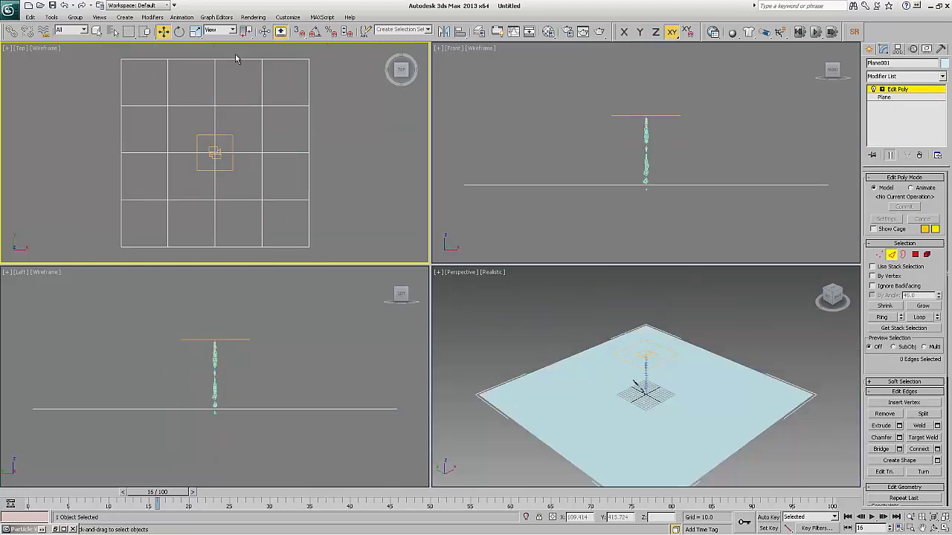
drag(212, 256, 233, 261)
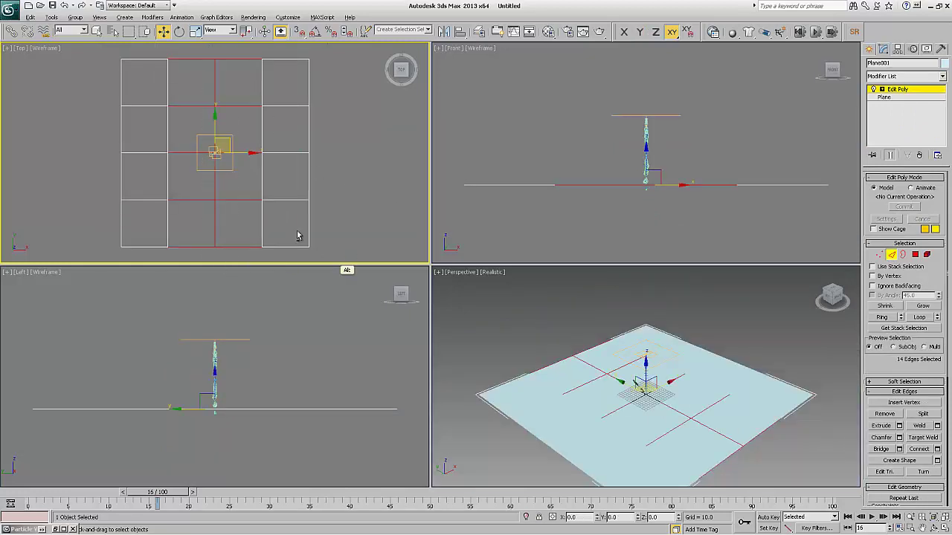
alt+drag(347, 249, 191, 304)
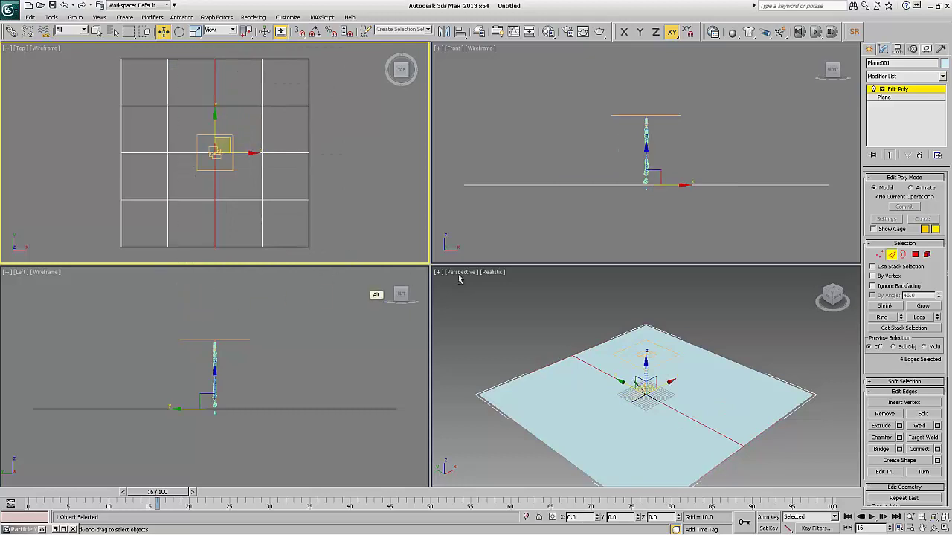
Chamfer the selected center edges by about 7.4 with a single segment
click(896, 179)
click(894, 187)
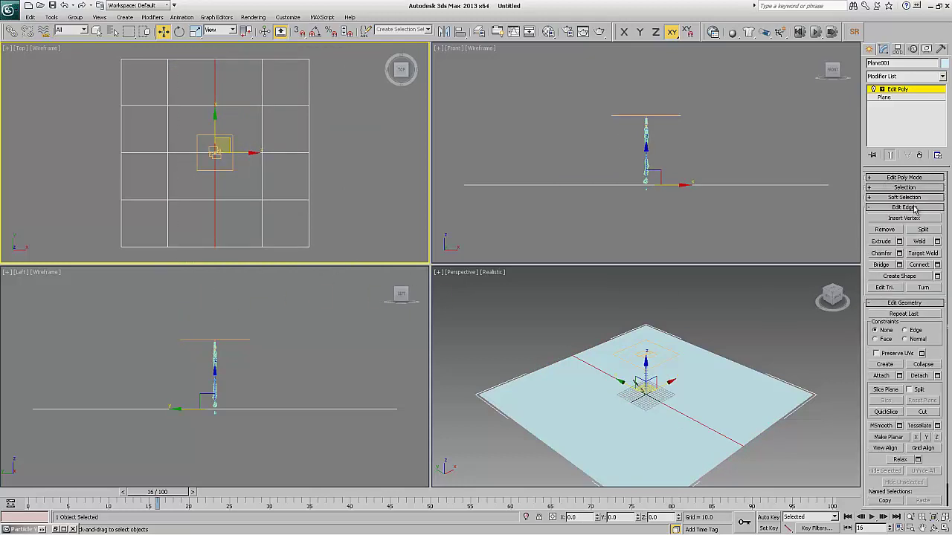
click(899, 253)
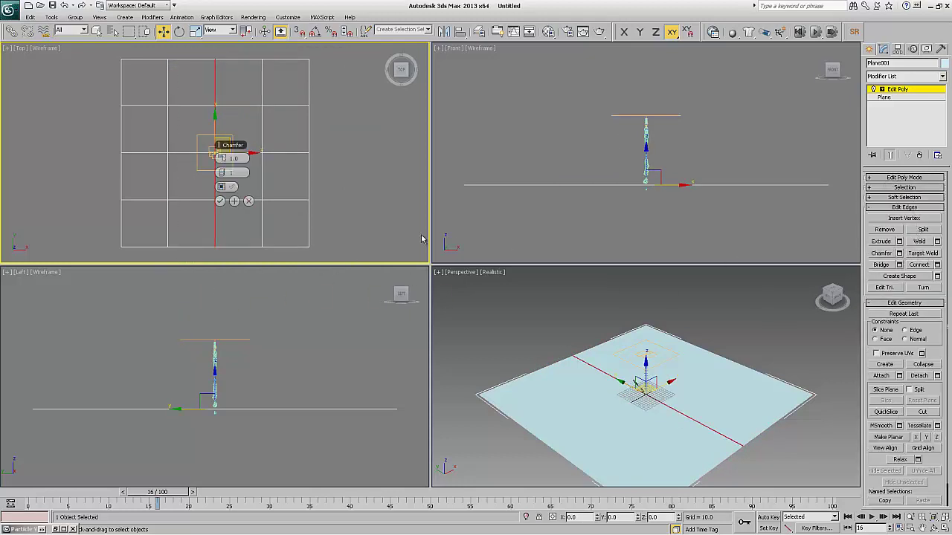
drag(224, 157, 224, 158)
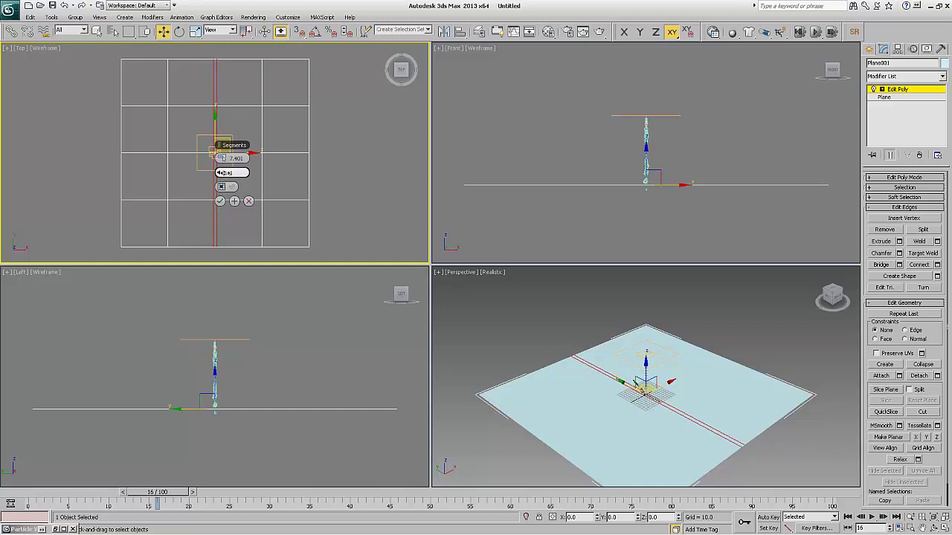
click(220, 201)
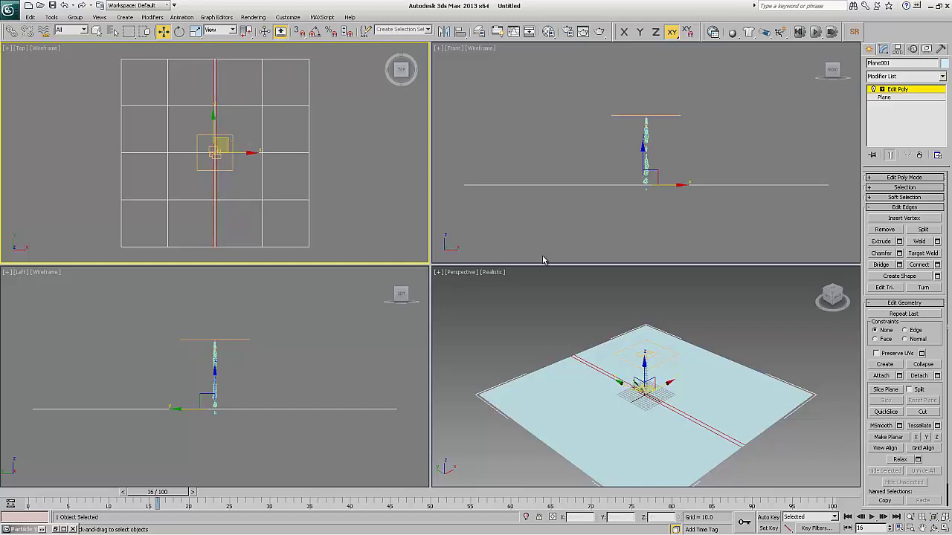
Undo the chamfer on the plane's center edges, keeping those edges selected
drag(946, 518, 946, 506)
click(946, 518)
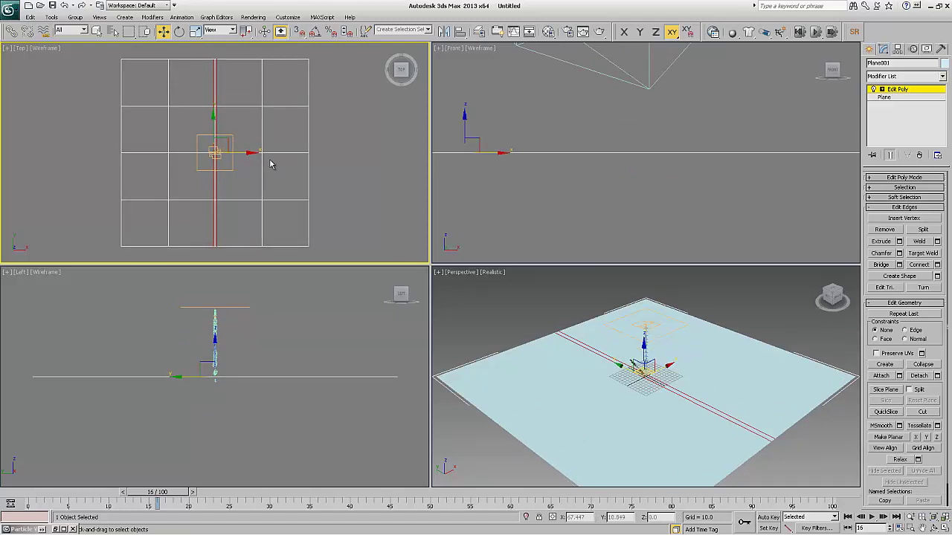
click(30, 17)
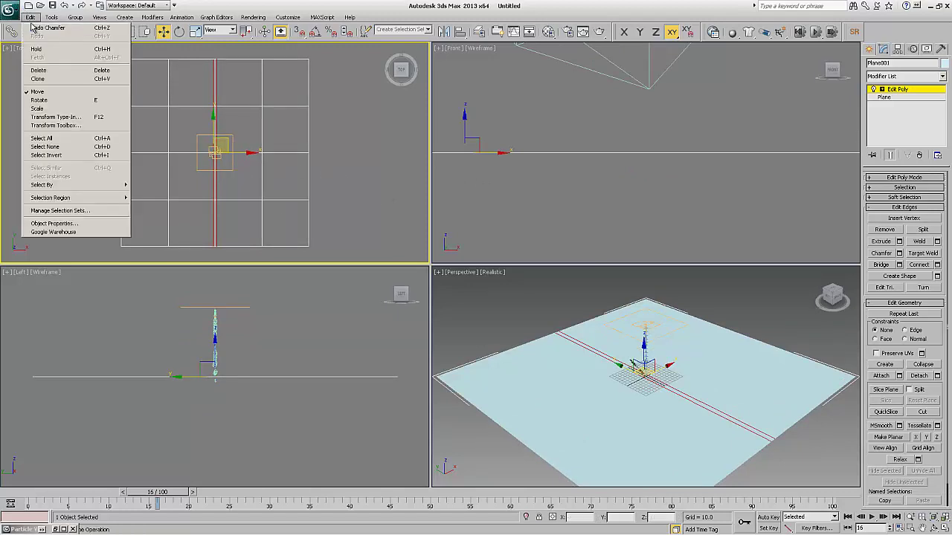
click(45, 28)
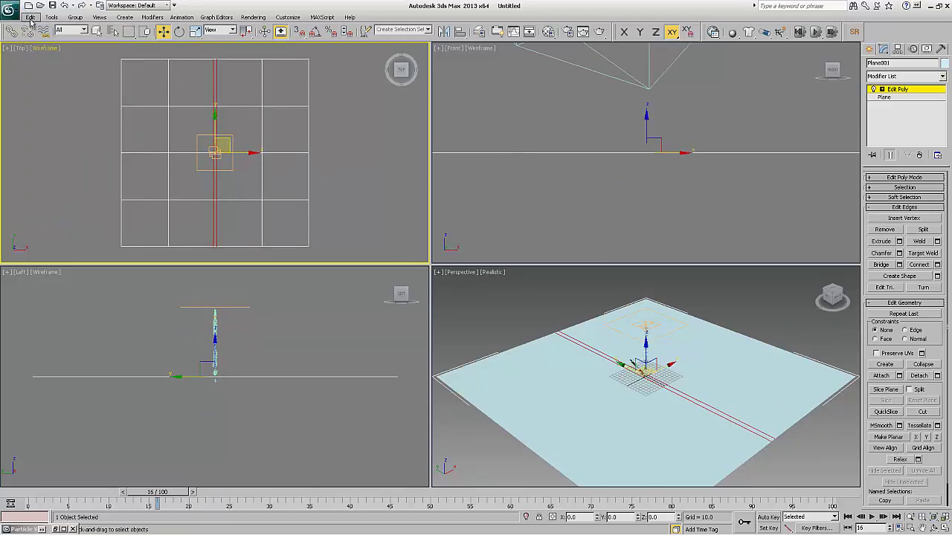
click(29, 17)
click(45, 27)
click(30, 17)
click(32, 29)
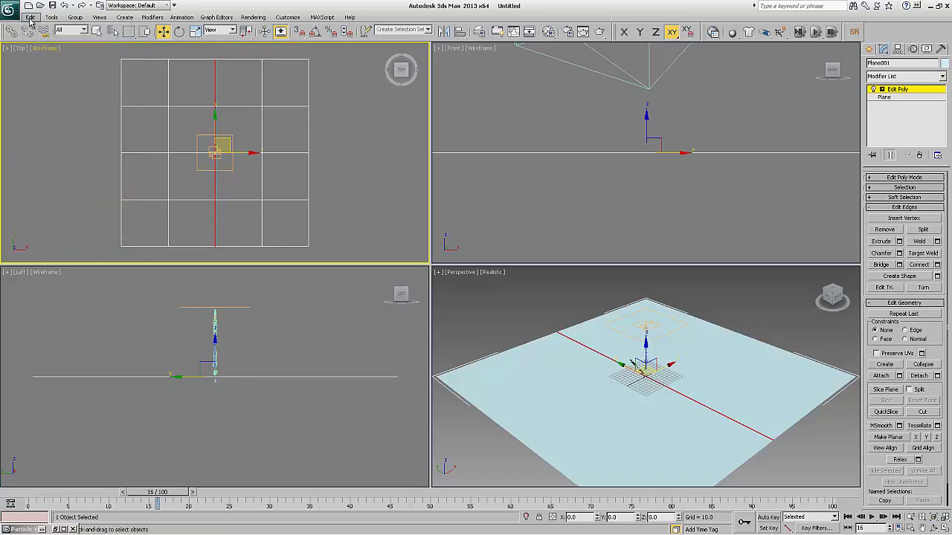
click(30, 18)
click(41, 28)
click(30, 18)
click(30, 20)
Chamfer the center edges by about 7.42 with 3 segments
click(900, 254)
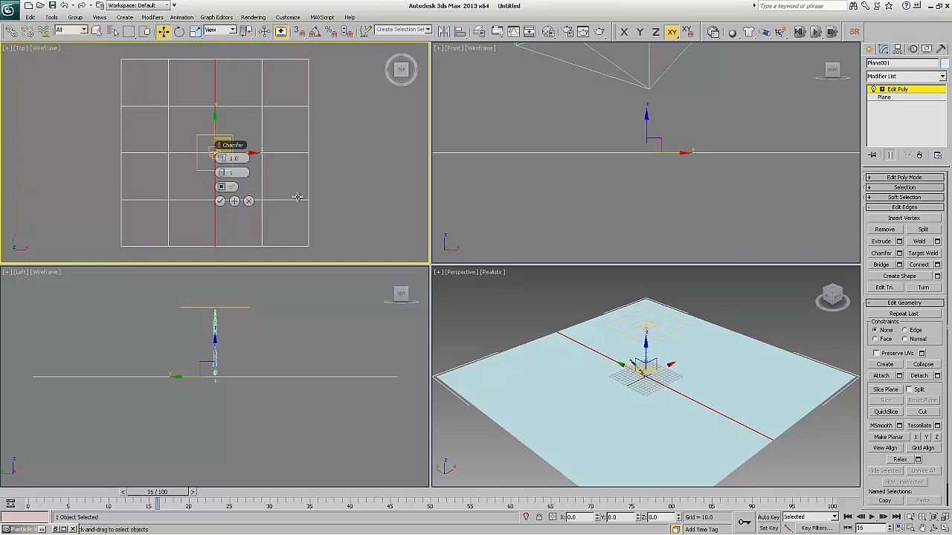
drag(222, 158, 226, 159)
click(225, 173)
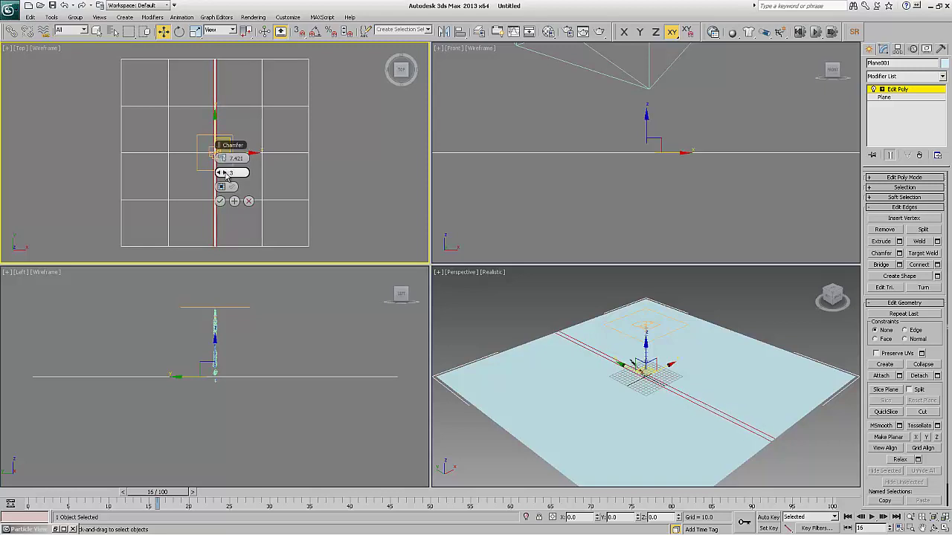
click(220, 201)
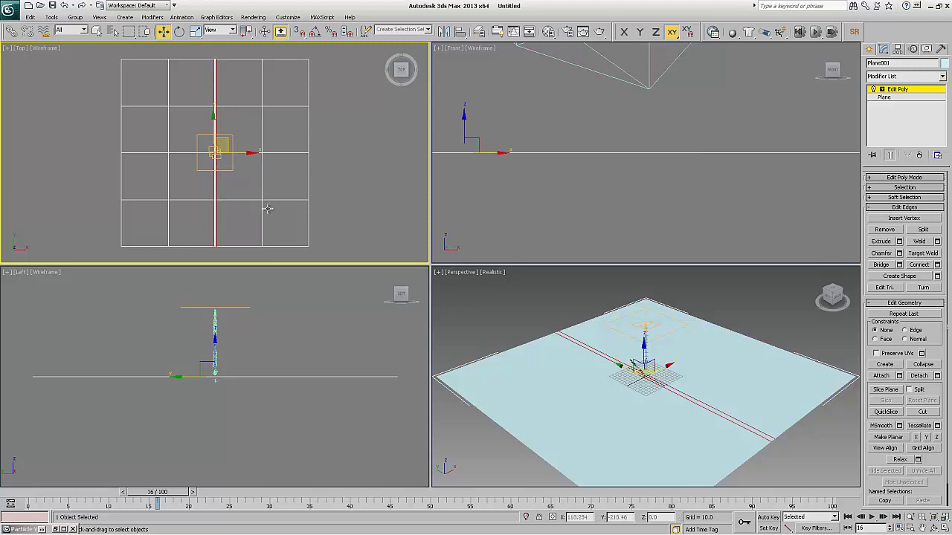
Select the two inner rows of chamfer vertices in the Front view and lower them about 6.4 units to form a groove
click(909, 187)
click(879, 199)
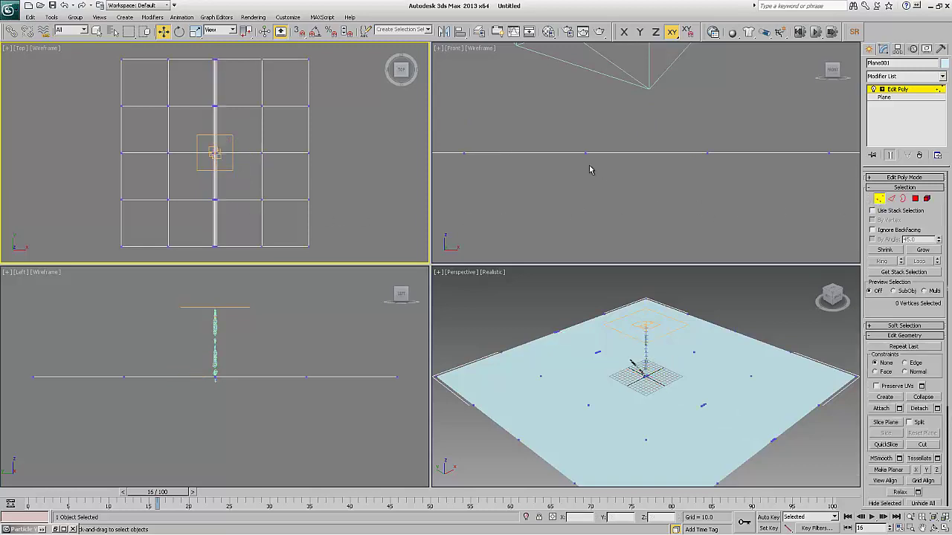
drag(565, 178, 723, 132)
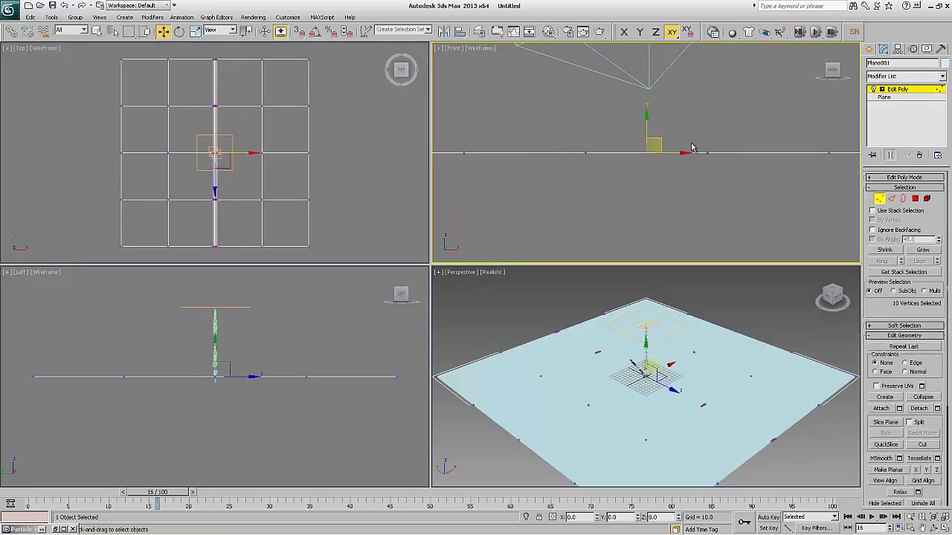
key(alt+w)
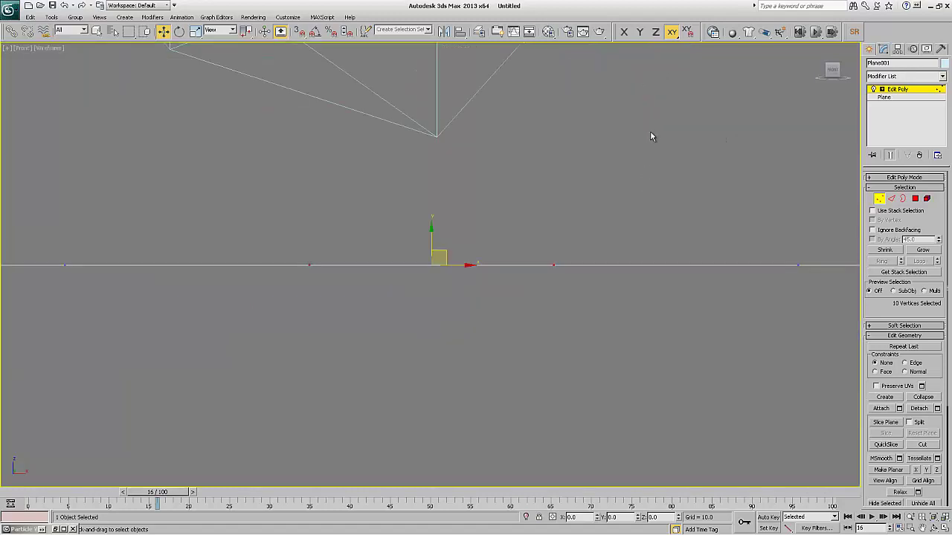
click(923, 516)
drag(543, 188, 509, 248)
right_click(404, 240)
drag(428, 240, 431, 299)
key(alt+w)
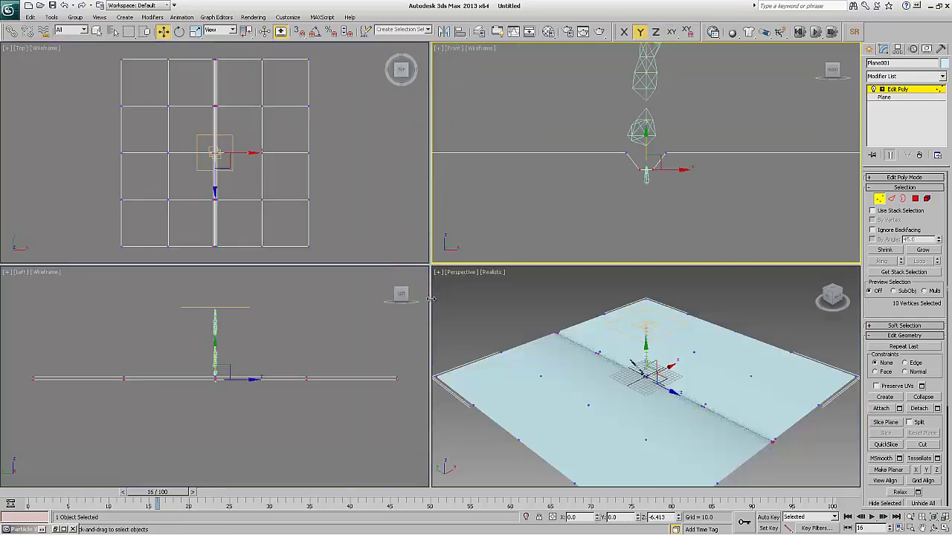
Select the whole plane element, clear all its smoothing groups, and leave sub-object editing with nothing selected
right_click(482, 336)
key(alt+w)
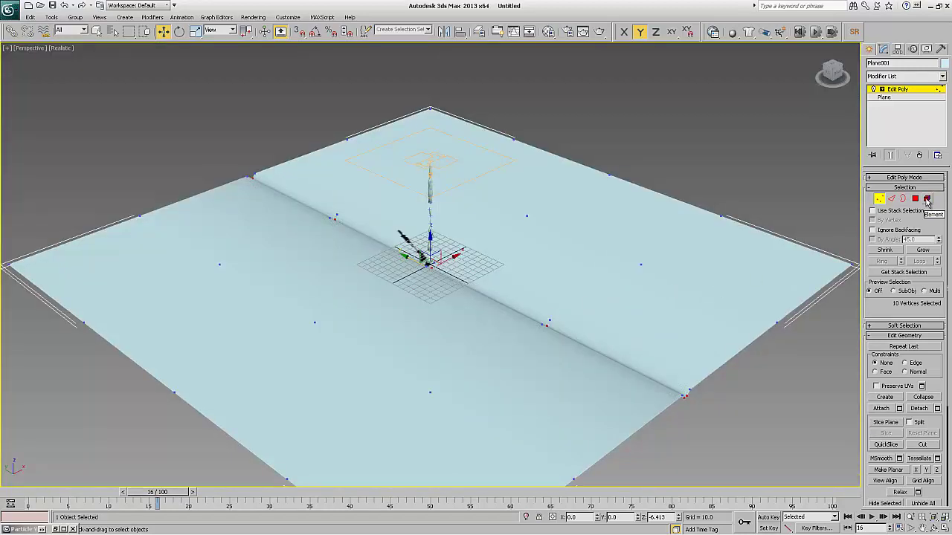
click(928, 199)
click(758, 252)
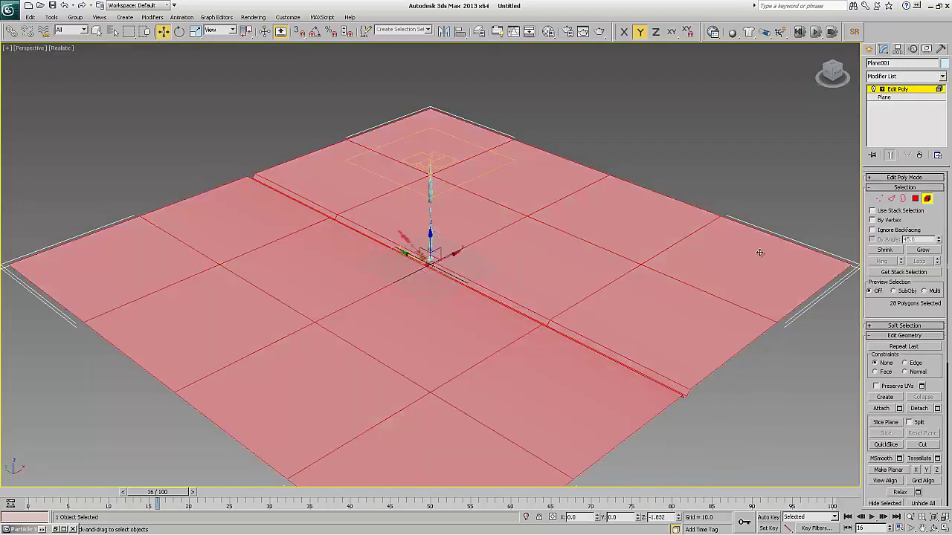
click(888, 188)
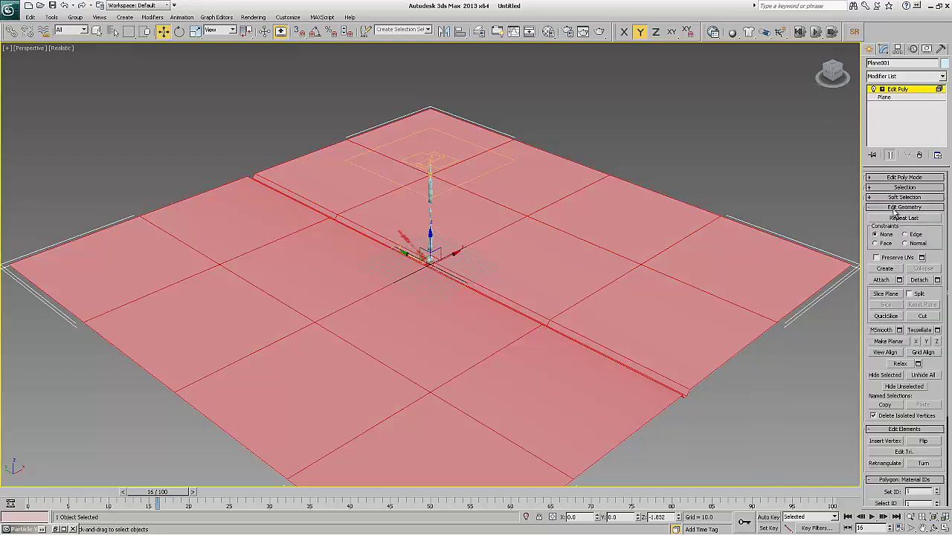
click(890, 207)
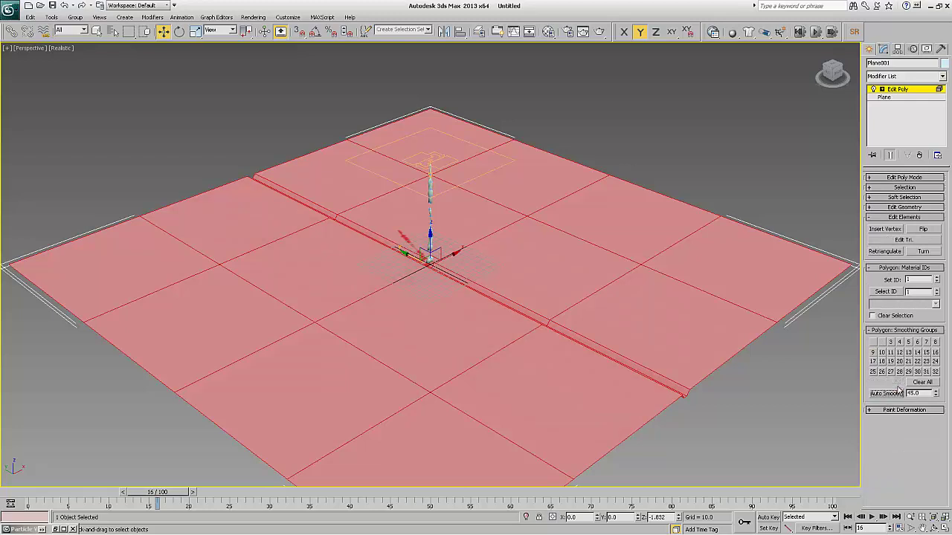
click(922, 382)
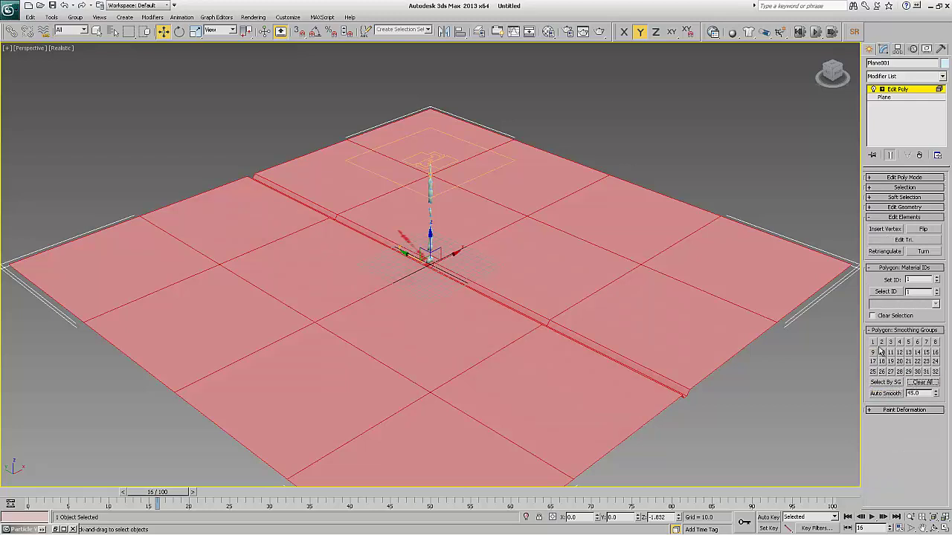
click(901, 90)
click(634, 125)
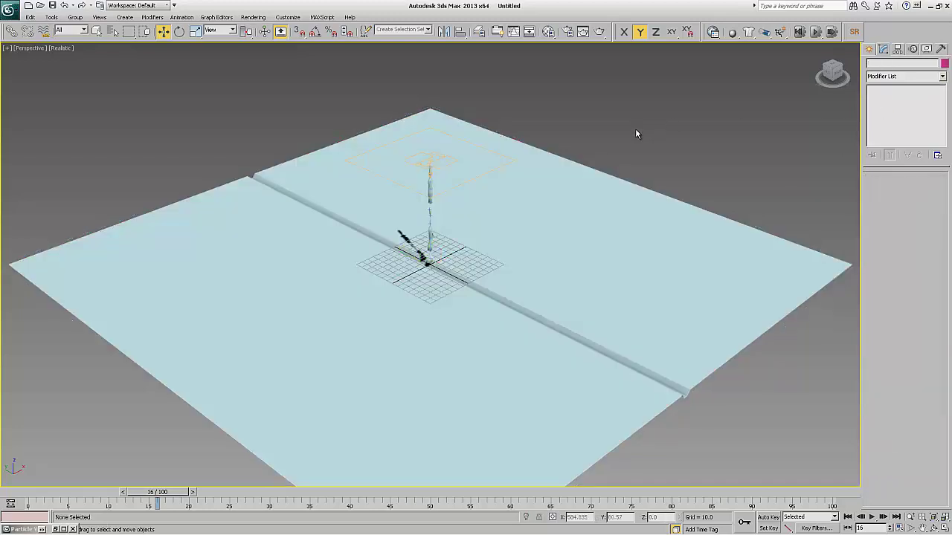
Set the Perspective viewport to Shaded display with Edged Faces
click(65, 49)
click(78, 66)
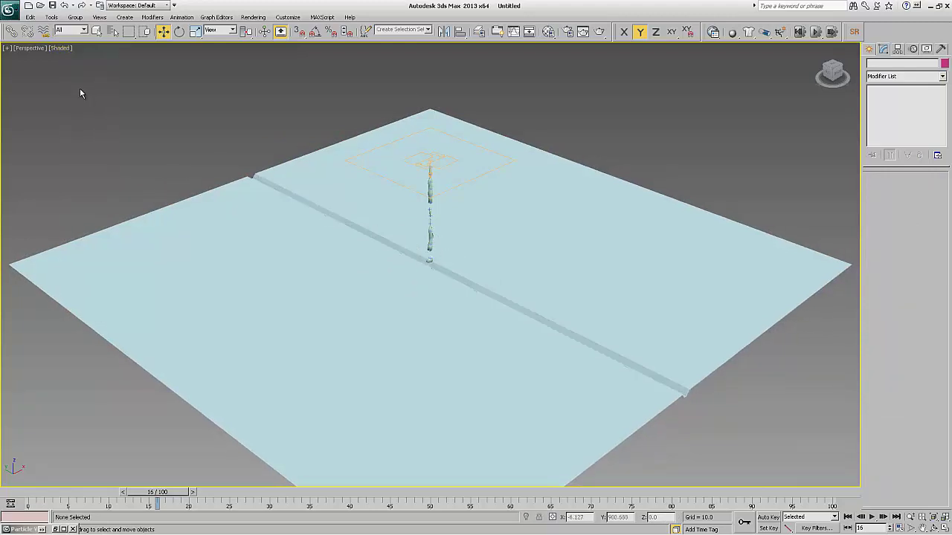
click(57, 49)
click(72, 84)
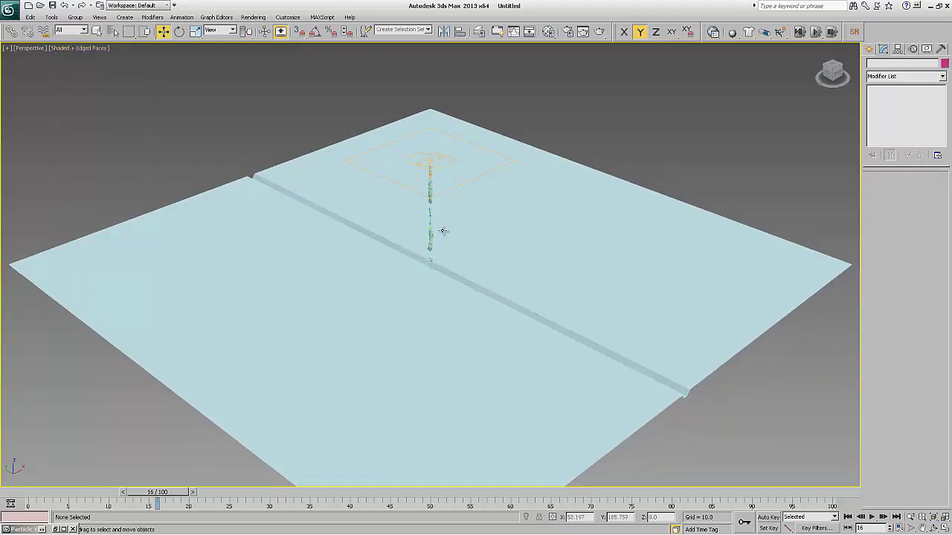
Change the plane's object color to dark blue and deselect it
click(696, 213)
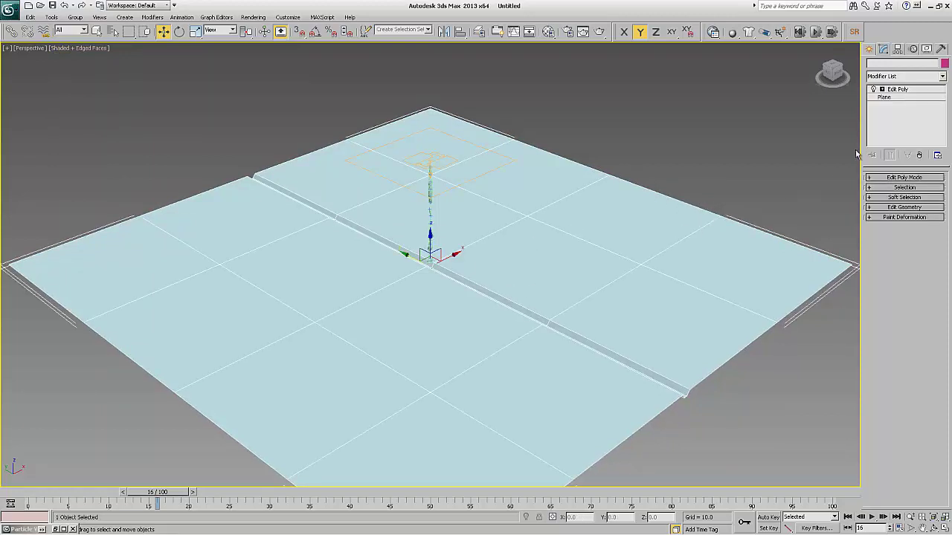
click(942, 65)
click(519, 272)
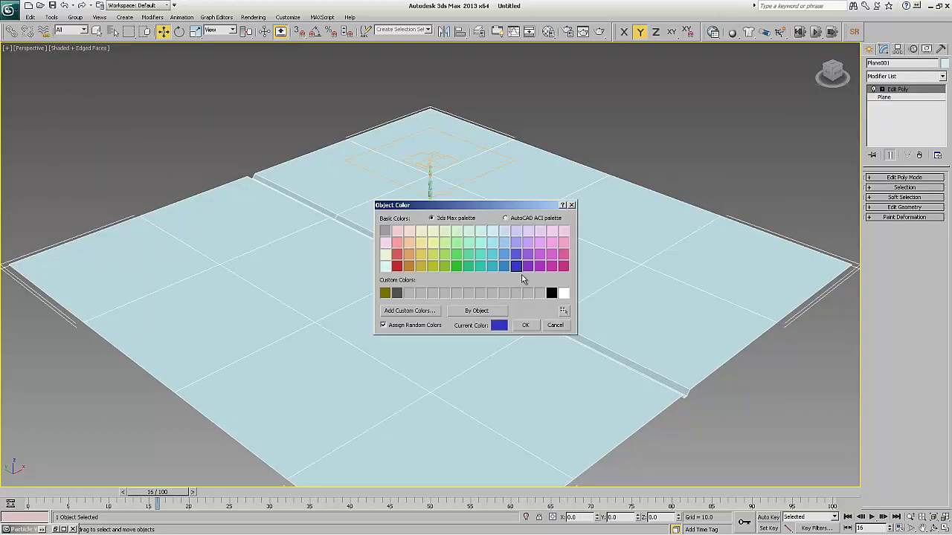
click(524, 327)
click(627, 158)
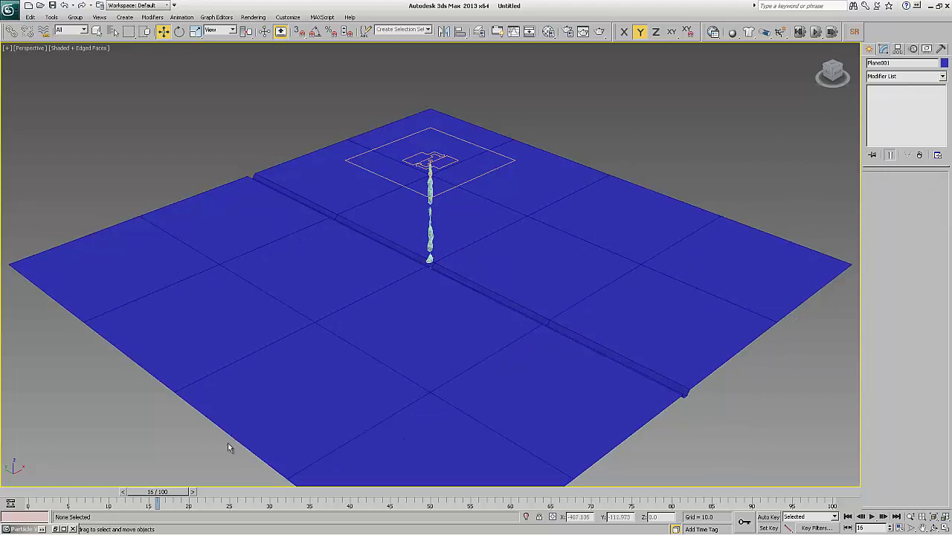
Return the animation to frame 0 and restore the four-viewport layout
drag(157, 492, 29, 497)
key(w)
key(alt+w)
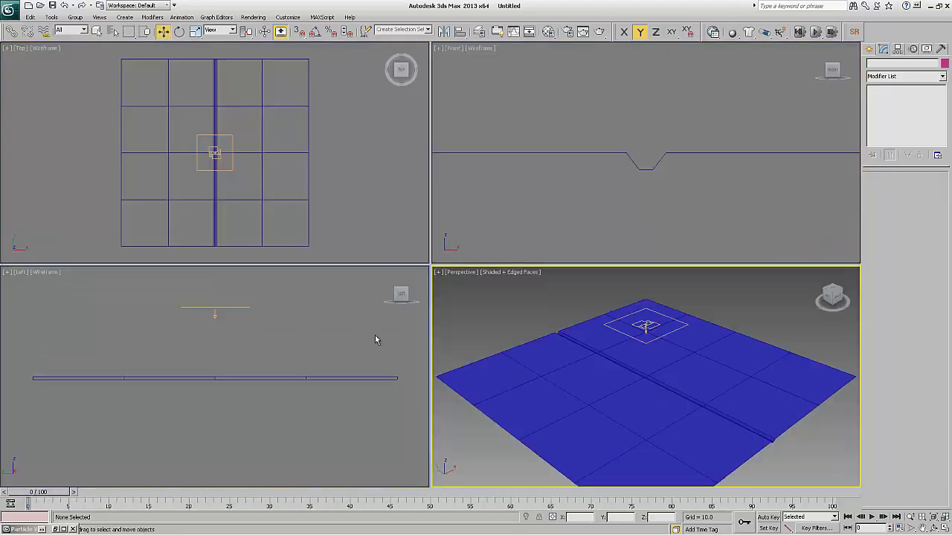
Create a UOmniFlect deflector in empty space beside the plane in the Top viewport
click(869, 50)
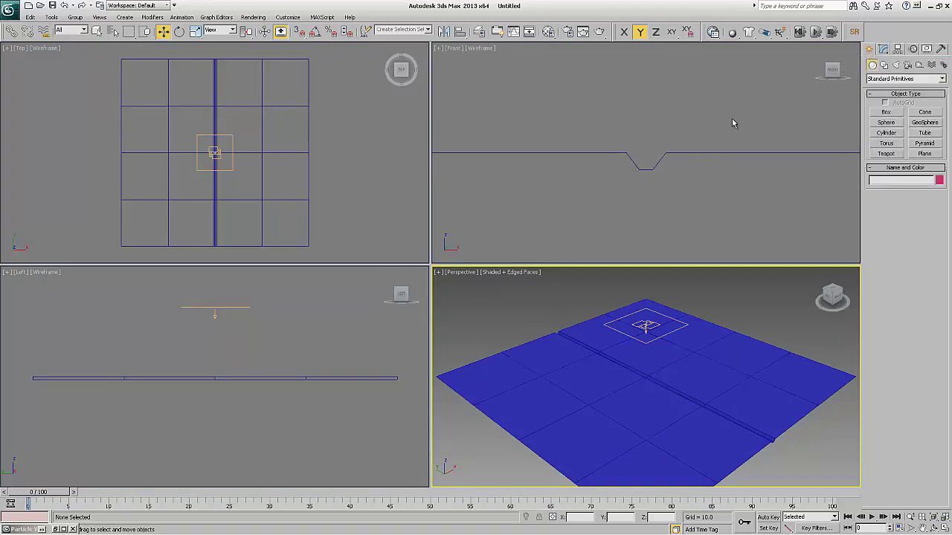
click(931, 65)
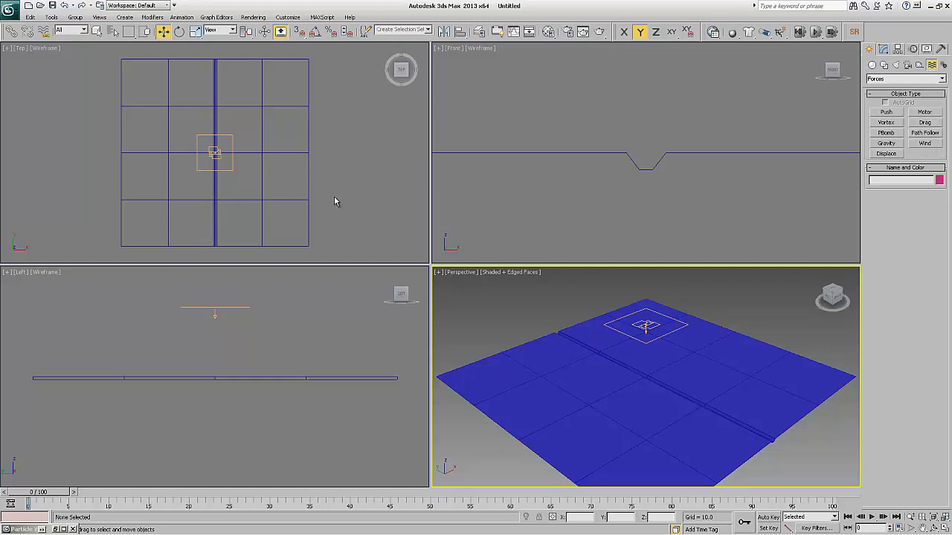
click(882, 78)
click(885, 87)
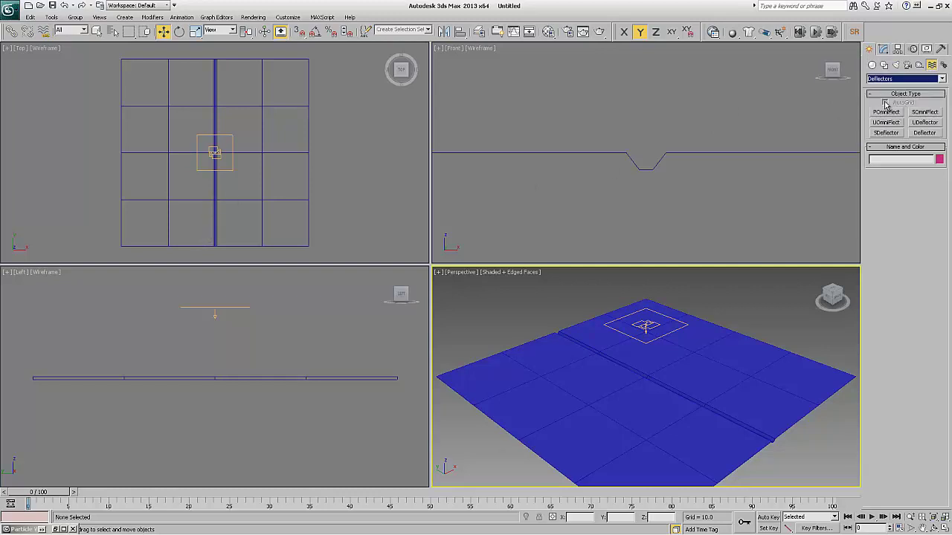
click(886, 122)
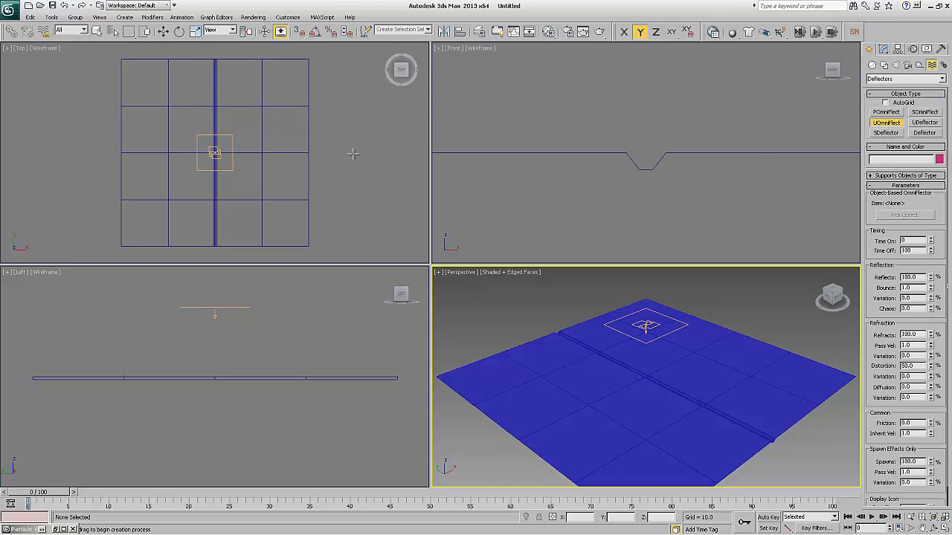
drag(360, 167, 395, 205)
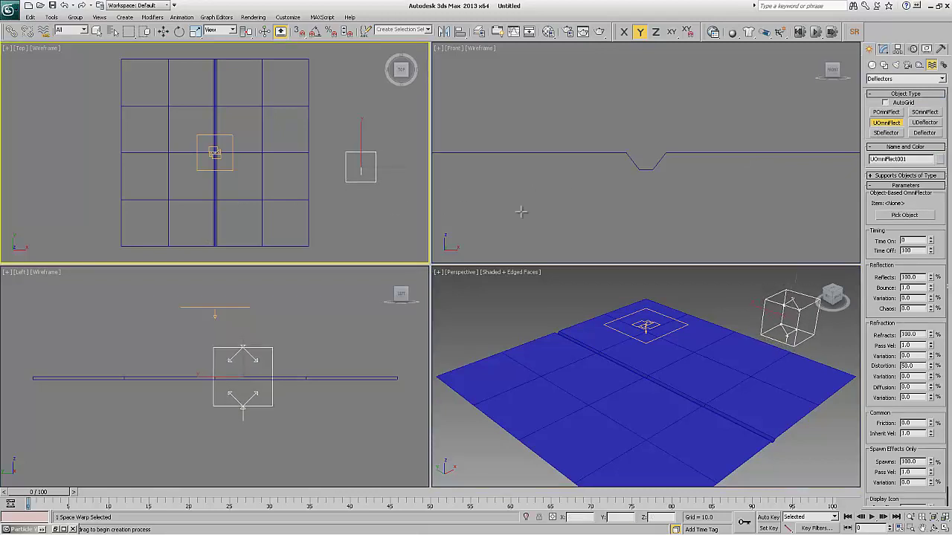
Assign the grooved plane as the UOmniFlect's collision object and show the deflector's parameters for modification
click(889, 216)
click(692, 373)
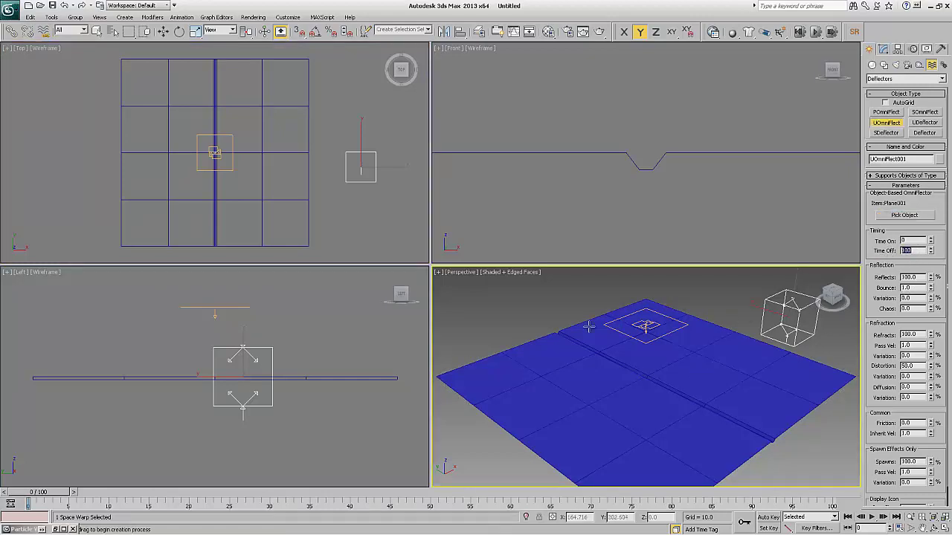
click(883, 50)
middle_click(270, 189)
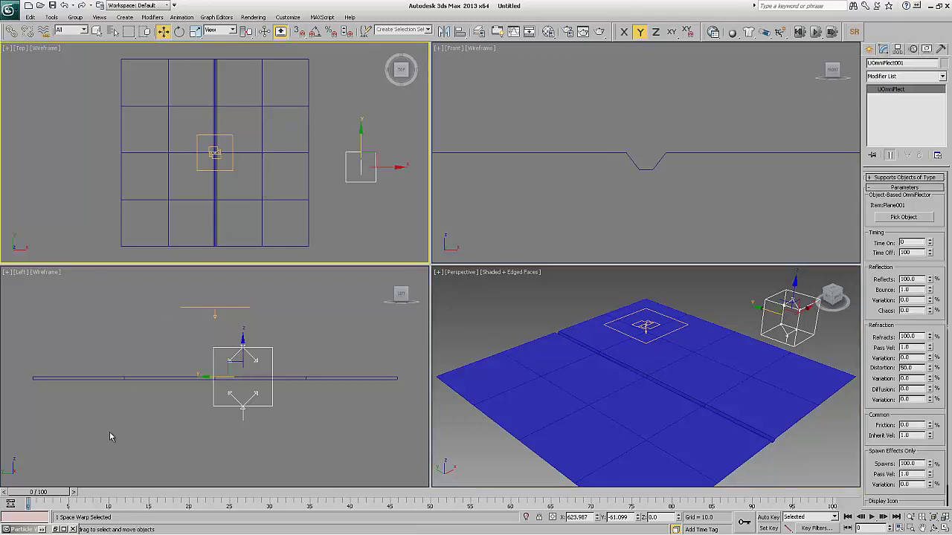
Add a Collision test after Shape 001 in Event 001, assign the UOmniFlect as its deflector, and close Particle View
key(6)
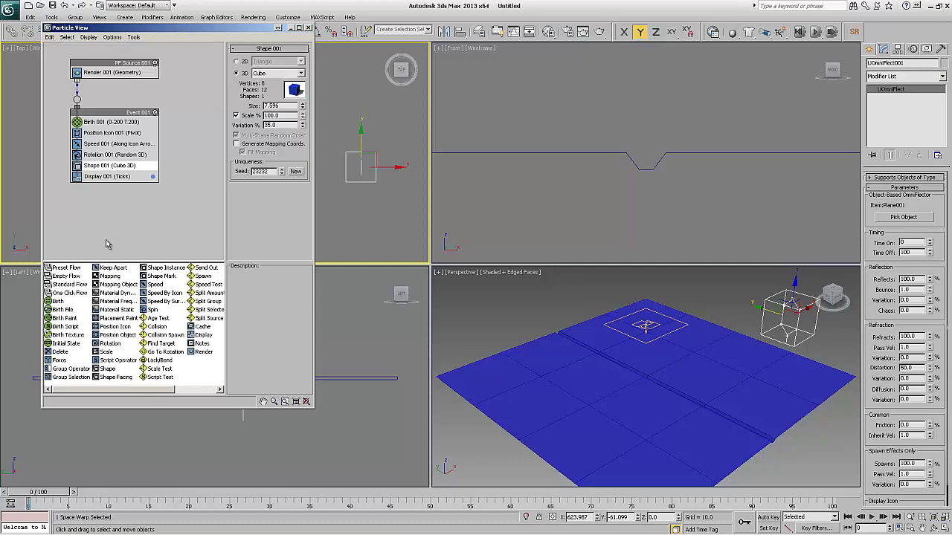
drag(159, 328, 104, 178)
click(134, 174)
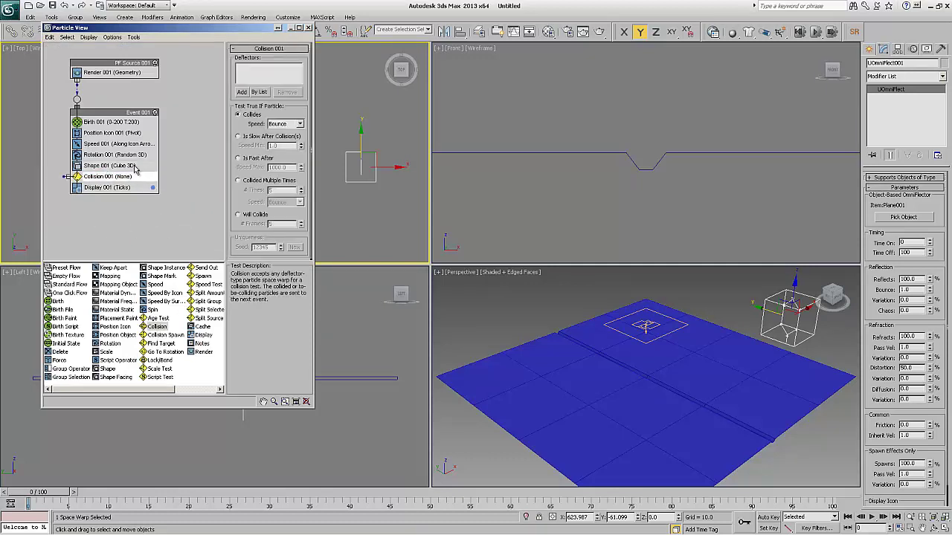
click(241, 92)
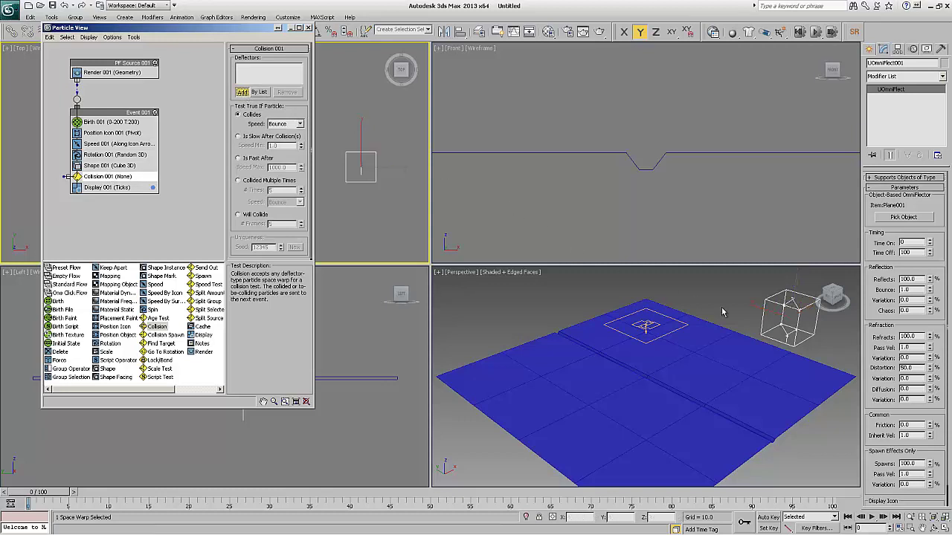
click(790, 307)
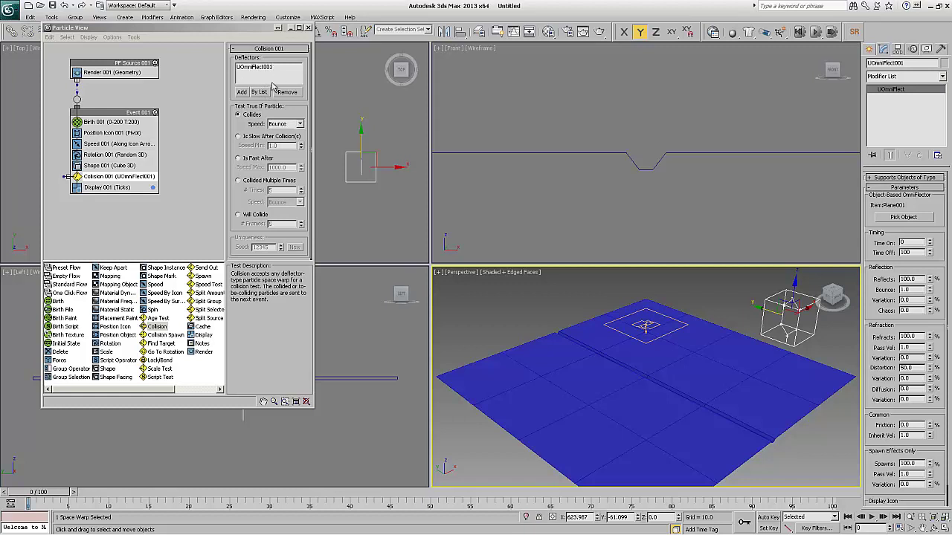
click(308, 28)
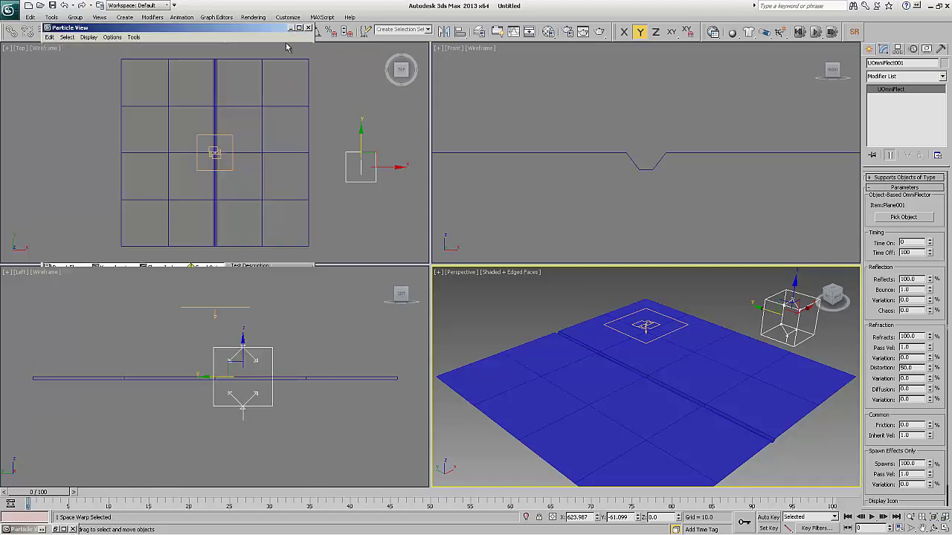
Set the UOmniFlect's Bounce to 0.1, scrub the animation to check the impact, and return to frame 0
drag(69, 489, 189, 499)
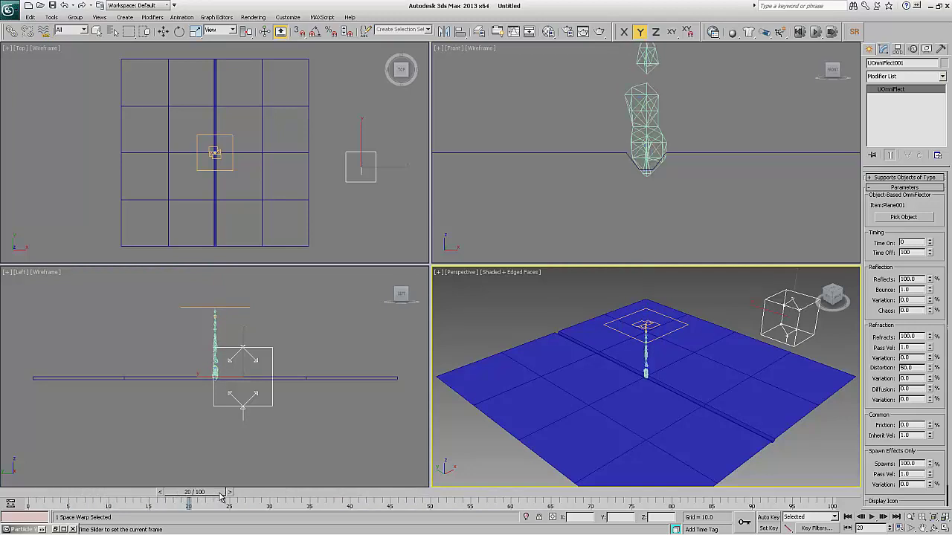
key(w)
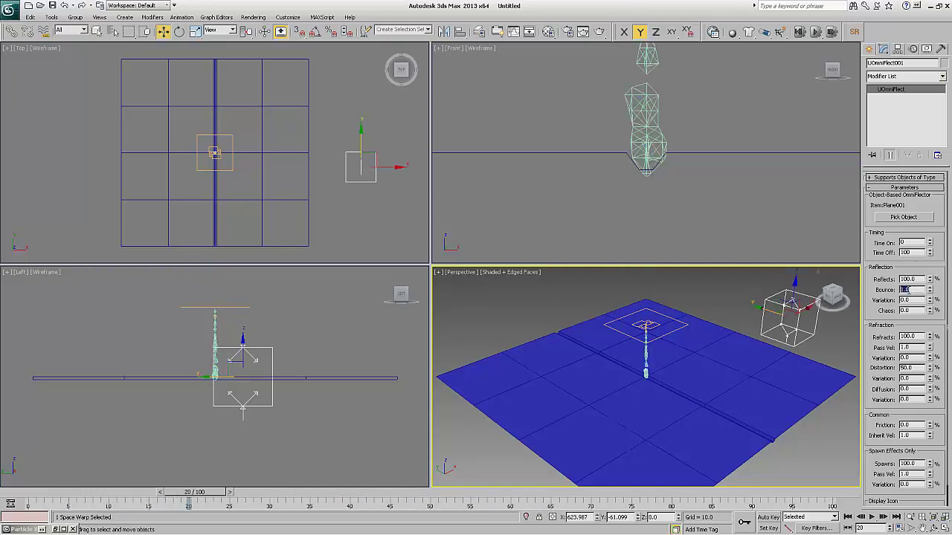
mouse_move(219, 491)
mouse_down()
mouse_move(401, 504)
mouse_move(67, 501)
mouse_move(339, 498)
mouse_up()
drag(383, 494, 43, 498)
key(w)
Select the grooved plane and rotate it about 4.27 degrees in the Left viewport so it slopes along the groove
right_click(350, 379)
click(349, 378)
right_click(306, 382)
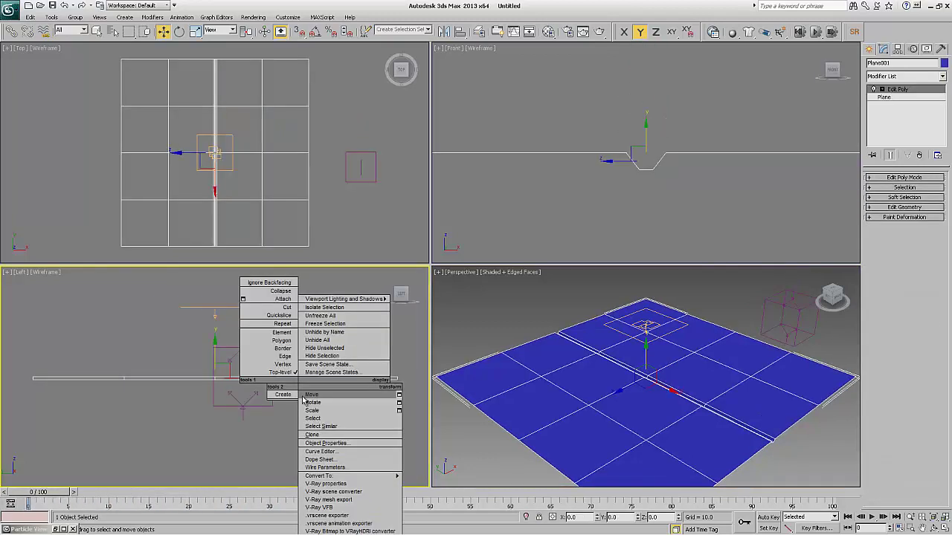
key(Escape)
right_click(304, 383)
click(318, 403)
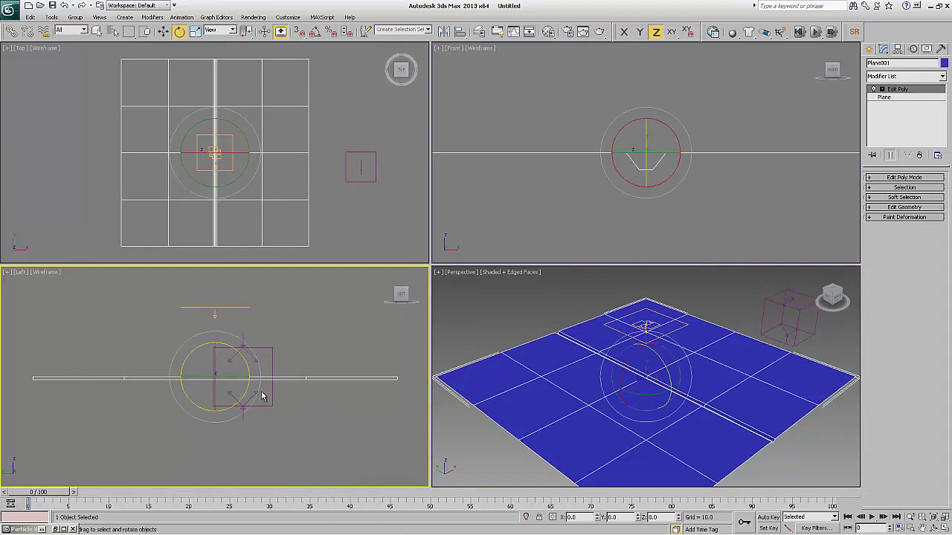
drag(242, 391, 184, 426)
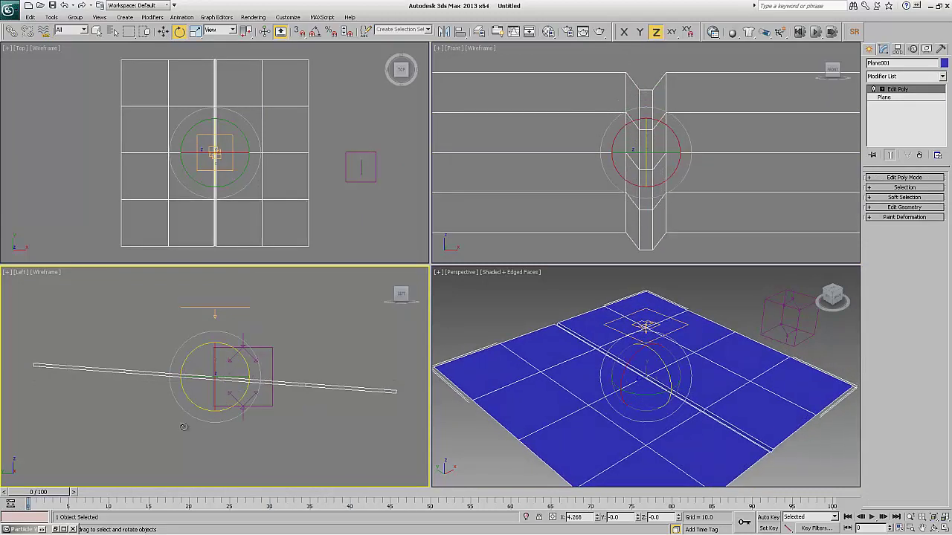
Scrub through the animation to examine how the stream reacts to the tilted plane
drag(41, 494, 818, 504)
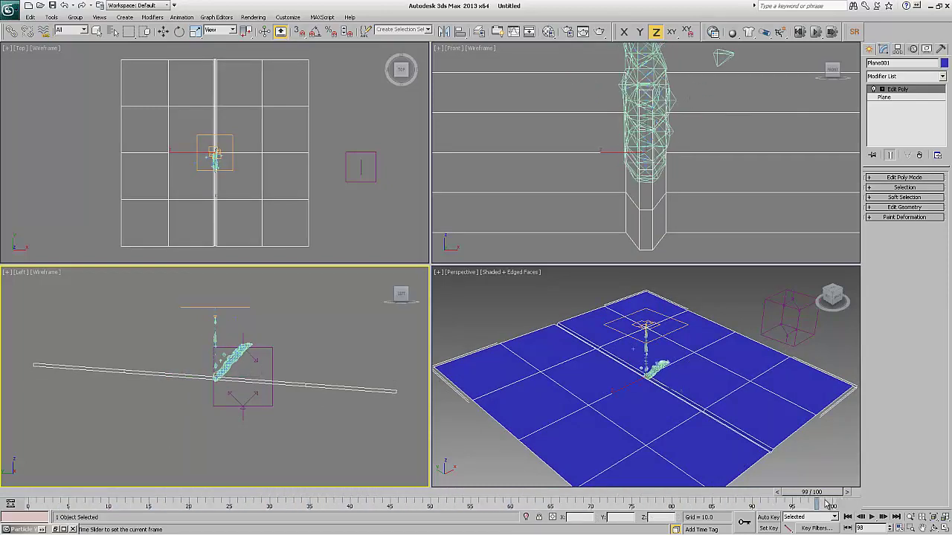
drag(896, 506, 279, 491)
key(e)
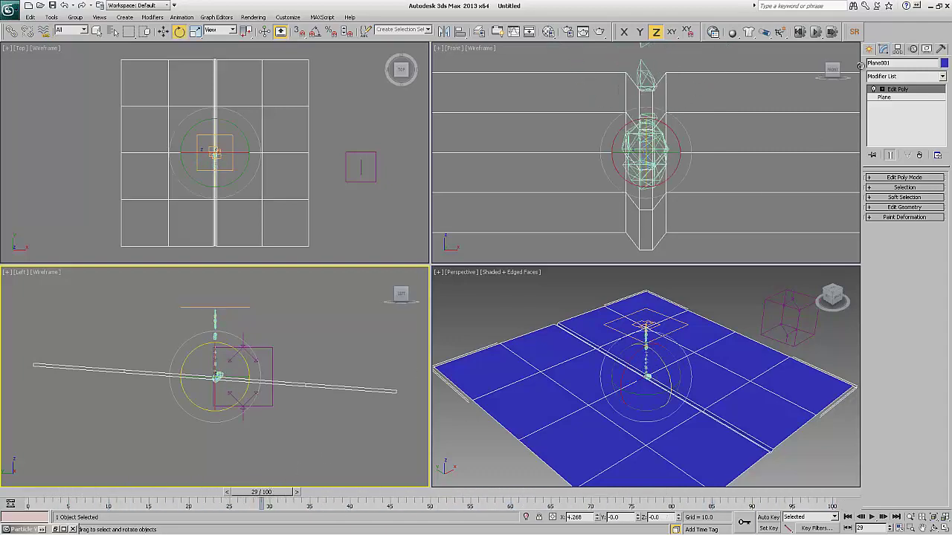
Select the UOmniFlect, set its Bounce and Inherit Vel to 0.0, and scrub the animation to check the flow
click(292, 350)
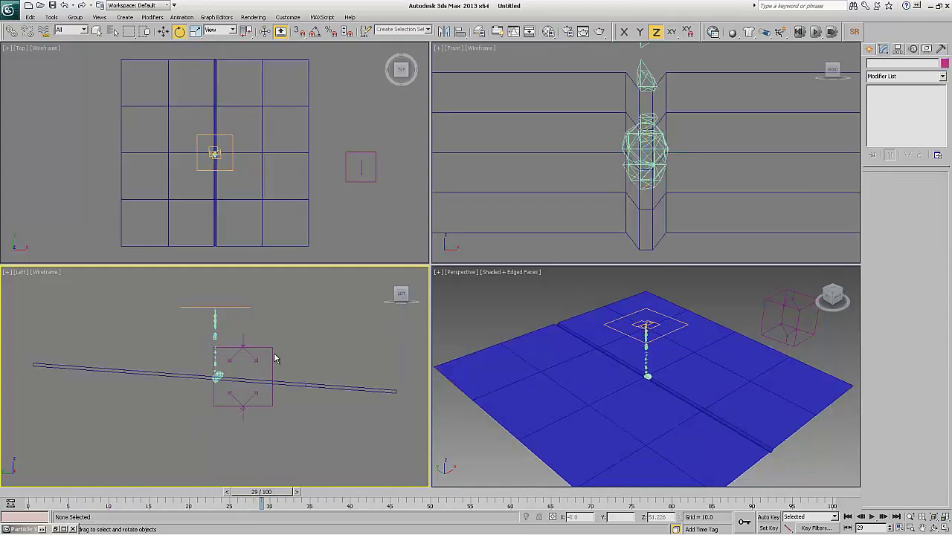
click(273, 351)
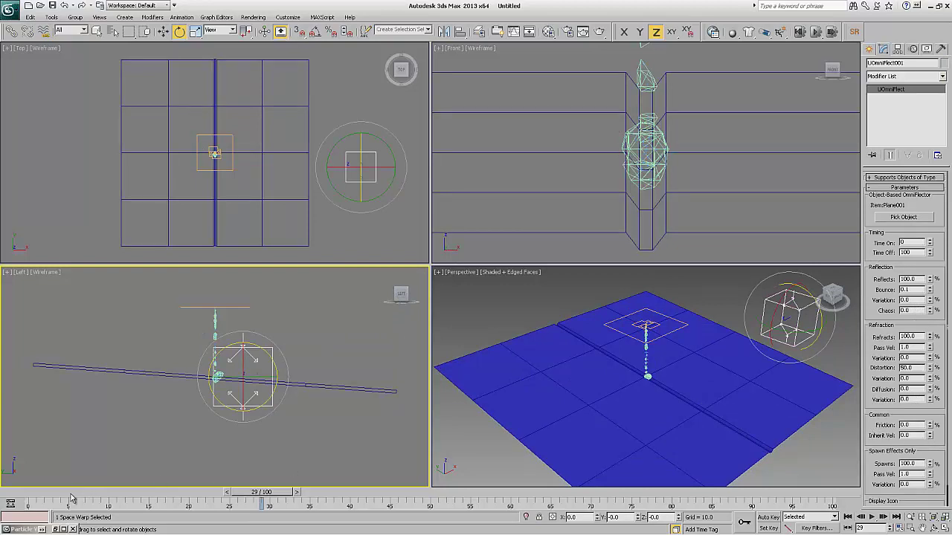
drag(72, 498, 503, 506)
key(e)
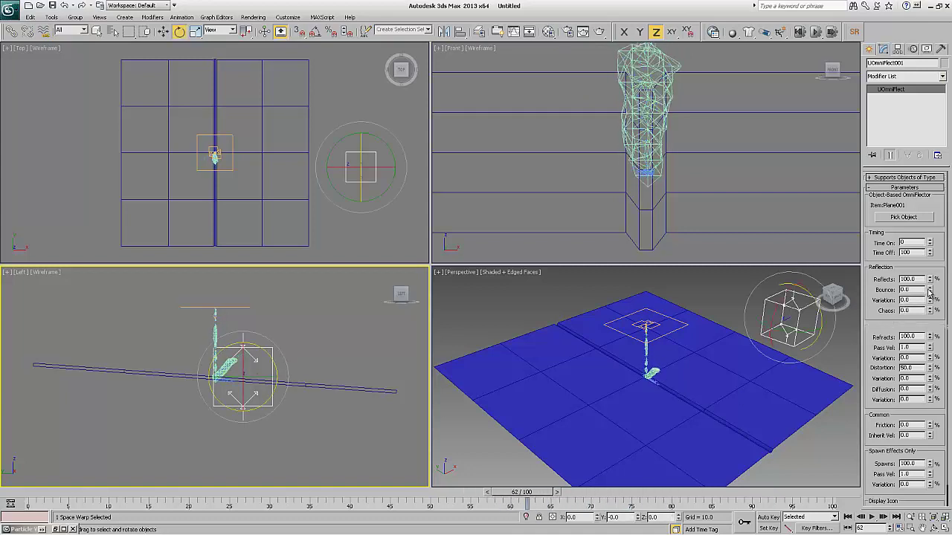
drag(546, 494, 780, 493)
key(e)
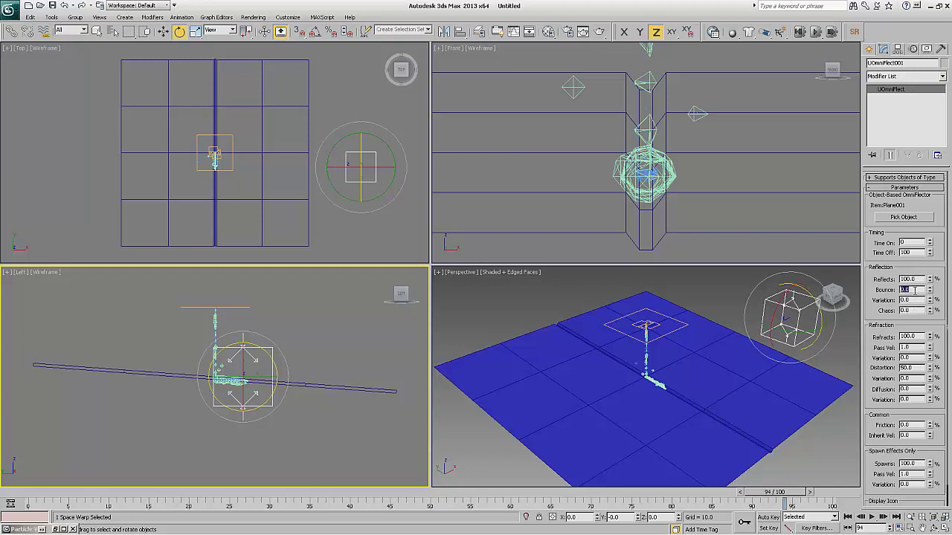
Return to frame 0 and create a Gravity force with an icon size of about 50 beside the plane in the Top viewport
click(870, 49)
click(848, 516)
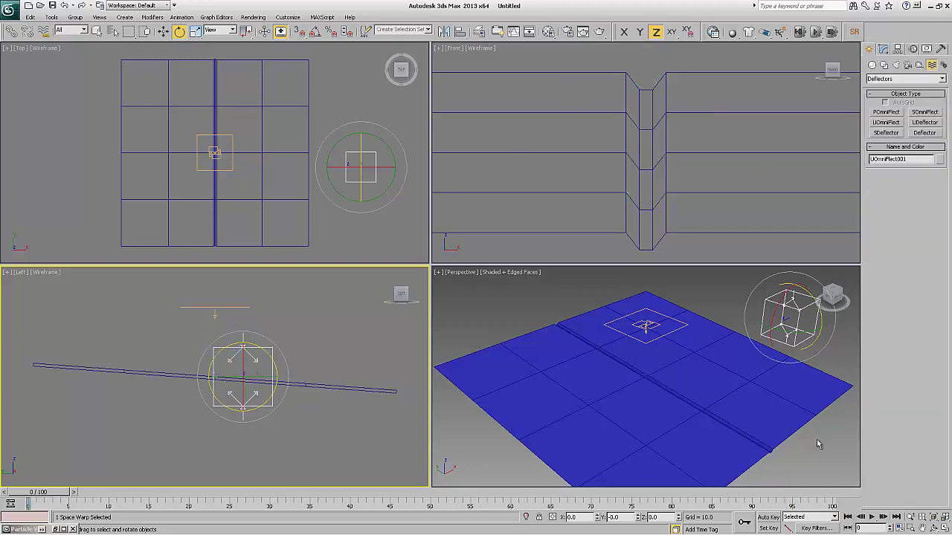
click(920, 65)
click(915, 79)
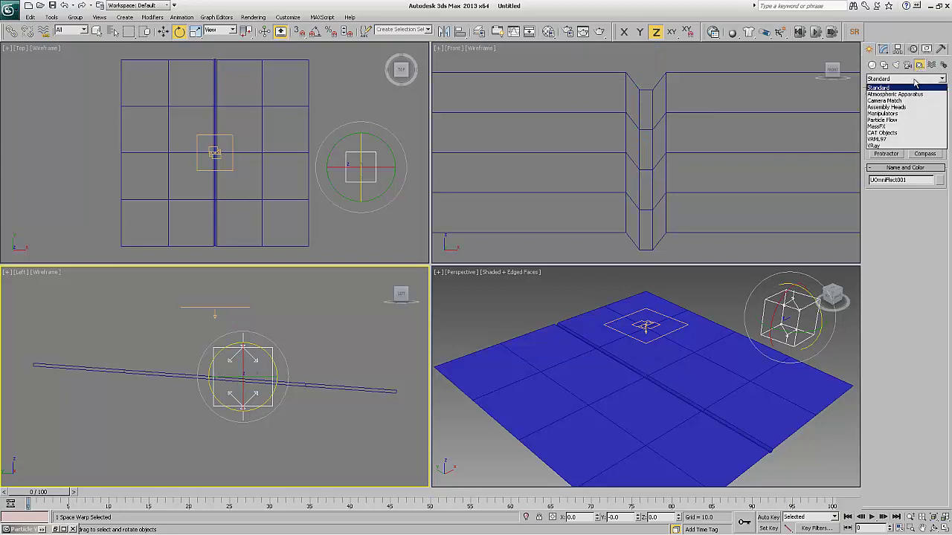
click(916, 87)
click(932, 66)
click(915, 78)
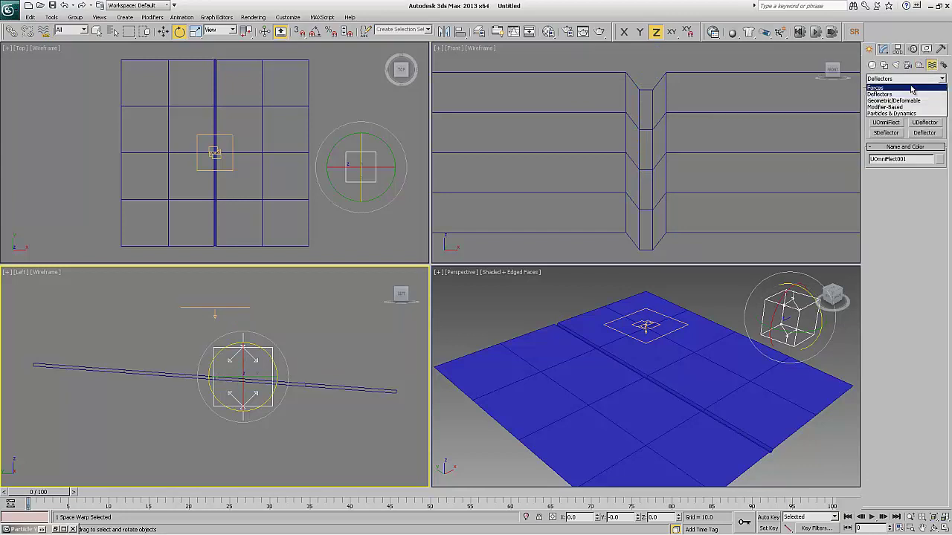
click(908, 87)
click(886, 142)
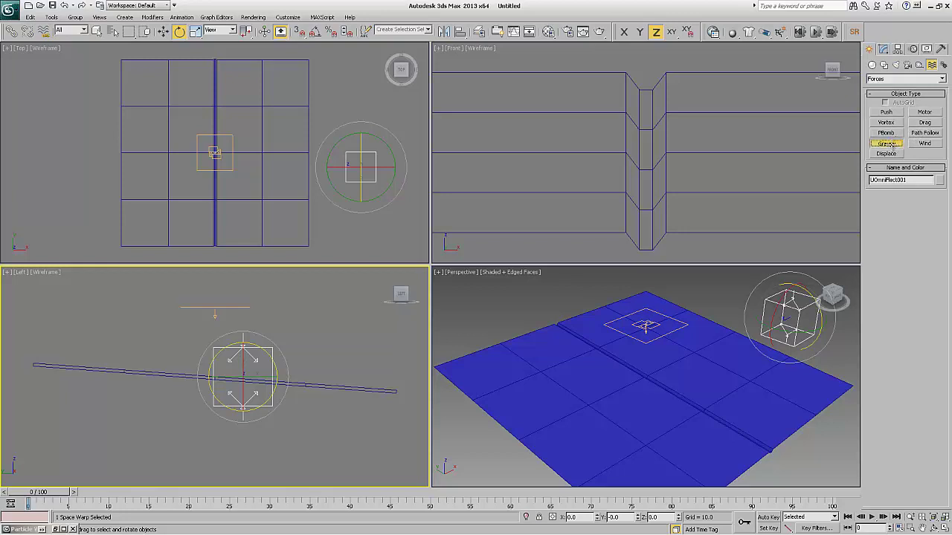
drag(334, 120, 348, 137)
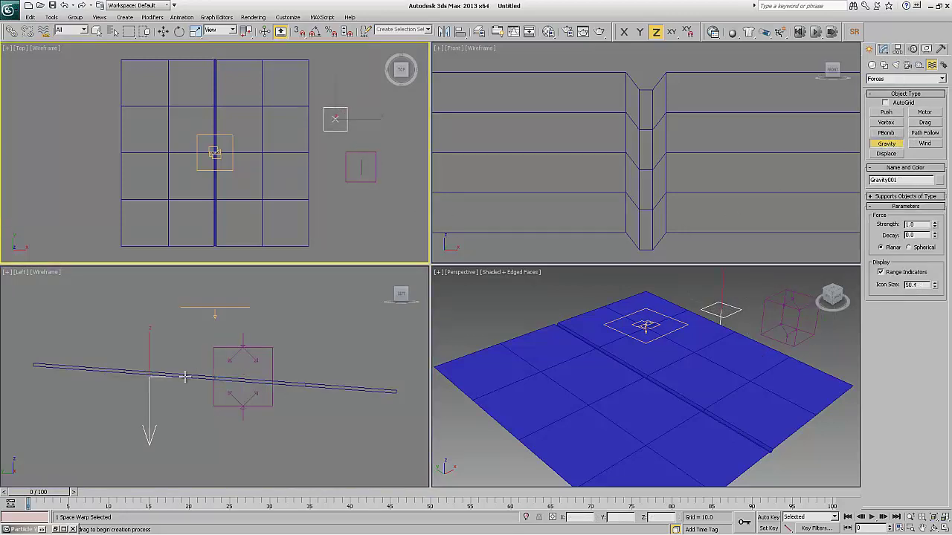
Add a Force operator before Collision 001 in Event 001, assign Gravity001 to it, and minimize Particle View
mouse_move(53, 527)
click(56, 530)
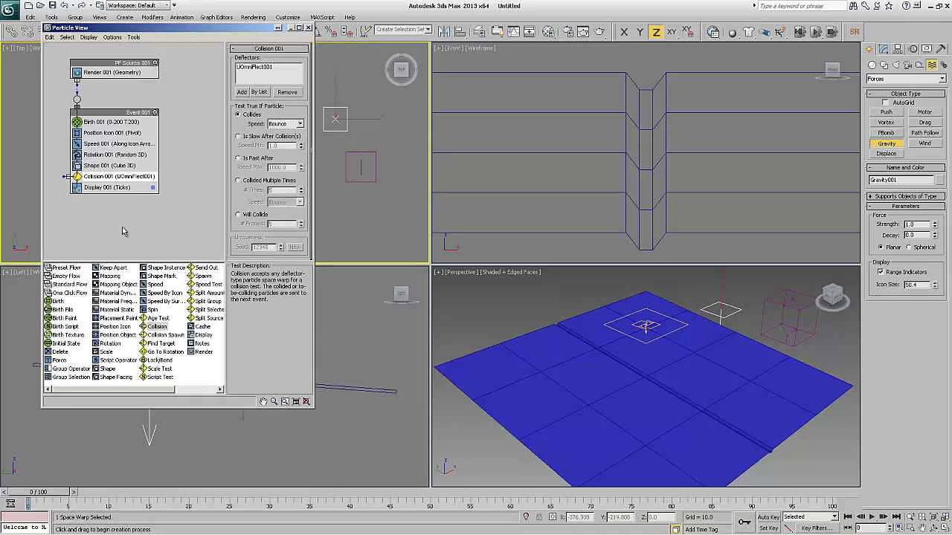
drag(63, 364, 112, 178)
click(141, 177)
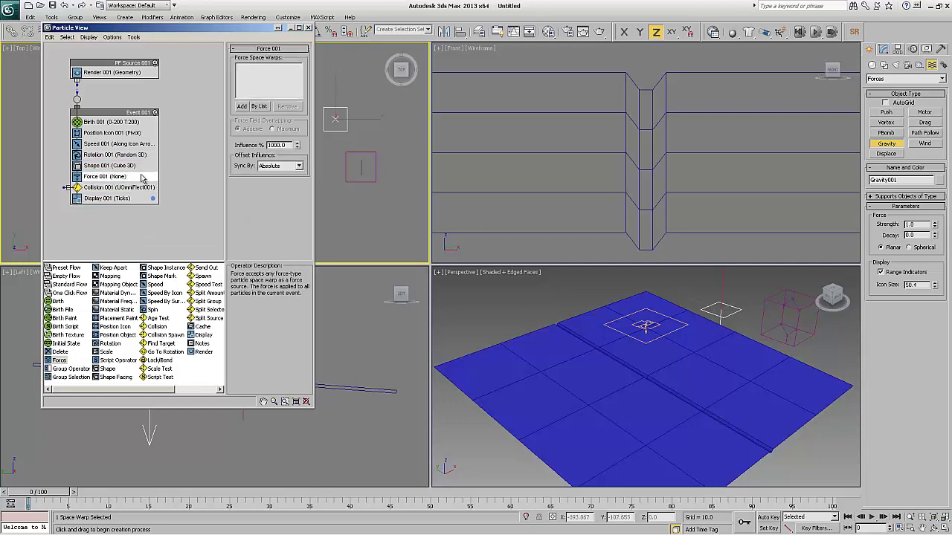
click(259, 107)
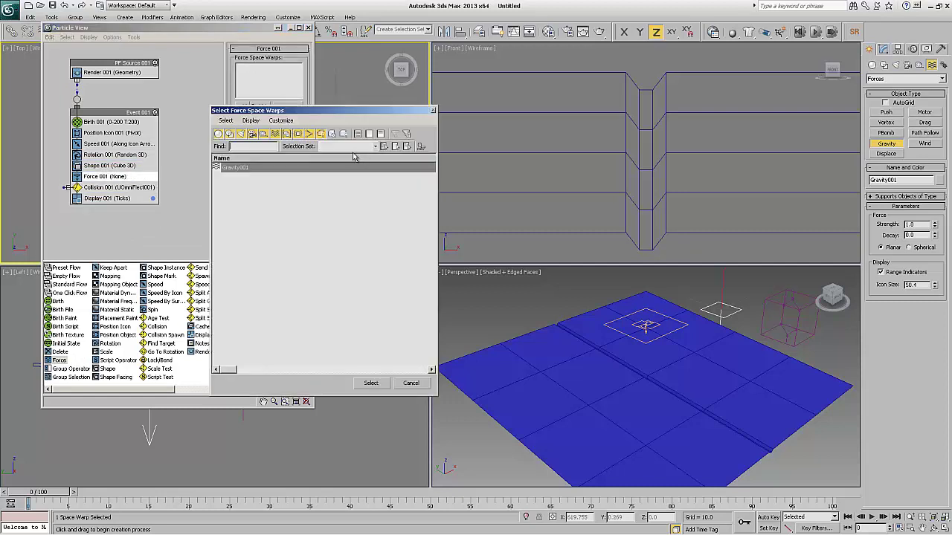
click(238, 168)
click(370, 384)
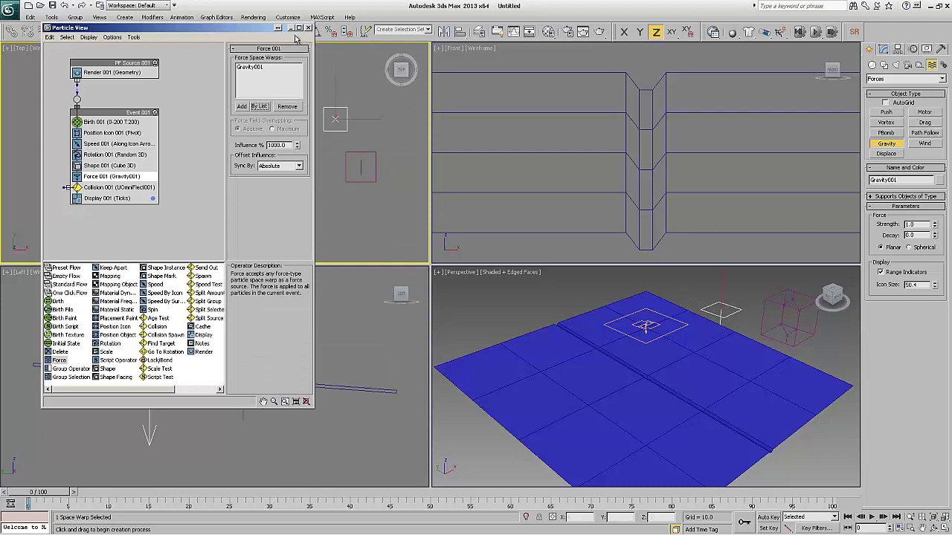
click(289, 28)
Scrub to frame 38 to check the flow and set the gravity's Strength to 0.2
drag(46, 493, 353, 505)
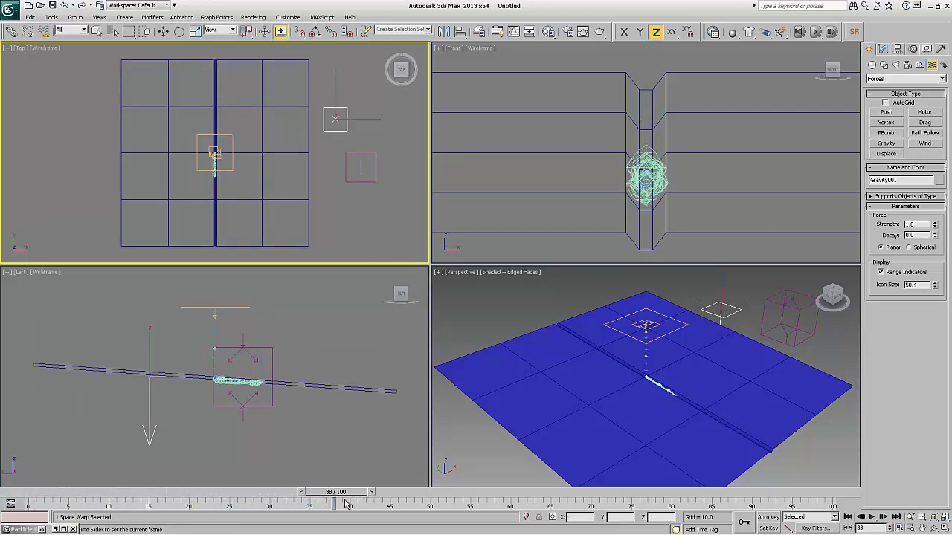
click(884, 48)
key(e)
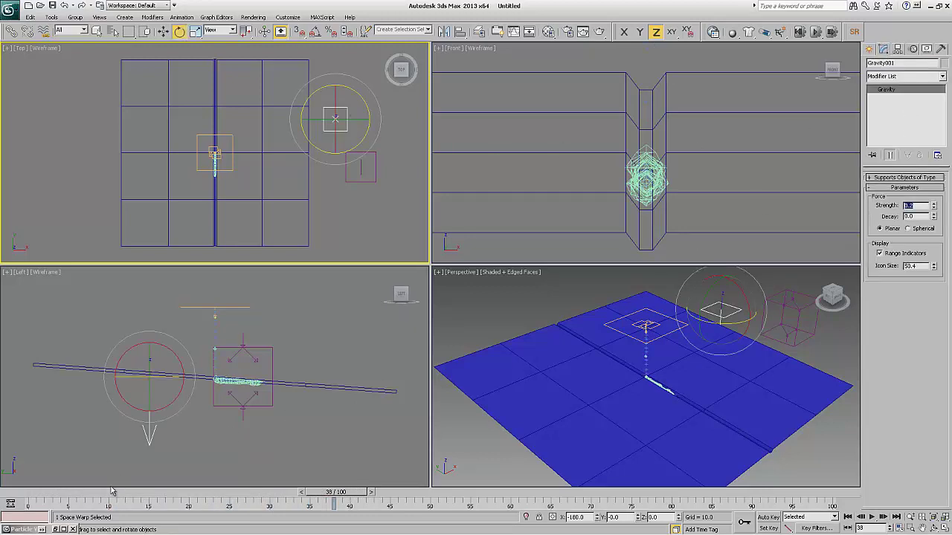
Scrub the animation to frame 99 and maximize the Perspective viewport to inspect the stream along the groove
drag(112, 491, 832, 512)
right_click(604, 420)
key(alt+w)
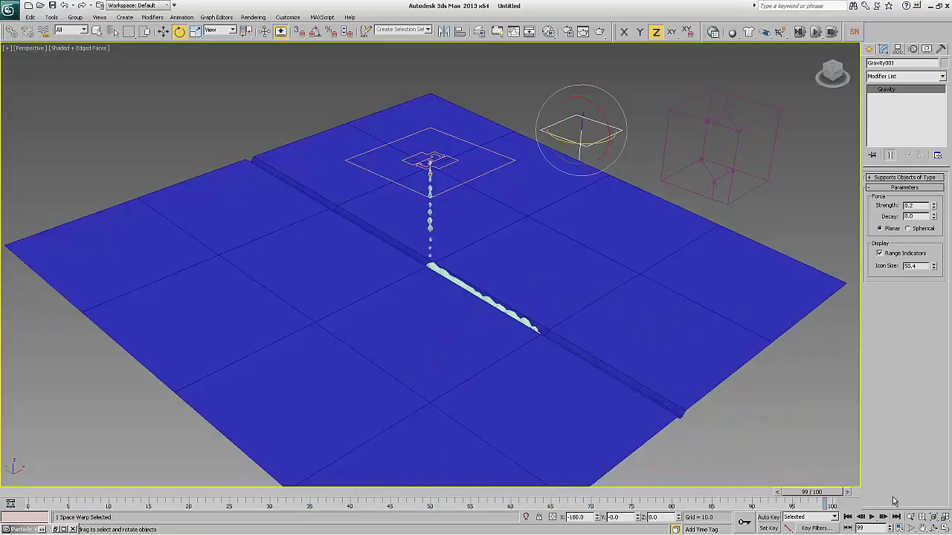
Inspect the stream along the groove up close, return to frame 0 and restore the four-viewport layout
click(922, 527)
drag(593, 418, 450, 348)
click(910, 518)
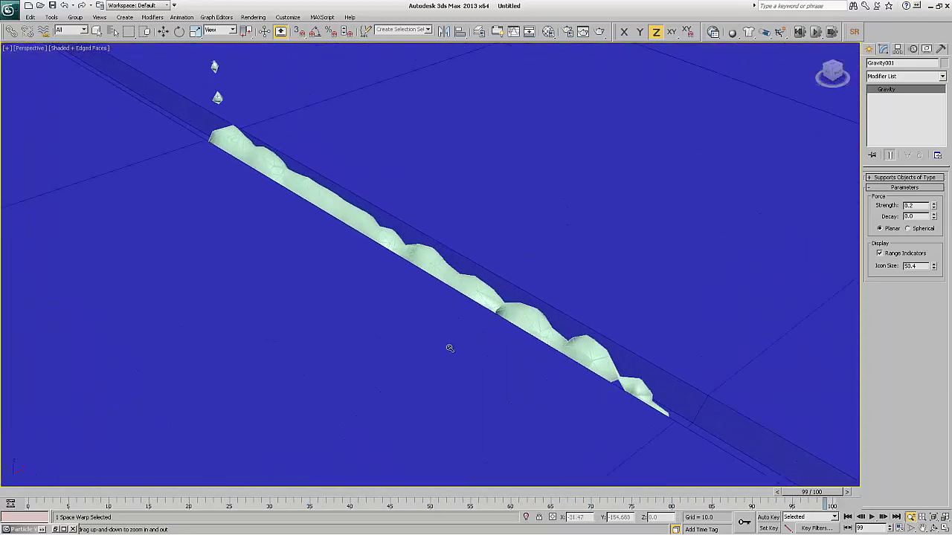
mouse_move(43, 494)
mouse_down()
mouse_move(833, 507)
mouse_move(692, 492)
mouse_move(37, 492)
mouse_up()
key(alt+w)
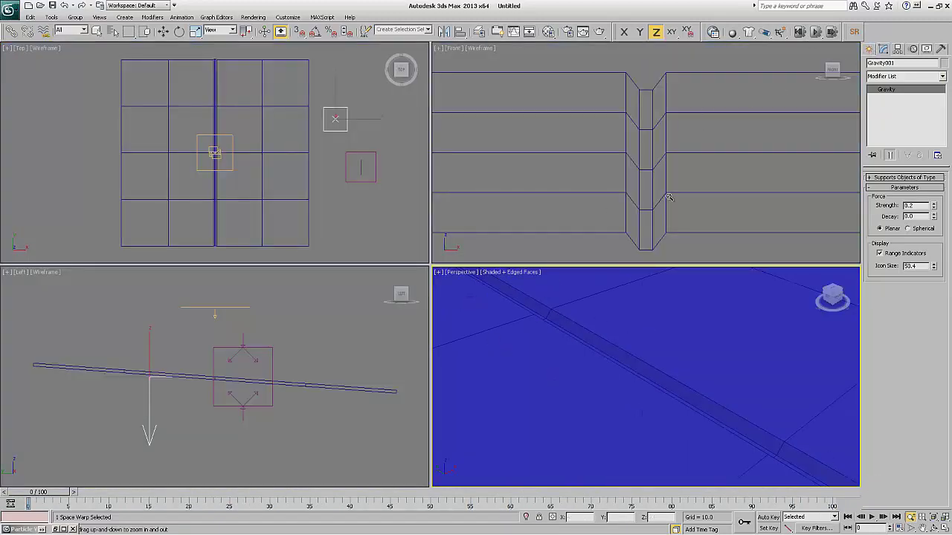
Create a VRayPhysicalCamera in the Top viewport aimed past the particle source and show its view in the Perspective viewport
click(869, 49)
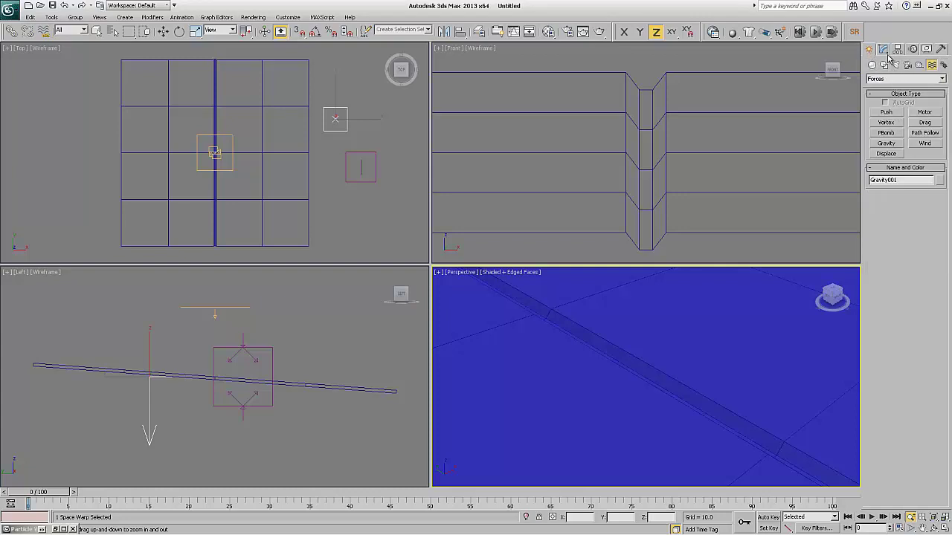
click(907, 65)
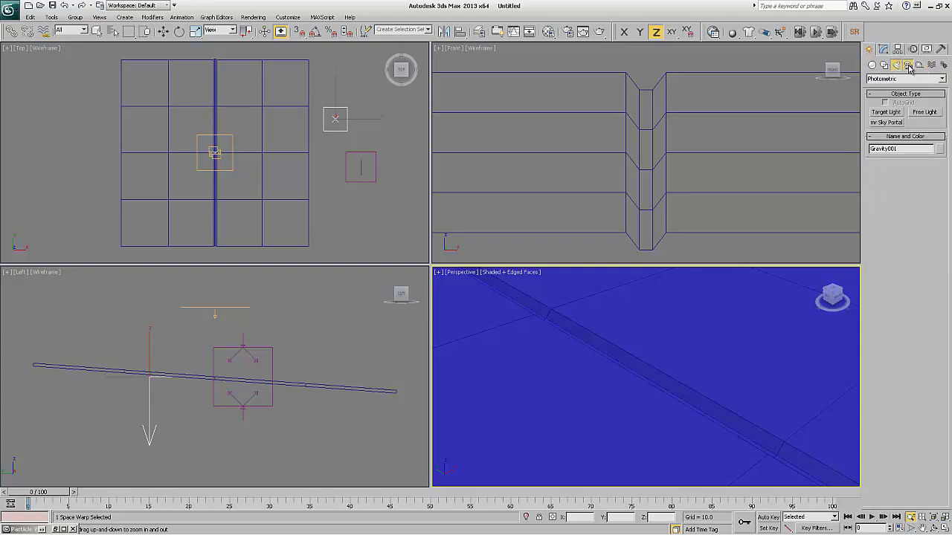
click(905, 79)
click(896, 96)
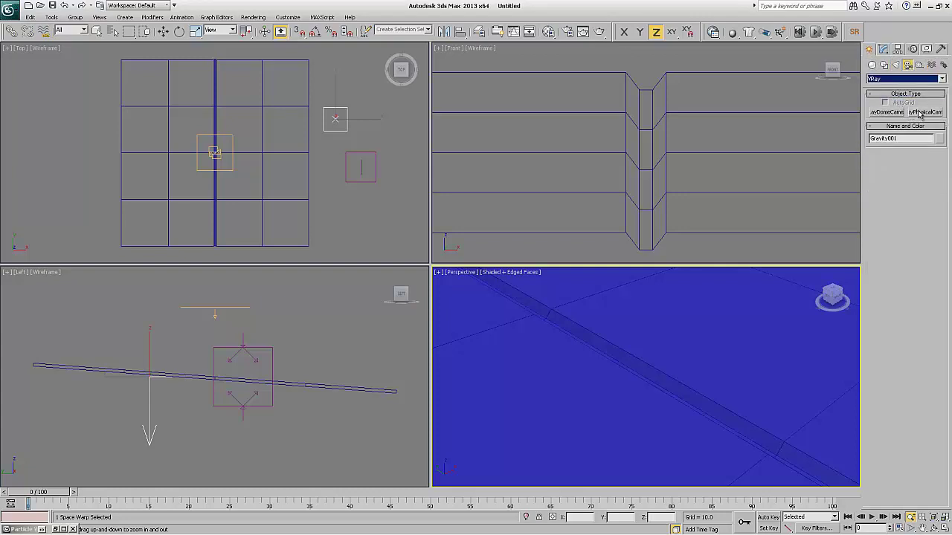
click(920, 113)
drag(271, 116, 235, 172)
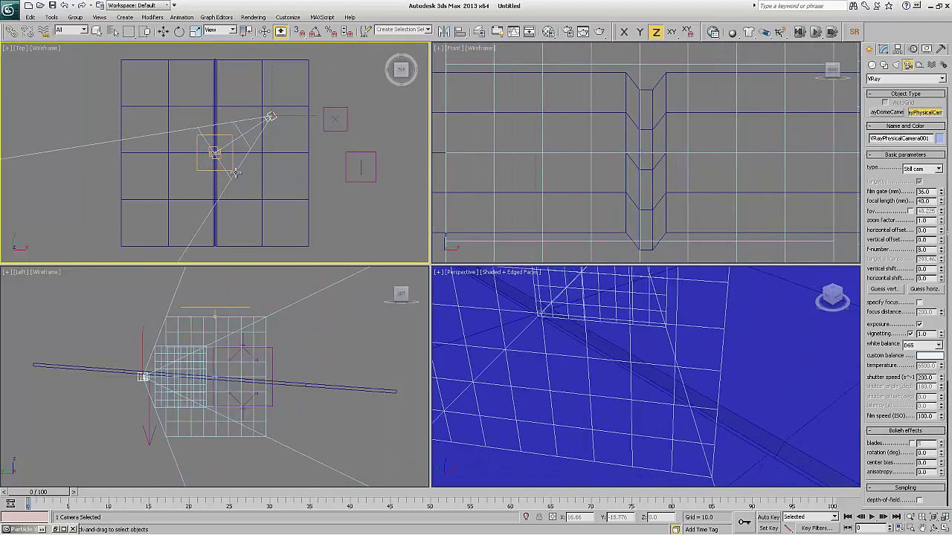
right_click(591, 394)
key(e)
key(c)
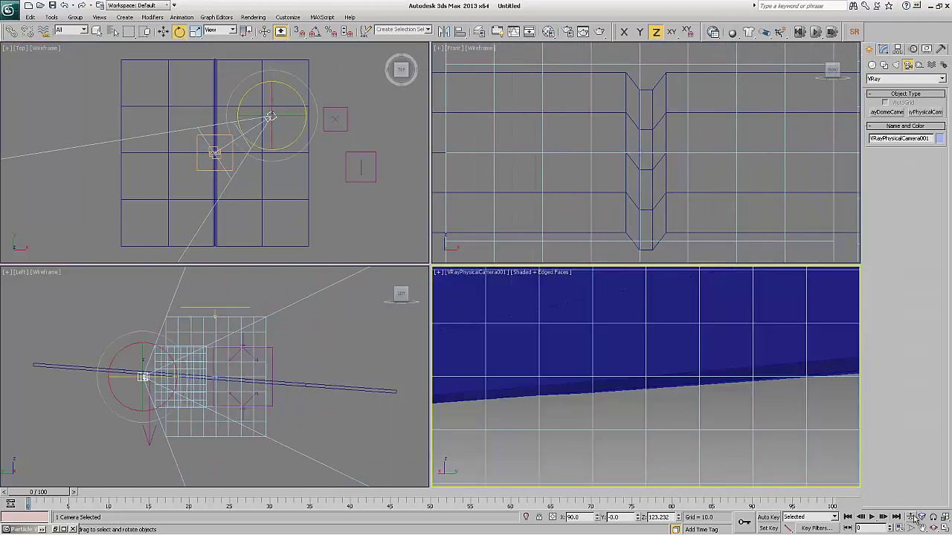
Orbit and truck the camera at frame 17 to frame the falling stream and groove from above, and deselect it
click(934, 528)
drag(597, 330, 565, 397)
drag(57, 497, 184, 497)
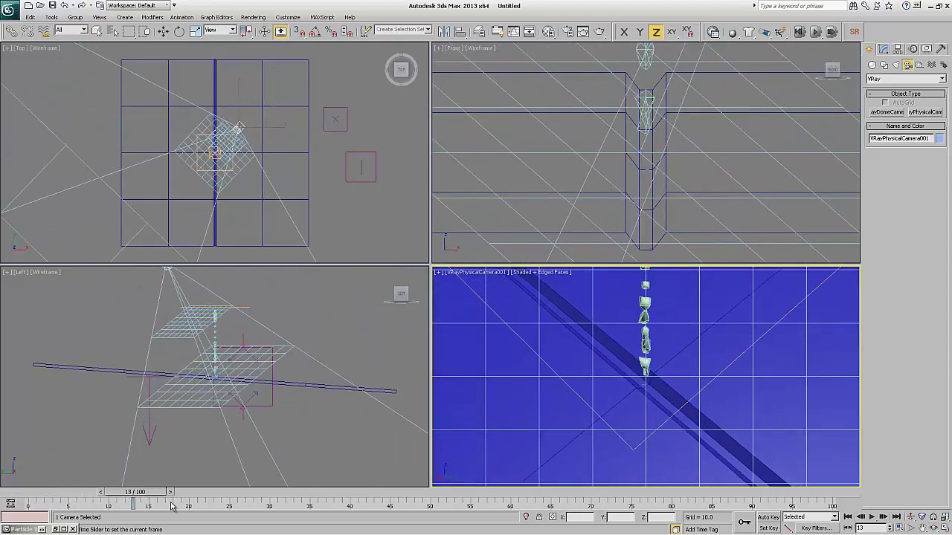
click(922, 527)
drag(543, 379, 804, 463)
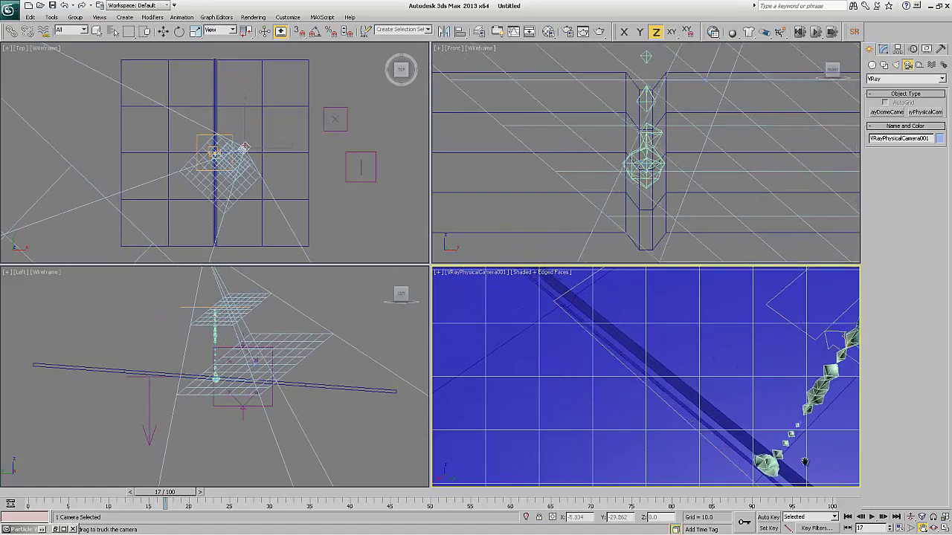
click(934, 518)
drag(627, 357, 836, 473)
click(921, 527)
drag(697, 419, 688, 445)
key(e)
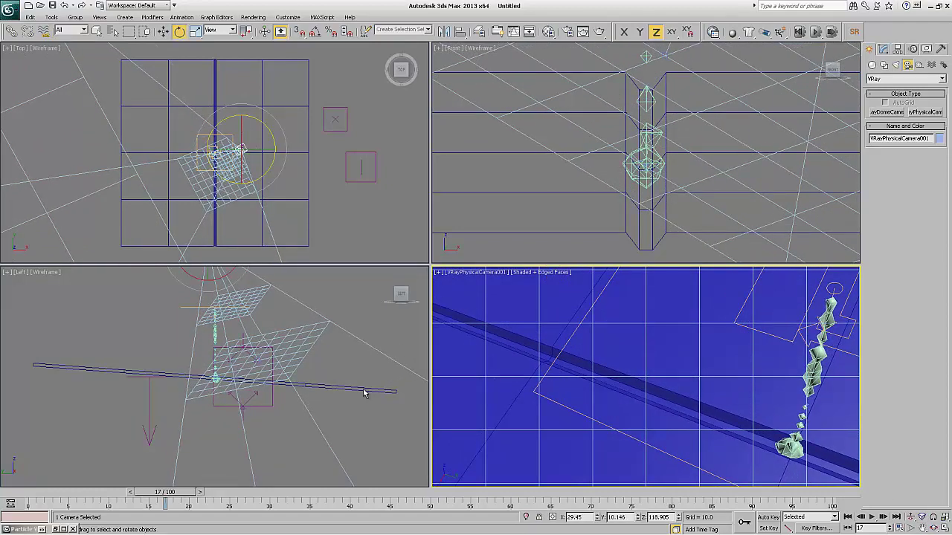
right_click(355, 423)
click(356, 423)
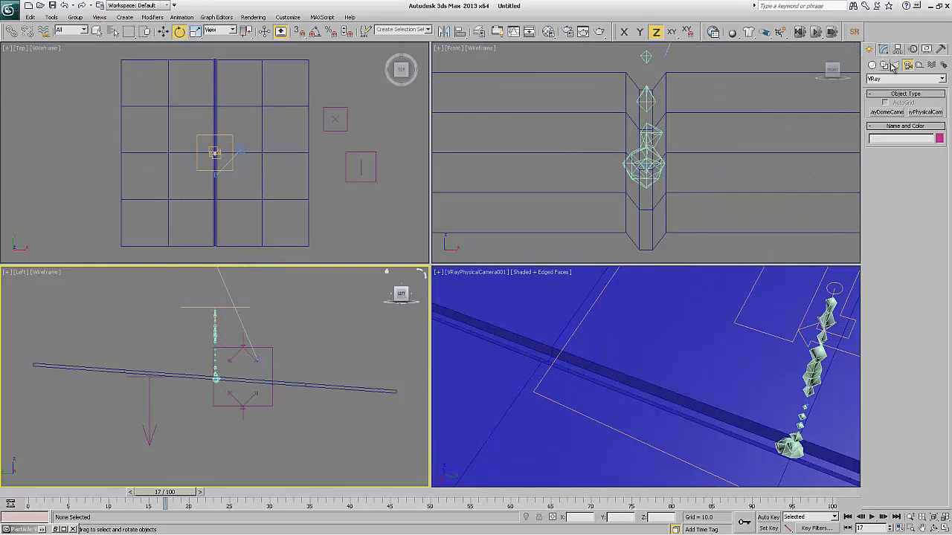
Create a Standard Dummy helper in the Top viewport, at the plane's edge beside the gravity and deflector icons
click(920, 65)
click(906, 78)
click(893, 85)
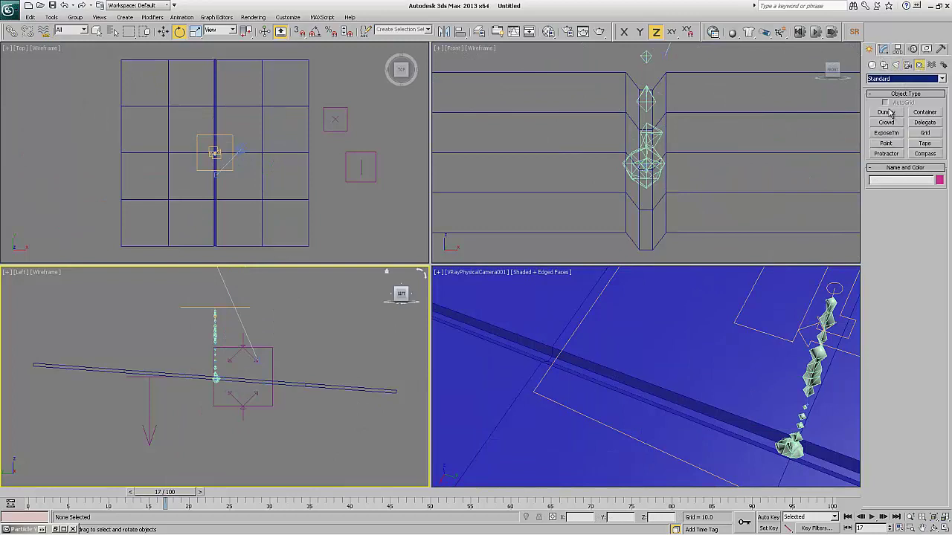
click(887, 112)
drag(303, 161, 329, 188)
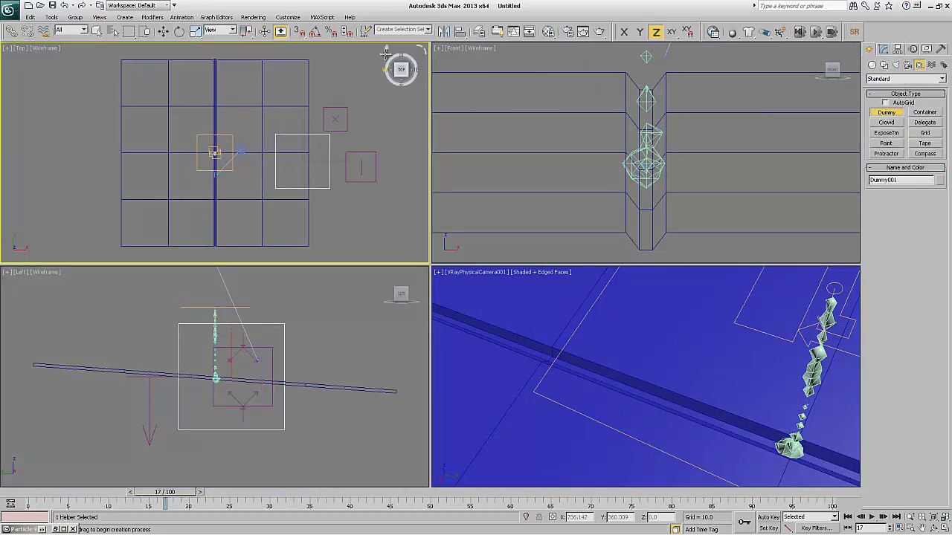
Align the dummy to PF Source 001 on X, Y and Z position, center to center
click(460, 31)
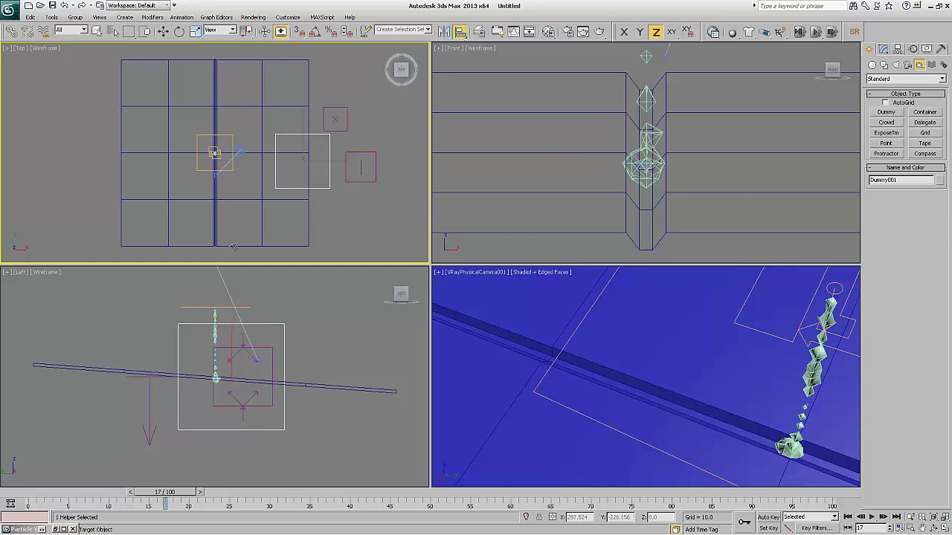
click(193, 307)
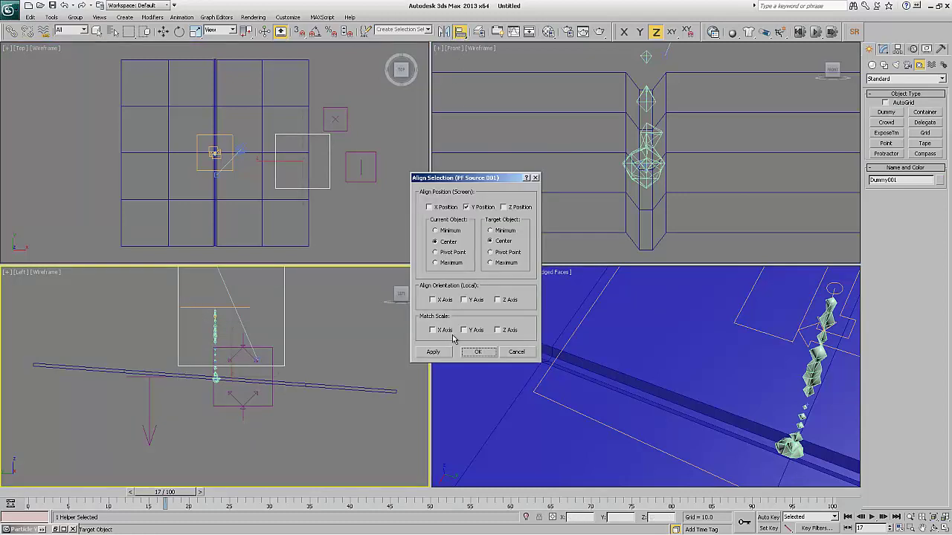
click(445, 208)
click(504, 207)
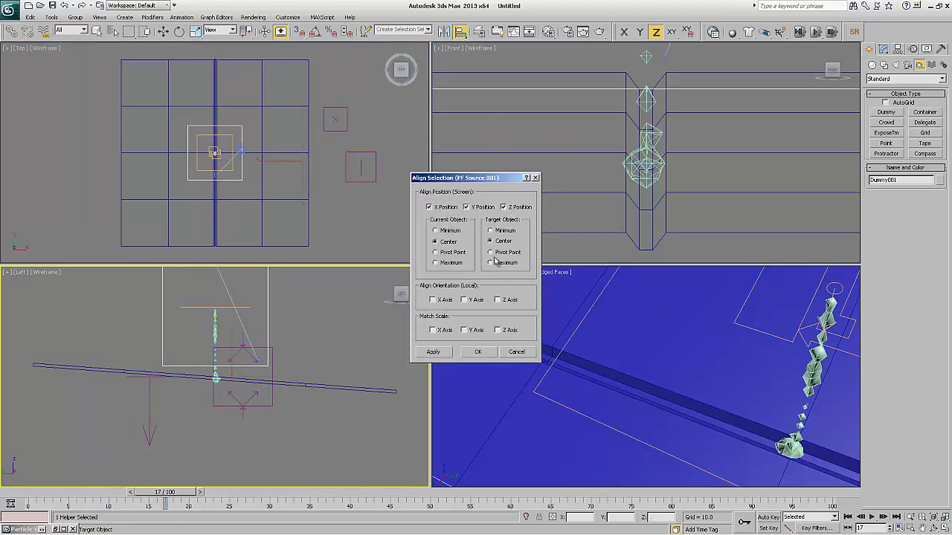
click(478, 351)
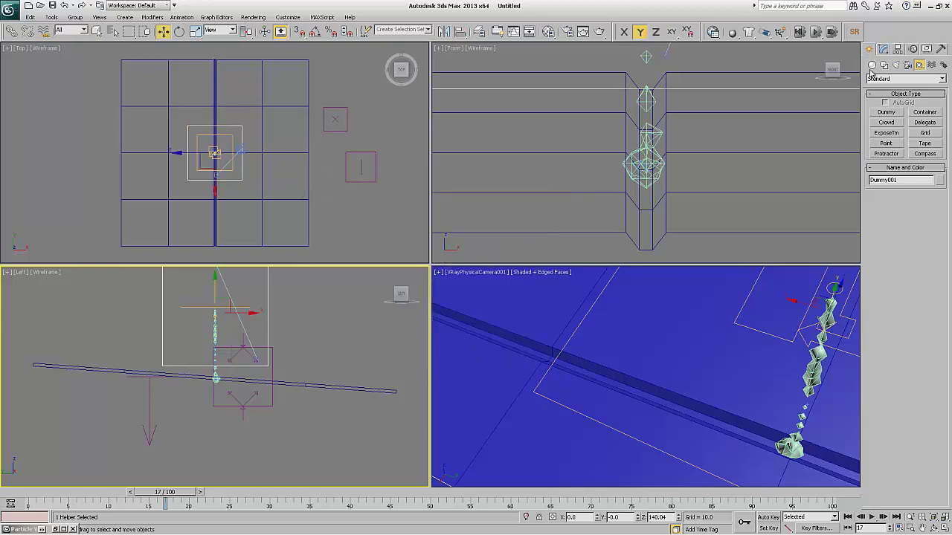
Assign a Noise Rotation controller to the dummy's Rotation track
click(898, 49)
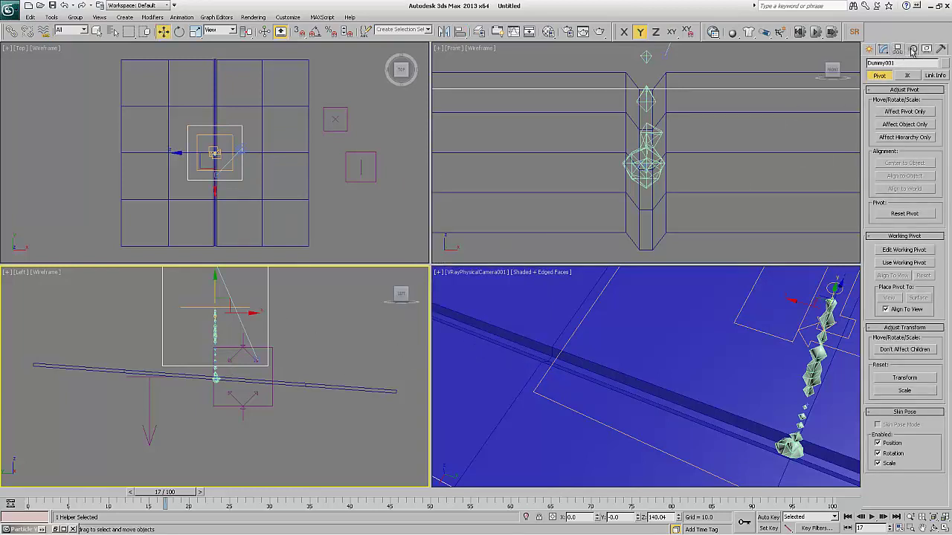
click(912, 49)
click(900, 115)
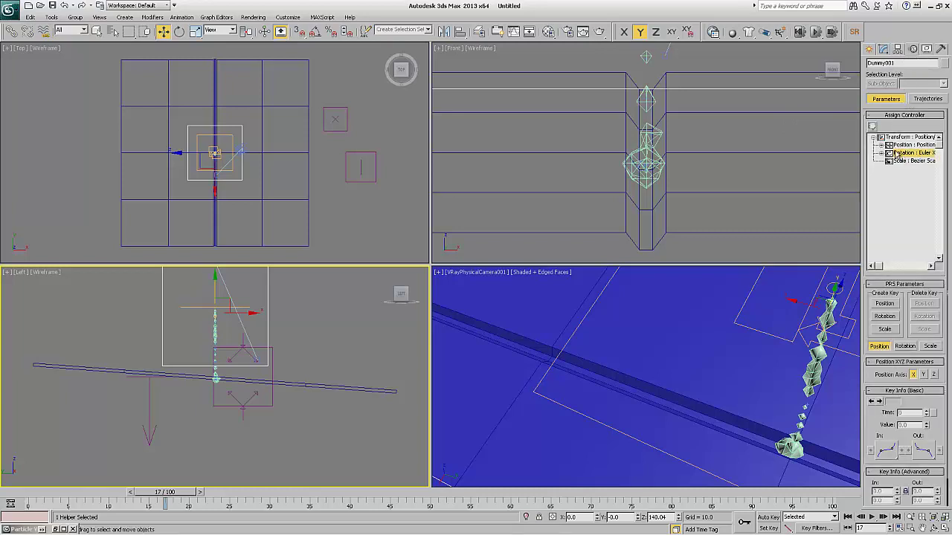
click(873, 128)
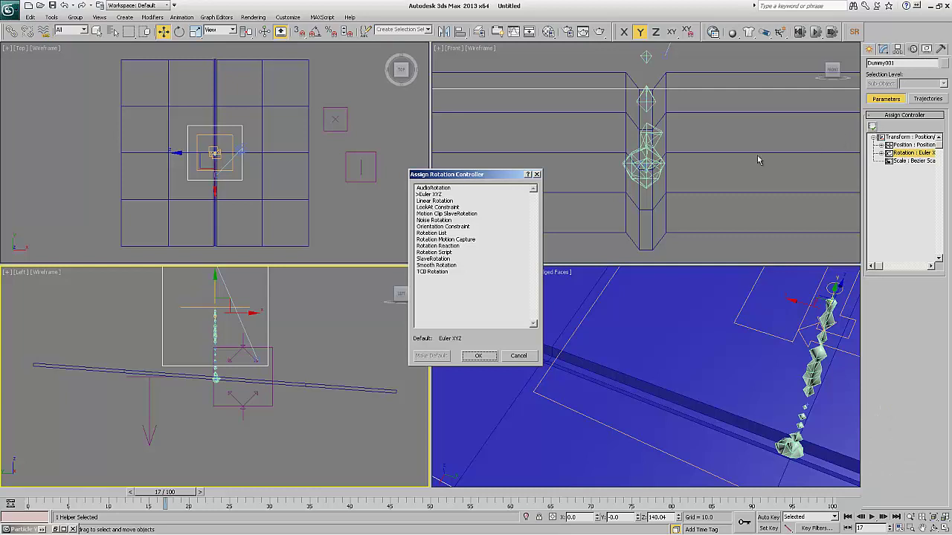
click(435, 221)
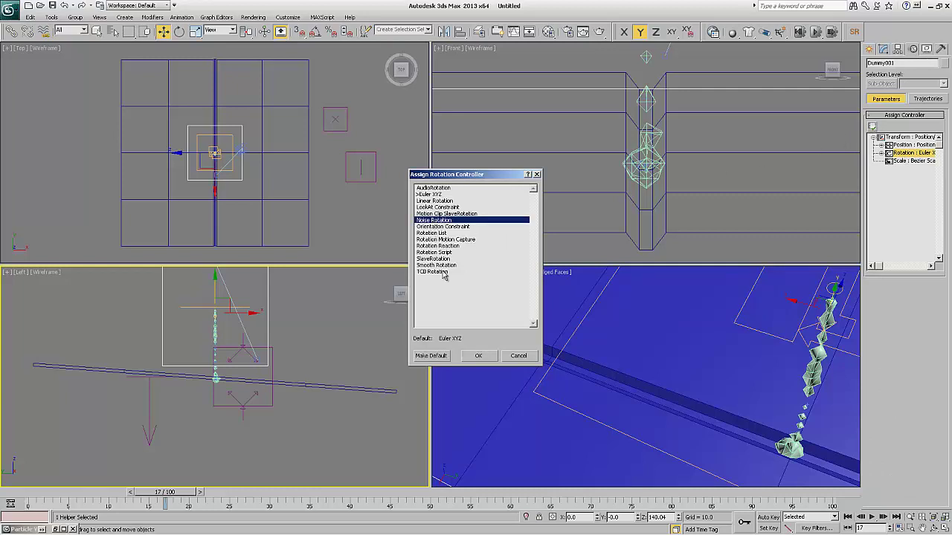
click(478, 357)
Limit the dummy's rotation noise to X Strength 45 with Y and Z Strength at 0, and scrub to check the motion
drag(73, 497, 29, 513)
key(w)
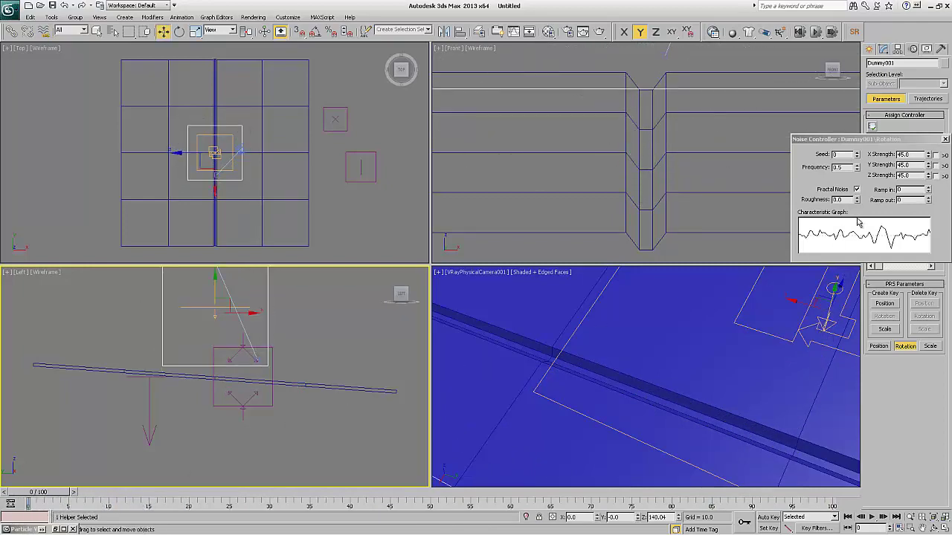
right_click(928, 154)
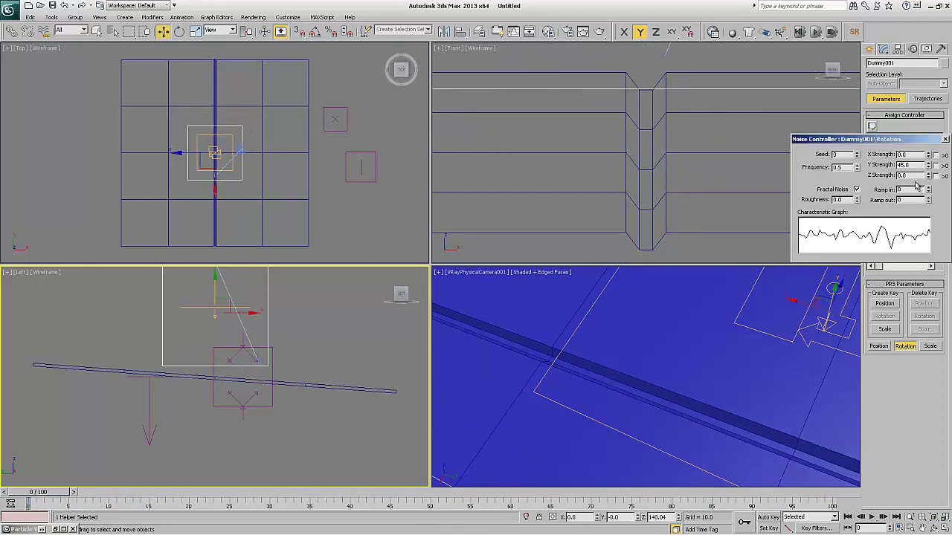
drag(45, 495, 13, 485)
right_click(928, 165)
drag(48, 492, 98, 498)
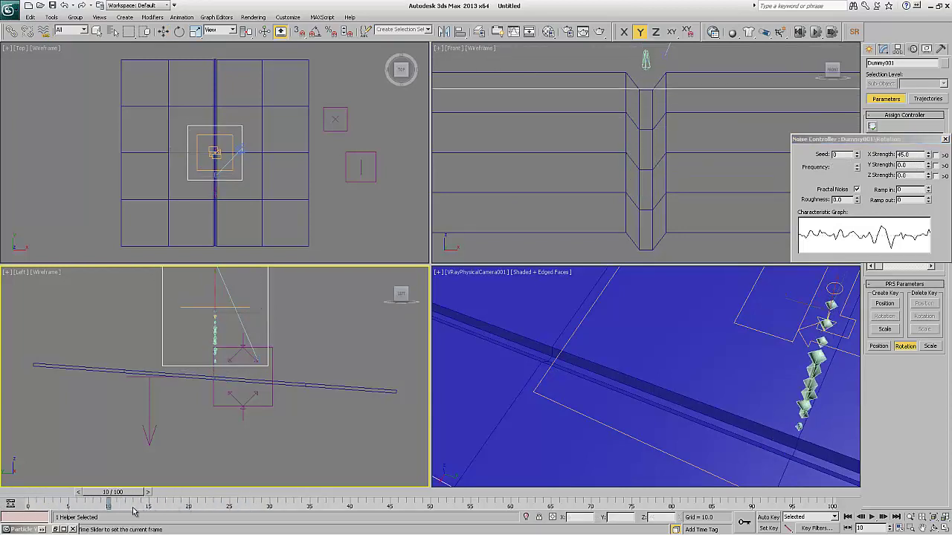
key(w)
Turn off Fractal Noise, set the noise Frequency to 0.09, and scrub through the animation and back to frame 0
click(856, 189)
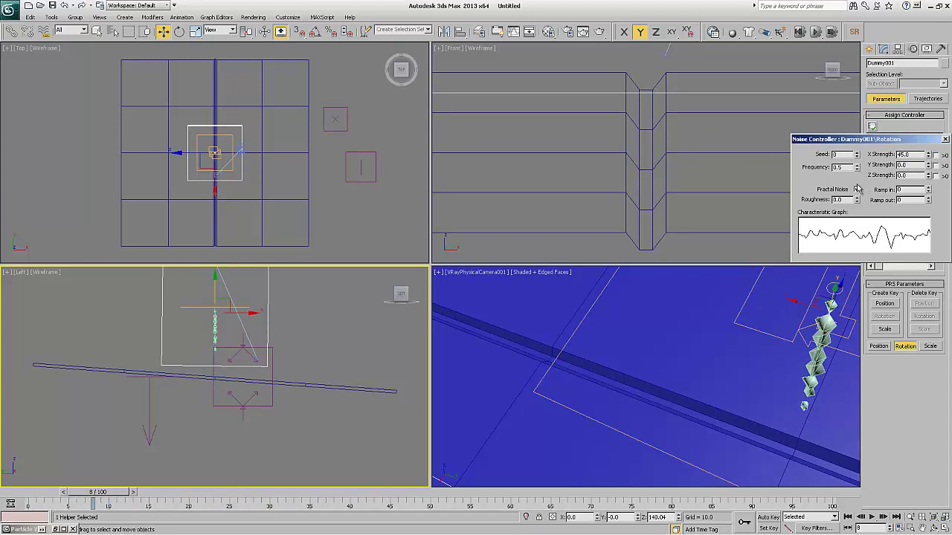
drag(857, 169, 859, 191)
click(858, 190)
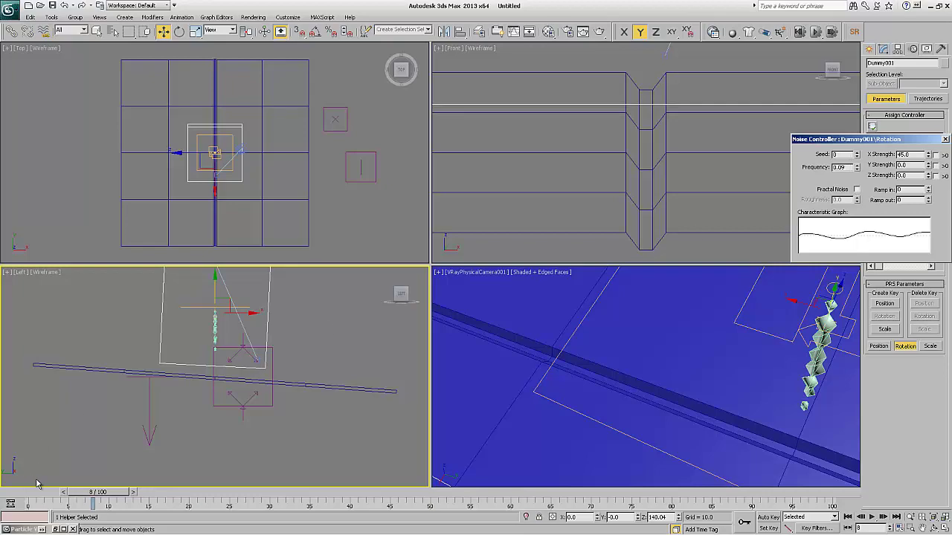
drag(81, 496, 773, 507)
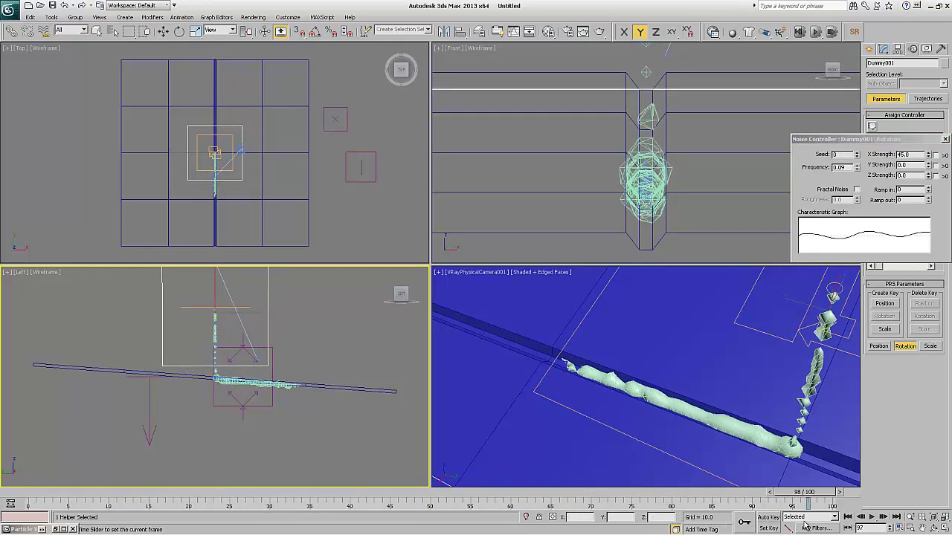
drag(679, 519, 177, 519)
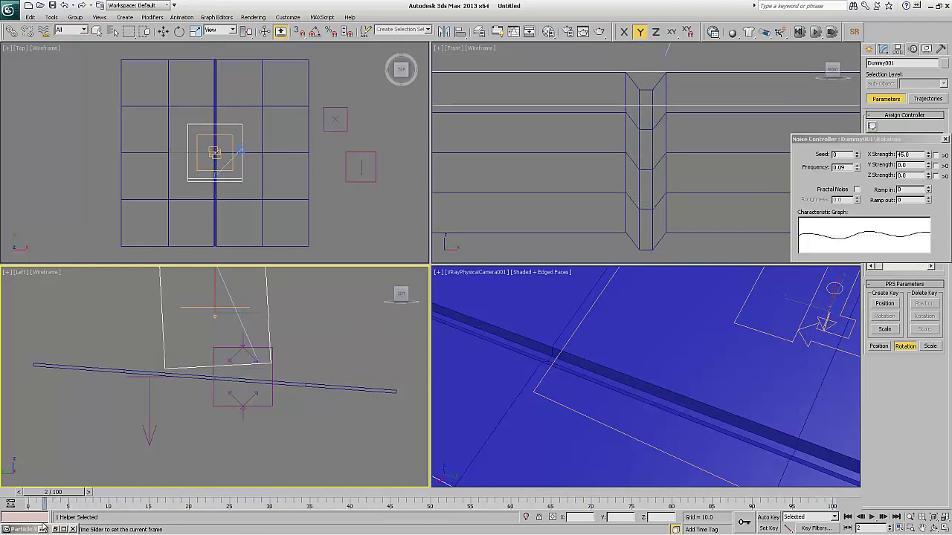
drag(32, 522, 6, 522)
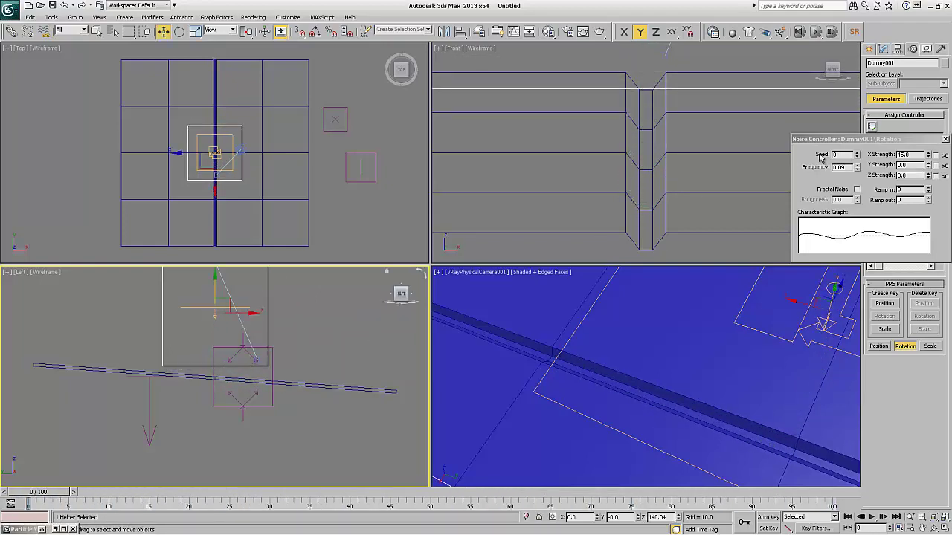
Link PF Source 001 to the dummy as its parent and scrub to frame 16 to check the swaying stream
click(209, 307)
click(12, 31)
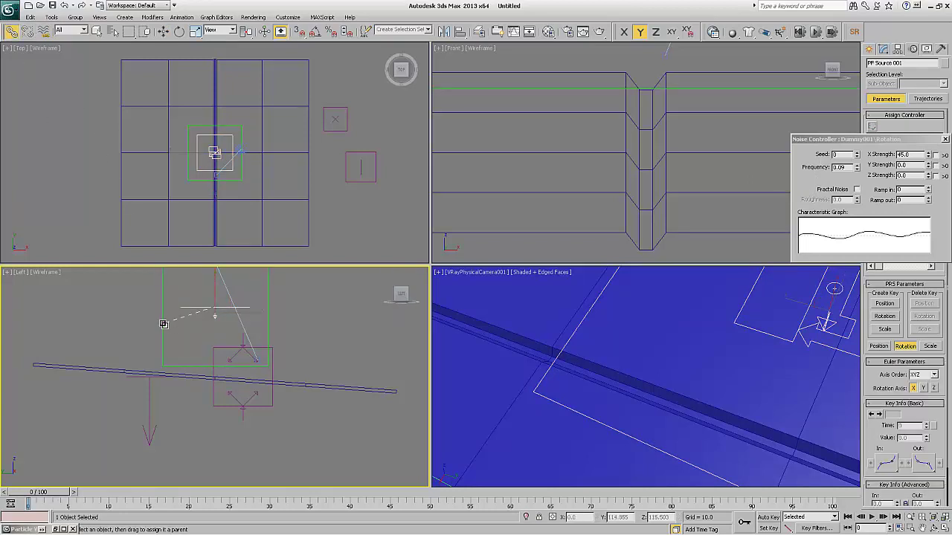
drag(164, 324, 165, 328)
drag(59, 495, 157, 497)
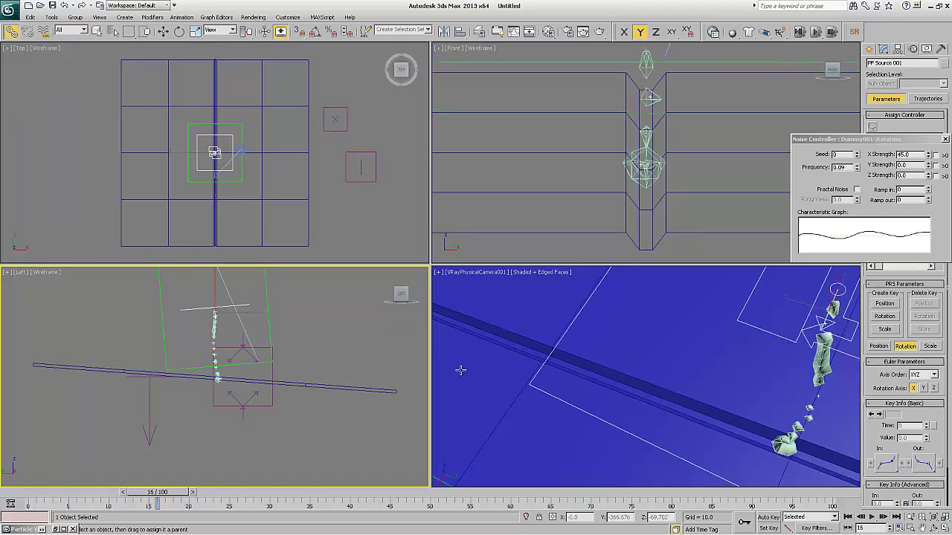
Set the noise X Strength to 188.595, scrub to frame 88 to check the flow, and close the noise controller
drag(928, 155, 882, 97)
drag(929, 155, 923, 135)
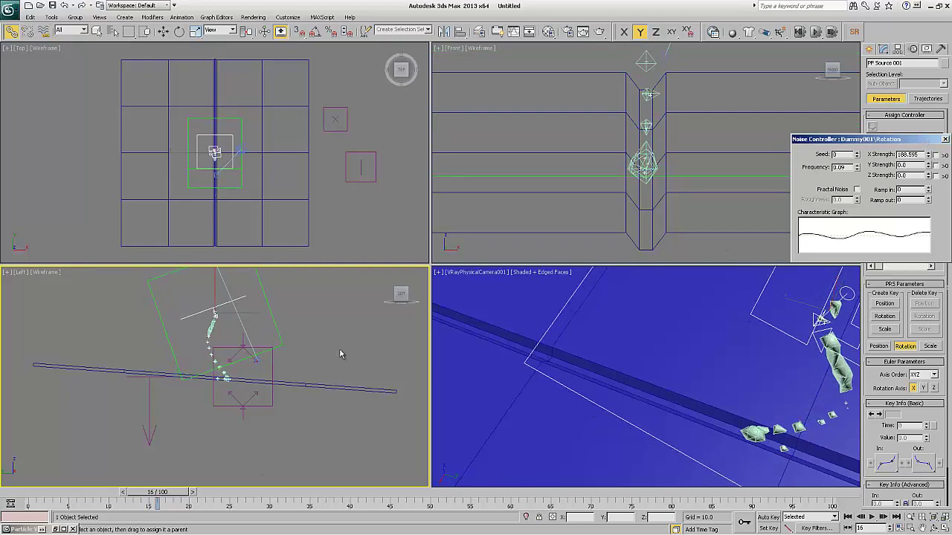
drag(135, 494, 739, 508)
click(944, 141)
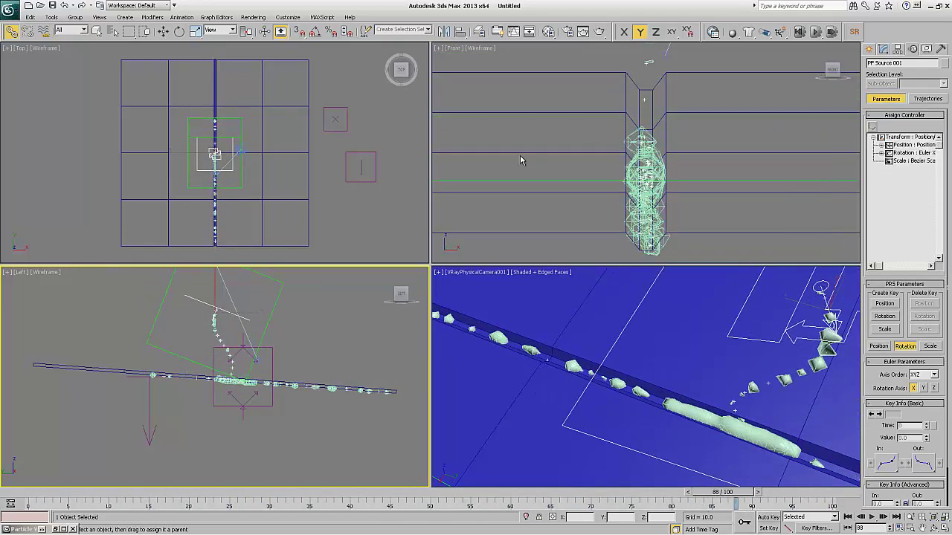
Examine the current render output settings and the environment background and lighting settings
click(870, 49)
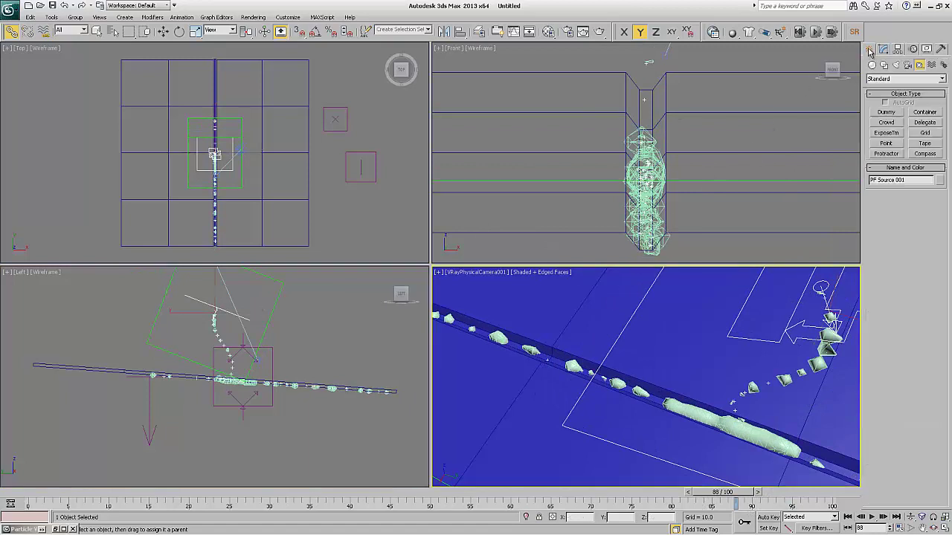
click(252, 16)
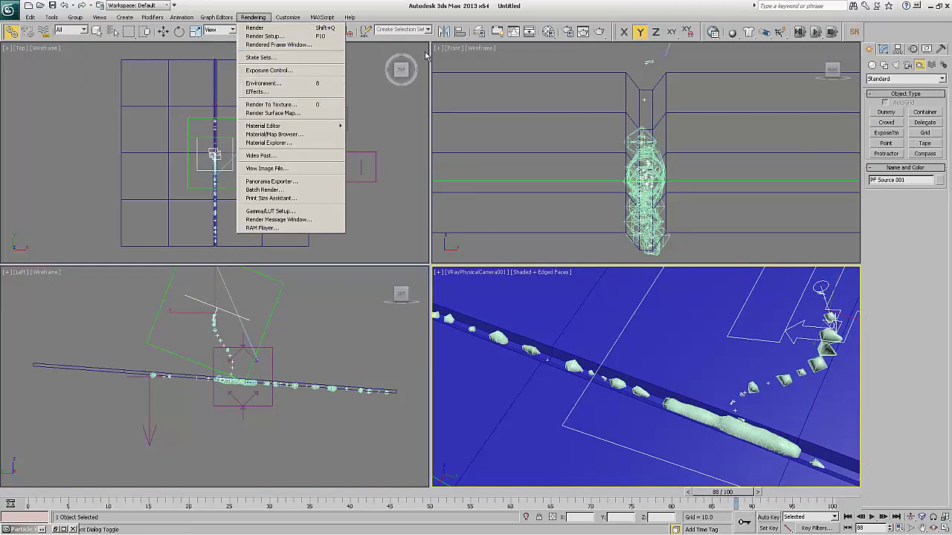
click(568, 31)
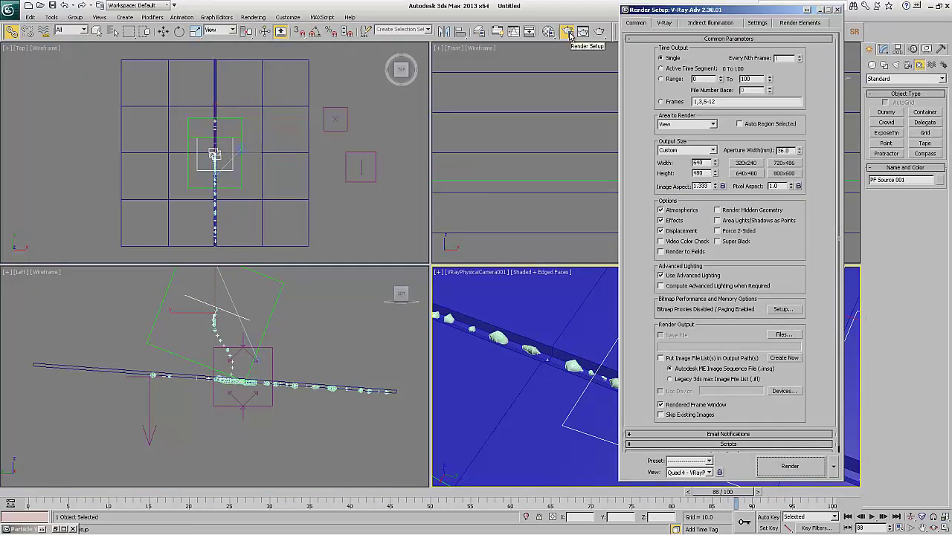
click(836, 10)
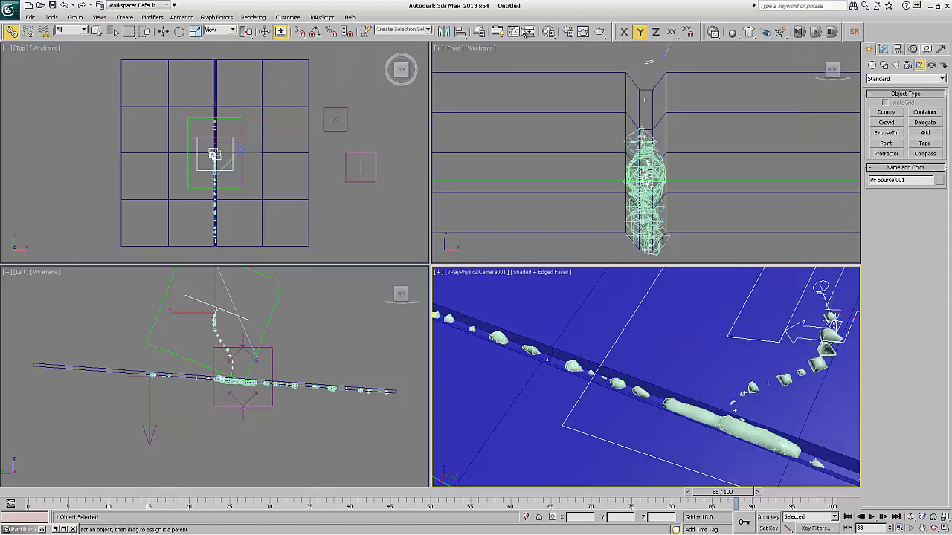
click(252, 16)
click(264, 83)
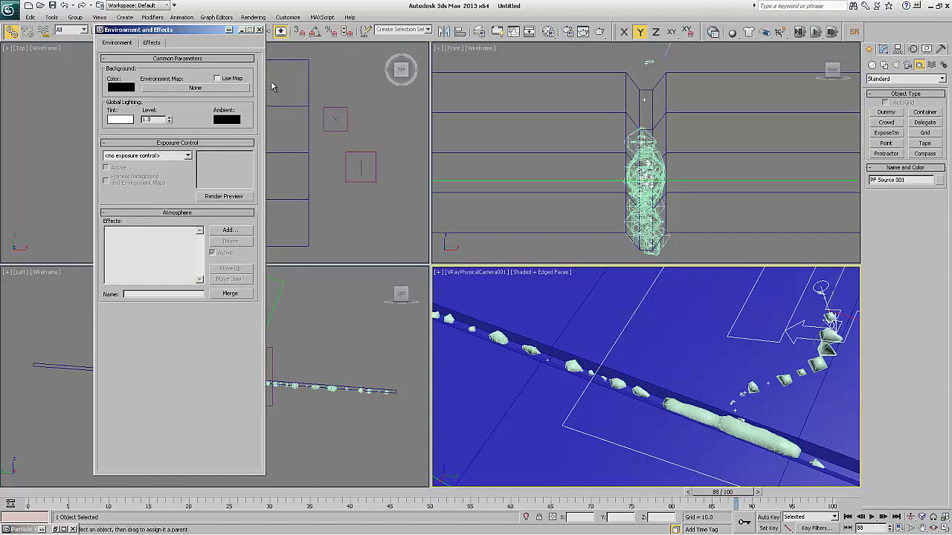
click(259, 30)
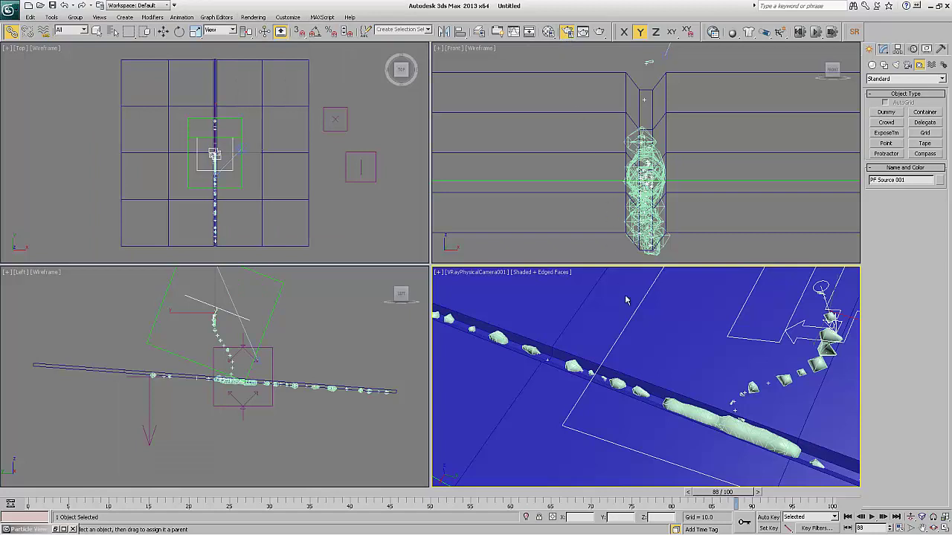
Load all categories of the vray_start render preset and check the environment background map settings
key(F10)
click(708, 462)
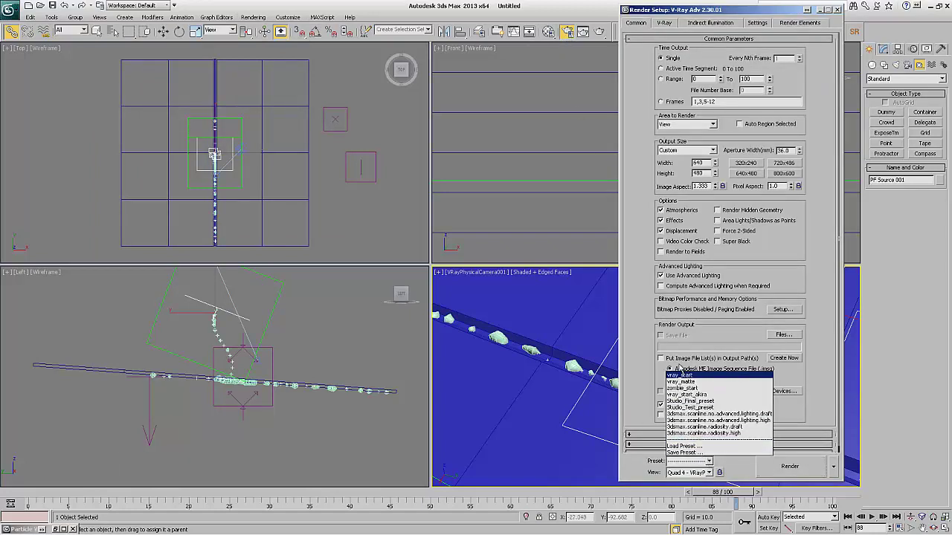
click(679, 375)
click(297, 250)
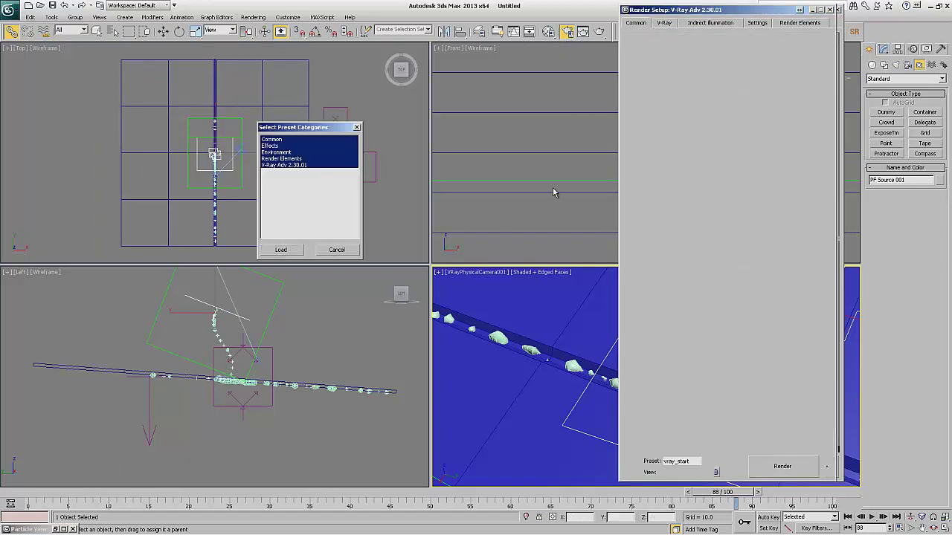
click(836, 9)
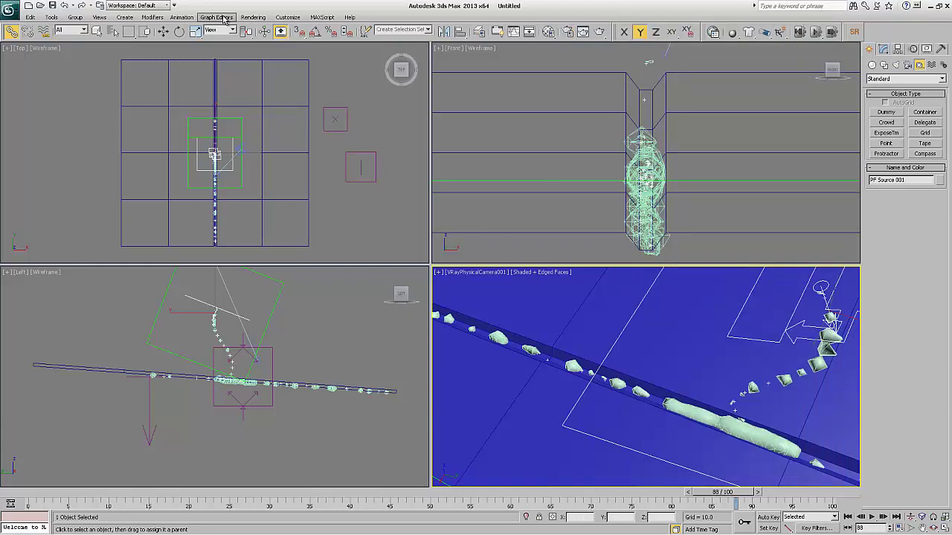
click(253, 16)
click(199, 18)
click(253, 17)
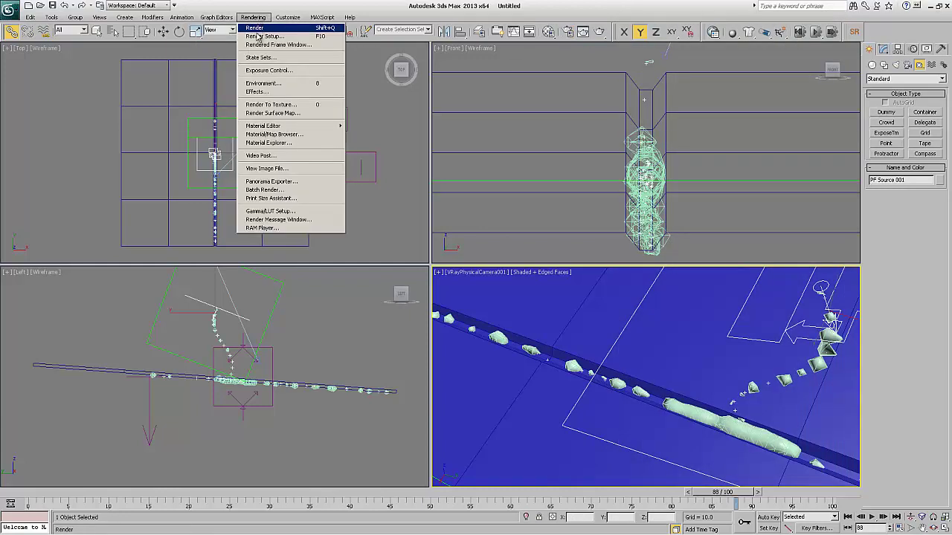
click(259, 93)
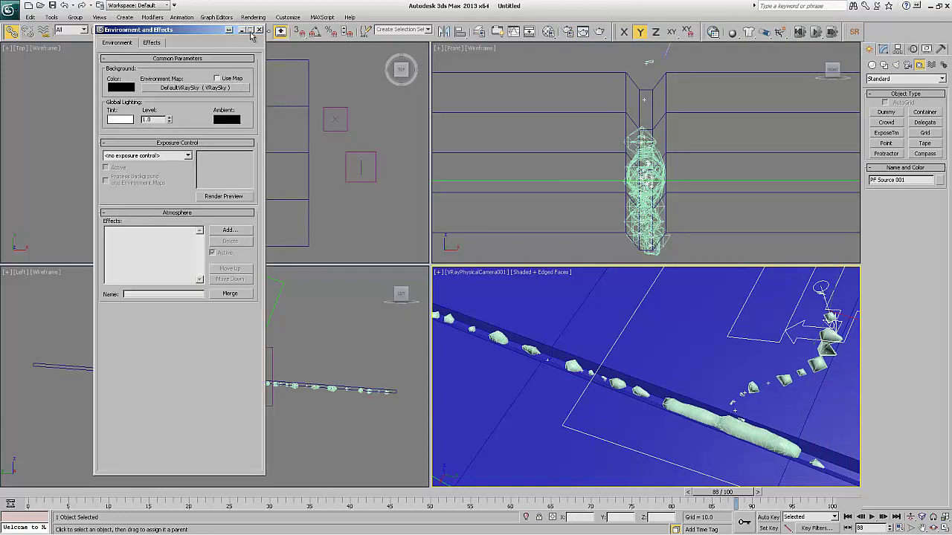
click(259, 30)
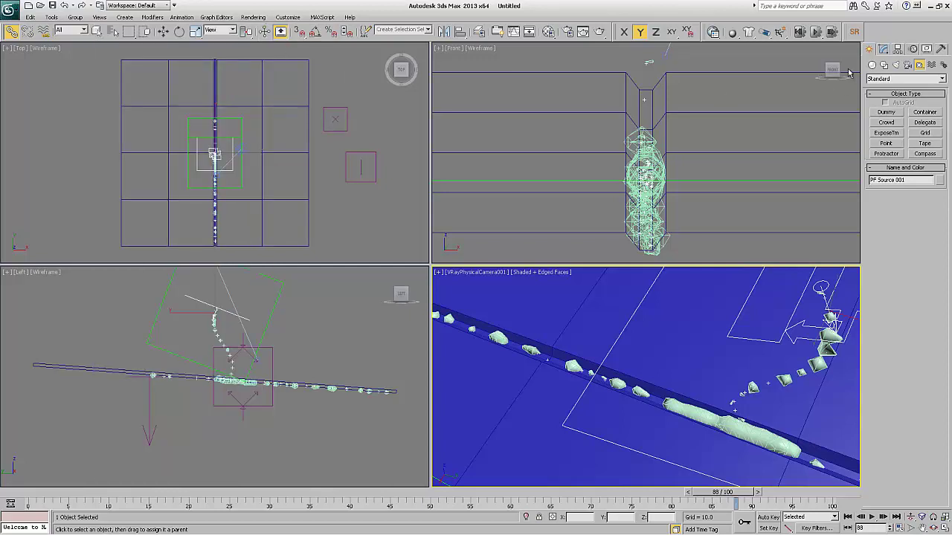
Create a rectangular VRayLight over the lower middle of the grooved plane in the Top view
click(897, 65)
click(885, 79)
click(887, 98)
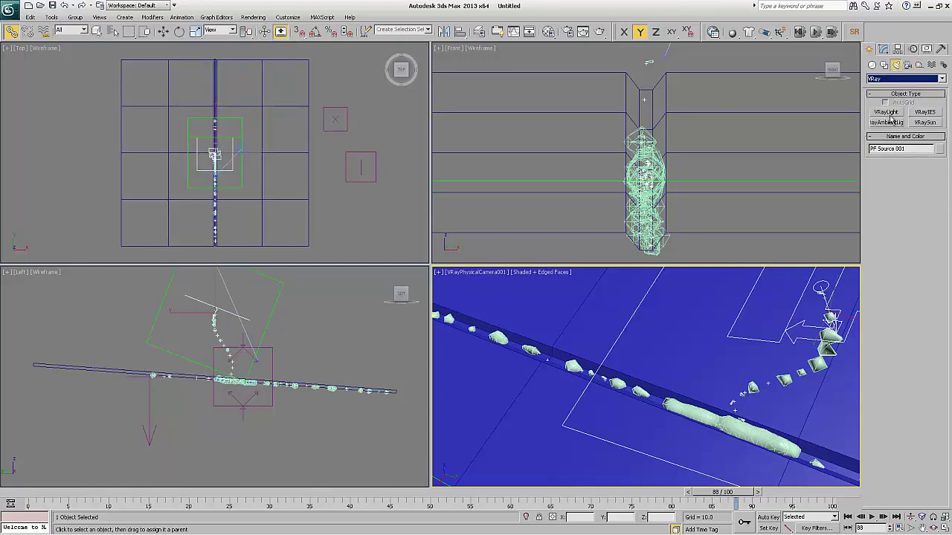
click(888, 113)
drag(173, 160, 264, 226)
Raise the VRayLight above the plane in the Left view and tilt it about 26.5 degrees toward the stream
right_click(289, 359)
right_click(289, 359)
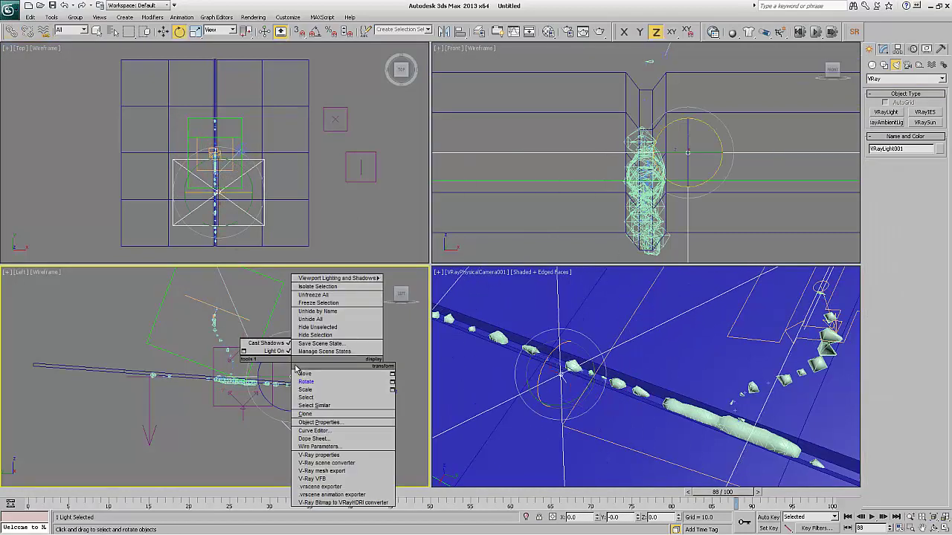
click(307, 366)
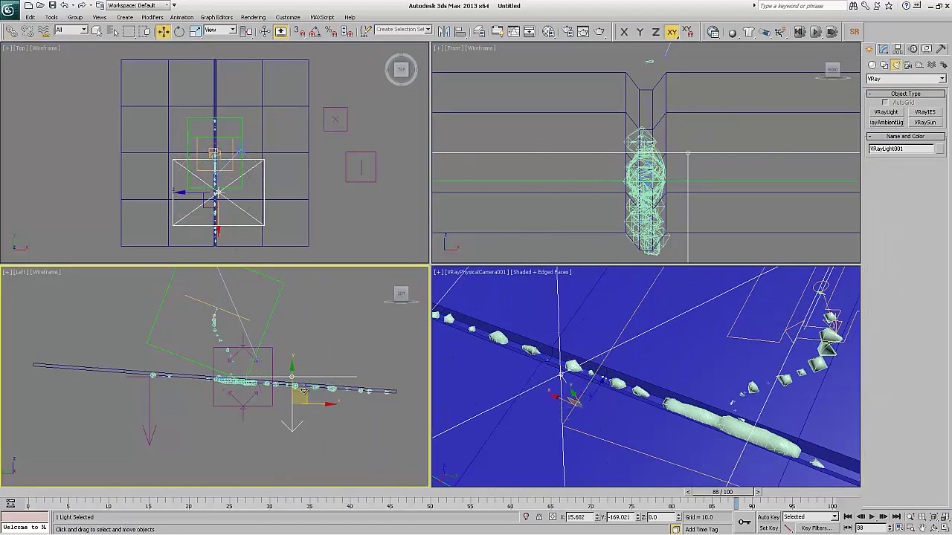
drag(301, 386, 327, 343)
right_click(330, 315)
click(342, 337)
click(235, 194)
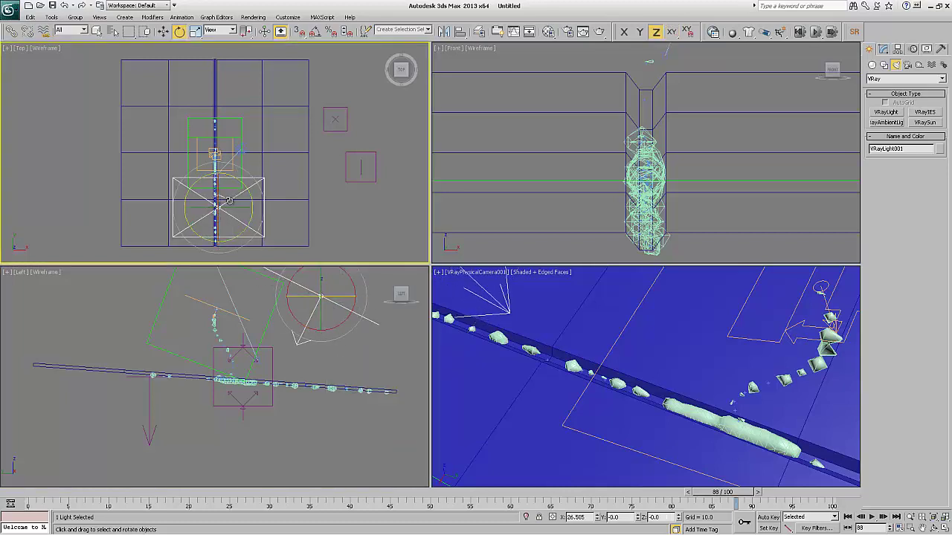
Shift the light to one side of the groove in the Top view and rotate it about 50 degrees around Z toward the stream
right_click(229, 201)
click(246, 209)
drag(238, 203, 187, 247)
right_click(208, 193)
click(220, 214)
right_click(221, 206)
click(232, 224)
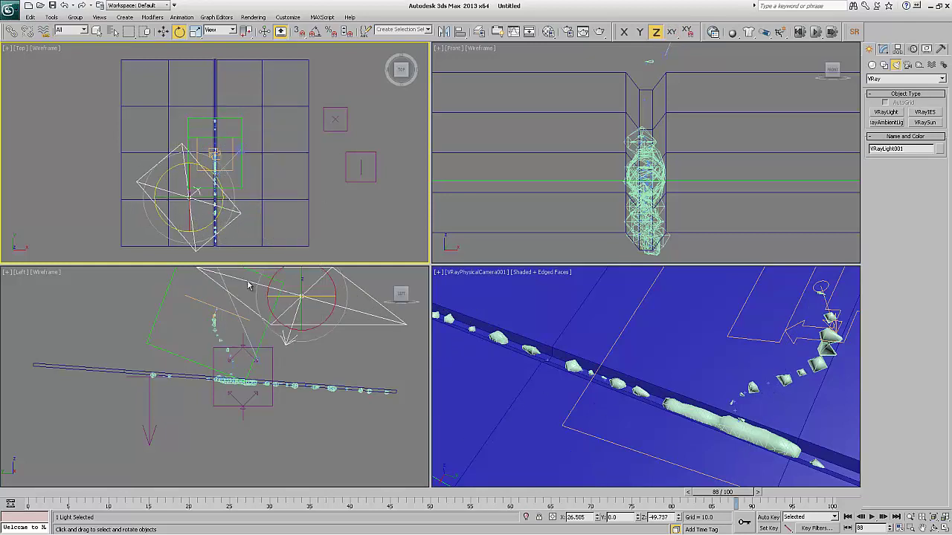
Frame the light in the orthographic views and render the camera view at frame 88
right_click(314, 315)
right_click(314, 316)
click(331, 320)
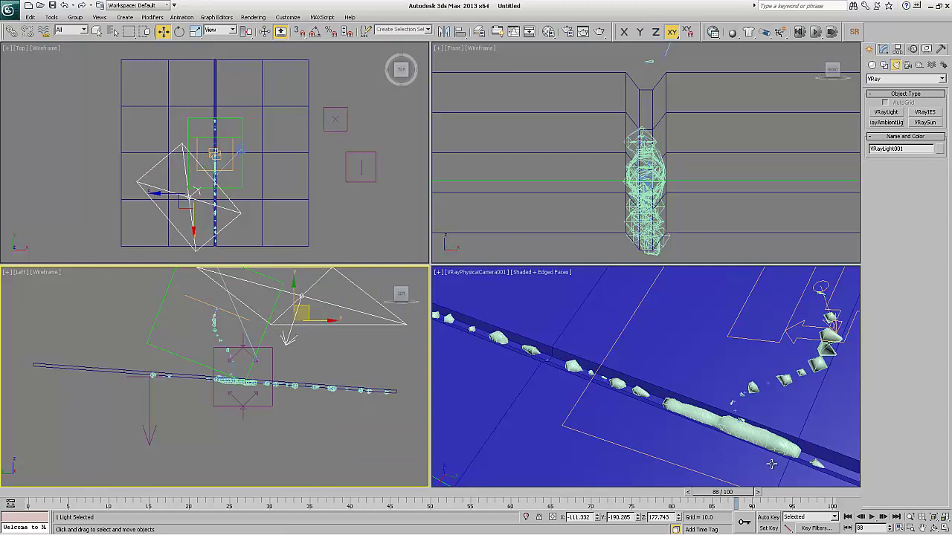
click(944, 517)
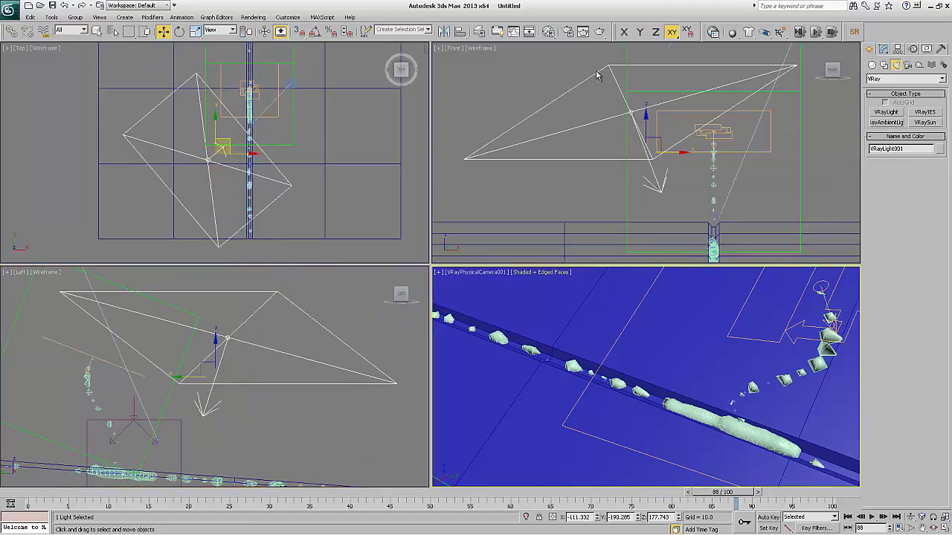
click(599, 31)
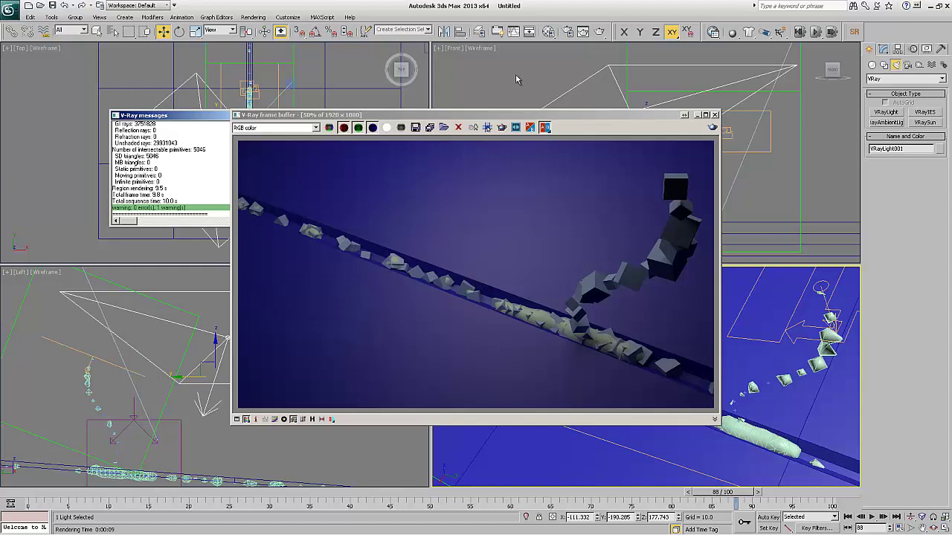
Set the first material slot's Opacity and Glossiness to 0 and its diffuse color to black
key(m)
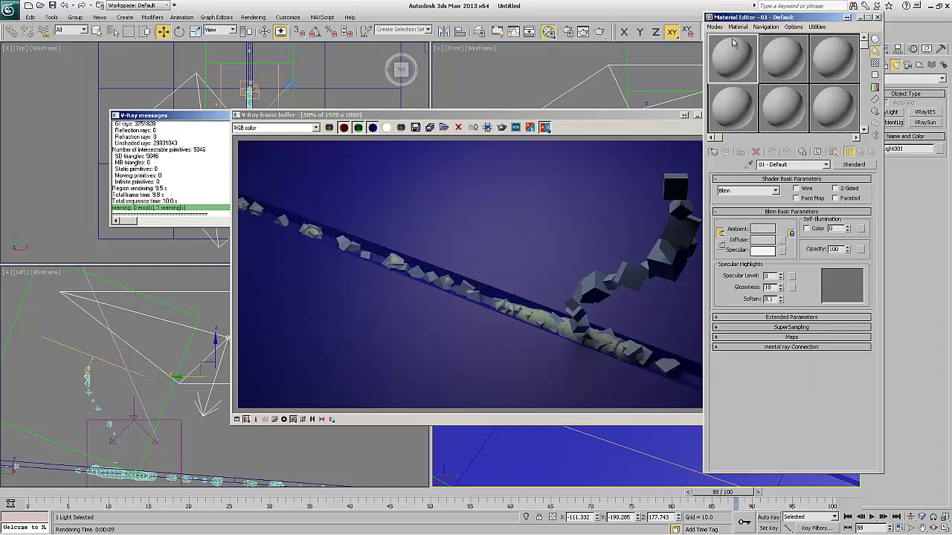
drag(753, 22, 250, 22)
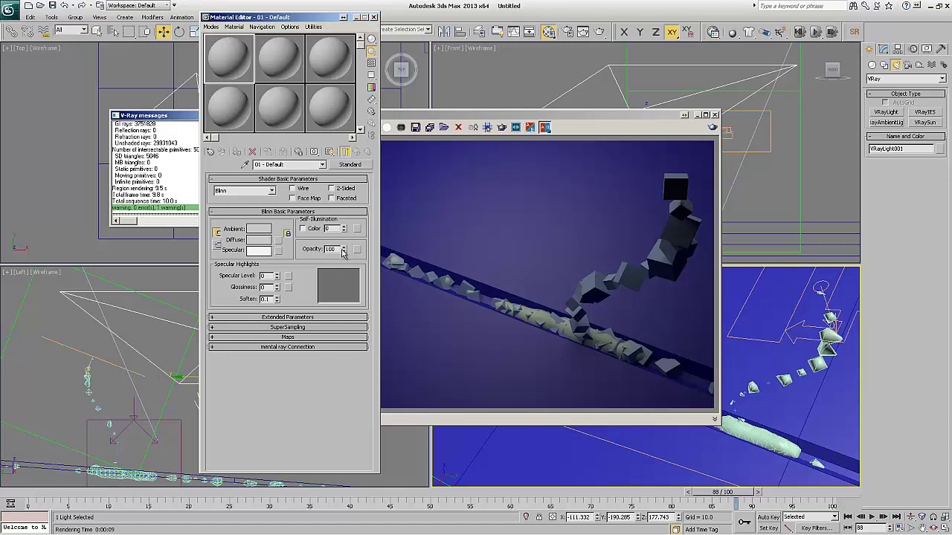
right_click(344, 251)
click(272, 240)
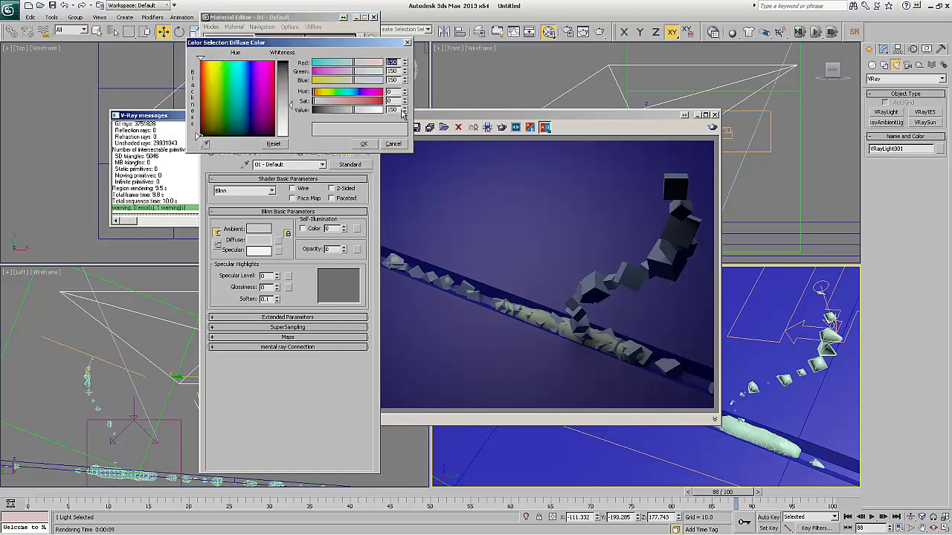
right_click(405, 111)
click(364, 143)
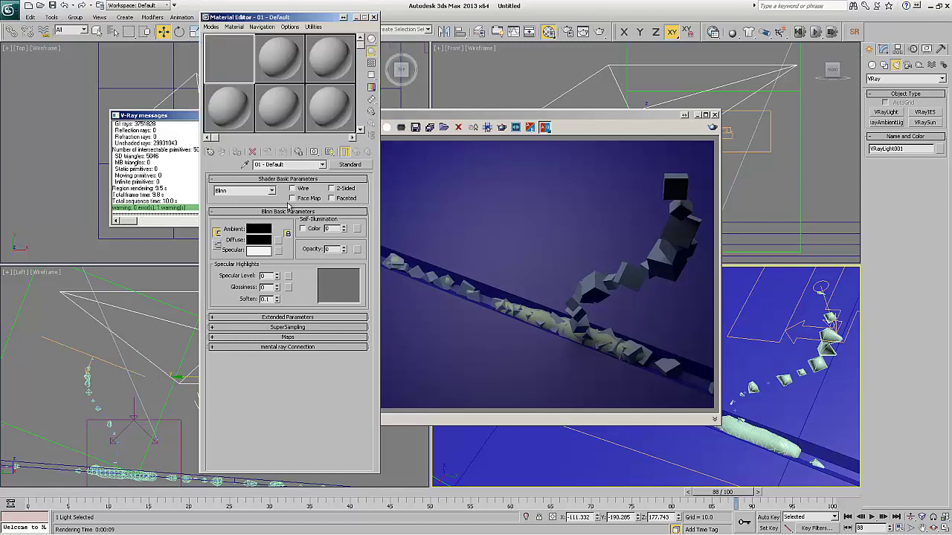
Copy the black diffuse color to the material's specular color and name the material invis
drag(260, 244, 259, 251)
click(280, 254)
text(invis)
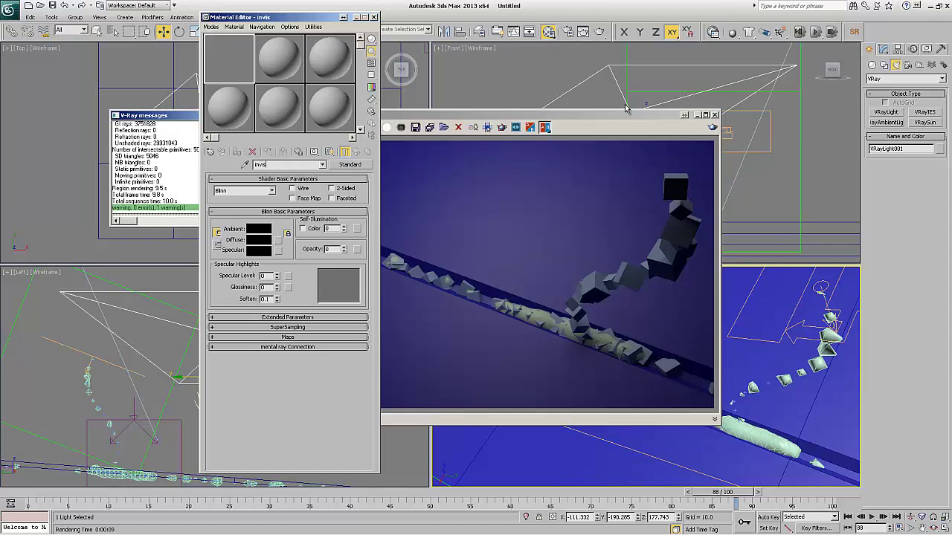
Add a Material Static operator beneath Render 001 in PF Source 001, undoing the attempt that replaces the Render operator
click(774, 153)
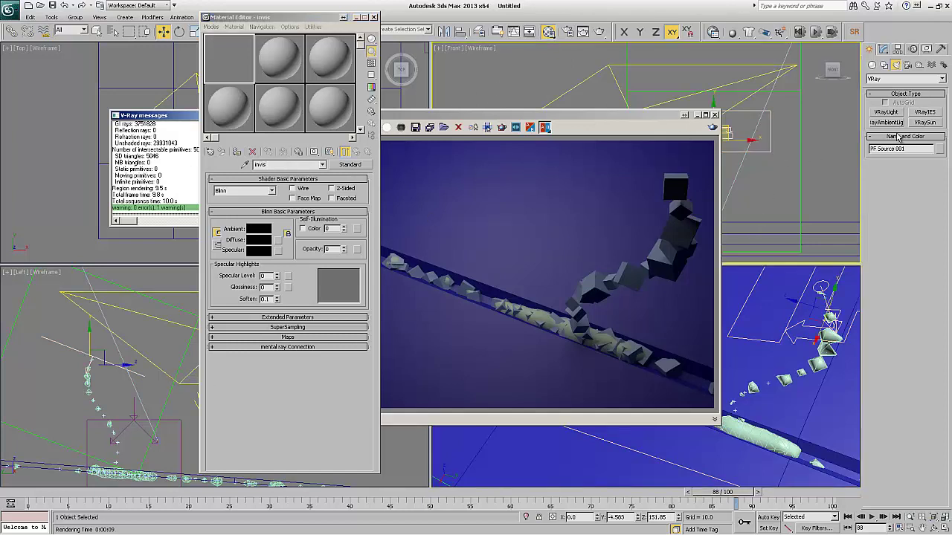
click(886, 48)
click(904, 202)
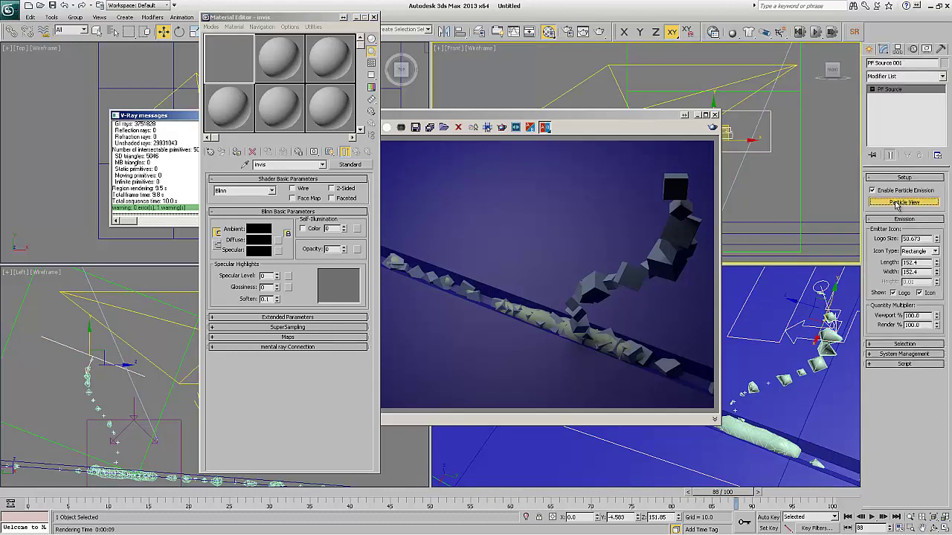
drag(329, 19, 626, 18)
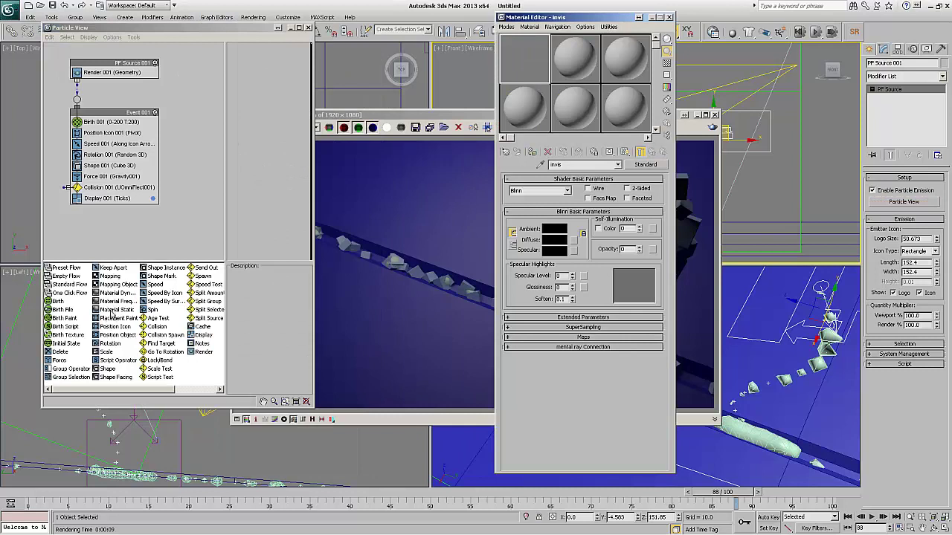
drag(112, 313, 92, 84)
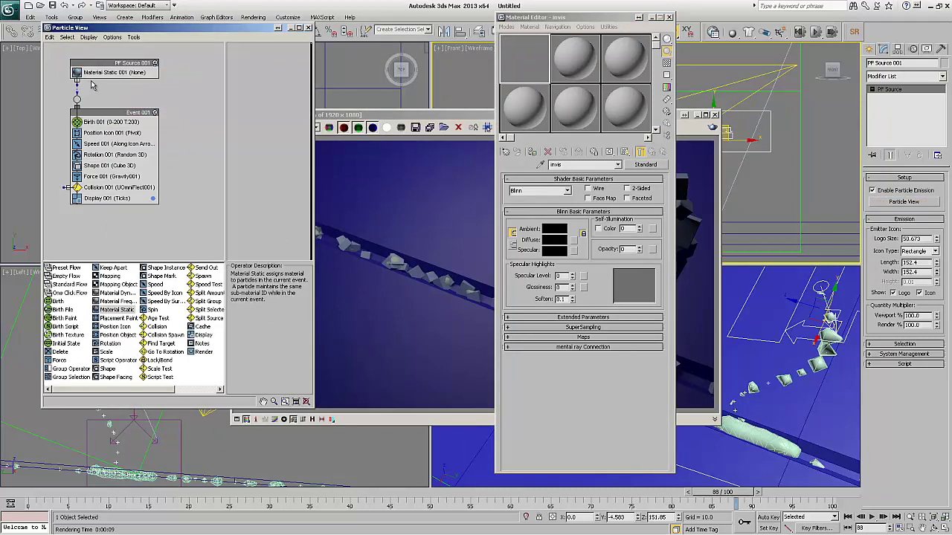
key(ctrl+z)
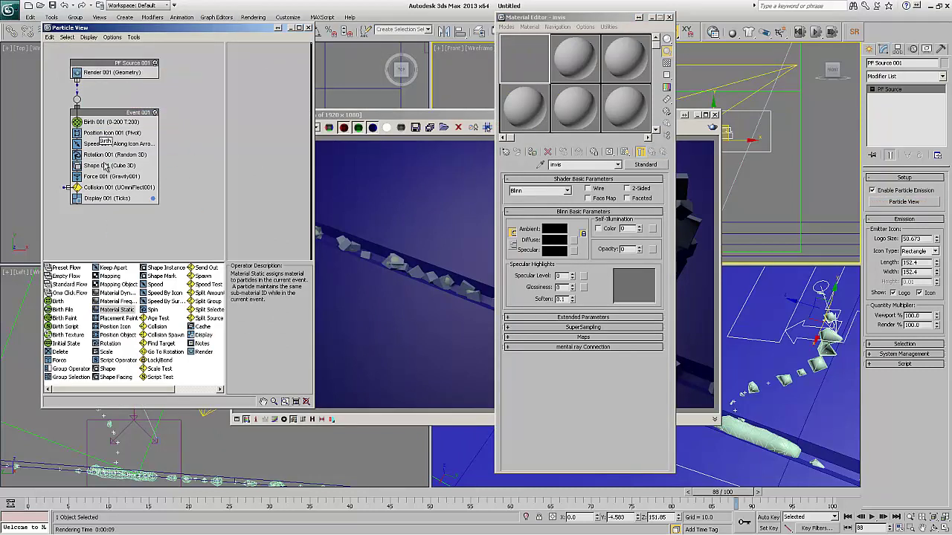
drag(132, 250, 110, 84)
click(110, 83)
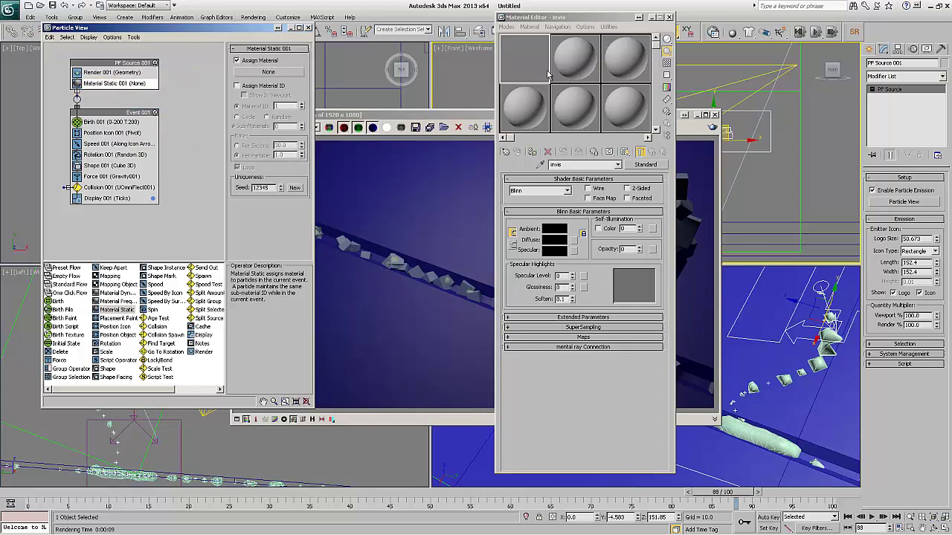
Assign the invis material to Material Static 001 and re-render the camera view at frame 88
drag(536, 71, 358, 84)
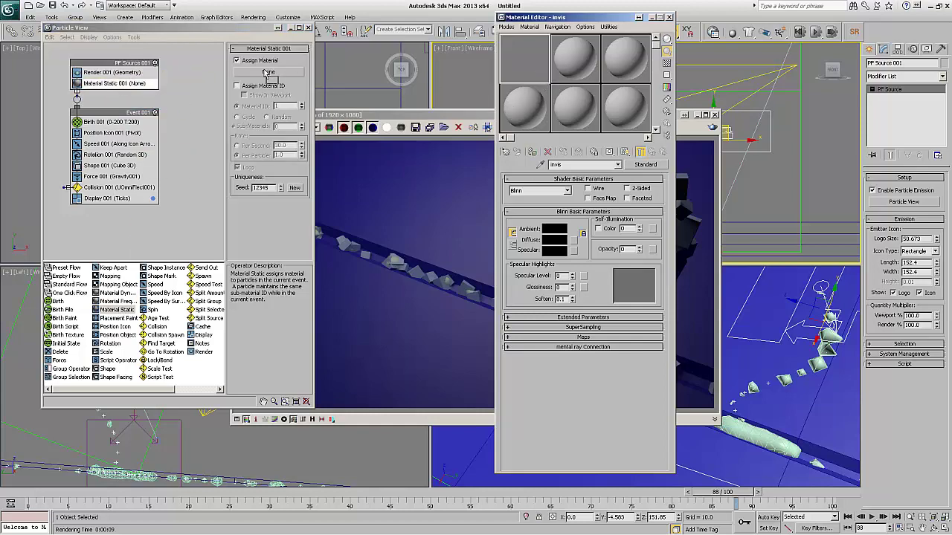
drag(269, 72, 268, 74)
click(156, 247)
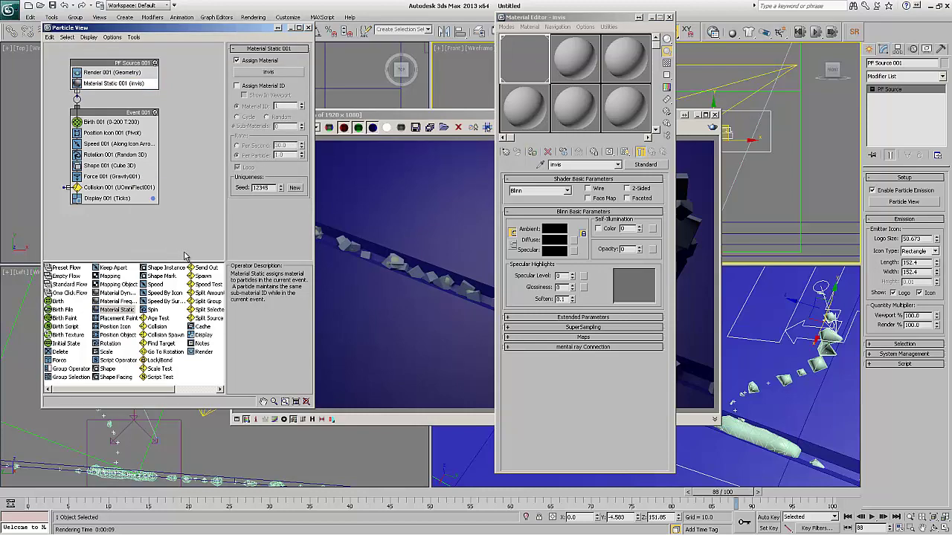
click(711, 127)
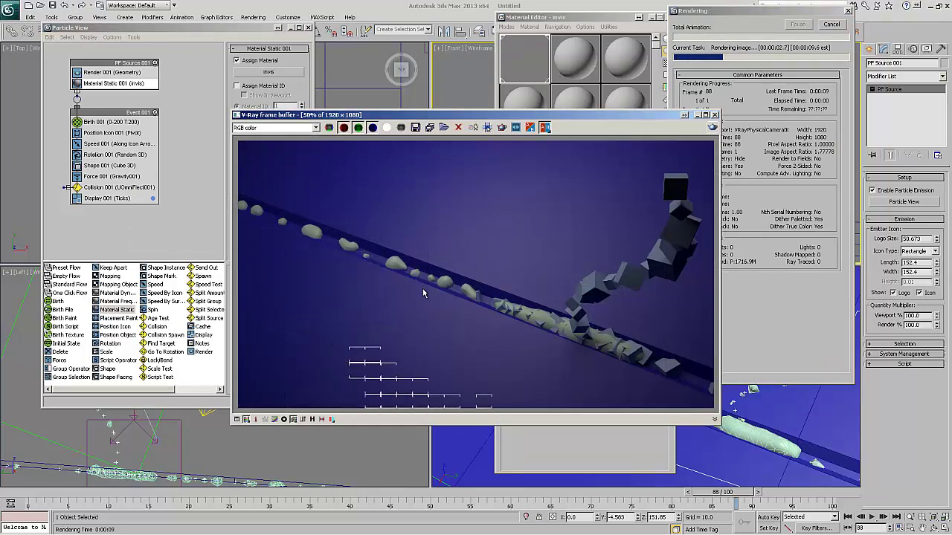
click(488, 127)
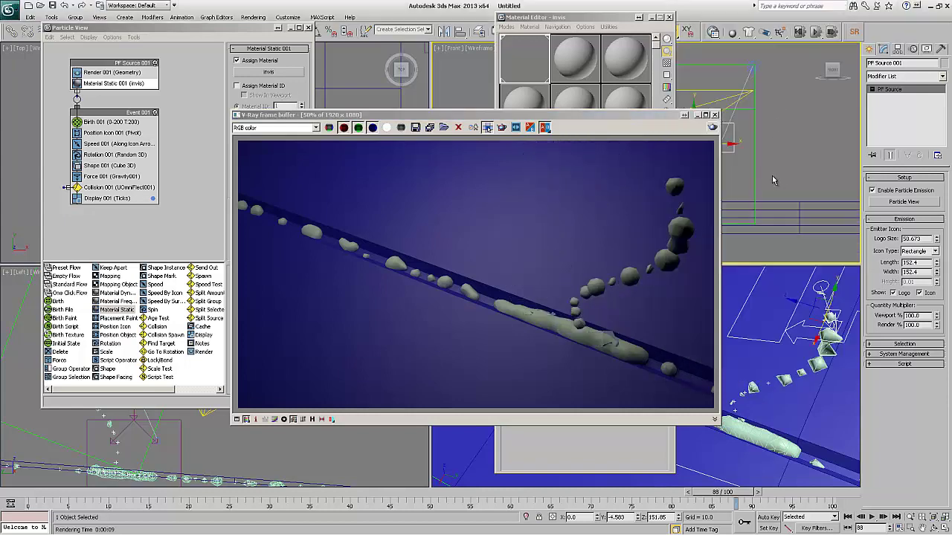
Select BlobMesh001, change the second material slot to a VRayMtl and enable the checkered background for its sample preview
key(h)
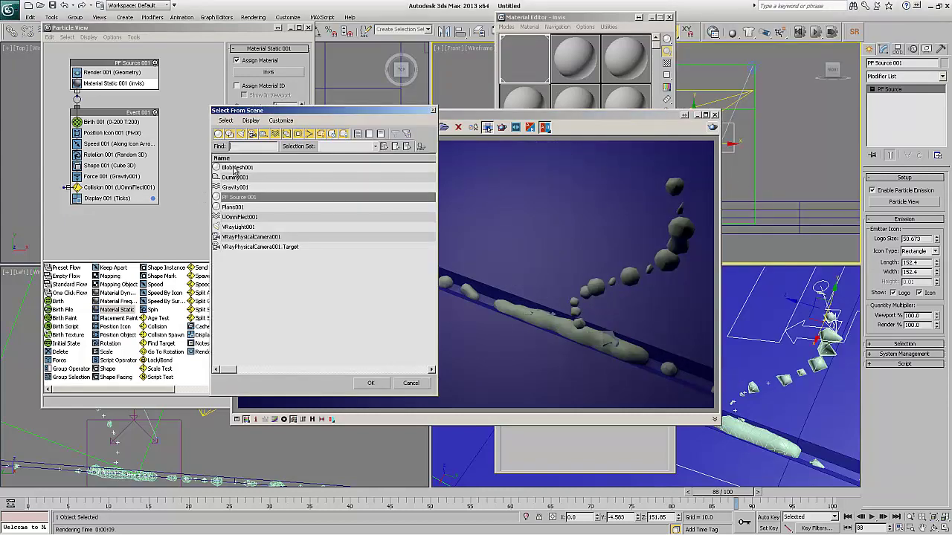
double_click(235, 168)
click(574, 59)
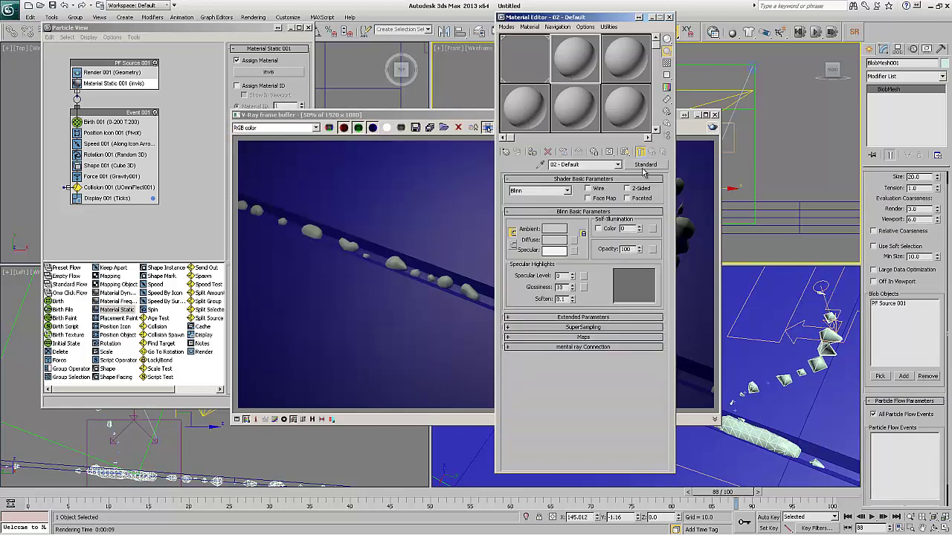
click(644, 166)
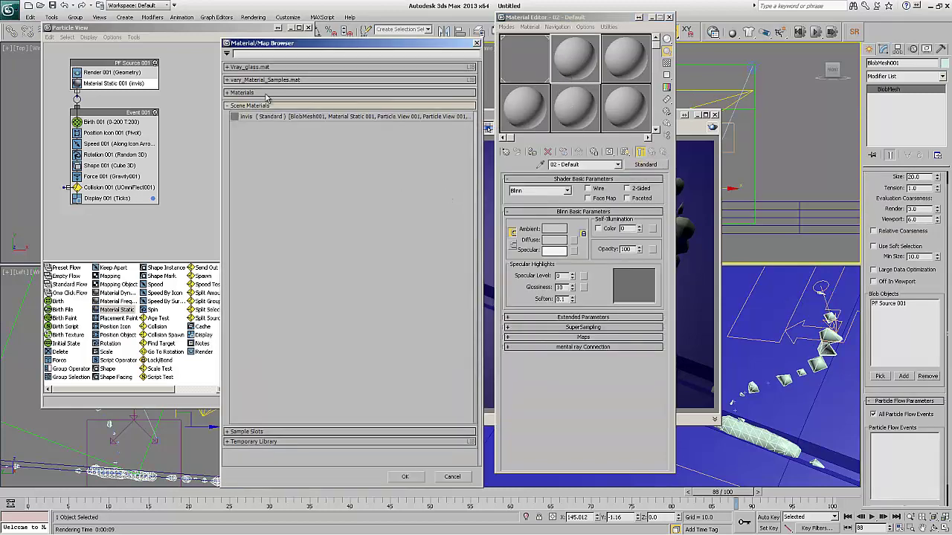
click(250, 106)
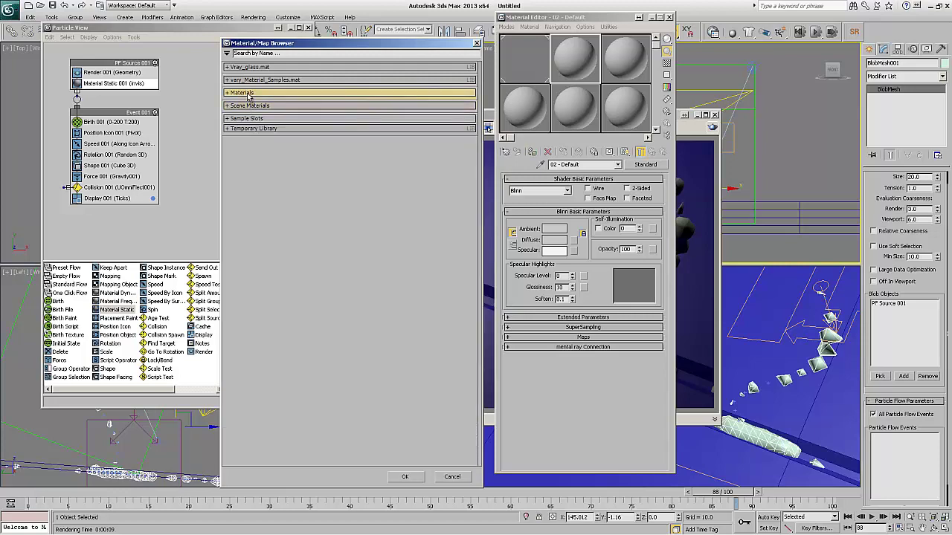
click(246, 93)
click(257, 116)
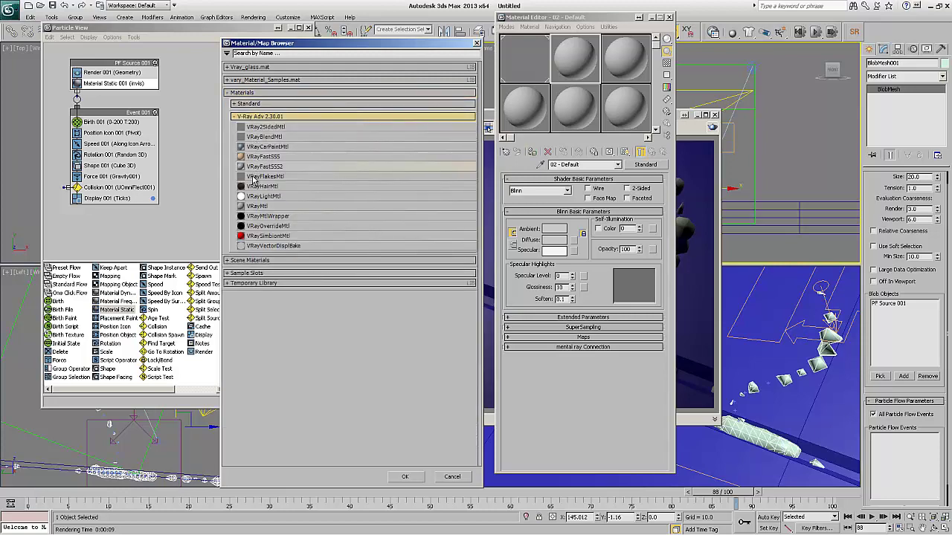
double_click(258, 206)
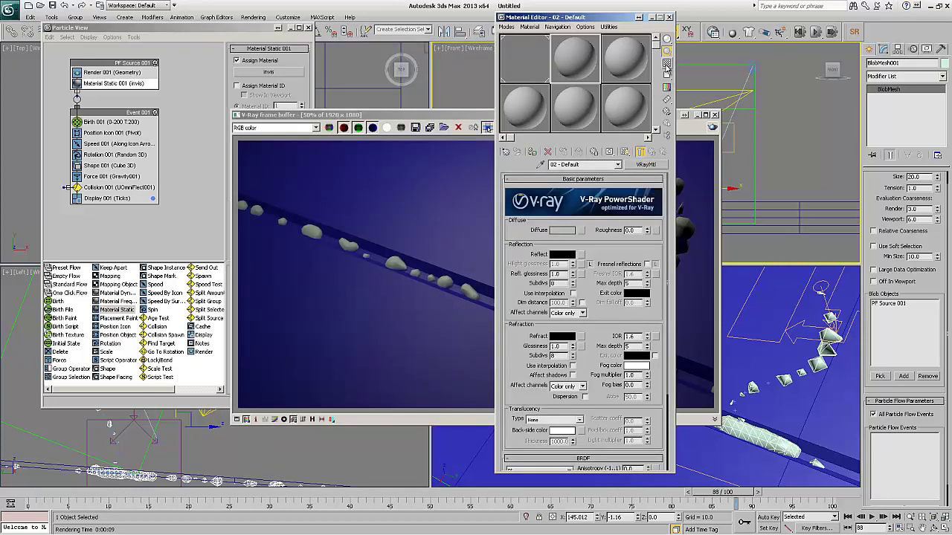
click(666, 64)
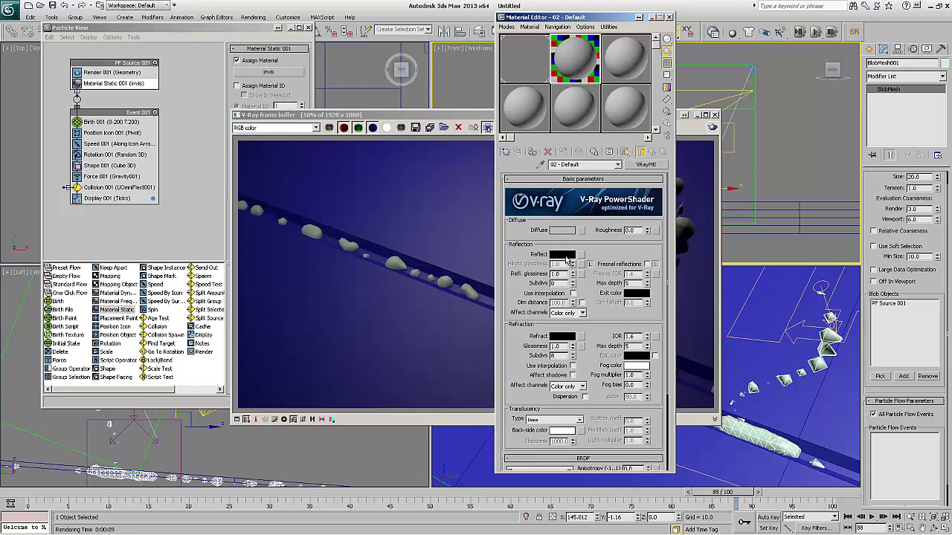
Set the VRayMtl's reflection color to a value of 216 and its diffuse color to a value of 2
click(563, 255)
drag(341, 112, 366, 117)
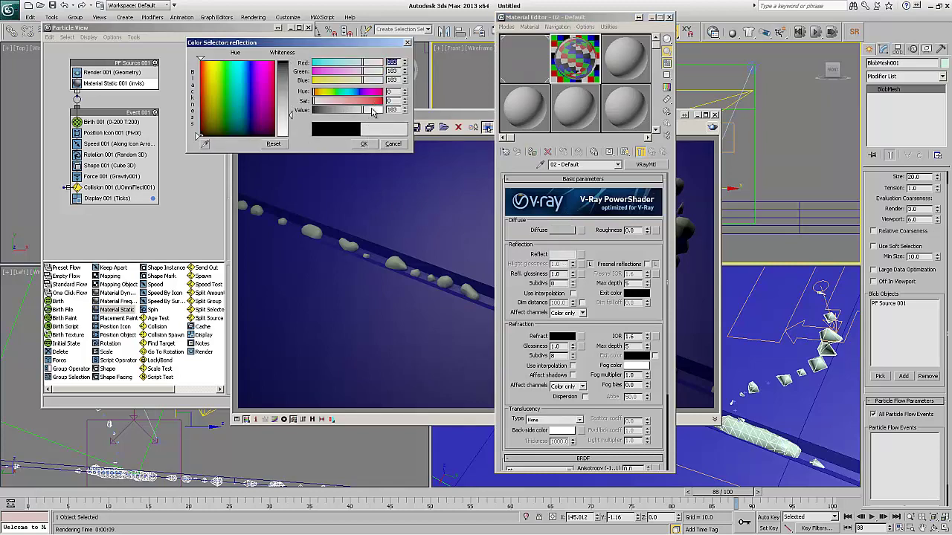
click(373, 110)
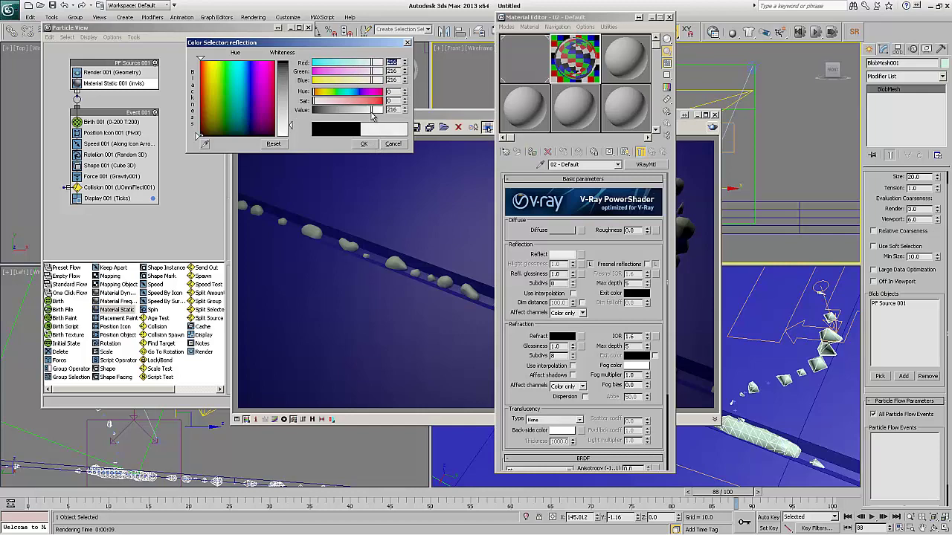
click(365, 143)
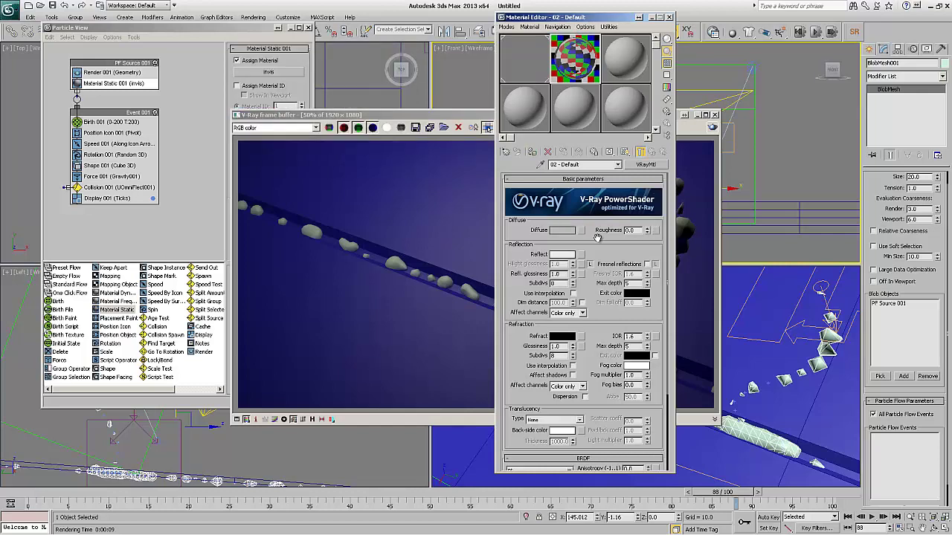
click(563, 231)
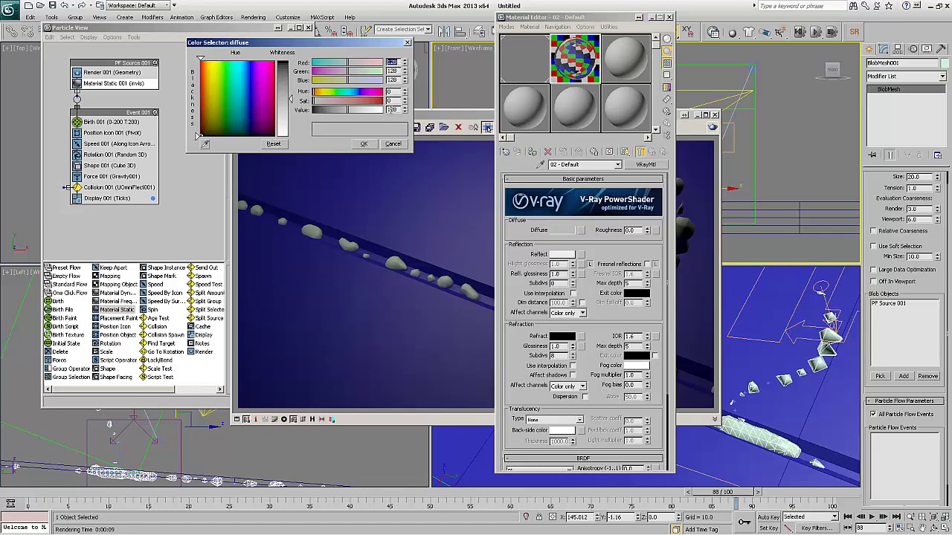
text(2)
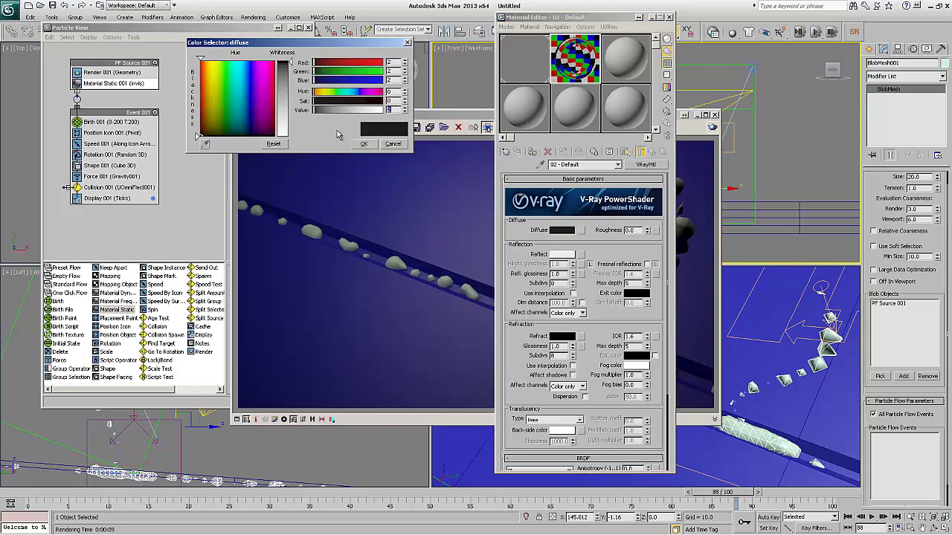
Confirm the near-black diffuse colour, assign the V-Ray material to the blob mesh, and inspect a test render of frame 88
click(363, 144)
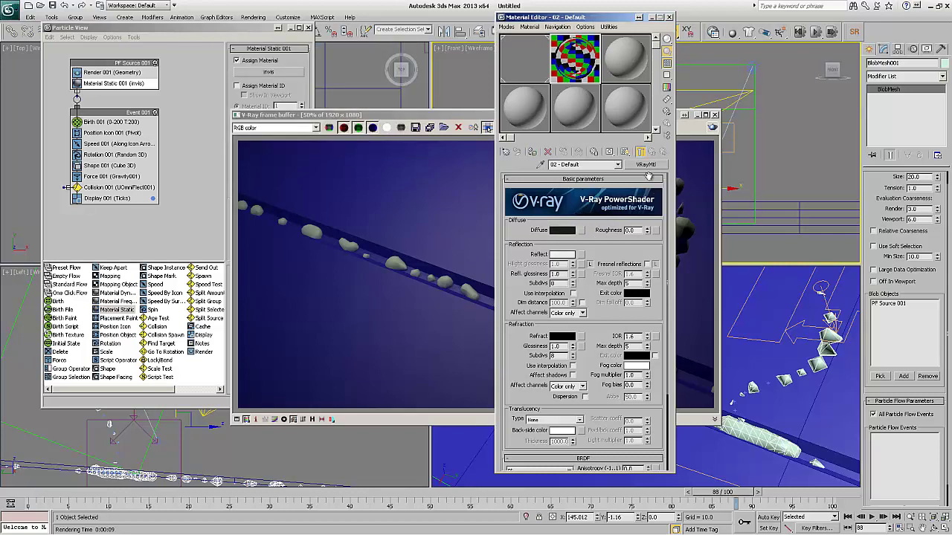
click(534, 153)
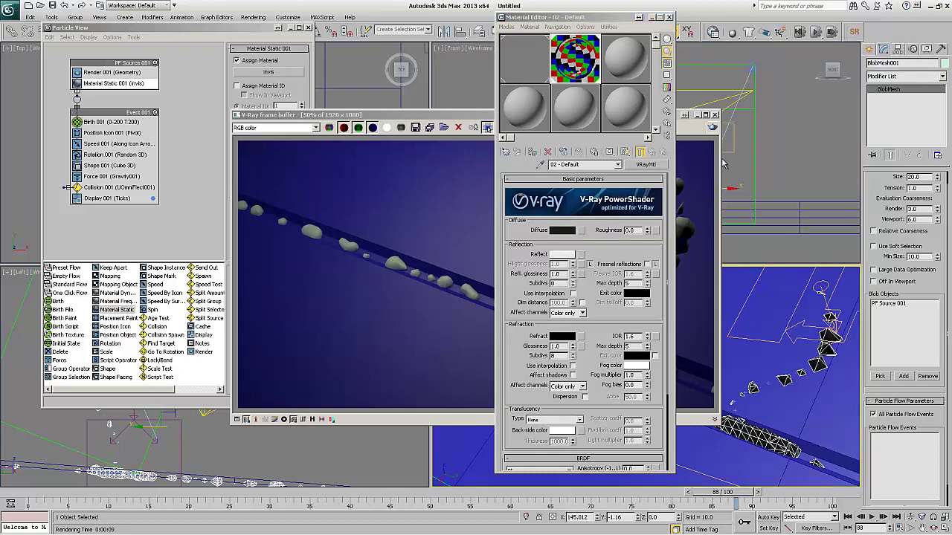
click(712, 129)
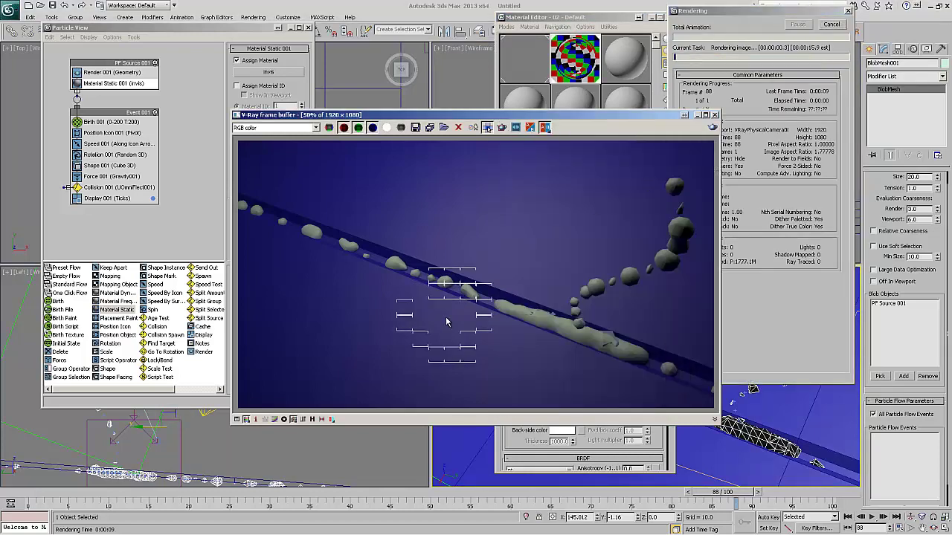
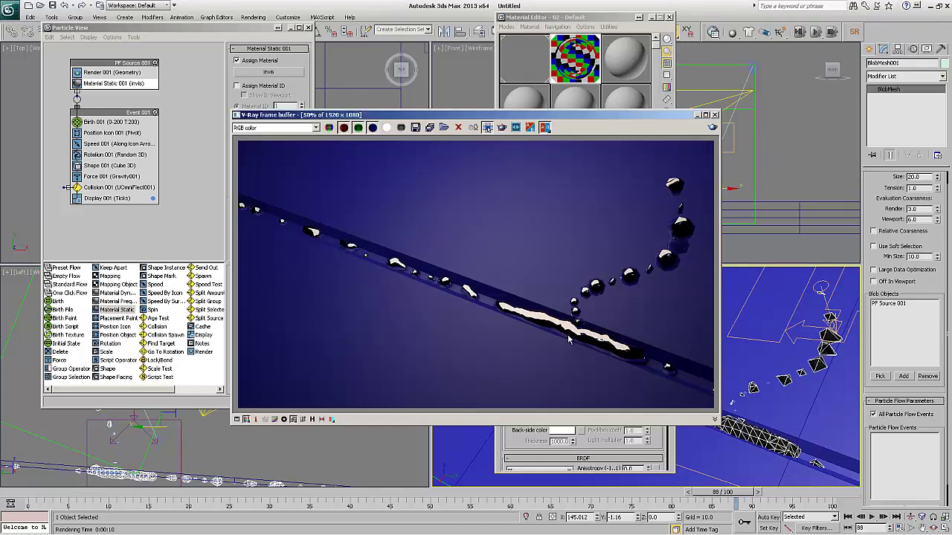
scroll(625, 372, up, 3)
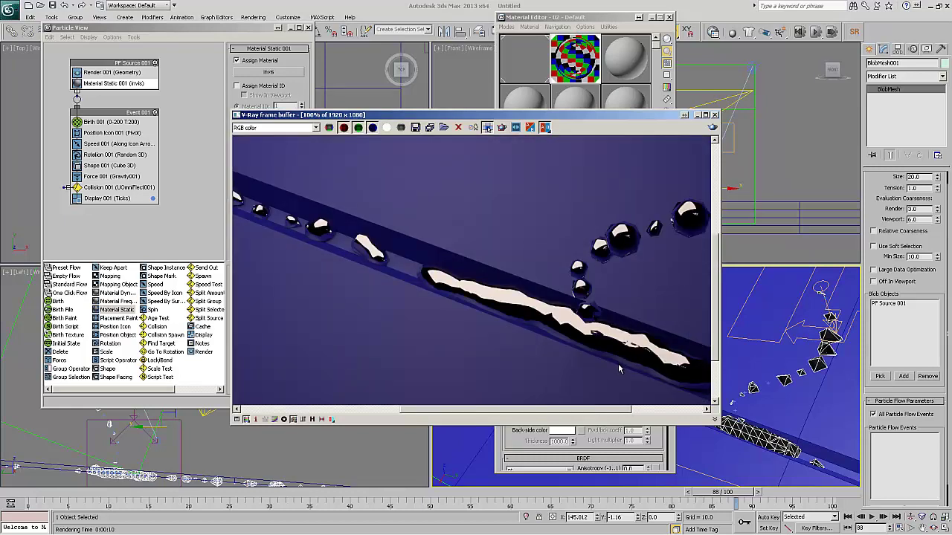
scroll(619, 369, down, 3)
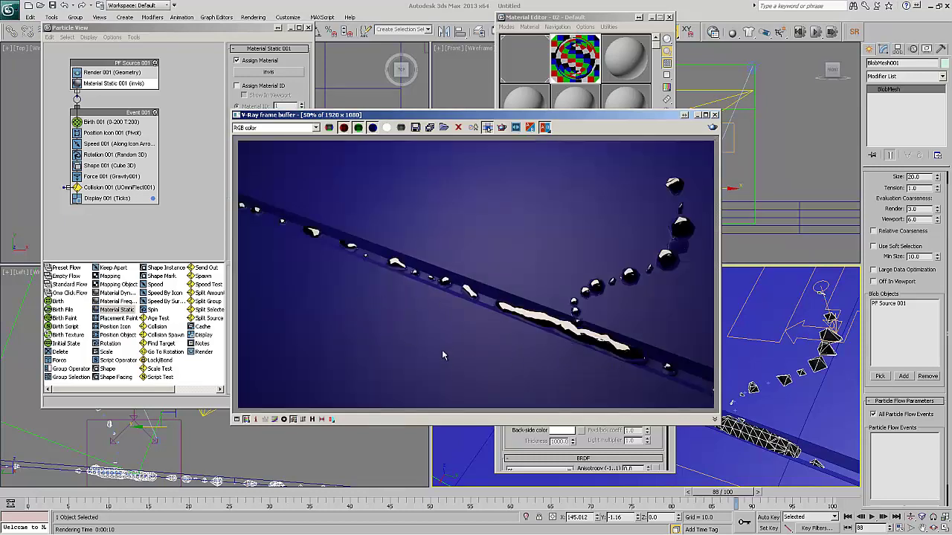
click(714, 116)
click(669, 17)
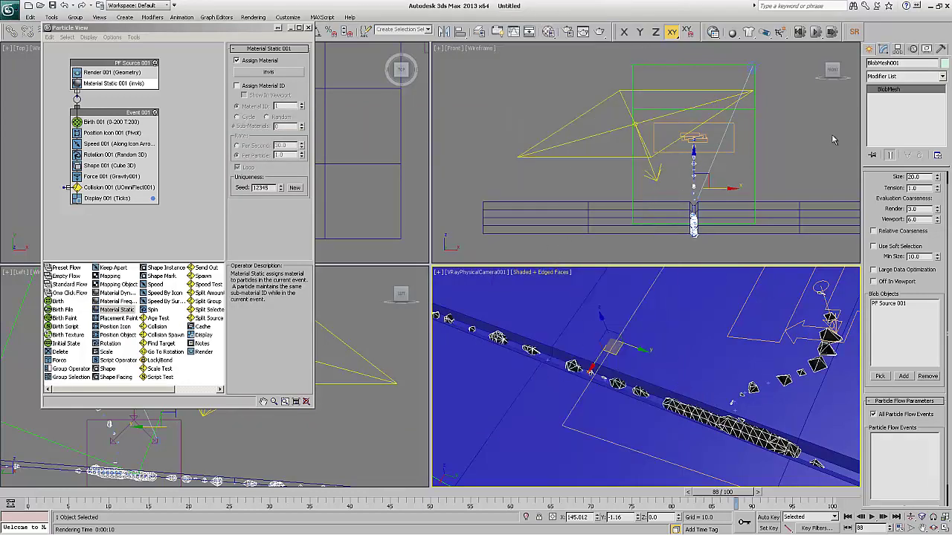
Set the particle flow's Birth amount to 2000
click(876, 89)
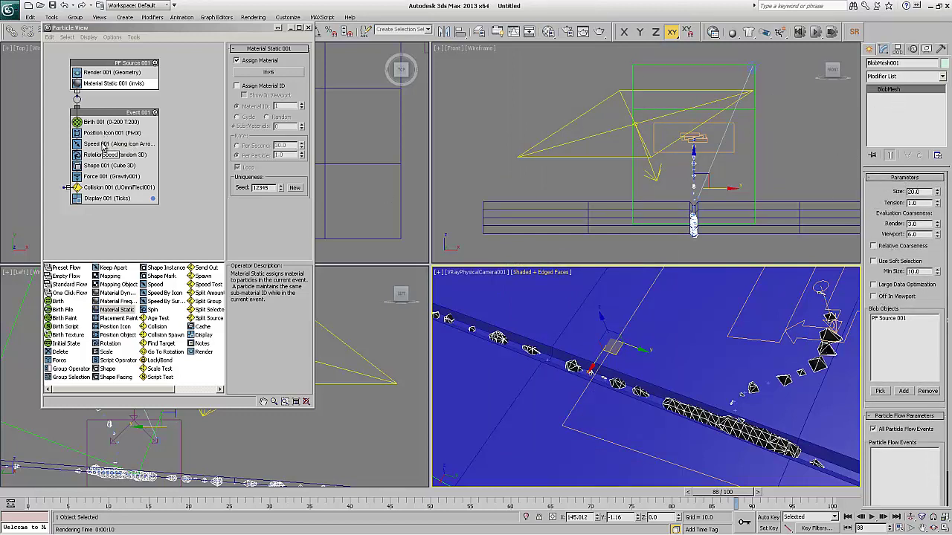
click(96, 121)
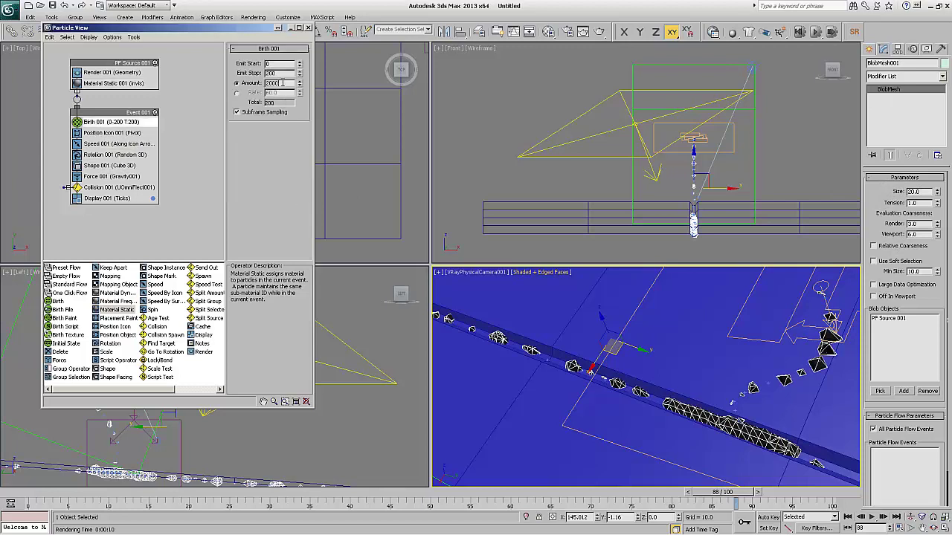
key(Return)
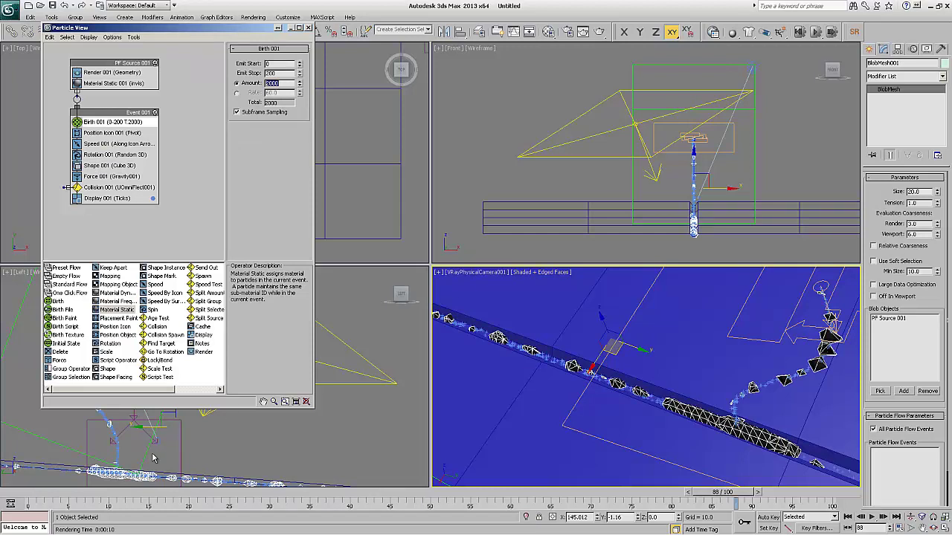
Restart the simulation from frame 0, advance it to frame 21, and test-render the camera view
click(848, 517)
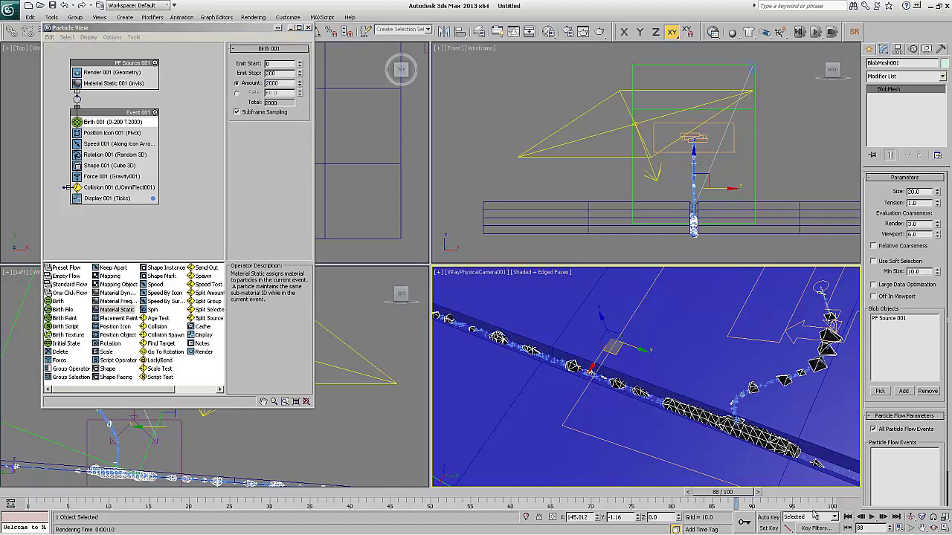
click(848, 516)
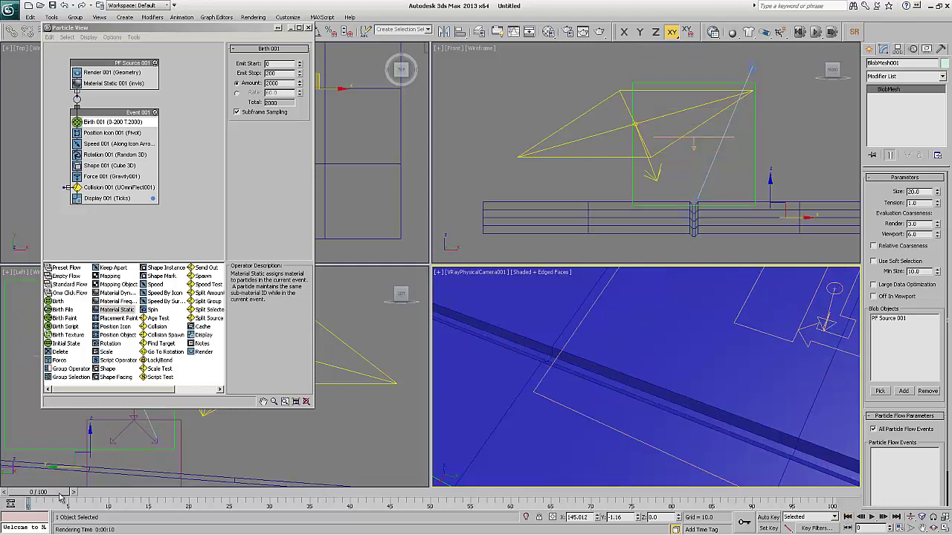
drag(61, 495, 225, 512)
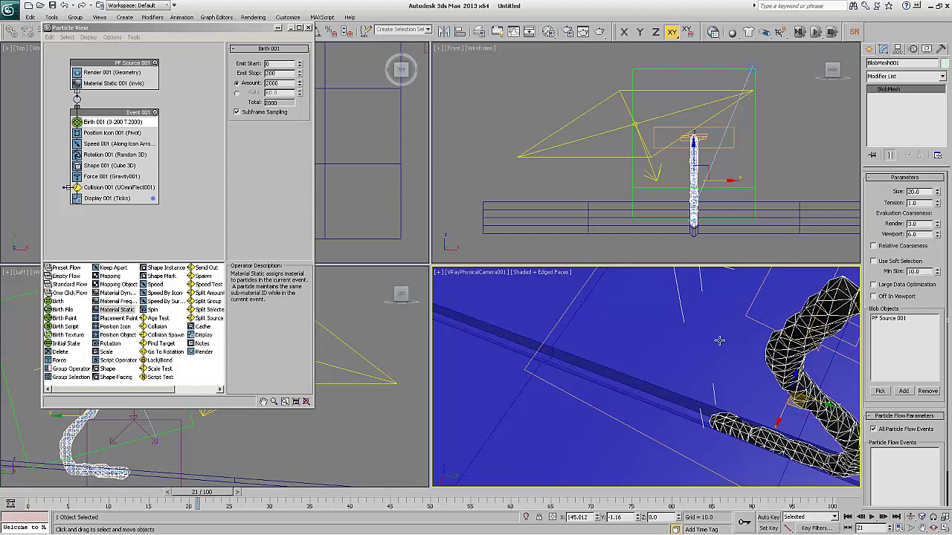
click(600, 32)
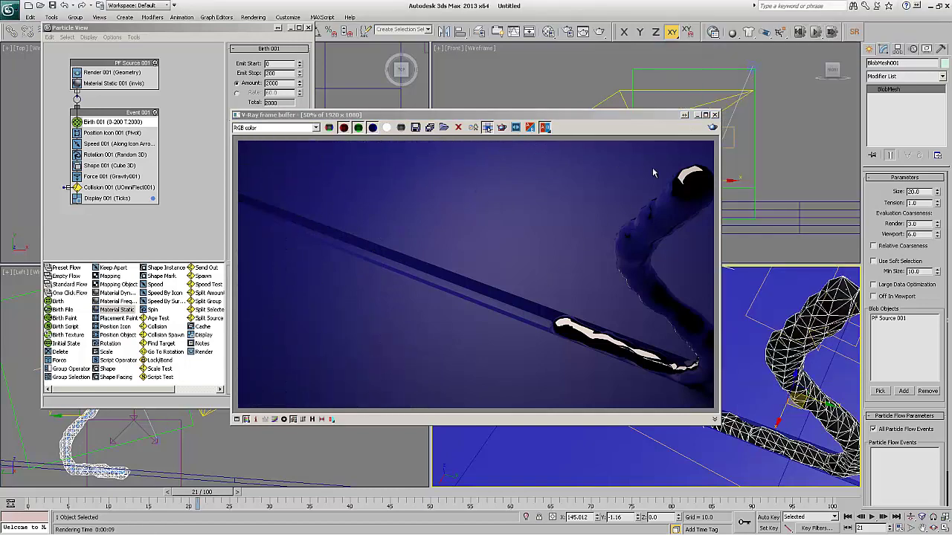
click(631, 139)
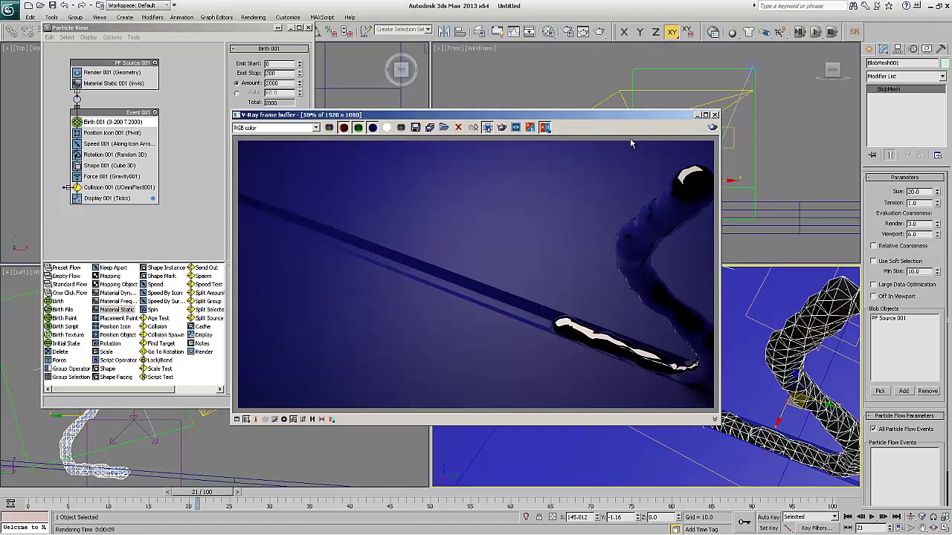
click(715, 116)
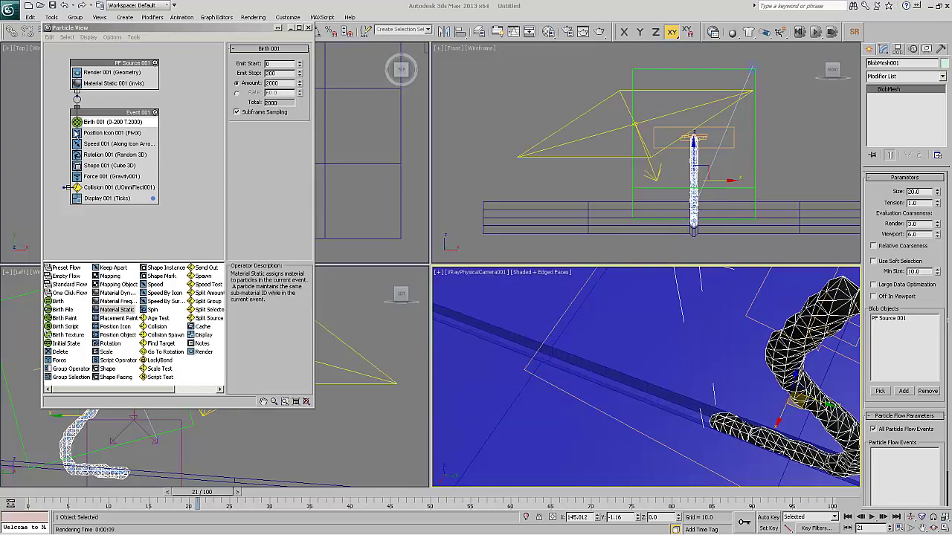
Set the cube particle size in the Shape operator to 4.0 and test-render frame 21
click(101, 165)
double_click(289, 106)
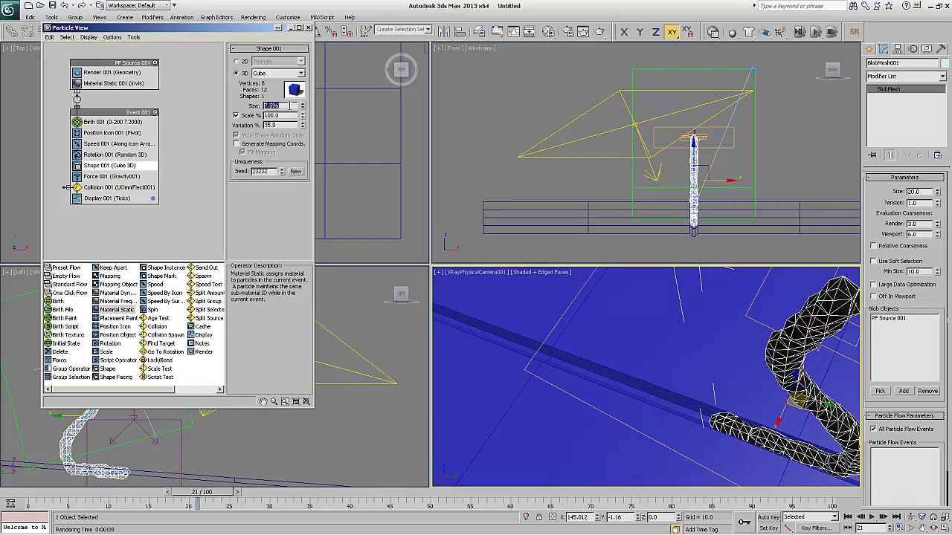
click(599, 31)
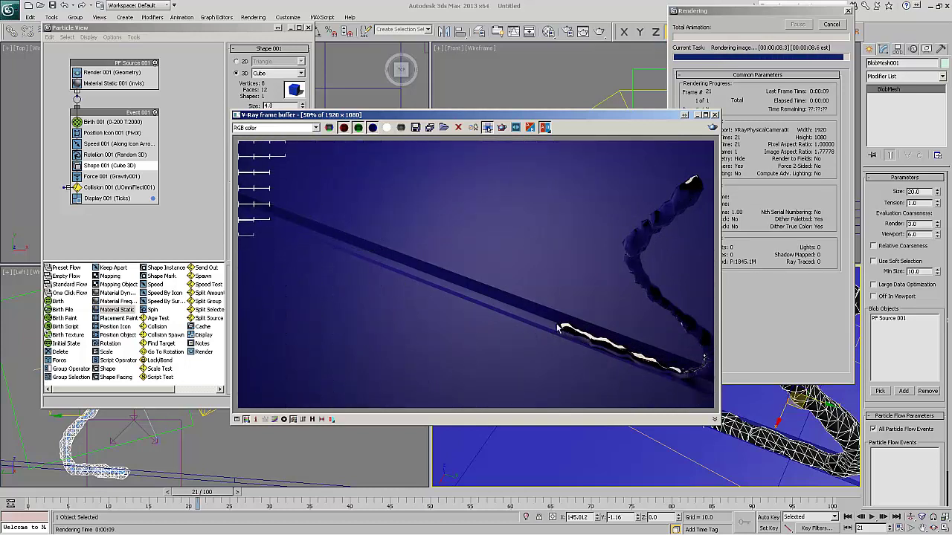
click(715, 116)
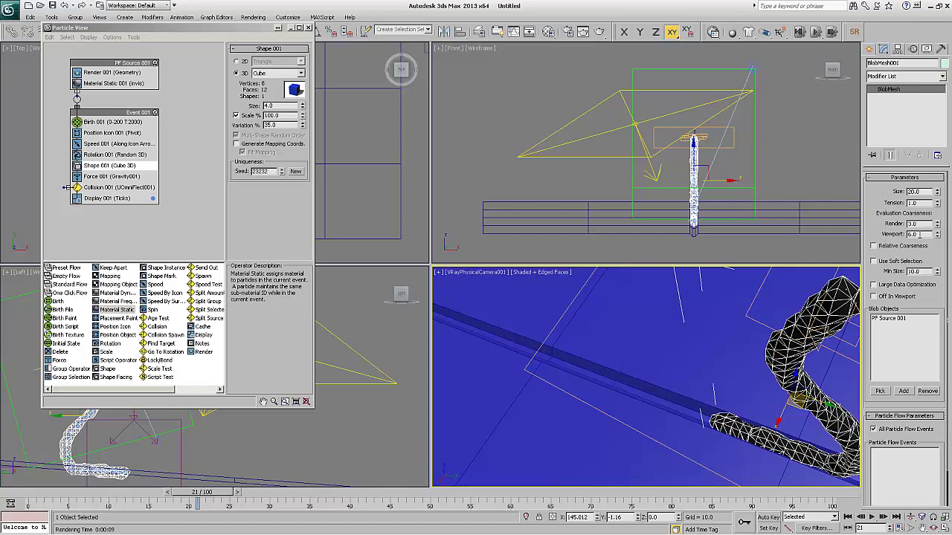
Set the blob mesh's render evaluation coarseness to 0.6 and inspect a test render of frame 21 up close
double_click(914, 234)
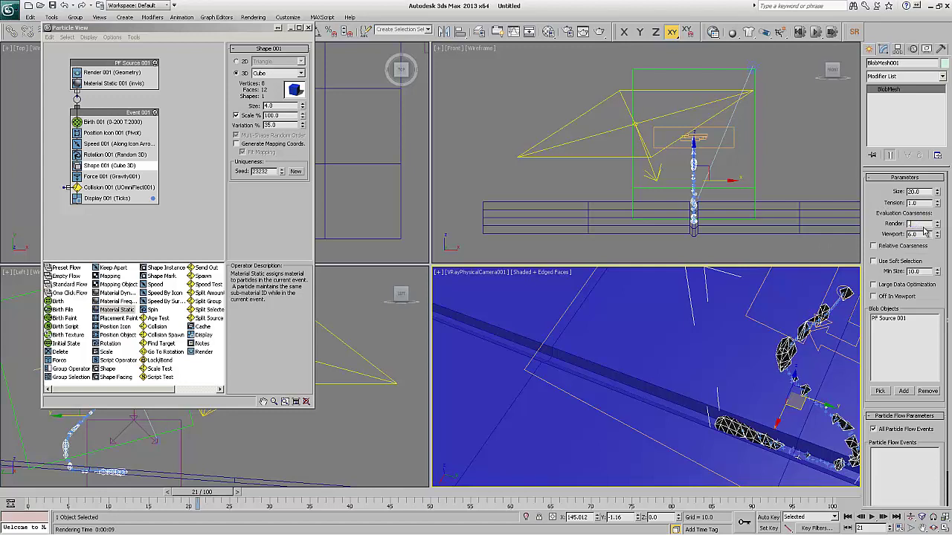
click(599, 31)
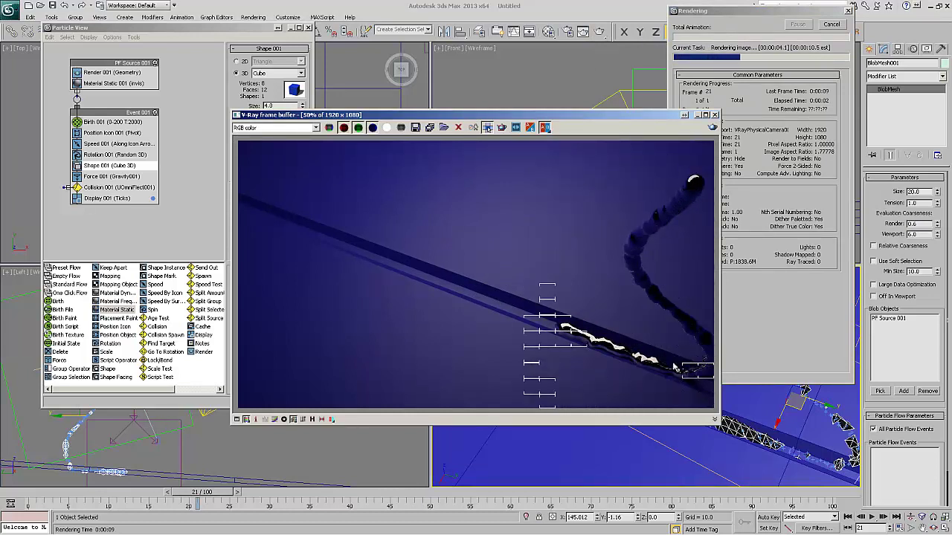
double_click(625, 357)
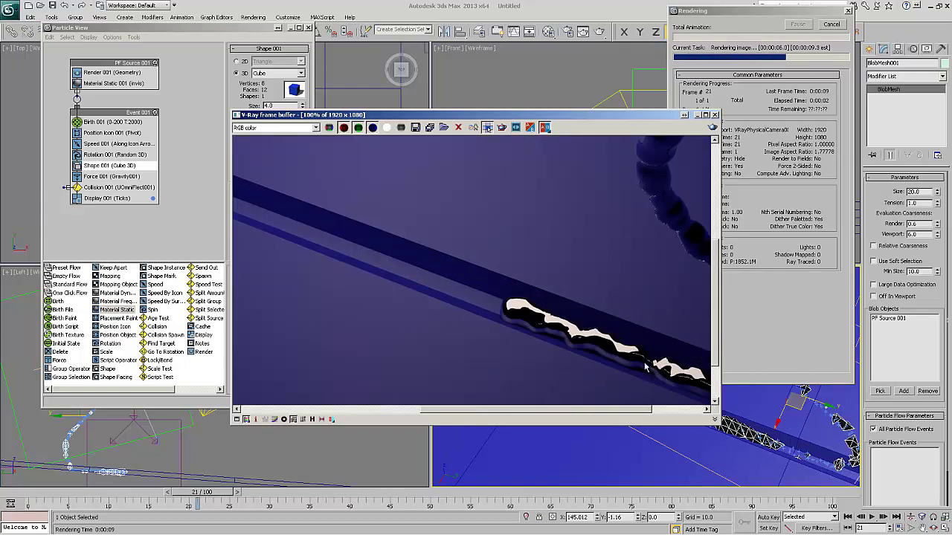
click(673, 408)
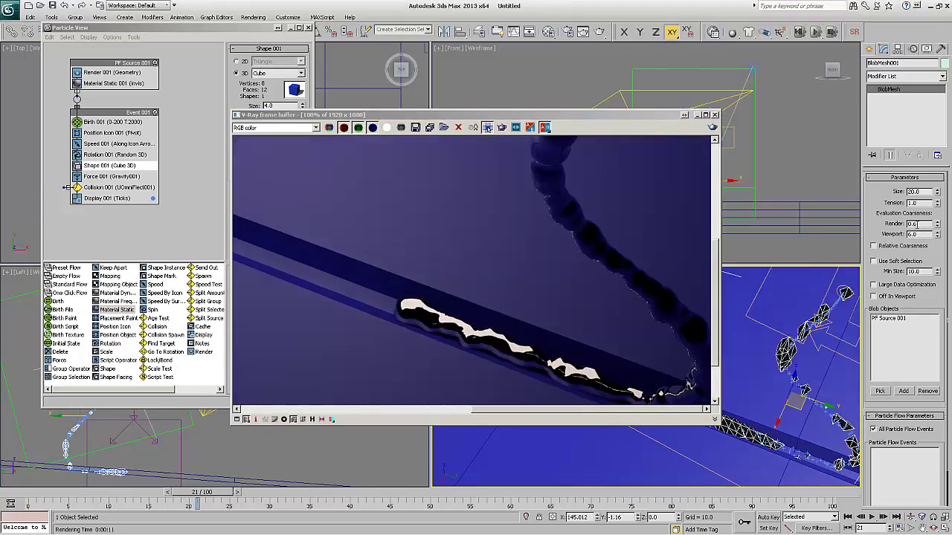
scroll(582, 200, down, 1)
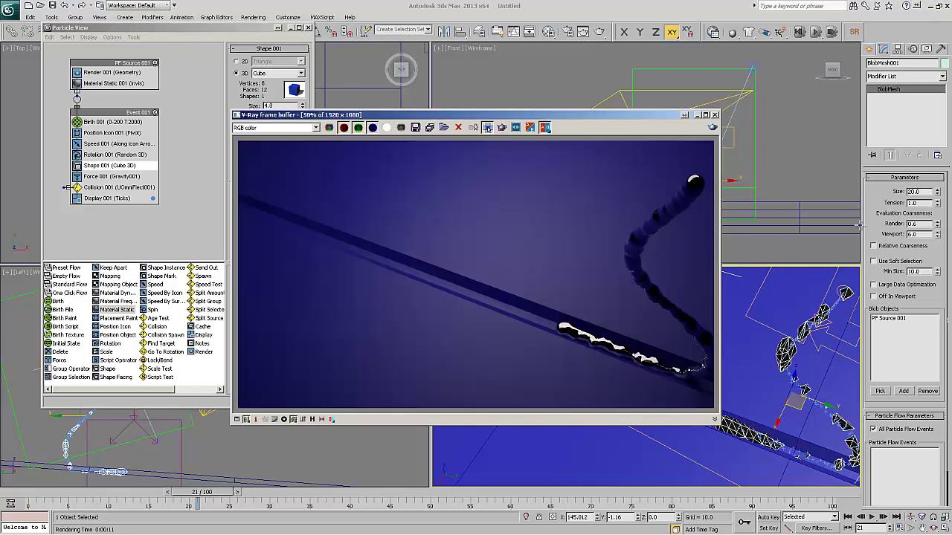
click(713, 115)
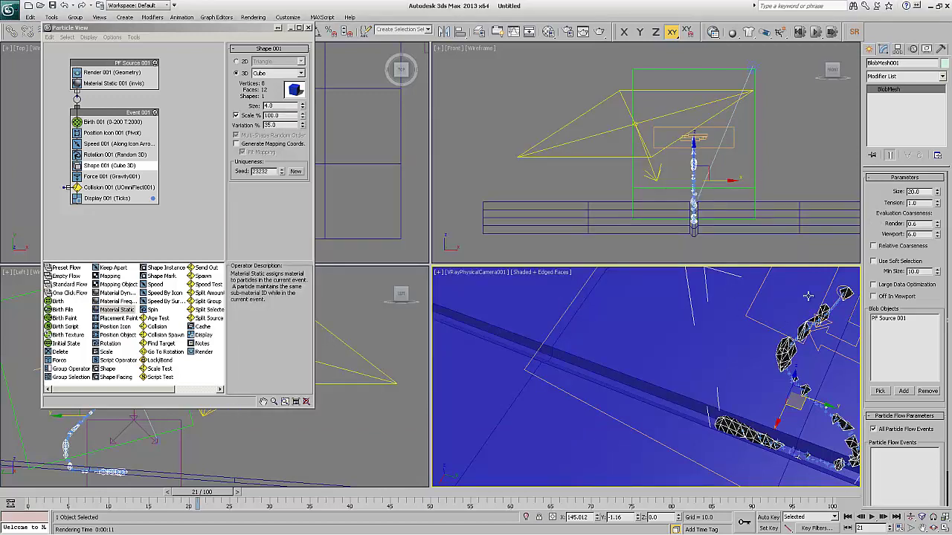
Set the blob mesh's viewport coarseness to 0.6 and preview frames 20 and 21 in the maximized camera view
click(860, 517)
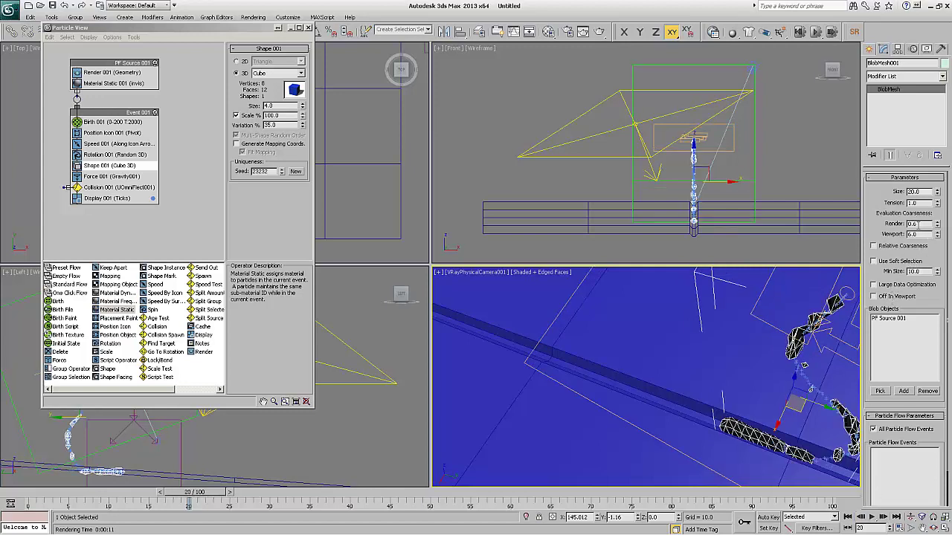
key(Tab)
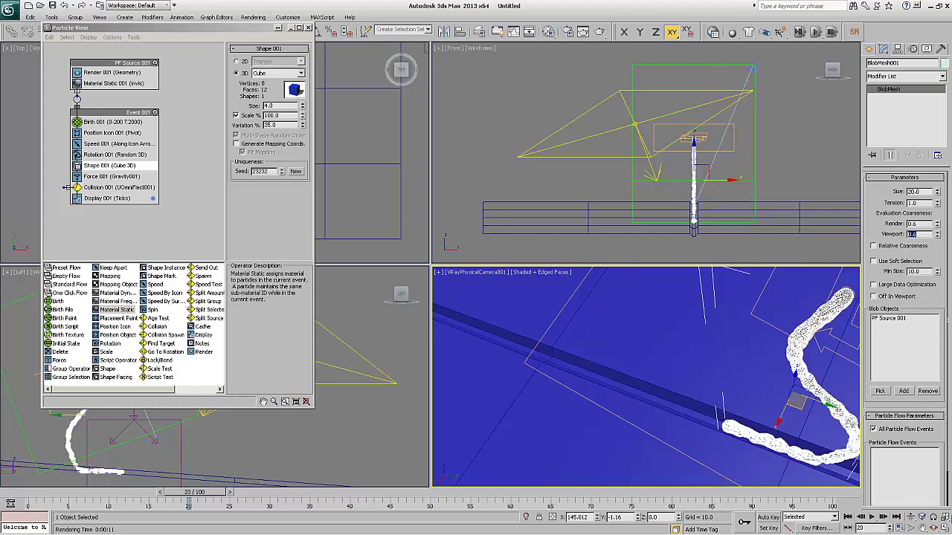
click(944, 526)
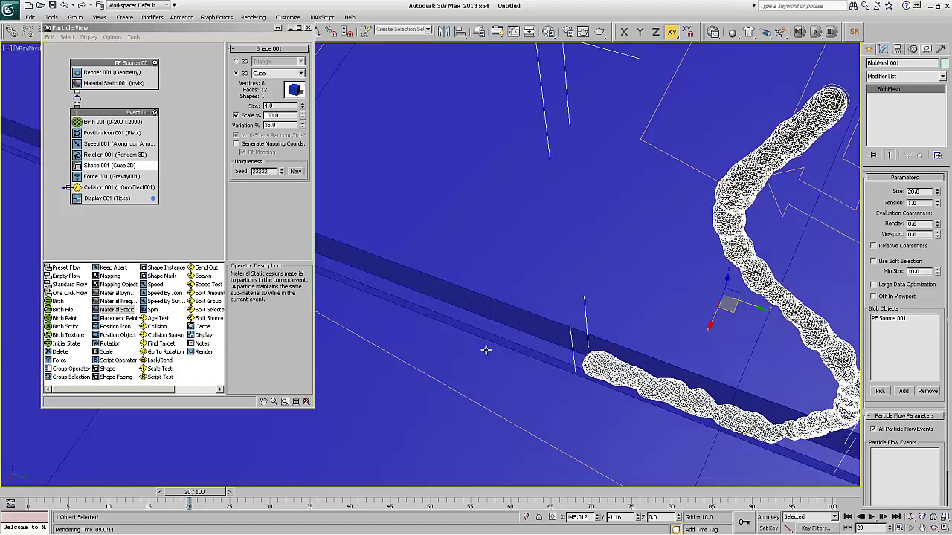
click(884, 519)
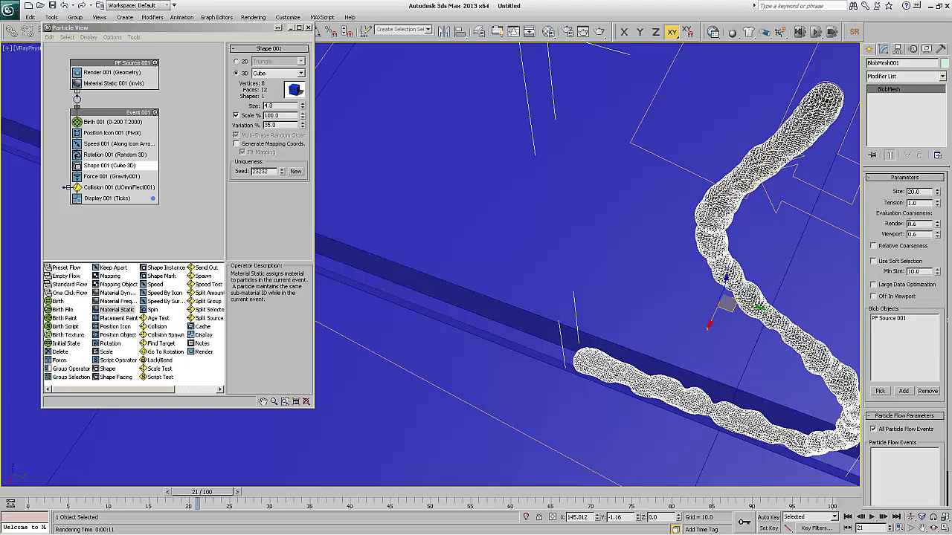
Set the blob mesh's viewport coarseness to 6.0 and return the animation to frame 0
drag(919, 236, 895, 235)
text(5)
key(Return)
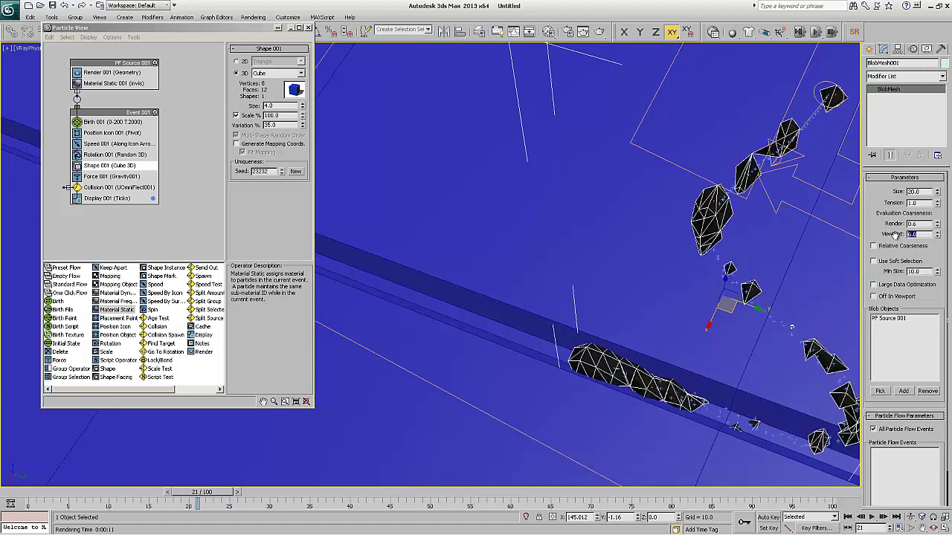
click(847, 517)
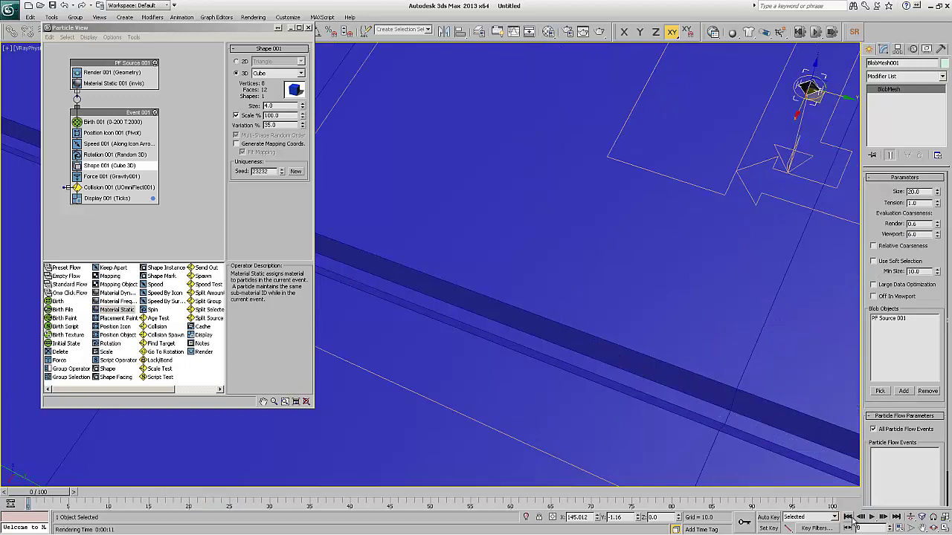
Minimize the Particle View and V-Ray messages windows, and select the grooved ground plane in the maximized camera view
click(291, 27)
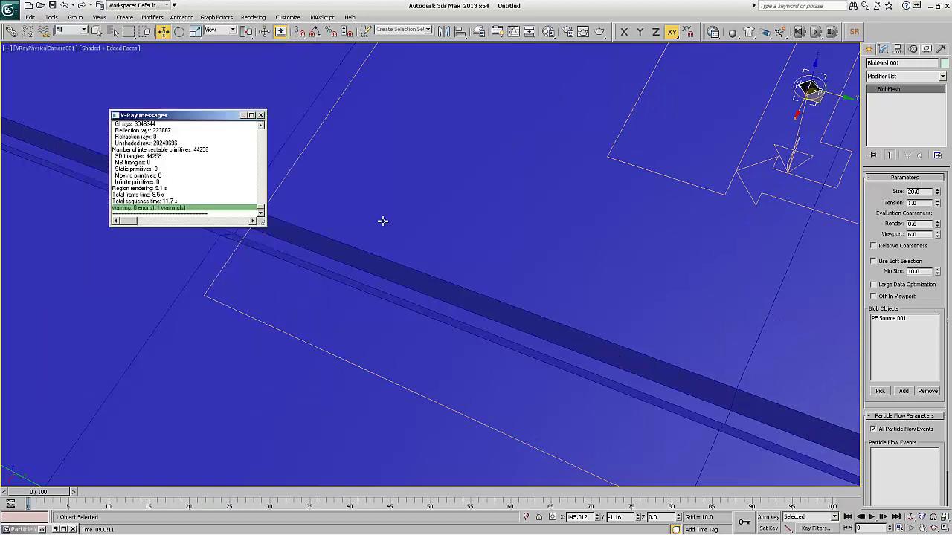
key(alt+w)
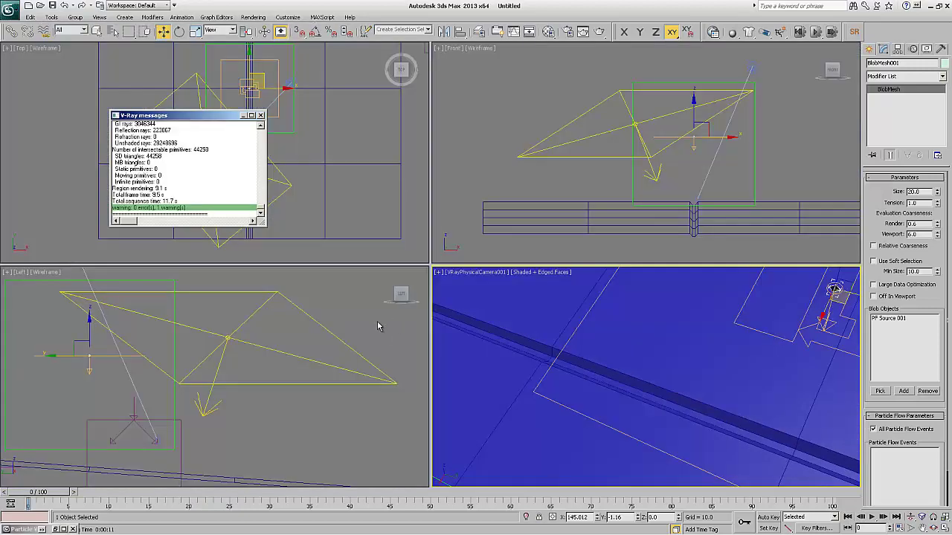
click(244, 116)
click(546, 348)
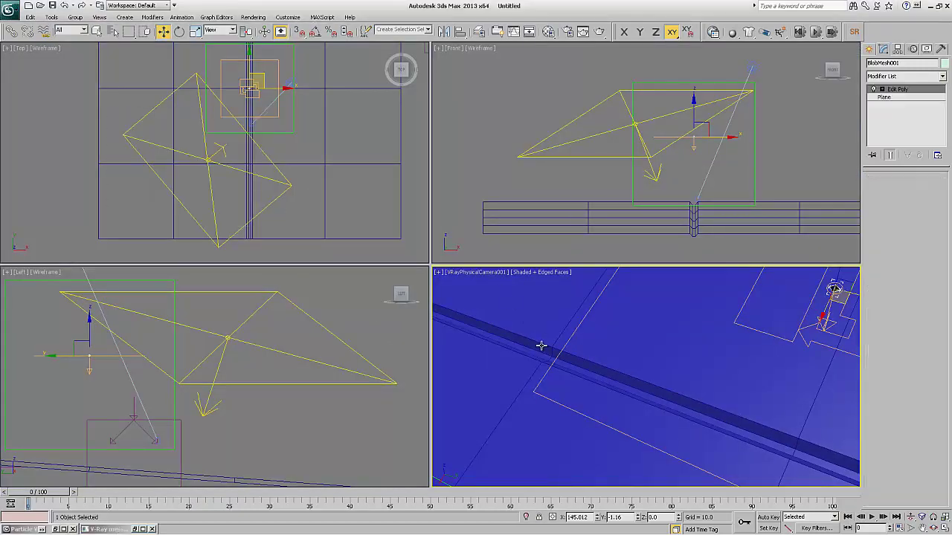
key(alt+w)
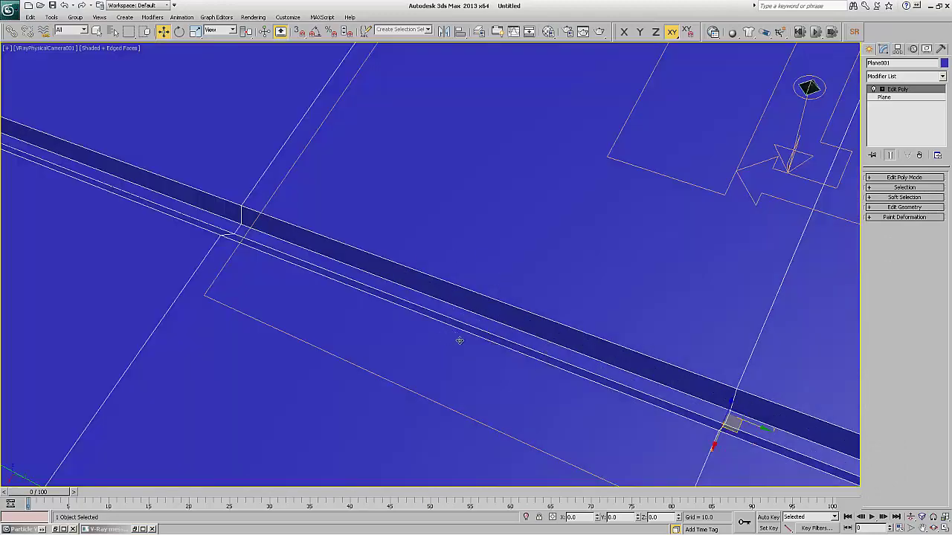
Maximize the Front view and frame the groove of the ground plane up close
key(alt+w)
right_click(472, 216)
key(alt+w)
right_click(523, 237)
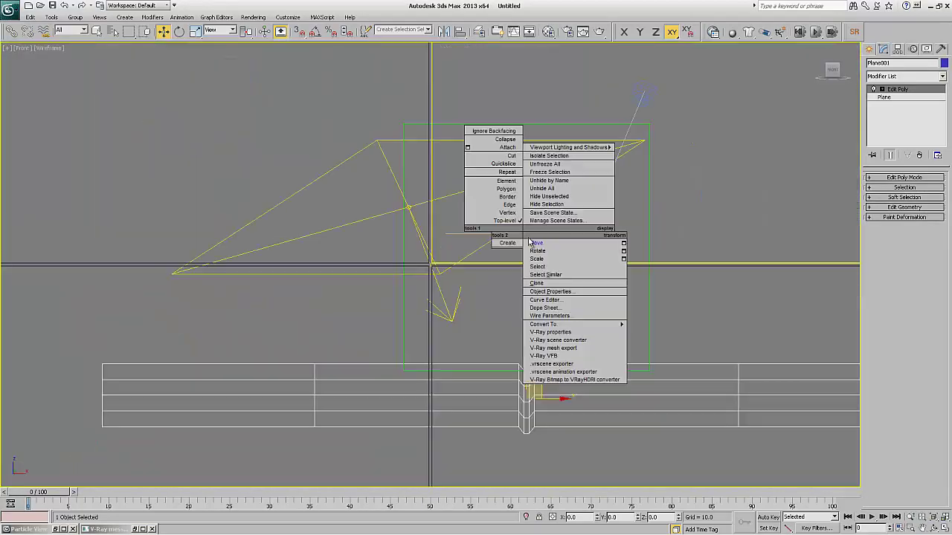
click(529, 253)
key(alt+w)
key(alt+w)
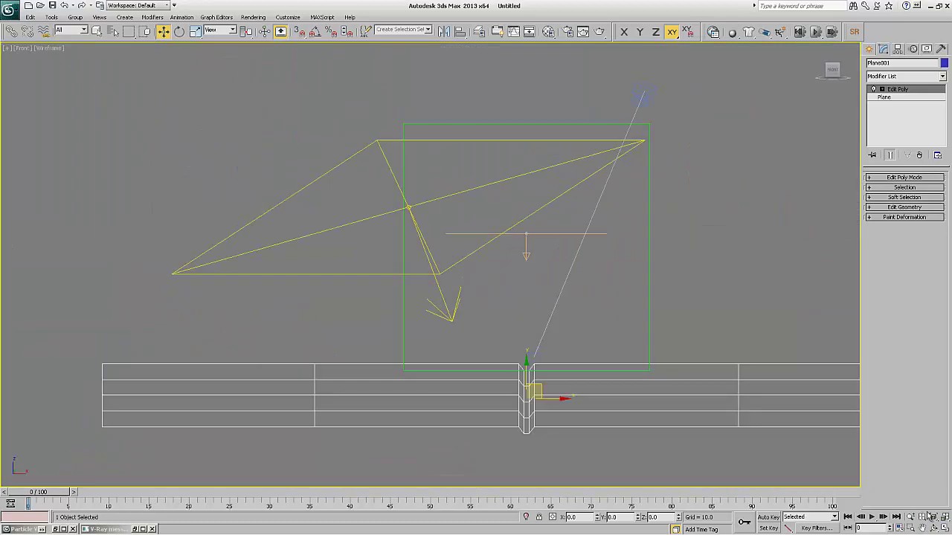
click(943, 518)
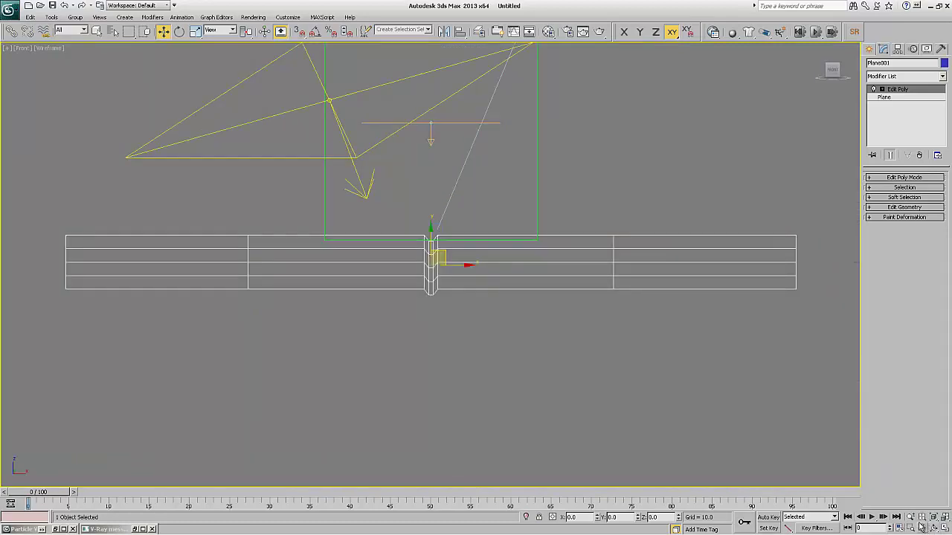
key(q)
scroll(430, 245, up, 5)
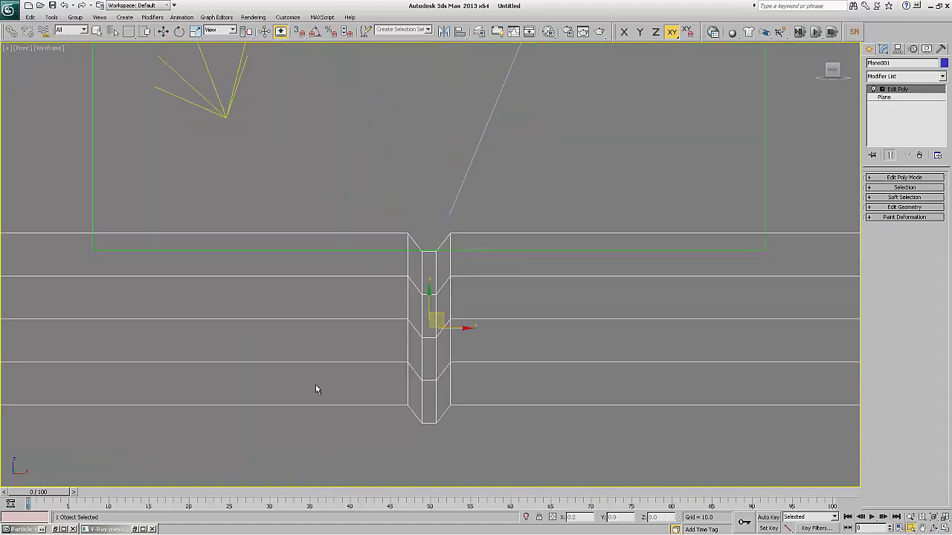
Advance the animation to frame 24 and look almost end-on along the groove, enlarging the area where the fluid lands
drag(62, 492, 249, 493)
key(e)
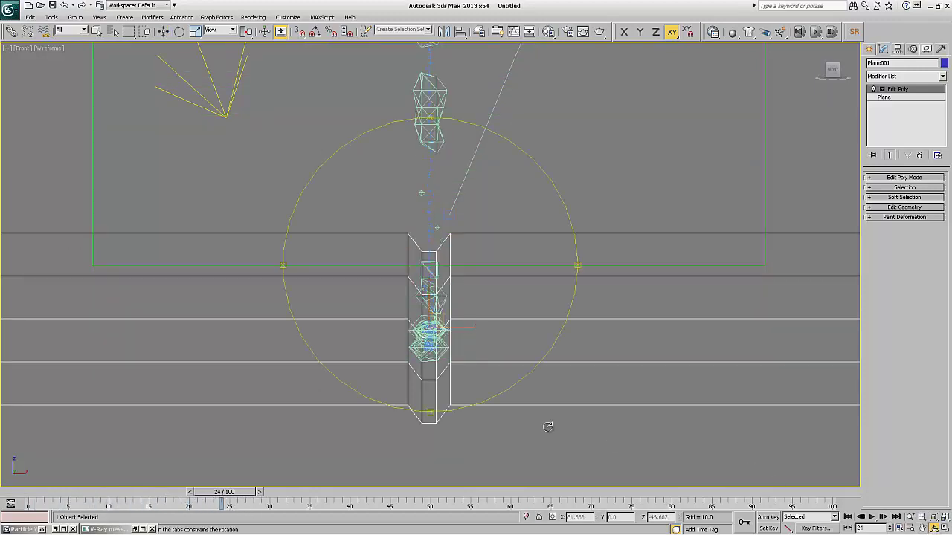
alt+middle_drag(435, 409, 433, 407)
key(w)
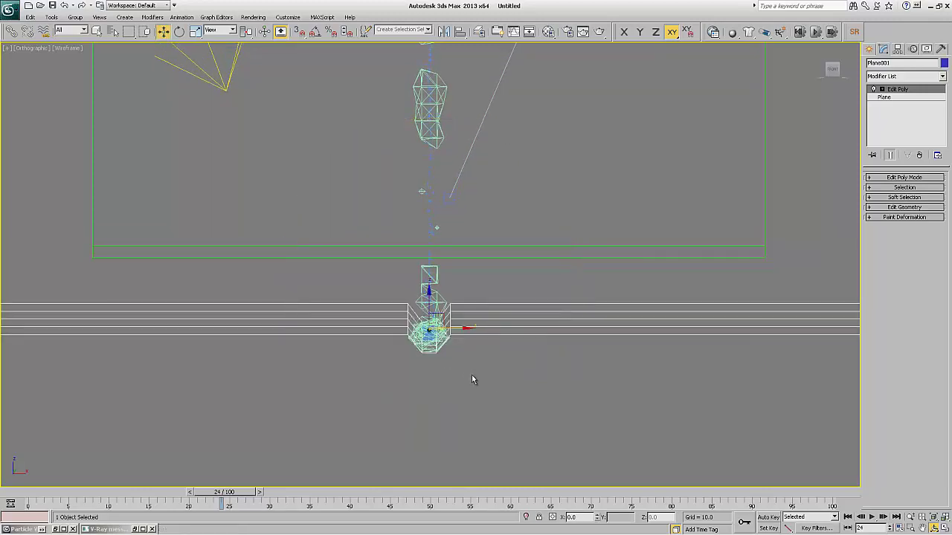
click(922, 529)
drag(424, 319, 421, 306)
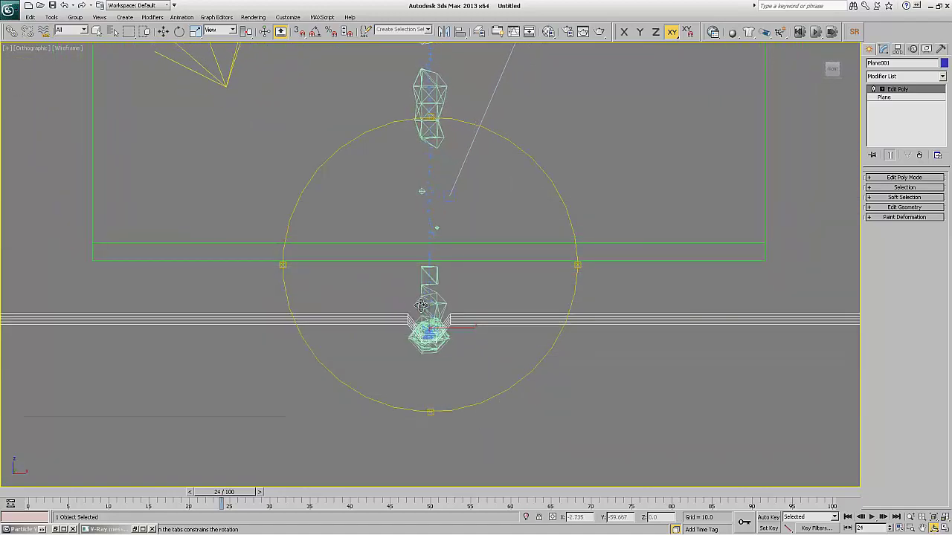
right_click(466, 340)
click(913, 530)
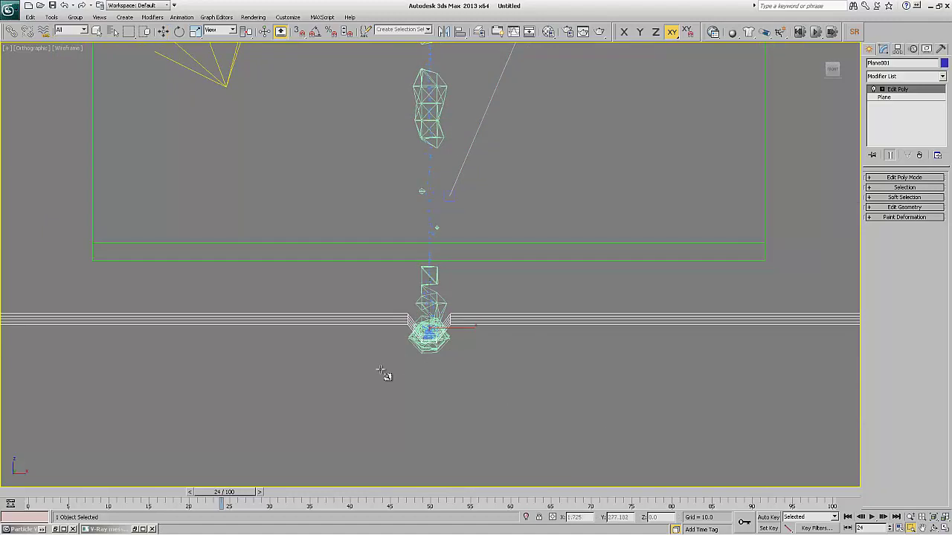
drag(360, 382, 513, 279)
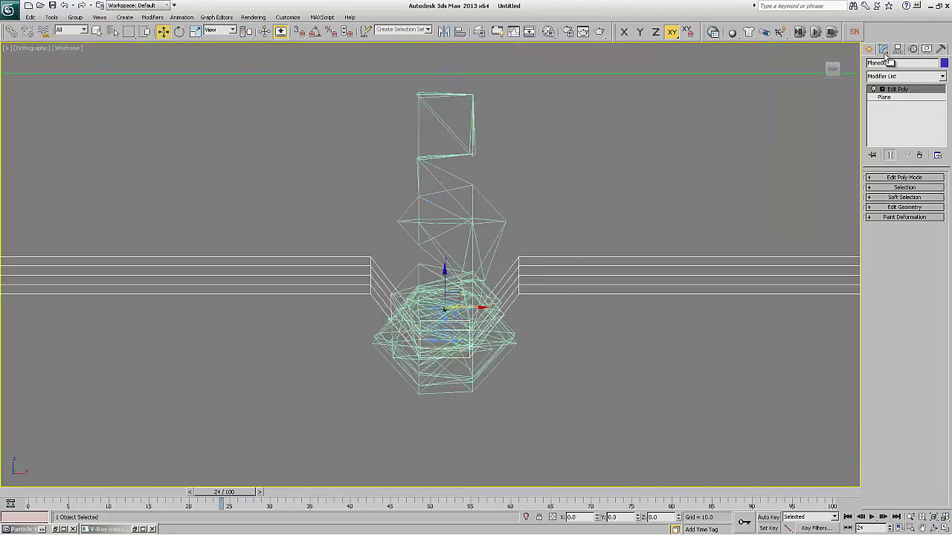
Clone the grooved ground plane in place as an independent copy
right_click(533, 282)
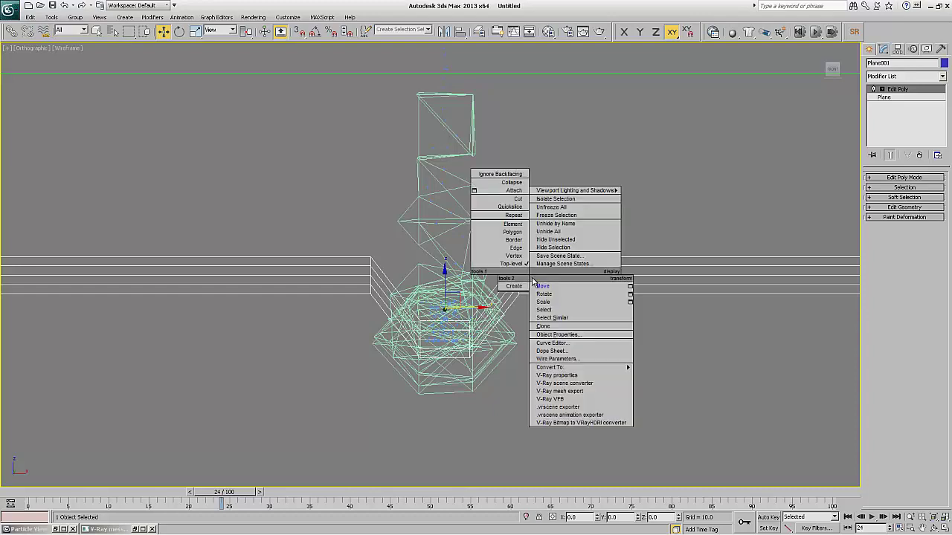
click(550, 331)
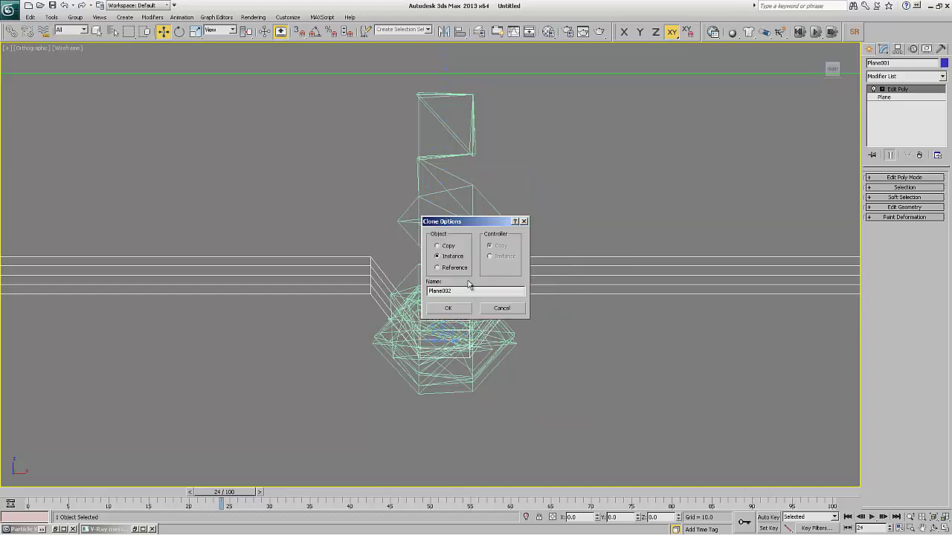
click(438, 246)
click(448, 308)
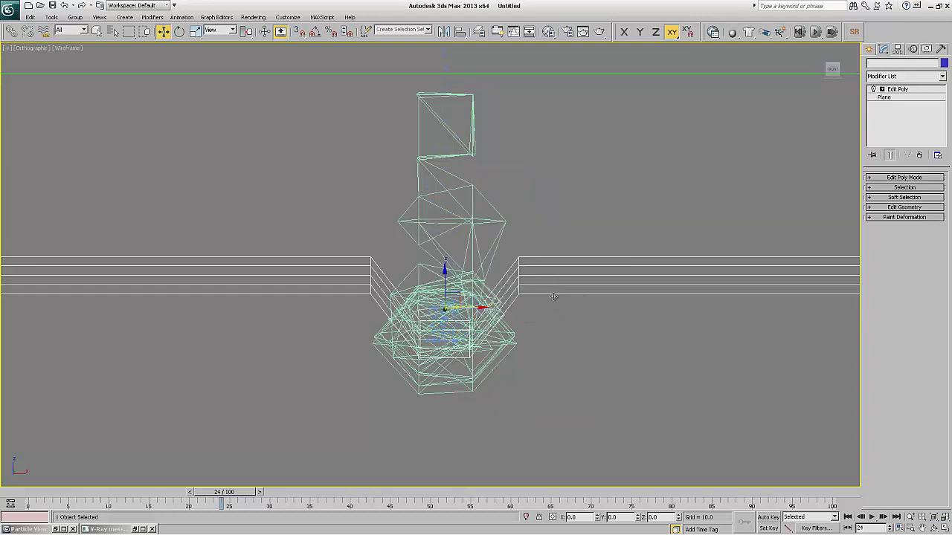
Hide the original Plane001 and select its copy, Plane002
click(396, 266)
key(h)
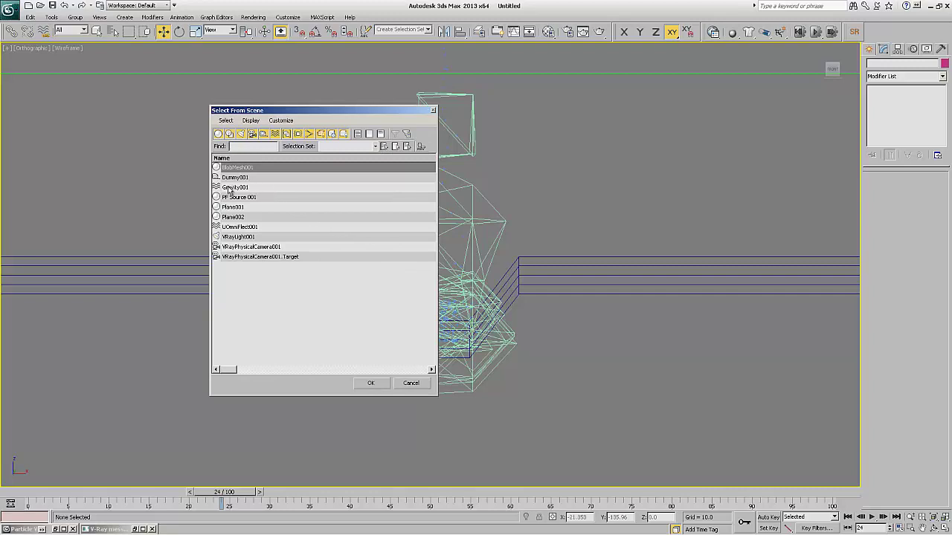
double_click(233, 207)
right_click(590, 238)
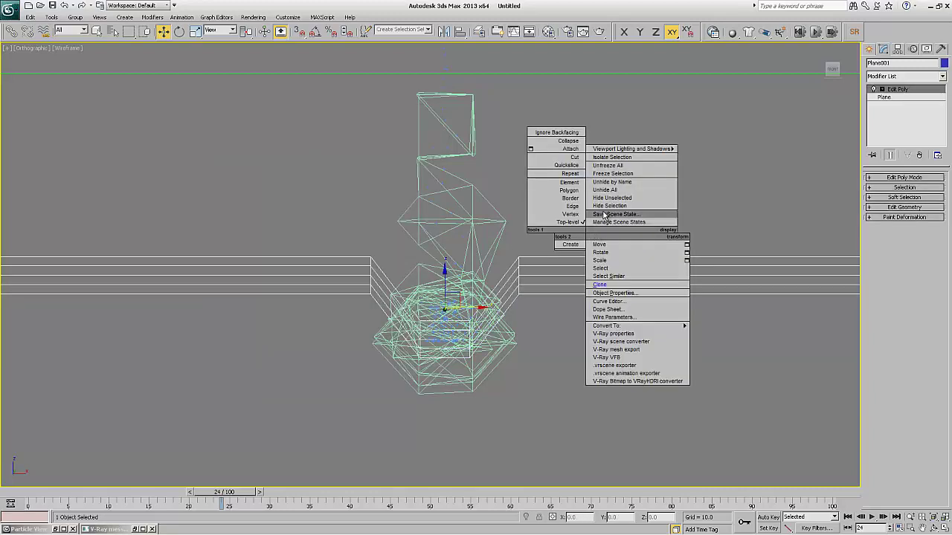
click(596, 221)
click(578, 295)
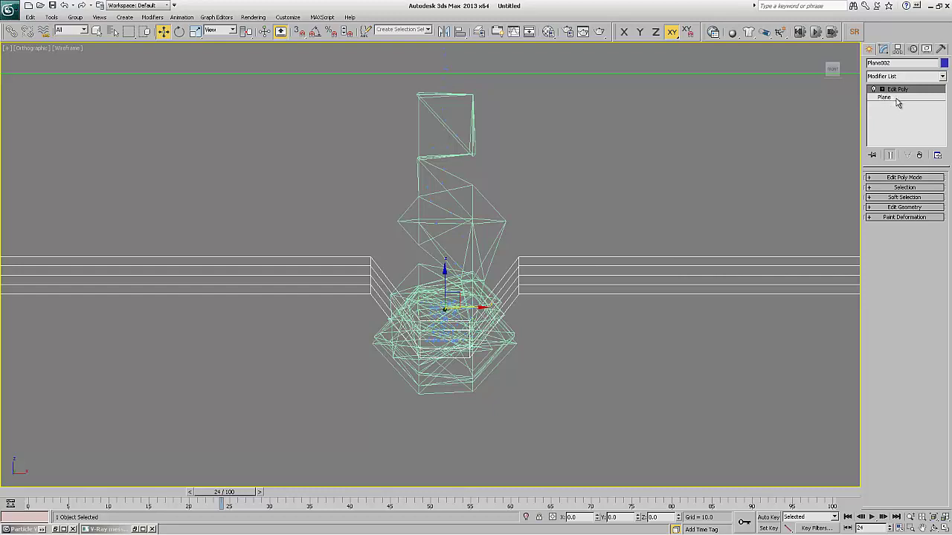
Select the copied plane's groove-floor vertices and pick Plane002 as the reference coordinate system
click(905, 187)
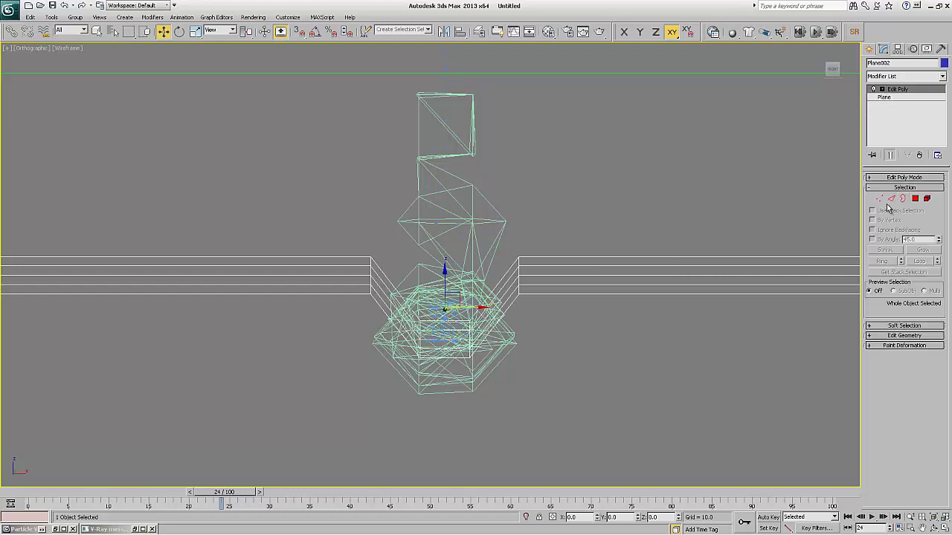
click(879, 198)
click(197, 33)
click(221, 30)
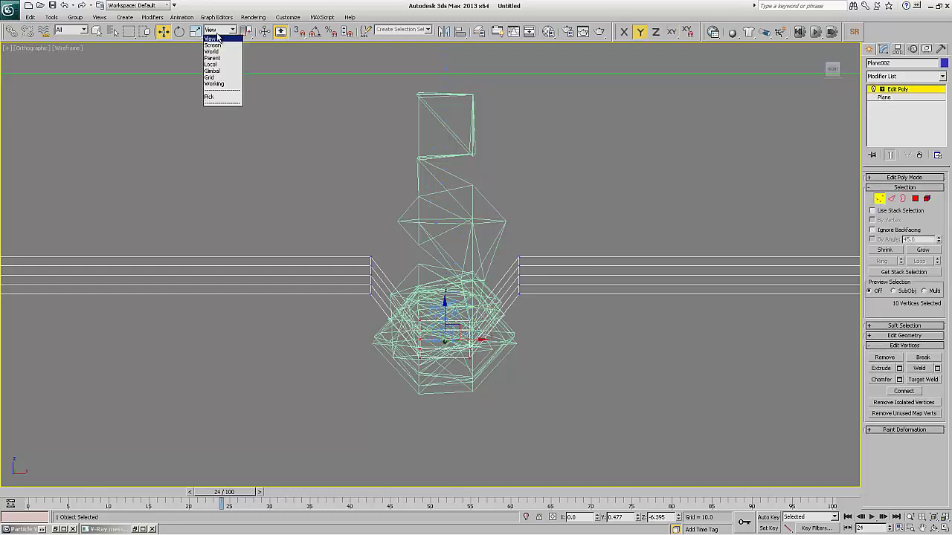
click(219, 102)
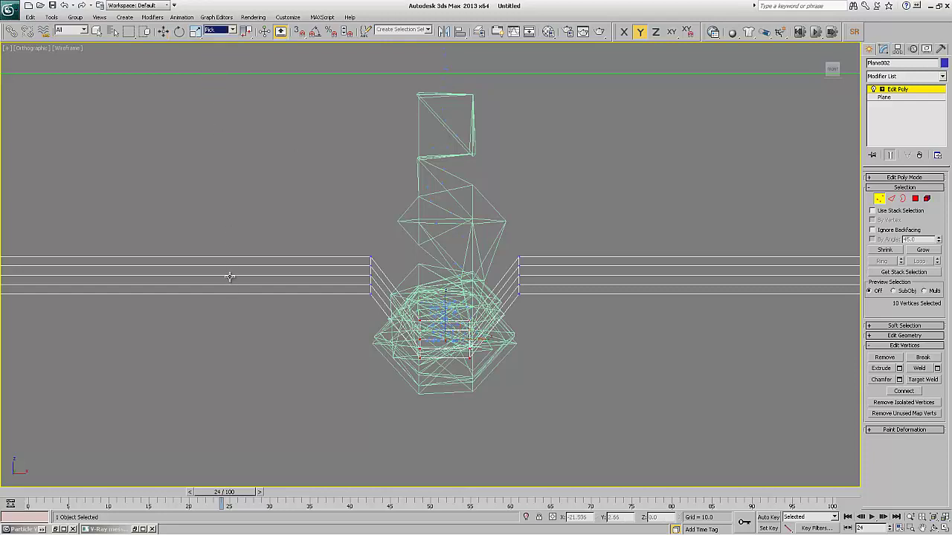
click(229, 281)
Move the selected groove-floor vertices down along Z to the fluid mesh's lowest point, and leave vertex editing
key(w)
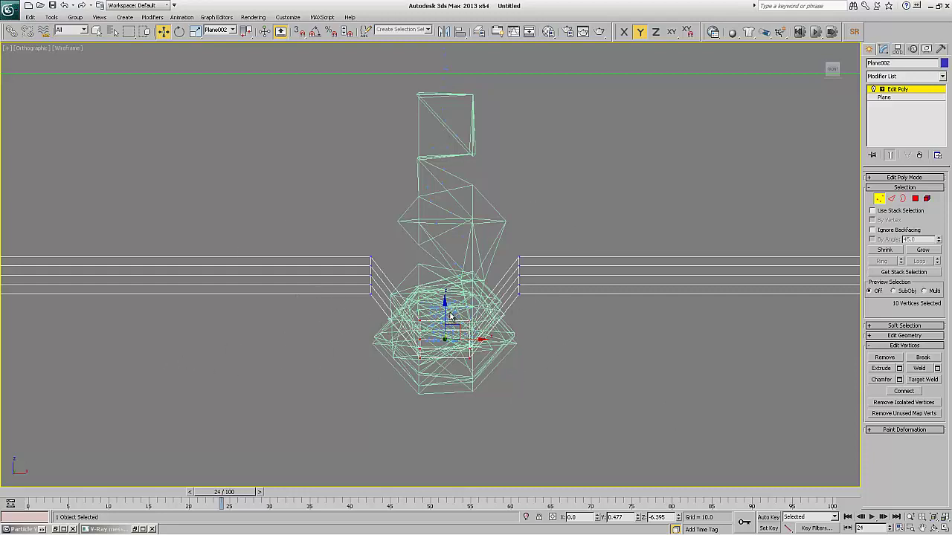
key(F7)
drag(444, 311, 449, 381)
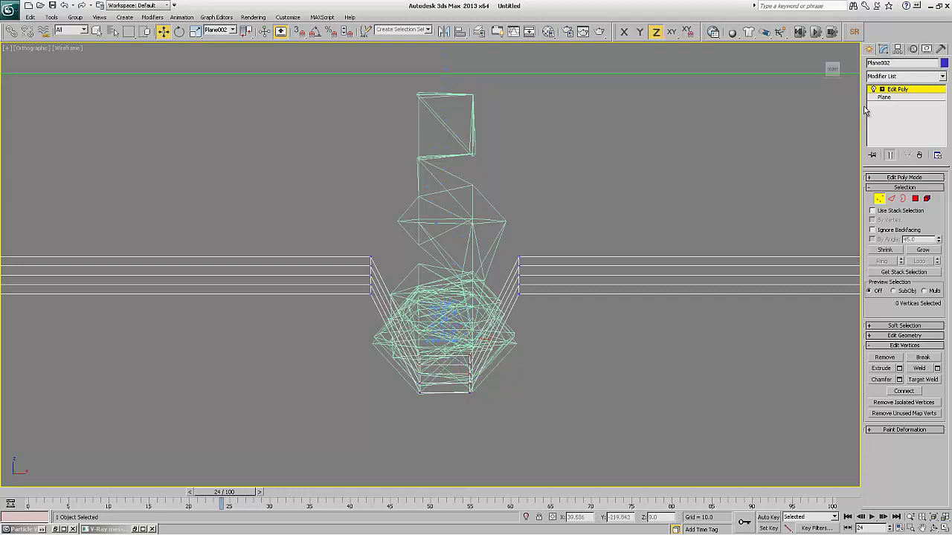
key(1)
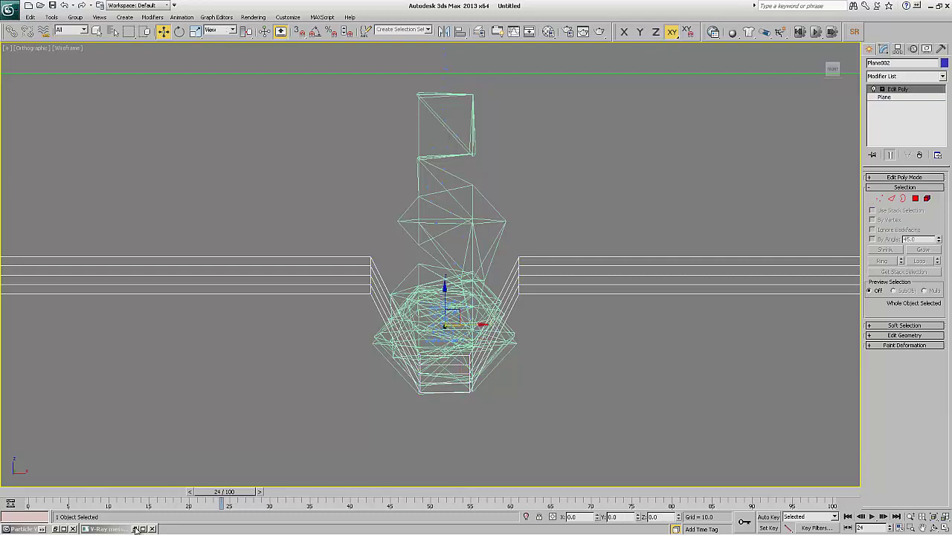
Select BlobMesh001 and set its viewport evaluation coarseness to 1.0
click(56, 528)
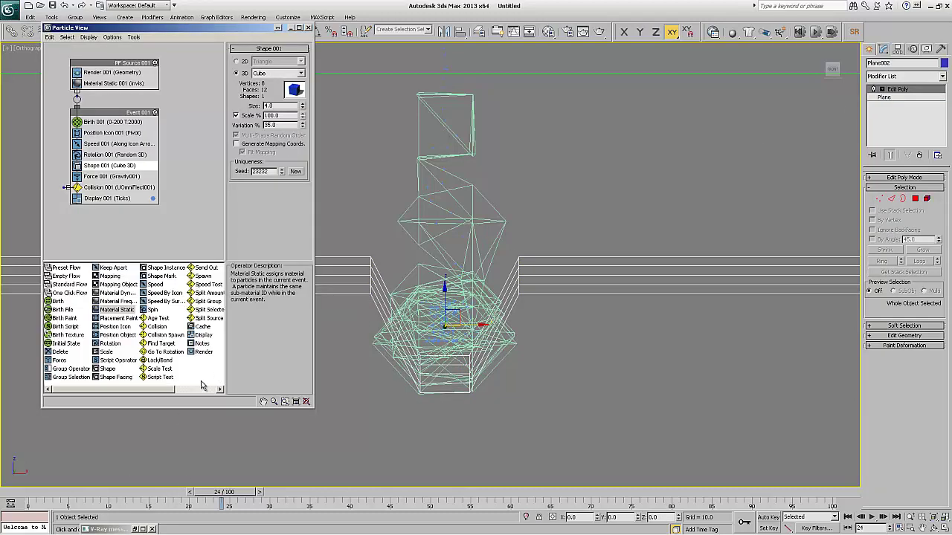
click(278, 28)
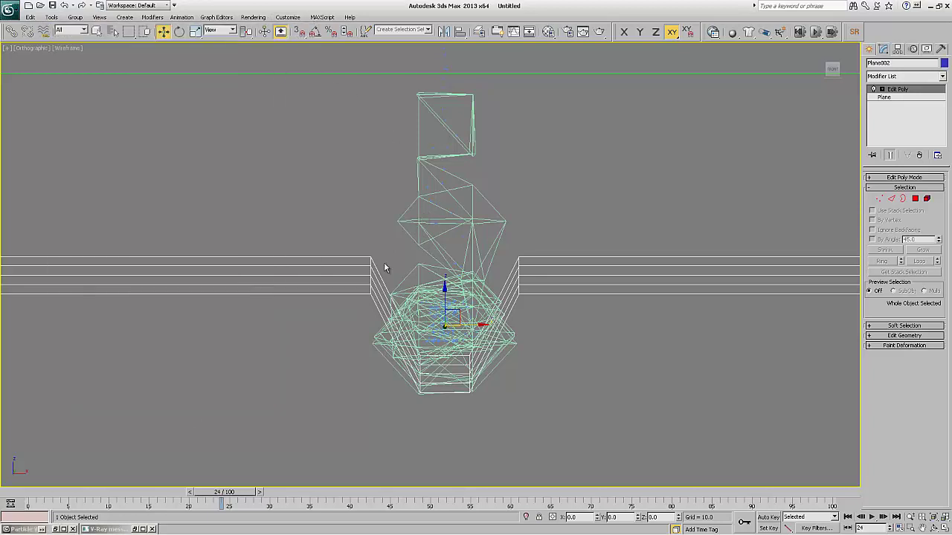
click(359, 245)
key(h)
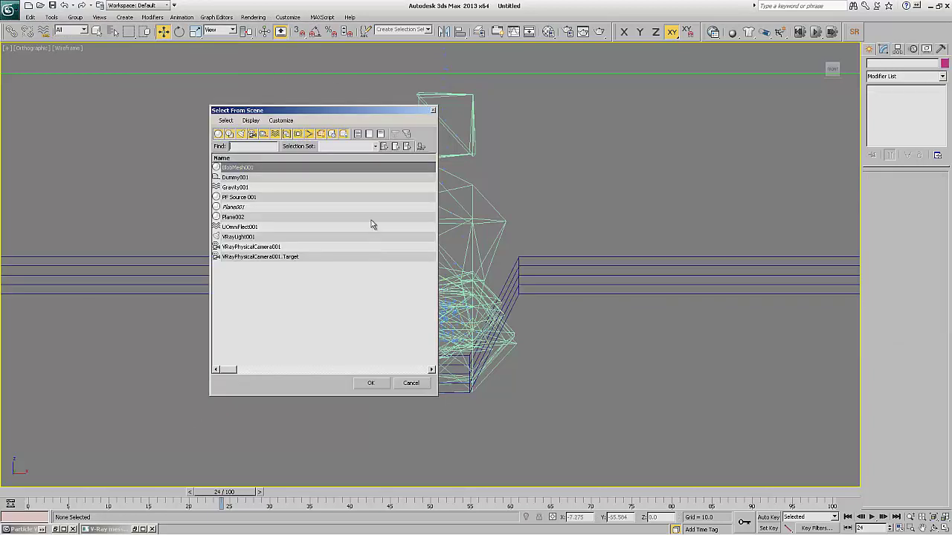
double_click(236, 167)
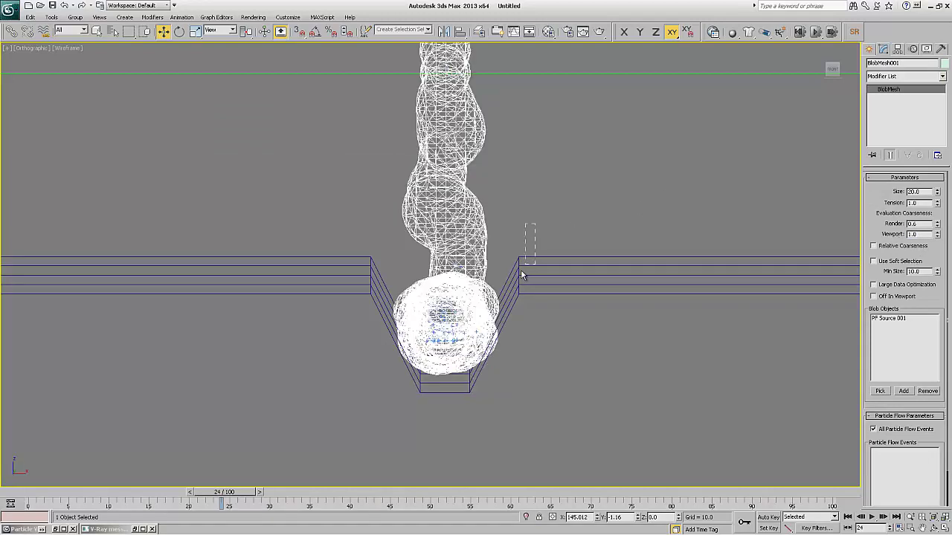
Raise the groove-floor vertices of Plane002 slightly along Z so the floor sits just beneath the refined fluid mesh
click(560, 296)
key(1)
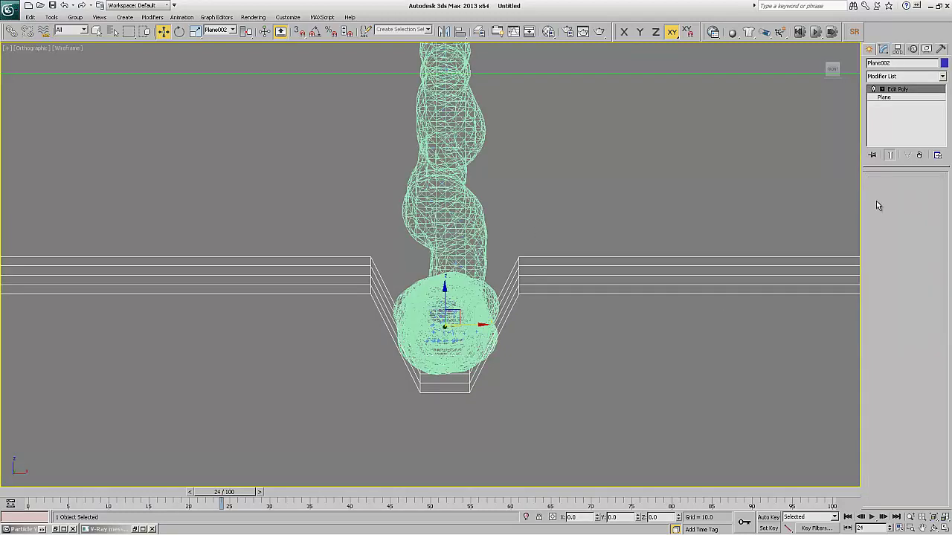
drag(394, 429, 499, 296)
drag(446, 345, 445, 338)
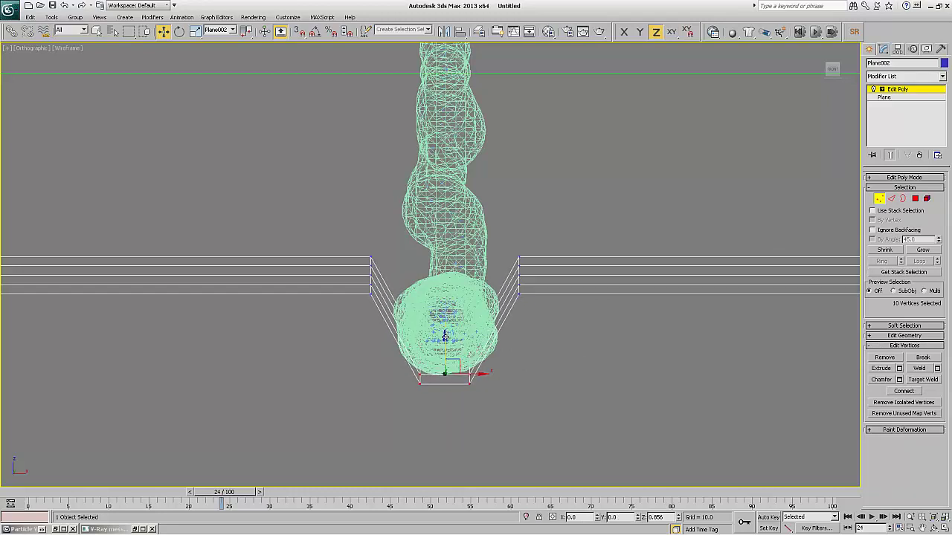
Scale the groove's upper-edge vertices inward along X, using Plane002 as the reference coordinate system, to narrow the opening
right_click(415, 375)
click(430, 398)
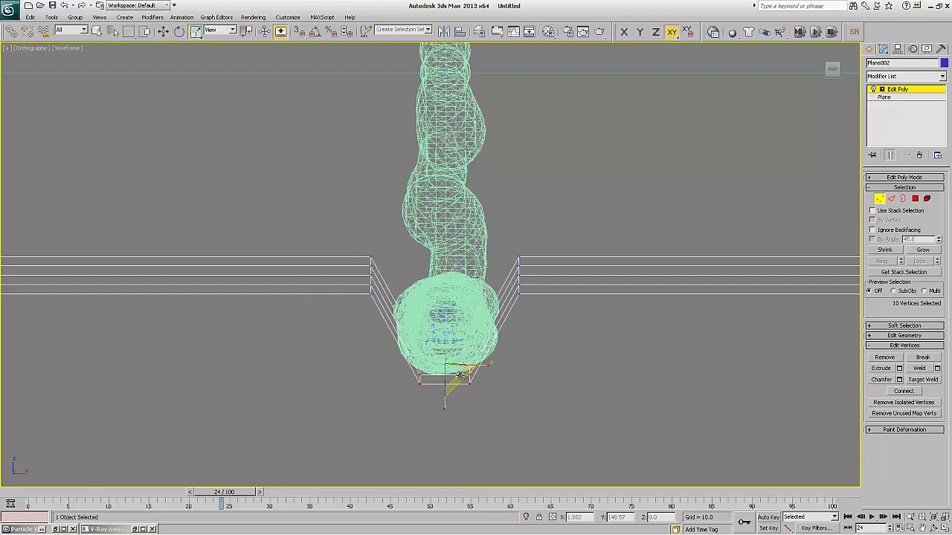
click(221, 30)
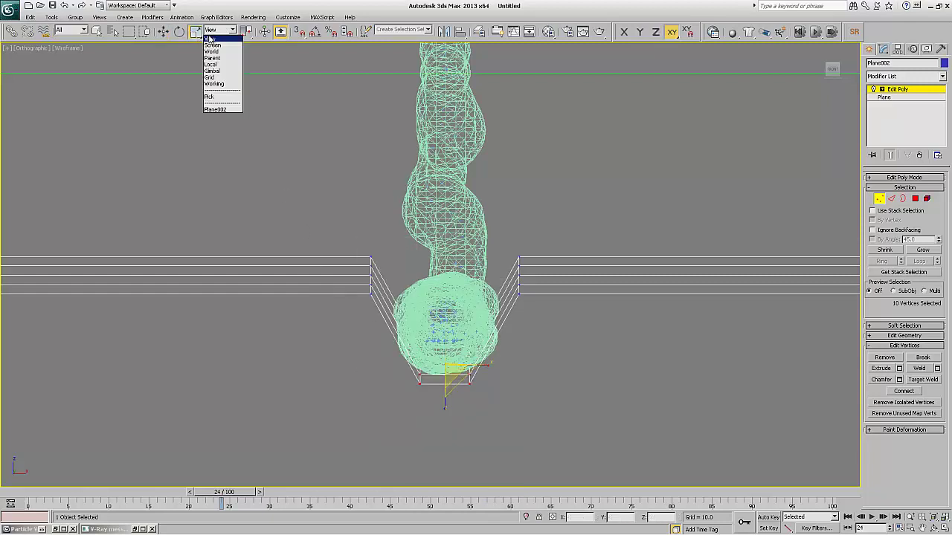
click(223, 111)
drag(245, 33, 246, 83)
drag(337, 230, 545, 311)
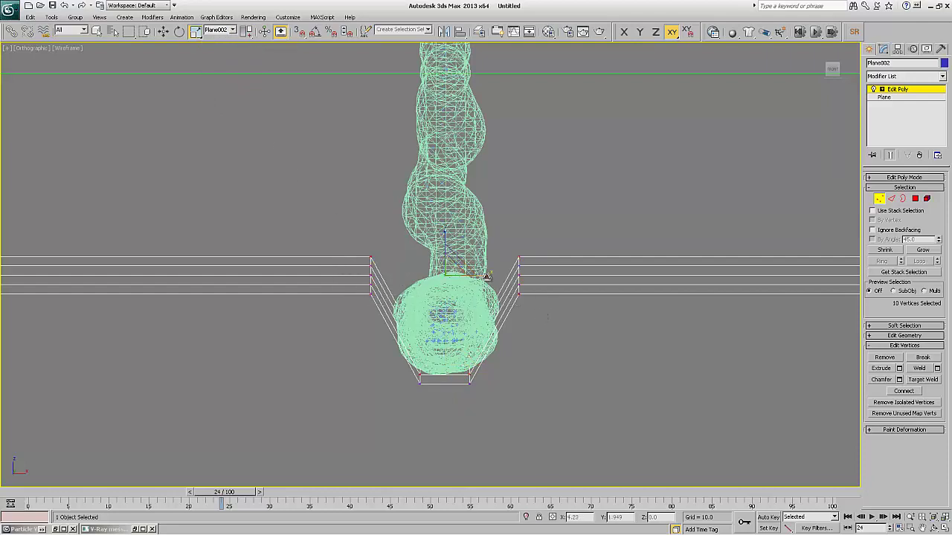
drag(485, 276, 478, 277)
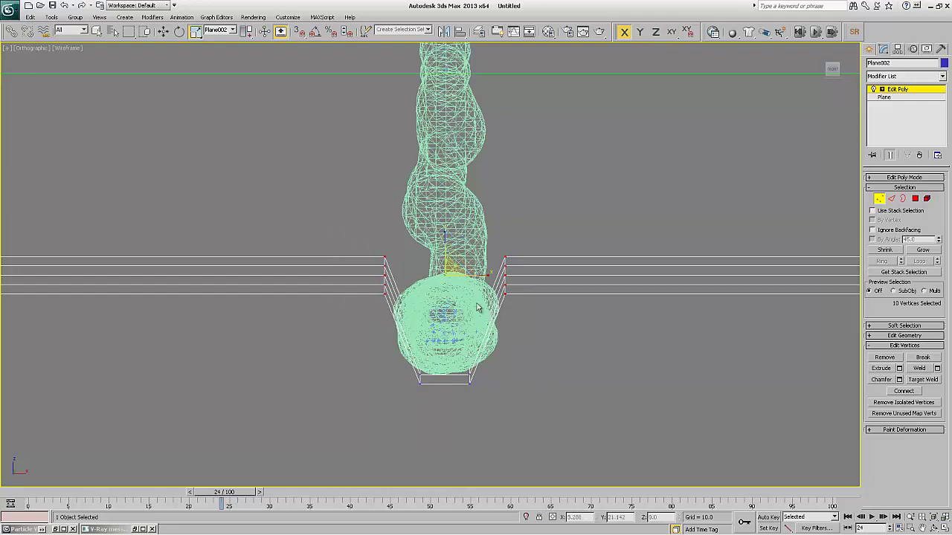
Scale the groove-floor vertices outward along X to widen the floor, and leave vertex editing
drag(392, 435, 504, 315)
drag(484, 277, 512, 278)
click(880, 200)
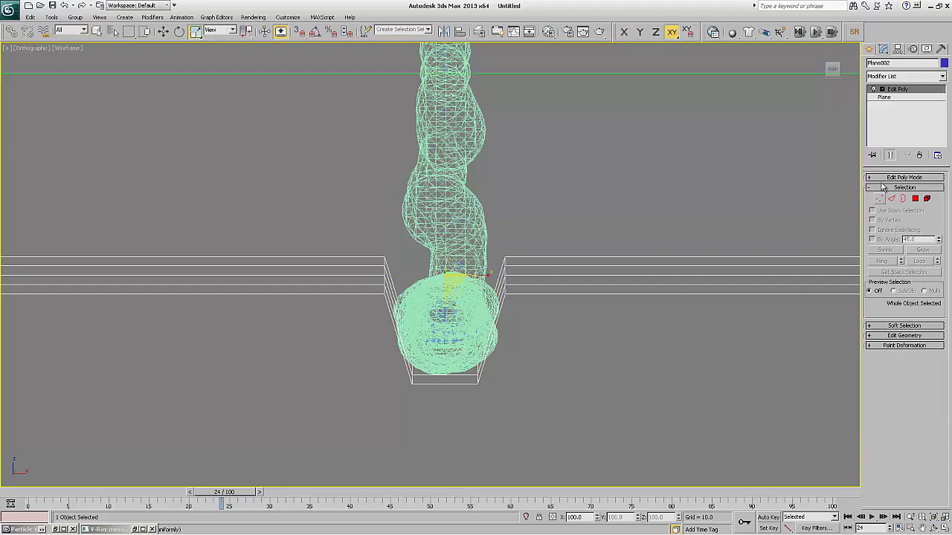
Add a MeshSmooth modifier to Plane002 and display the viewport shaded with edged faces
click(909, 77)
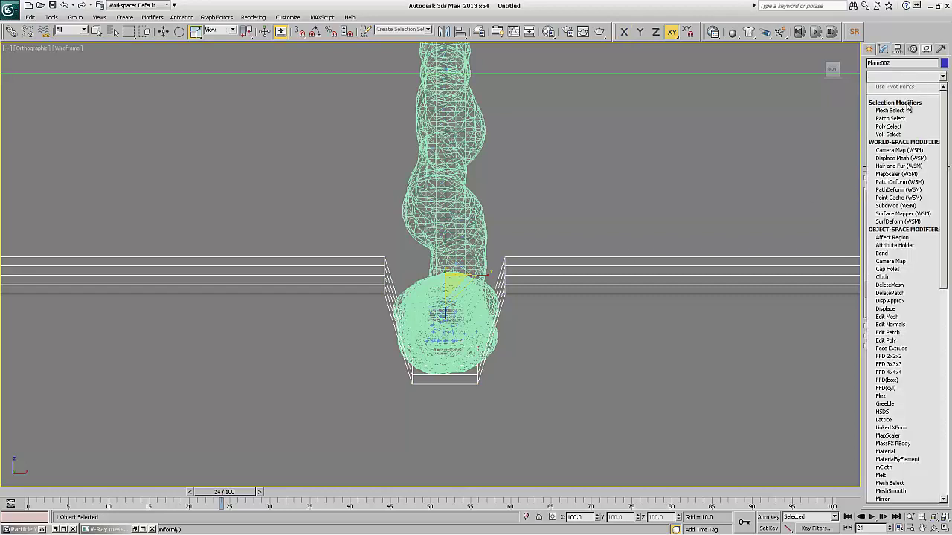
click(890, 490)
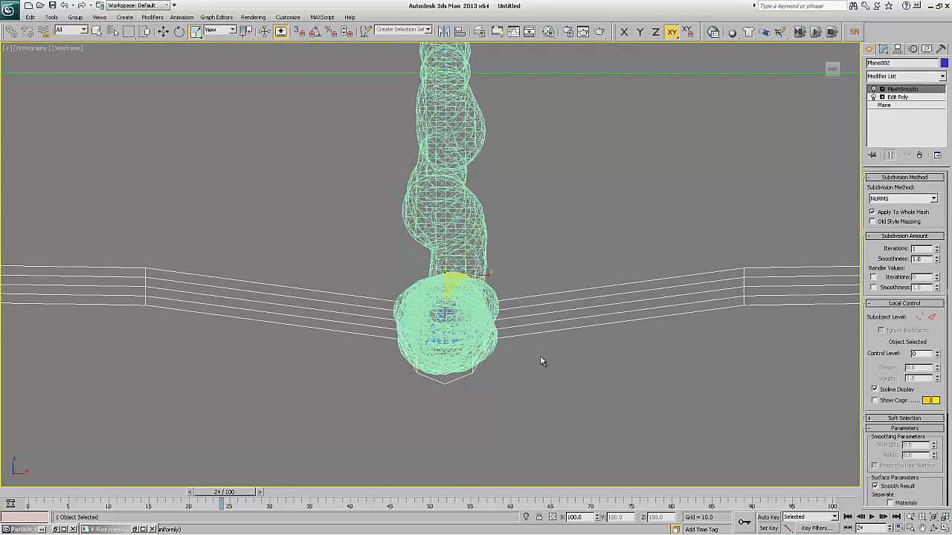
click(65, 49)
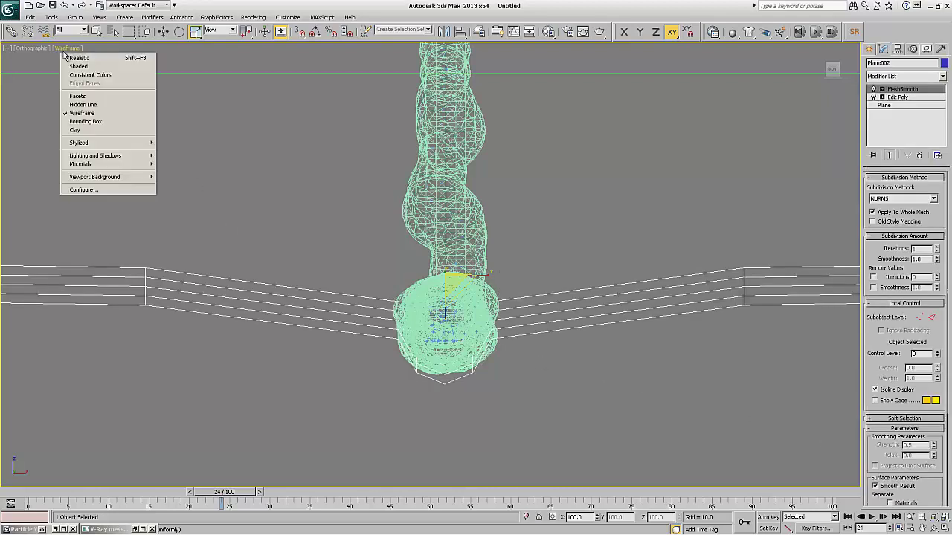
click(75, 67)
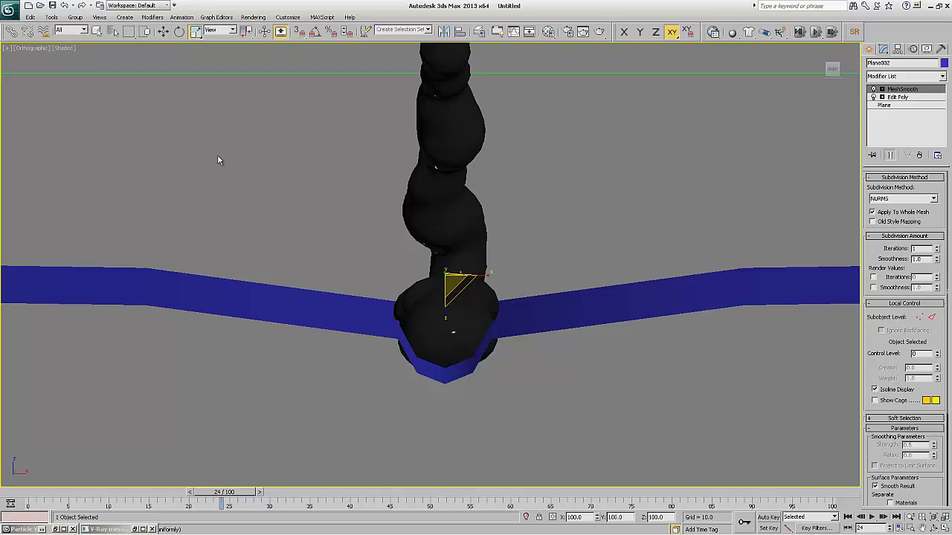
click(63, 48)
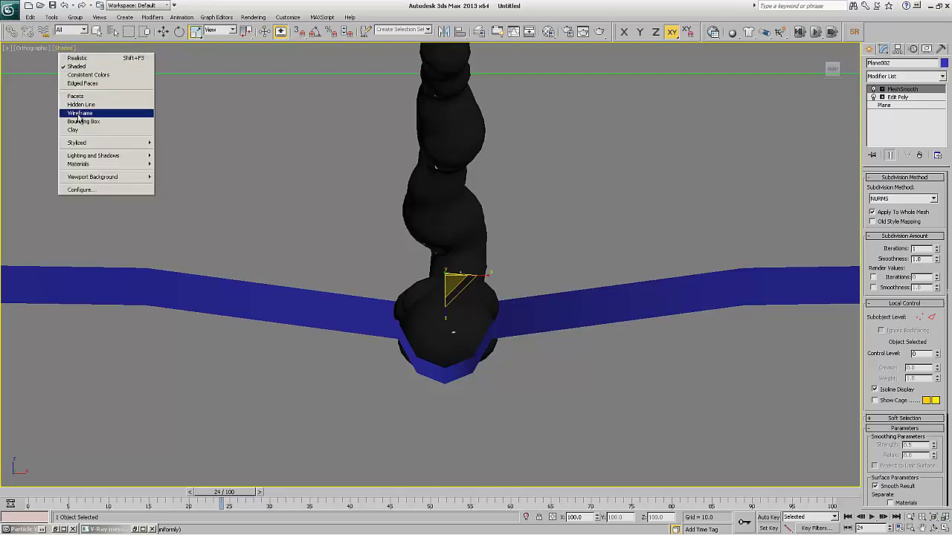
click(78, 83)
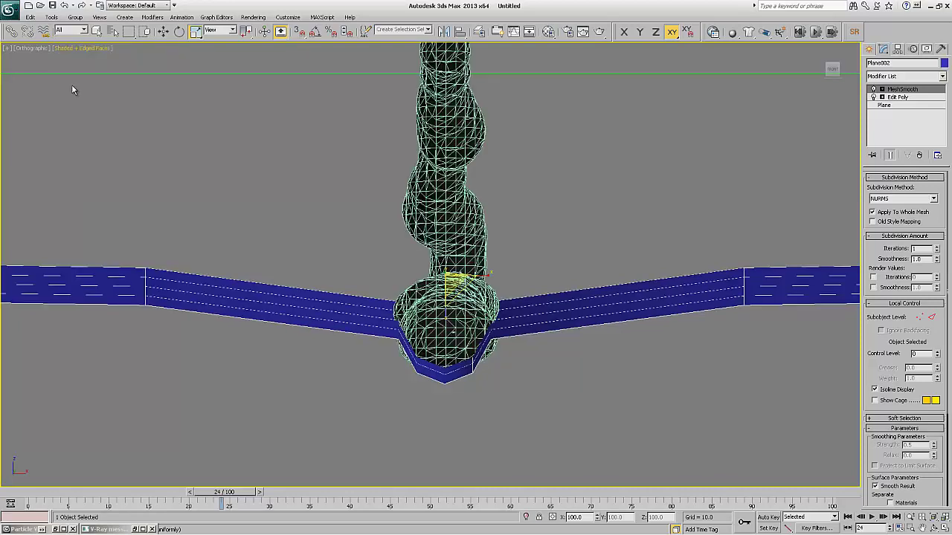
Return to edge editing in Plane002's Edit Poly modifier, keeping the groove's edges selected and the smoothed end result displayed
click(898, 98)
click(889, 156)
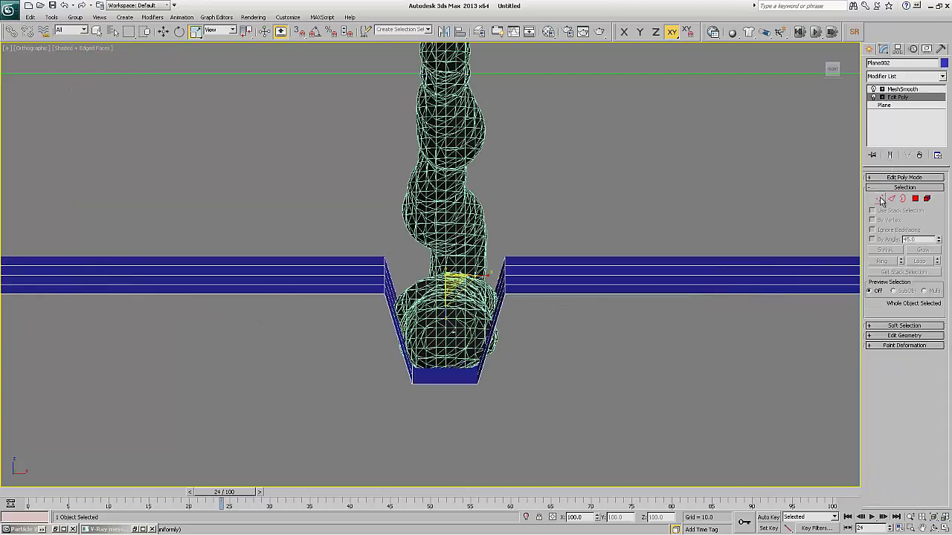
click(879, 198)
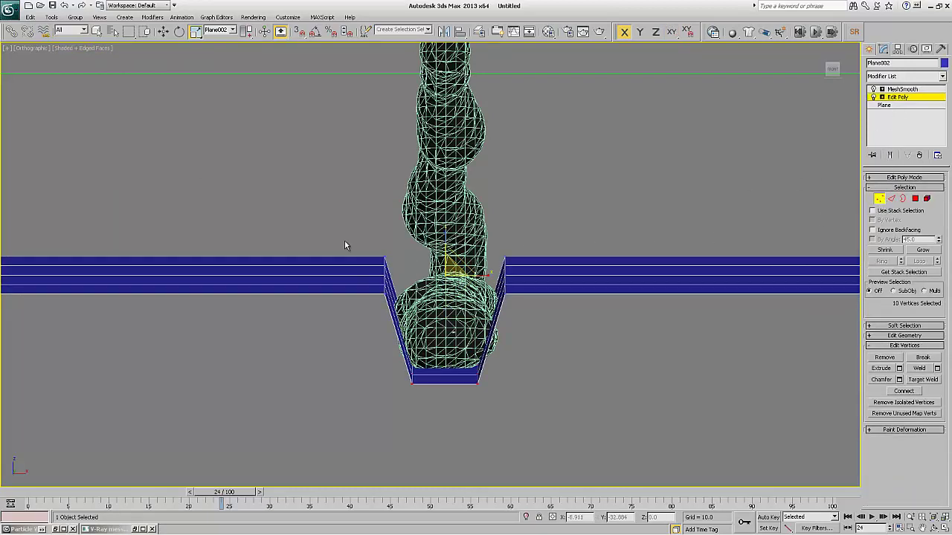
click(891, 198)
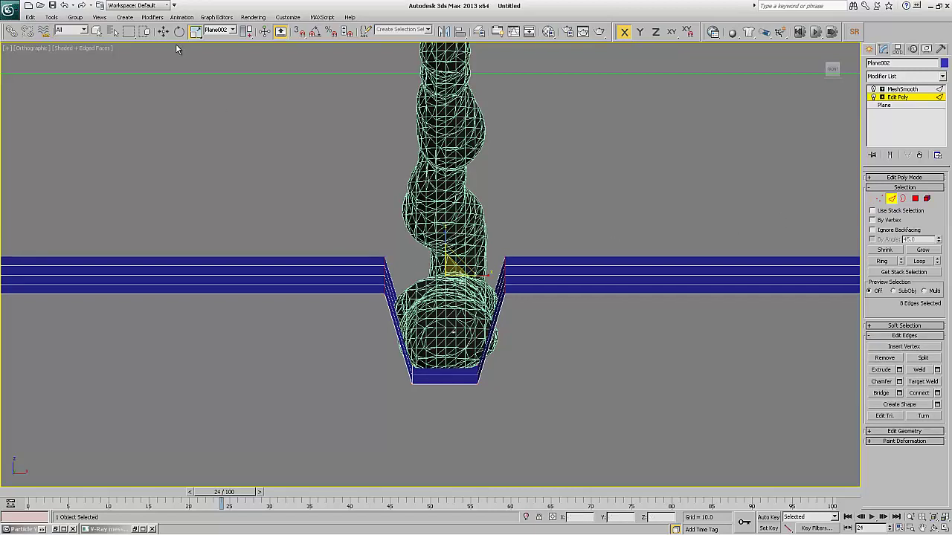
click(890, 155)
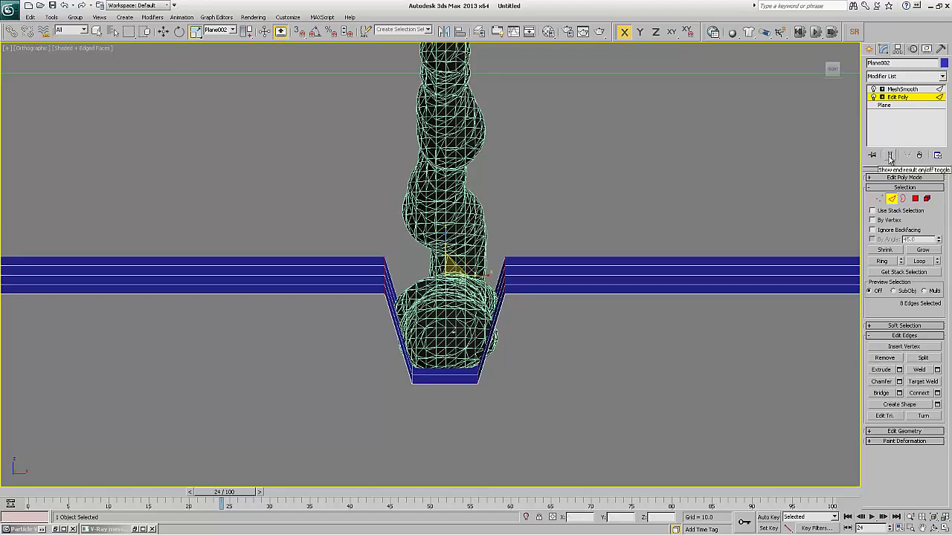
click(903, 188)
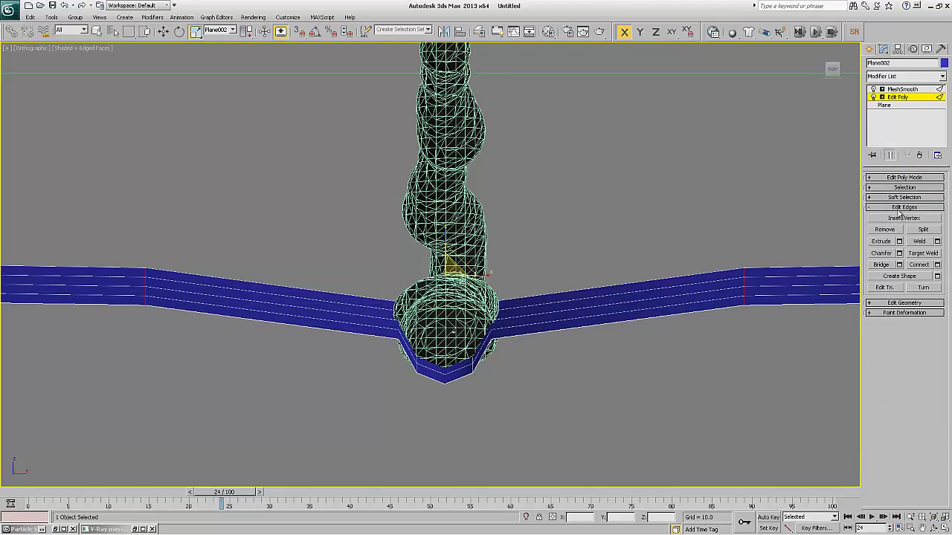
click(899, 253)
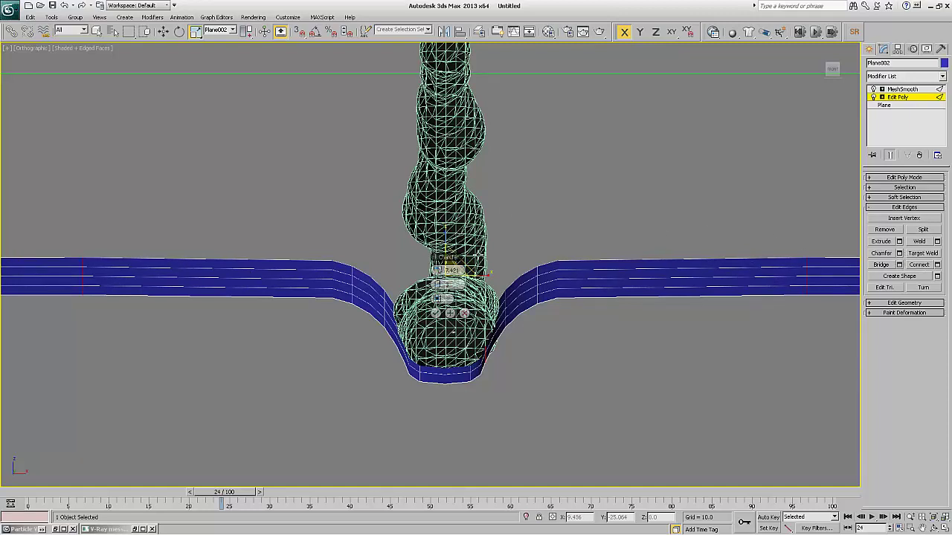
click(465, 313)
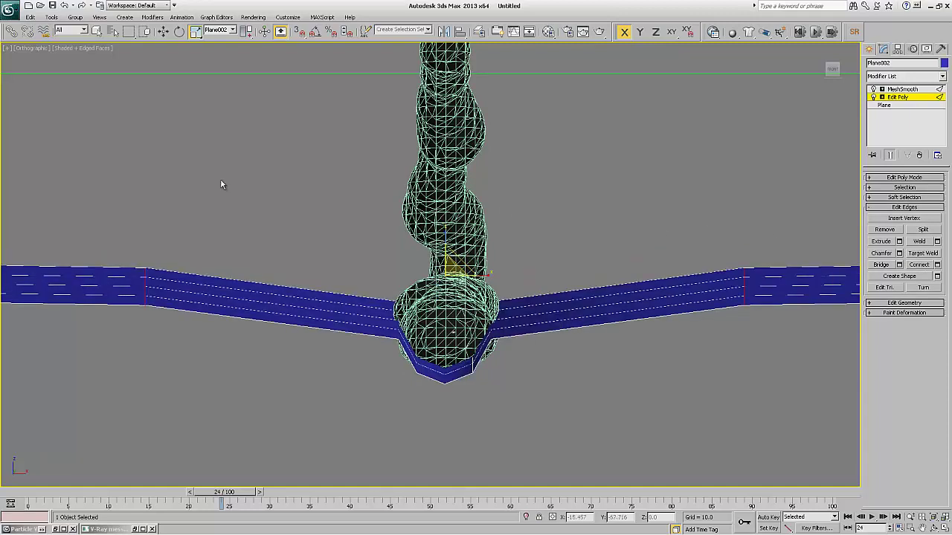
click(30, 17)
click(34, 27)
click(30, 19)
click(34, 28)
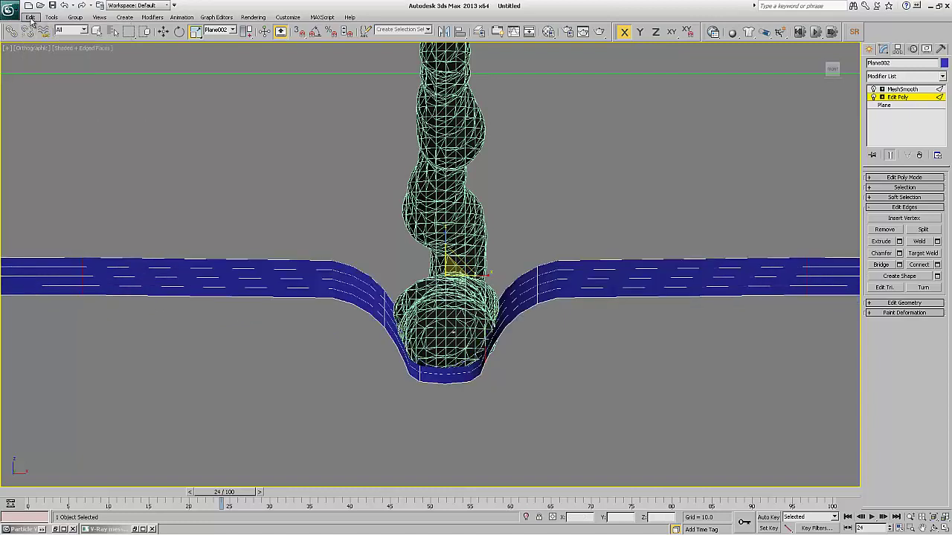
click(30, 18)
click(35, 27)
click(30, 18)
click(34, 28)
click(30, 18)
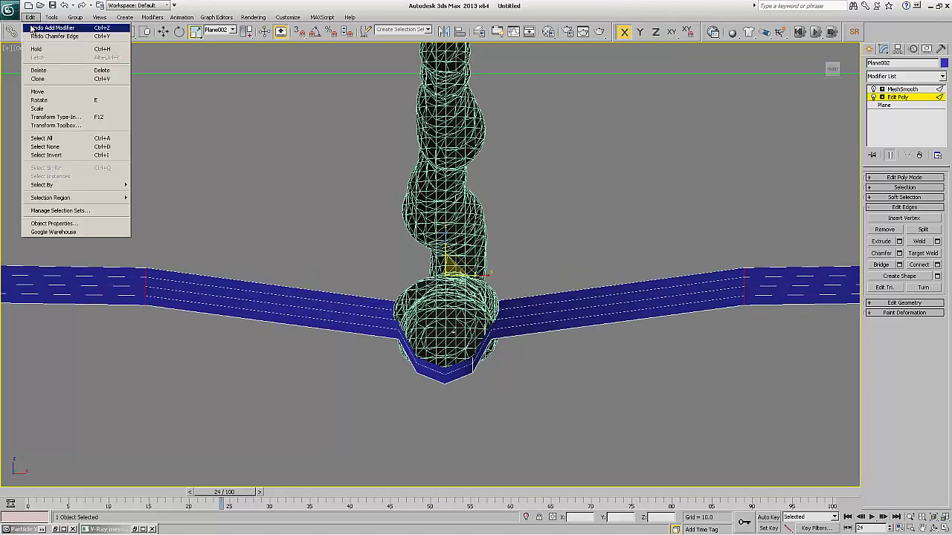
click(195, 102)
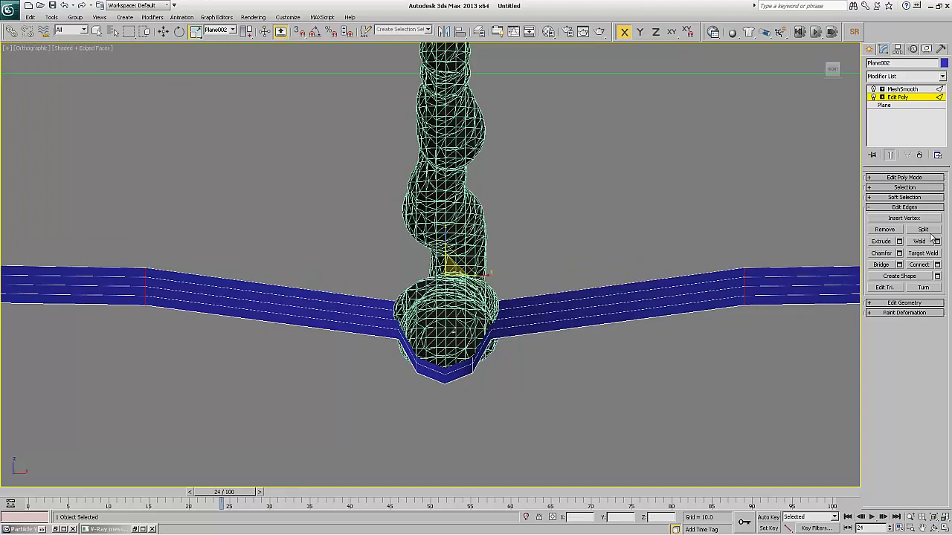
Chamfer the selected groove edges of Plane002 by 0.628 with 2 segments
click(899, 254)
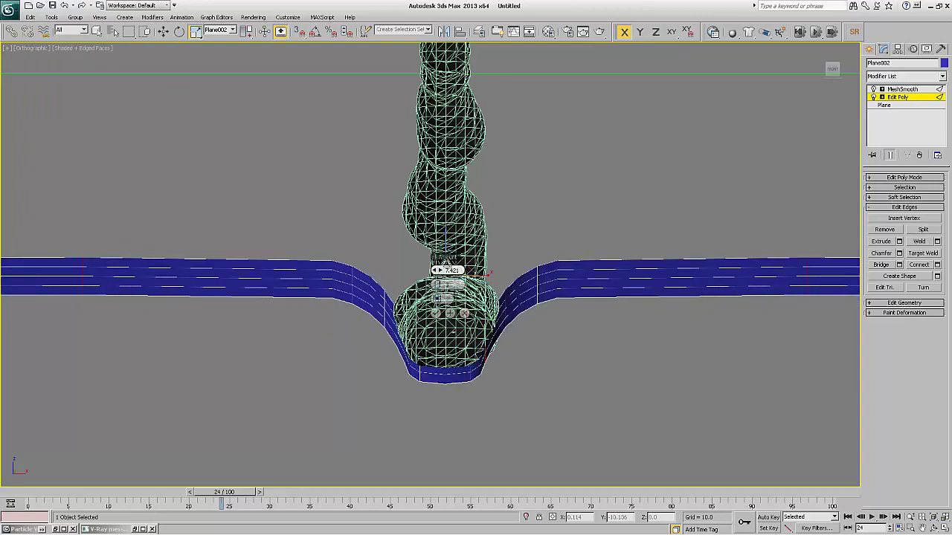
drag(446, 258, 280, 163)
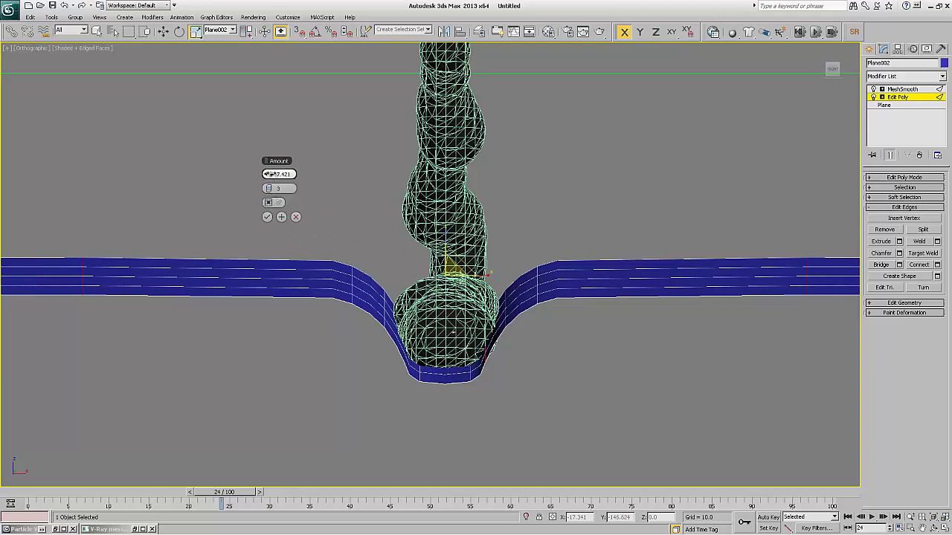
drag(270, 174, 125, 209)
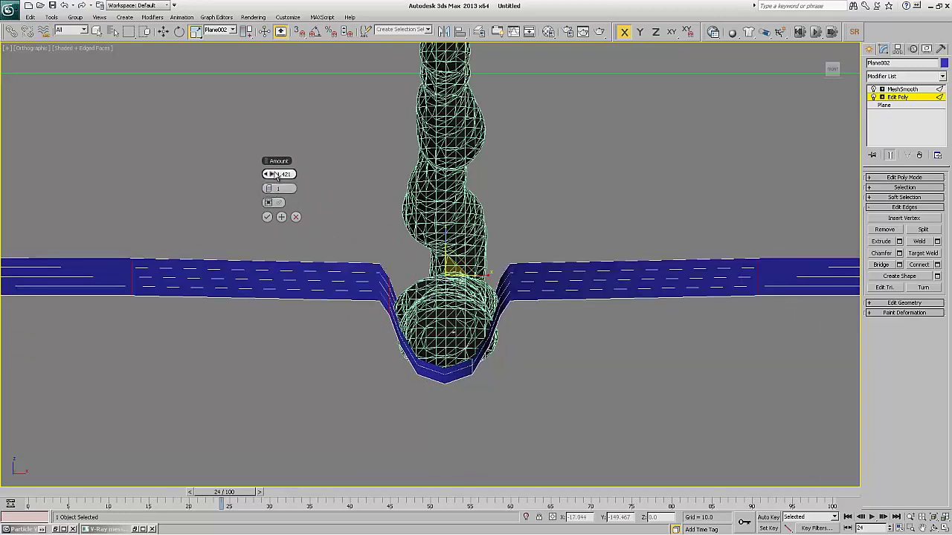
drag(275, 174, 274, 198)
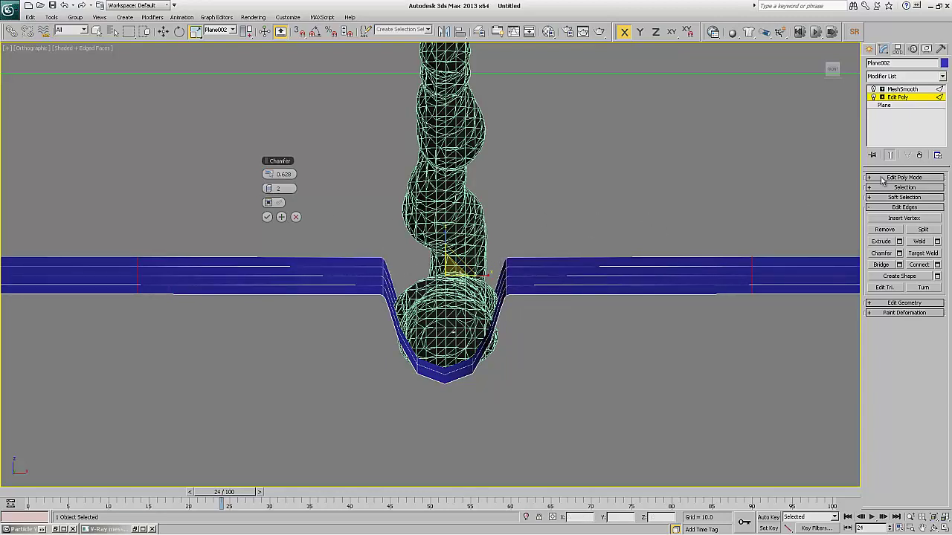
click(267, 217)
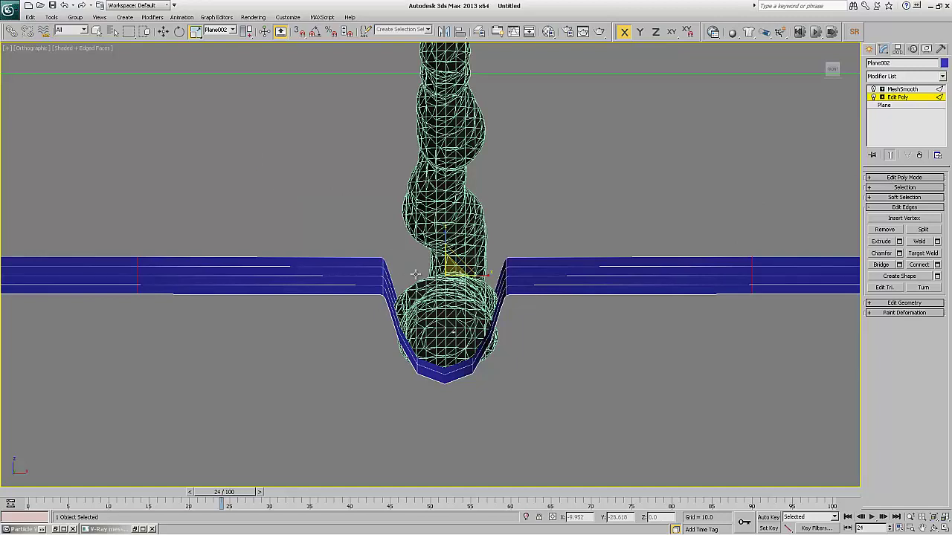
At vertex level, scale the groove-floor vertices outward and the upper-edge vertices slightly inward along X to steepen the walls
click(905, 189)
click(879, 198)
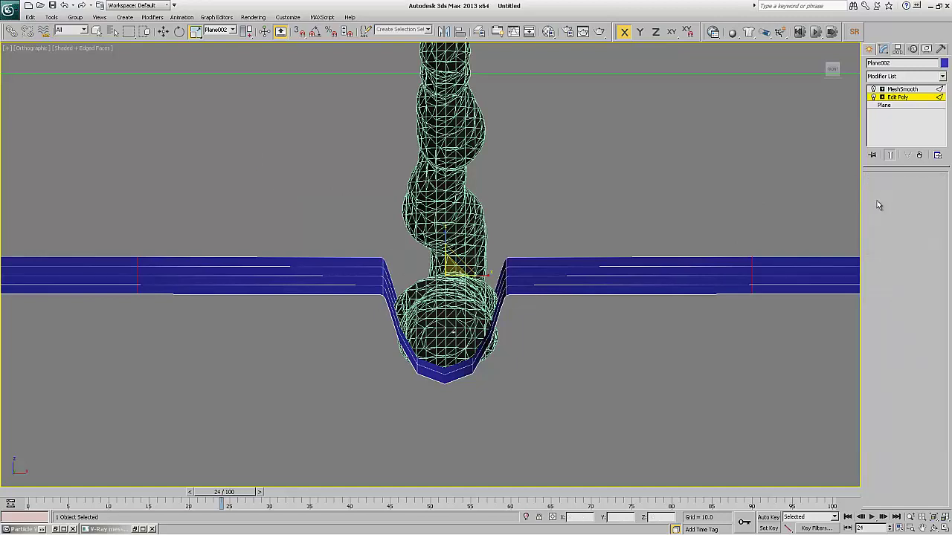
drag(348, 226, 420, 296)
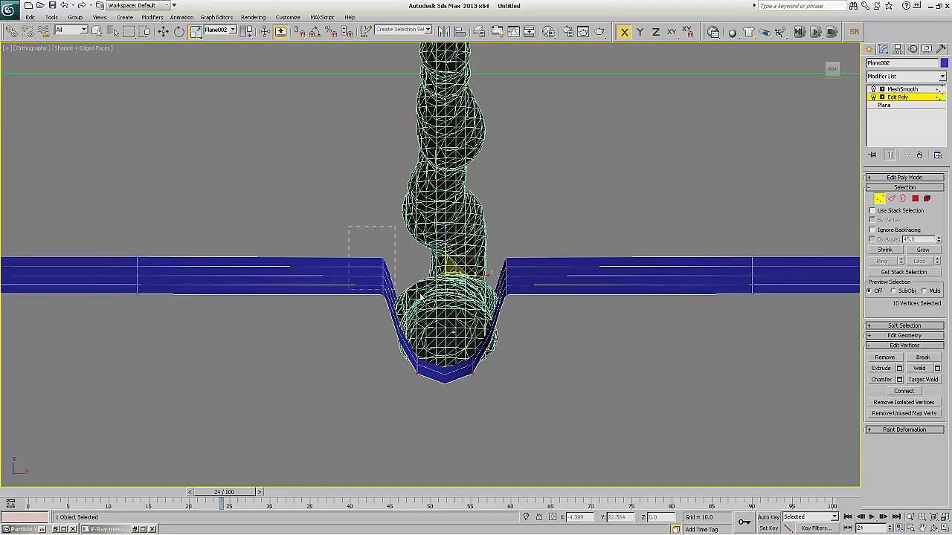
click(892, 155)
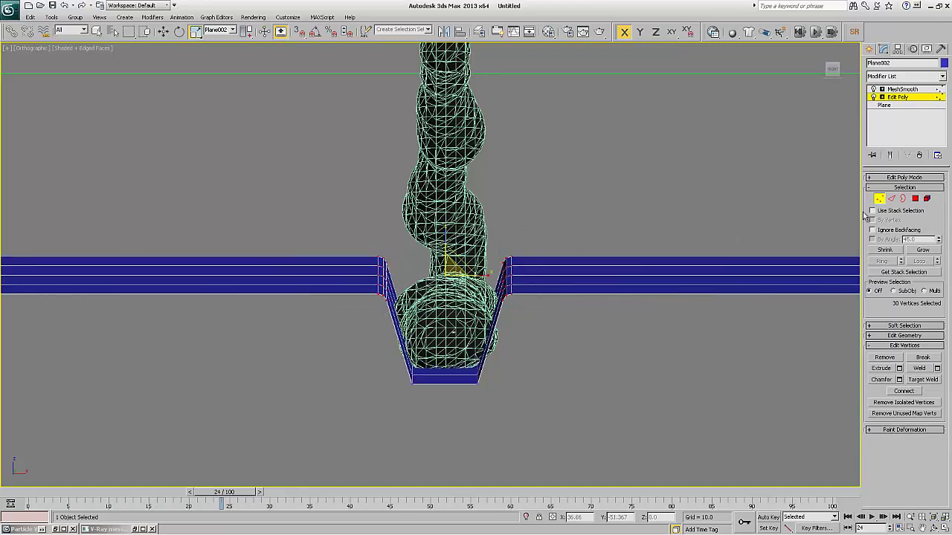
click(890, 156)
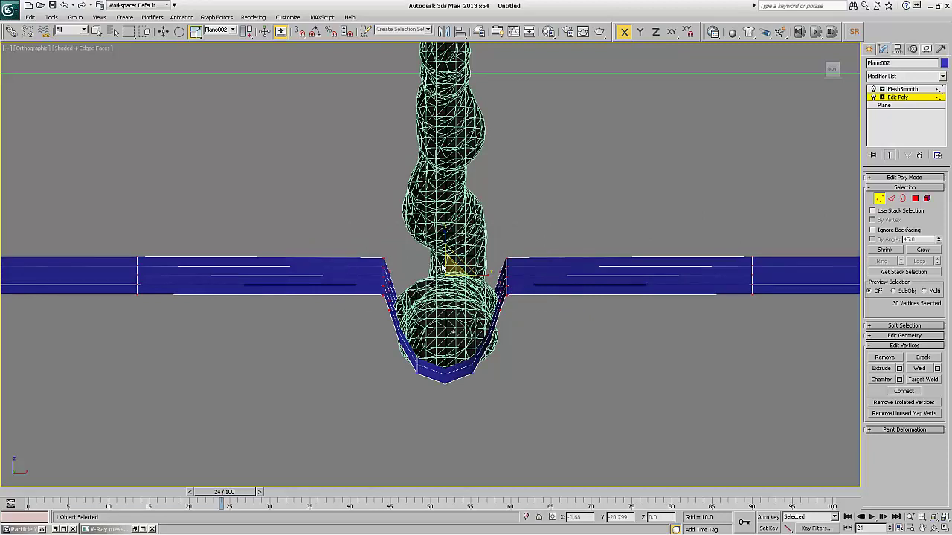
mouse_move(487, 276)
mouse_down()
mouse_move(405, 396)
mouse_move(484, 304)
mouse_move(484, 280)
mouse_move(505, 274)
mouse_up()
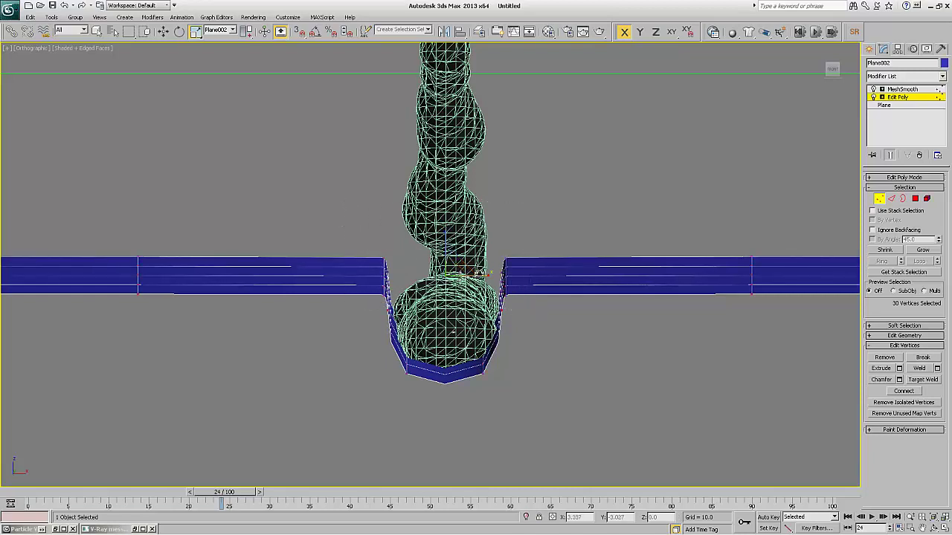
drag(487, 273, 482, 272)
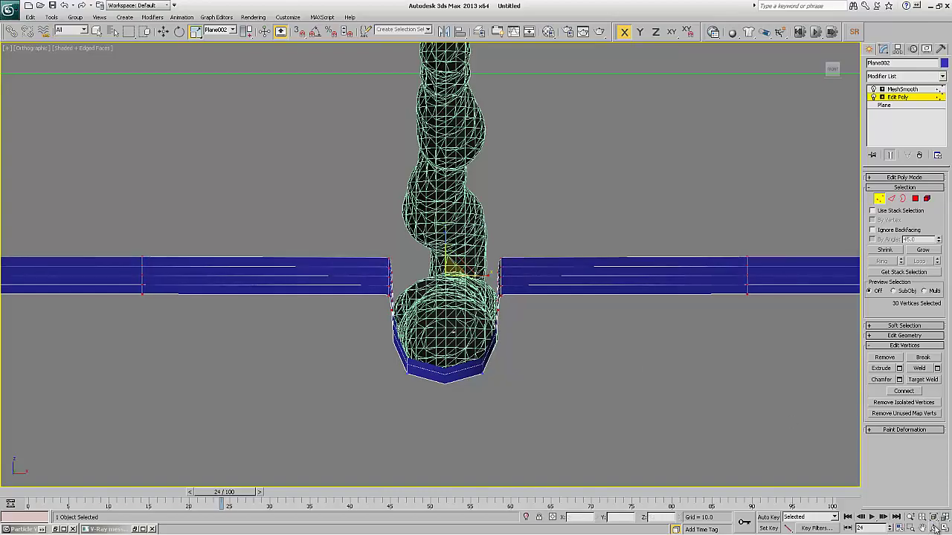
Switch to a maximized VRayPhysicalCamera001 view and leave vertex editing by returning to Plane002's MeshSmooth modifier
click(935, 528)
drag(455, 323, 436, 149)
key(alt+w)
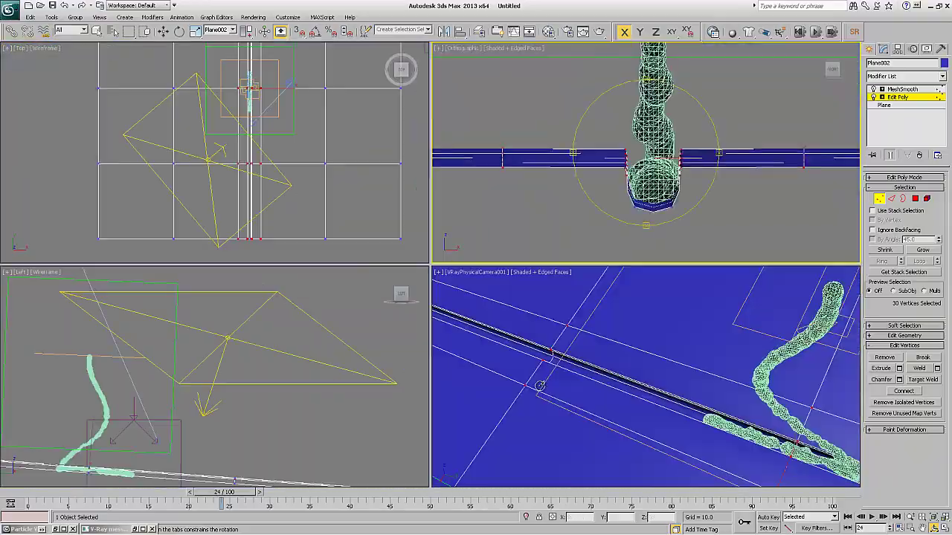
right_click(540, 385)
key(alt+w)
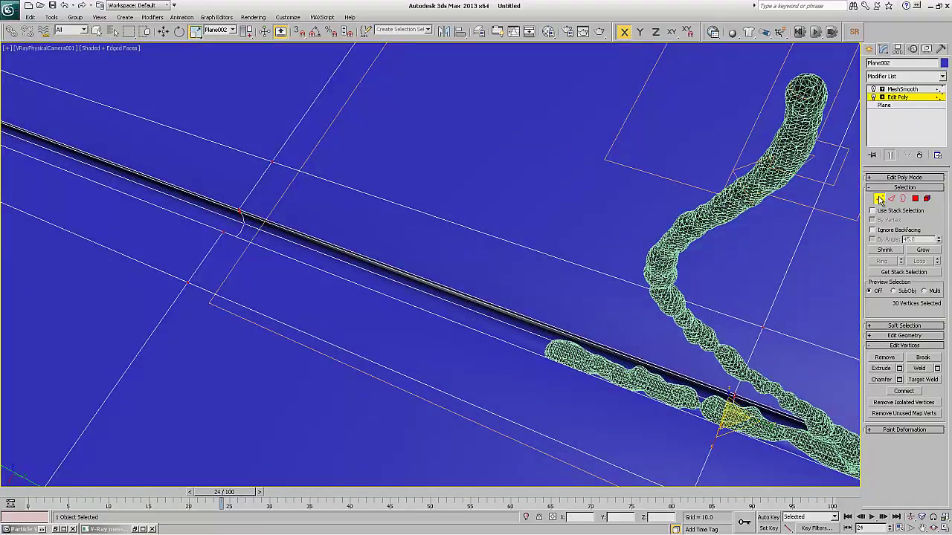
click(901, 89)
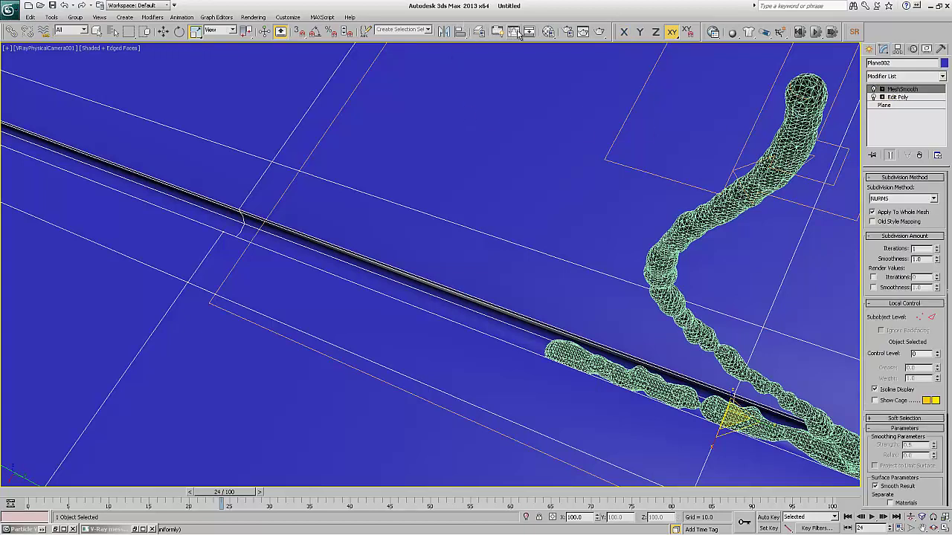
Assign Plane002 a copy of the glossy black V-Ray material named hood, with Fresnel reflections enabled
click(547, 32)
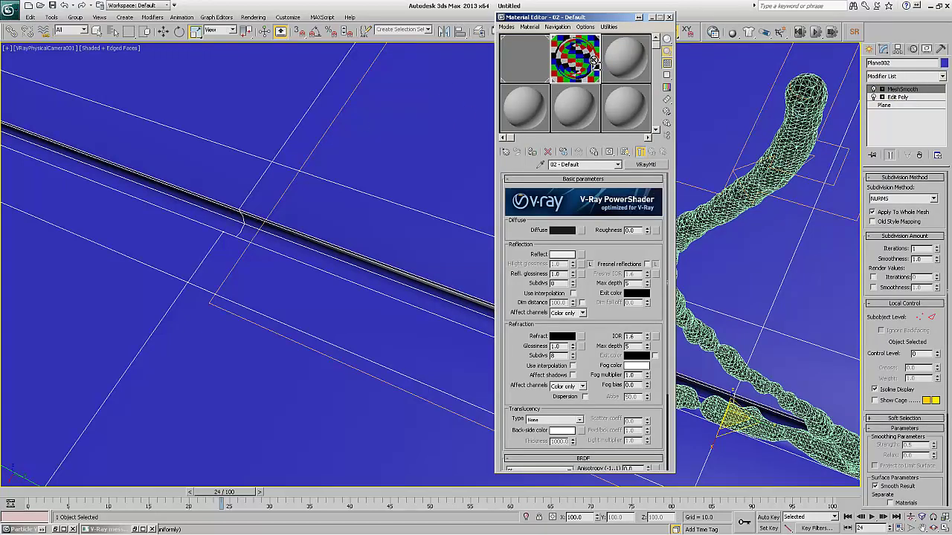
click(623, 60)
click(607, 151)
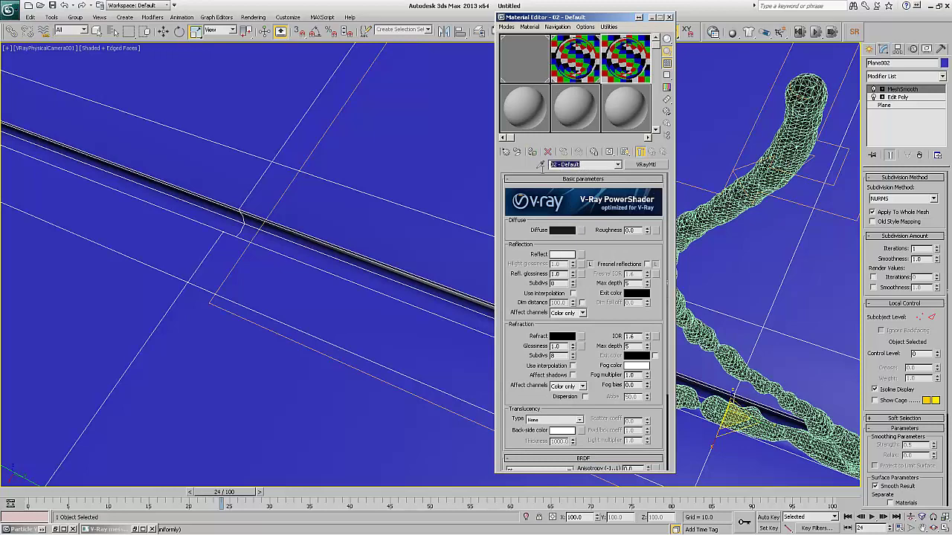
text(hood)
key(Return)
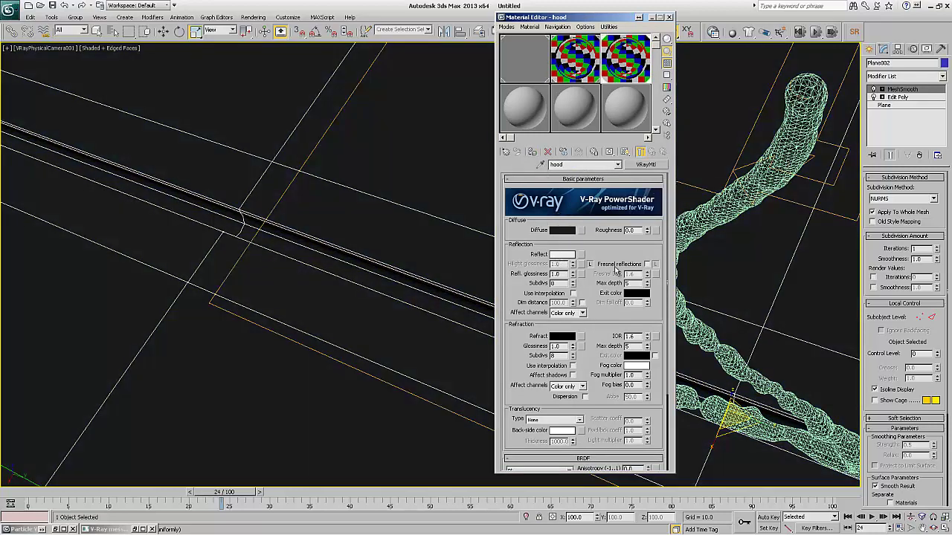
click(647, 265)
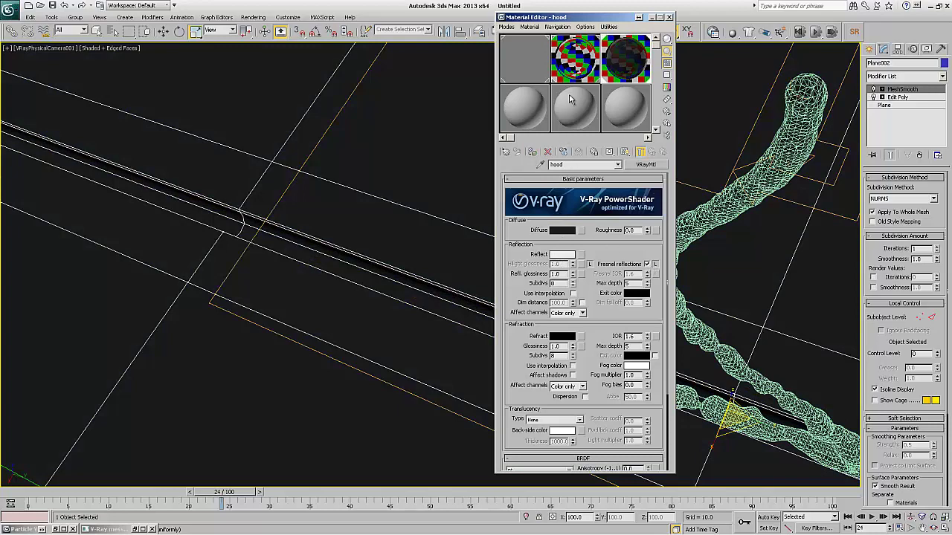
drag(582, 18, 774, 21)
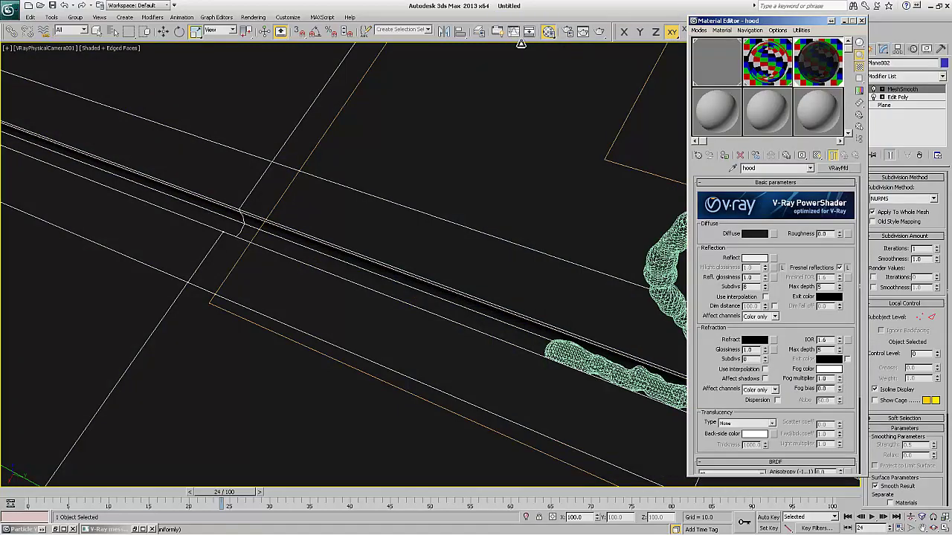
Render the camera view at frame 24, inspect the fluid and groove at full size, and close the render
click(601, 32)
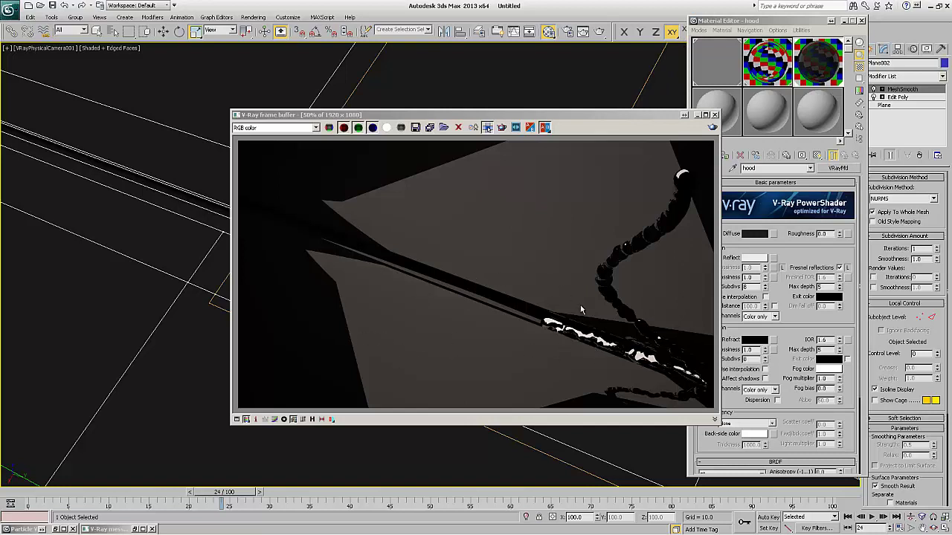
double_click(582, 352)
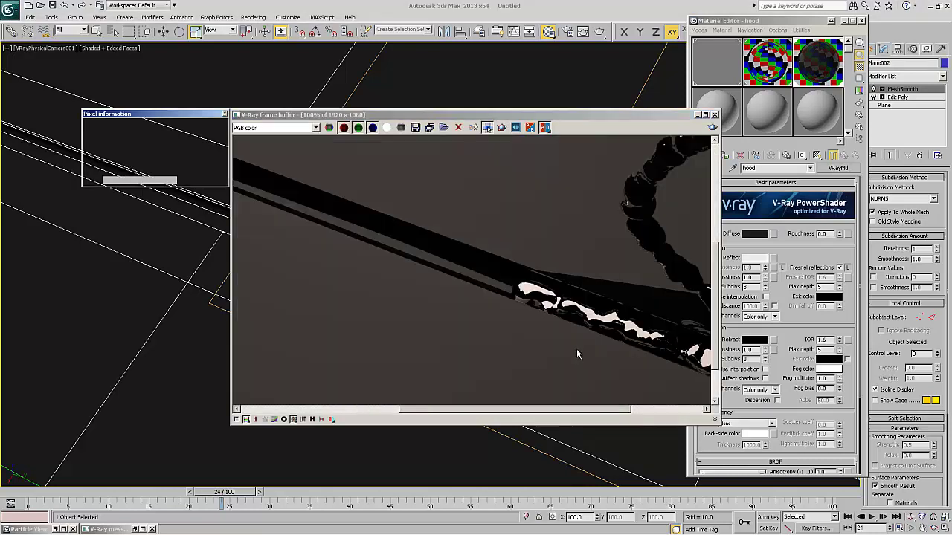
scroll(573, 348, down, 2)
click(714, 115)
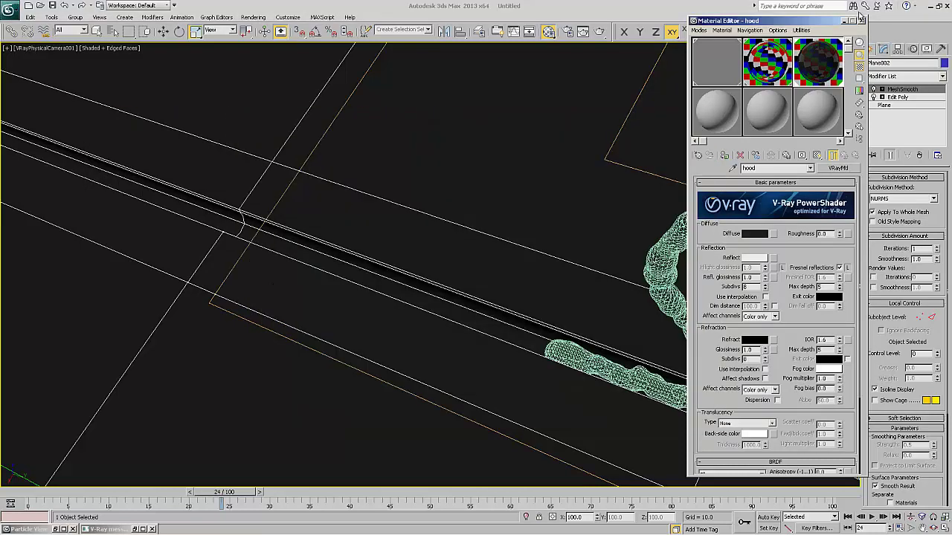
Restore the four-view layout and move VRayLight001 back along Y in the top view to about Y -292
click(861, 20)
key(alt+w)
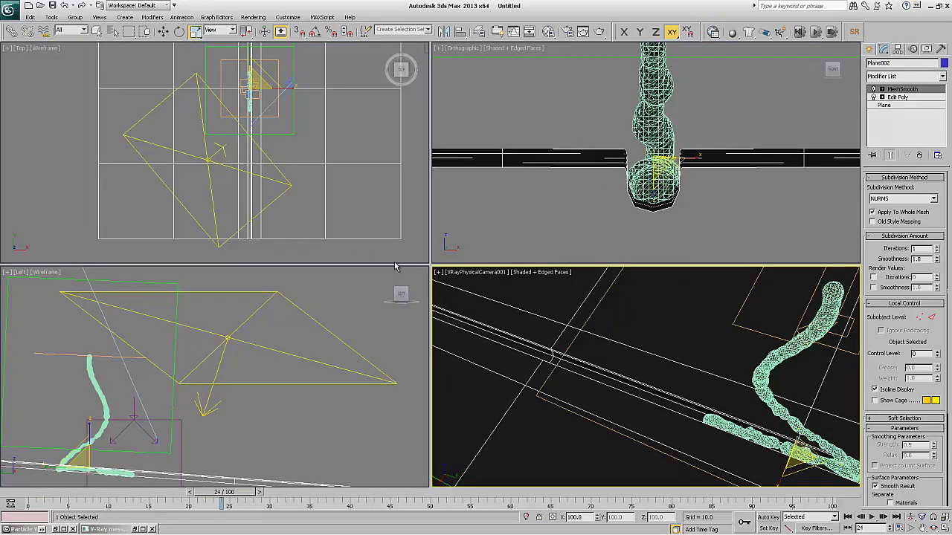
click(491, 229)
click(945, 516)
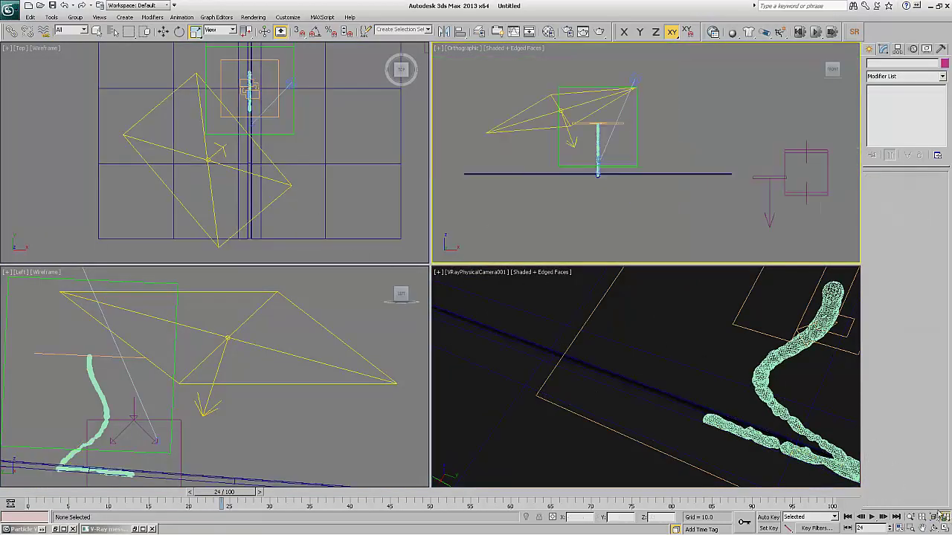
click(203, 207)
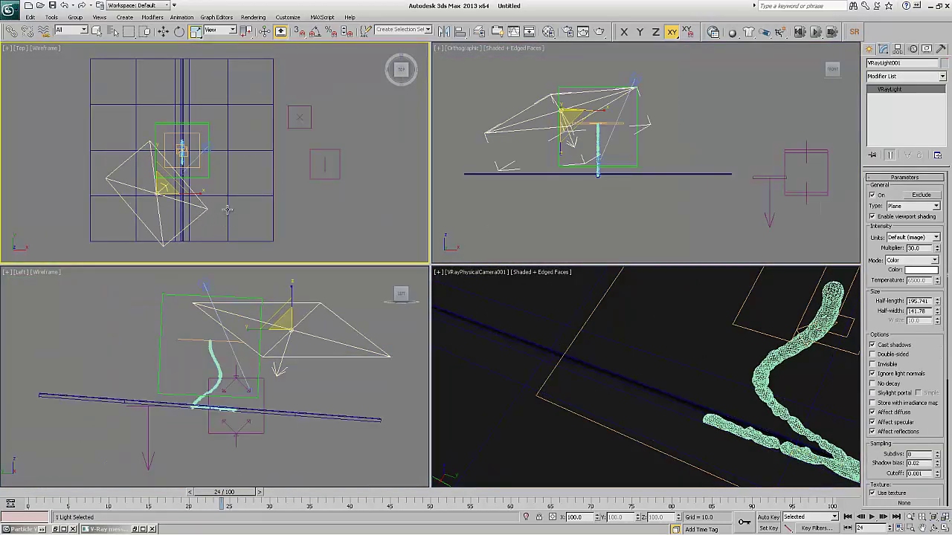
right_click(186, 168)
click(199, 187)
right_click(187, 169)
click(197, 179)
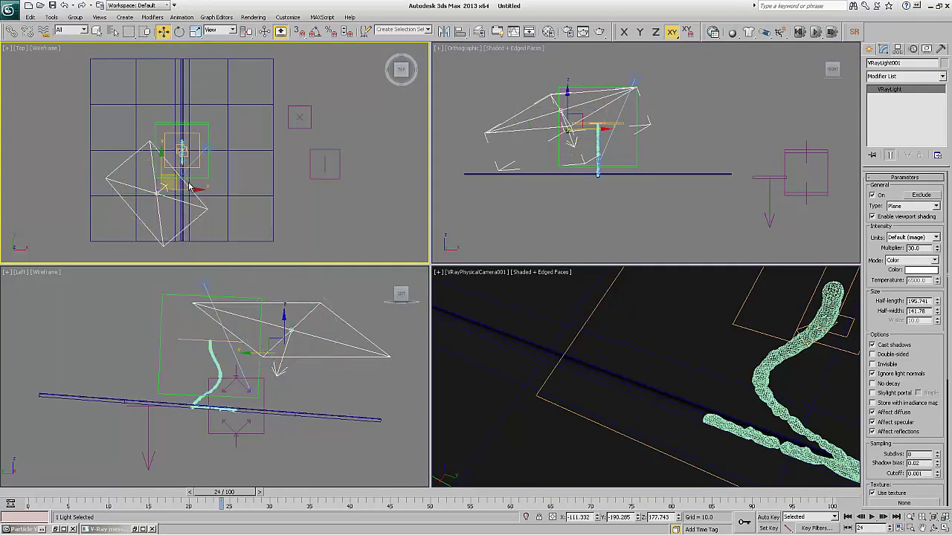
drag(177, 180, 176, 204)
Maximize the camera view and set BlobMesh001's viewport evaluation coarseness to 6.0
right_click(546, 374)
key(alt+w)
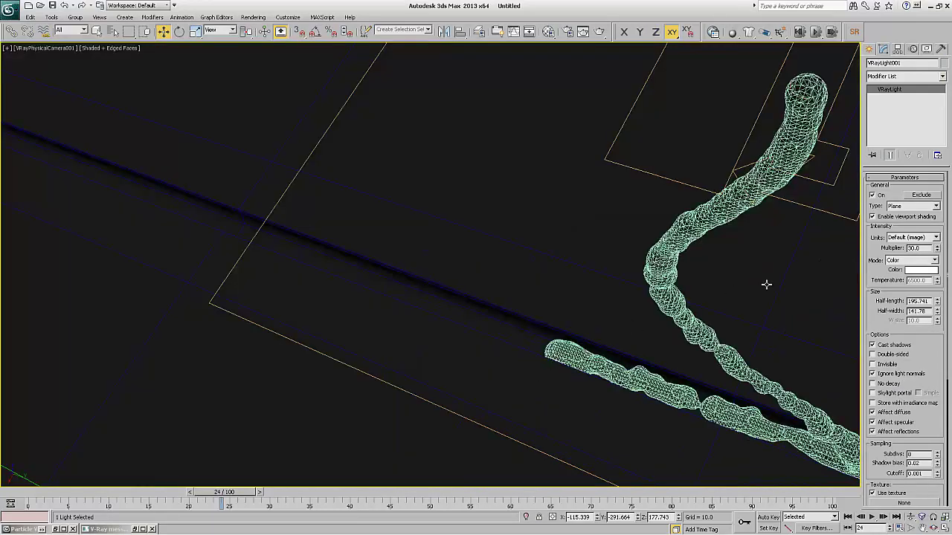
key(h)
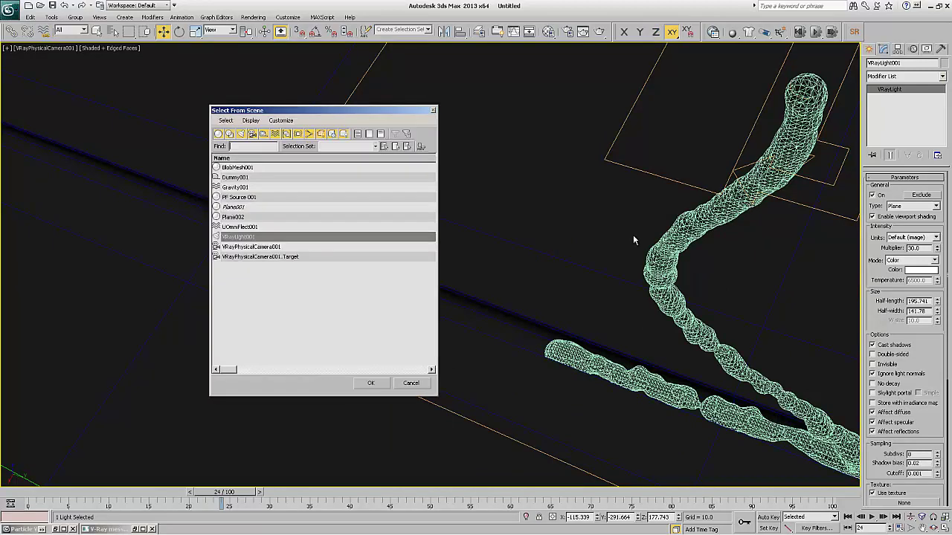
double_click(238, 168)
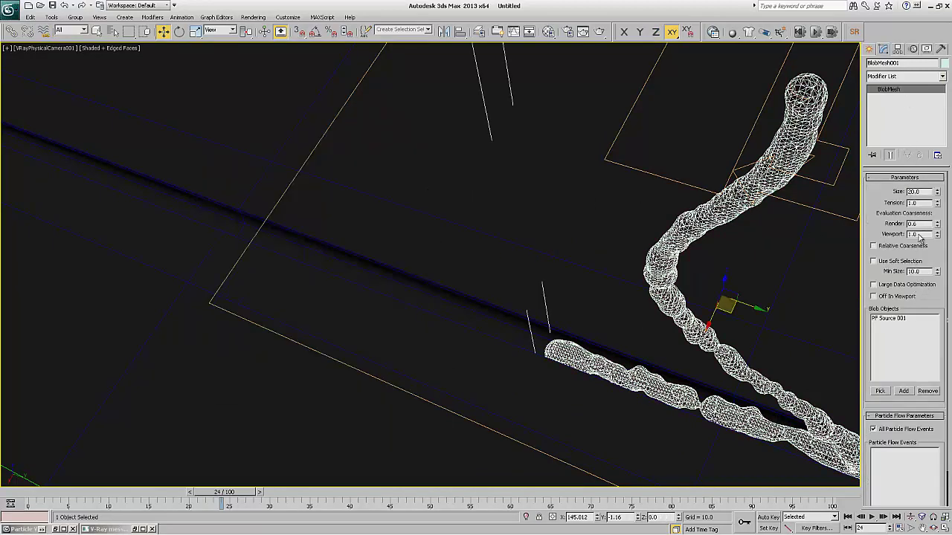
text(6)
key(Return)
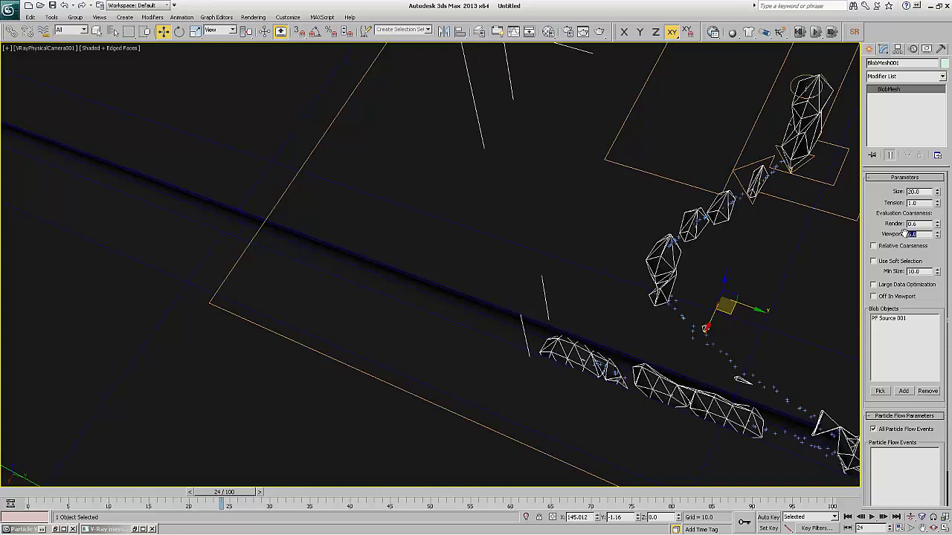
Return the animation to frame 0, restore the four-view layout, and start an ActiveShade render of the camera view
drag(72, 500, 30, 510)
key(w)
key(alt+w)
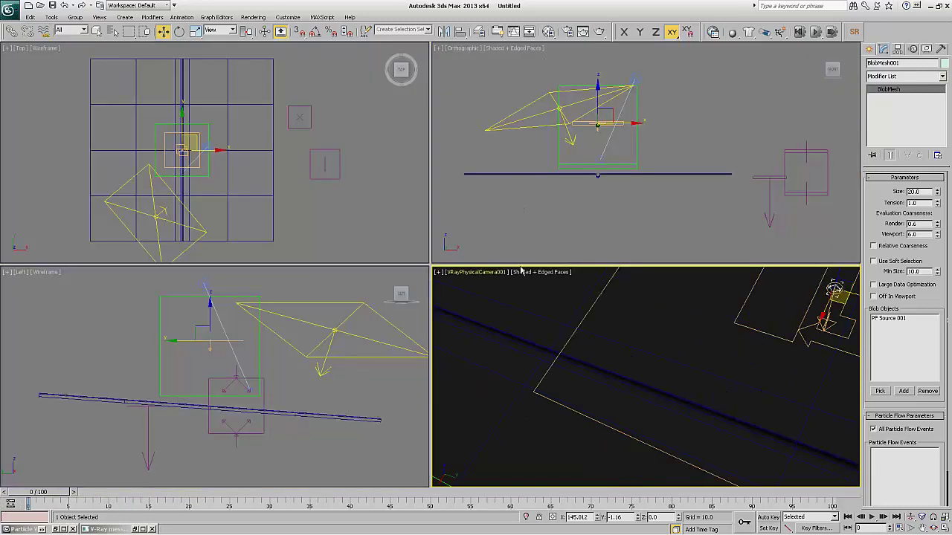
drag(599, 32, 597, 83)
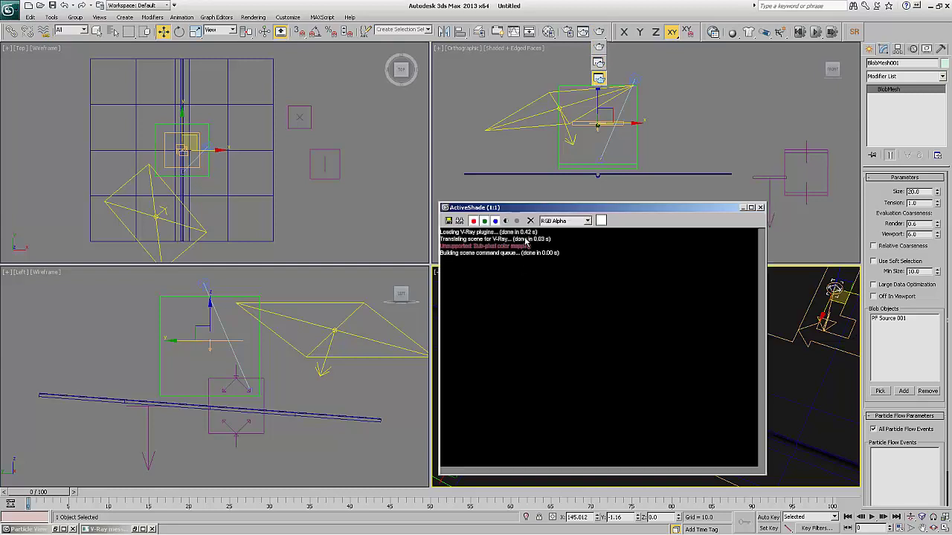
Set the ActiveShade output size to HDTV (video) at 480x270 and restart the ActiveShade render
click(567, 31)
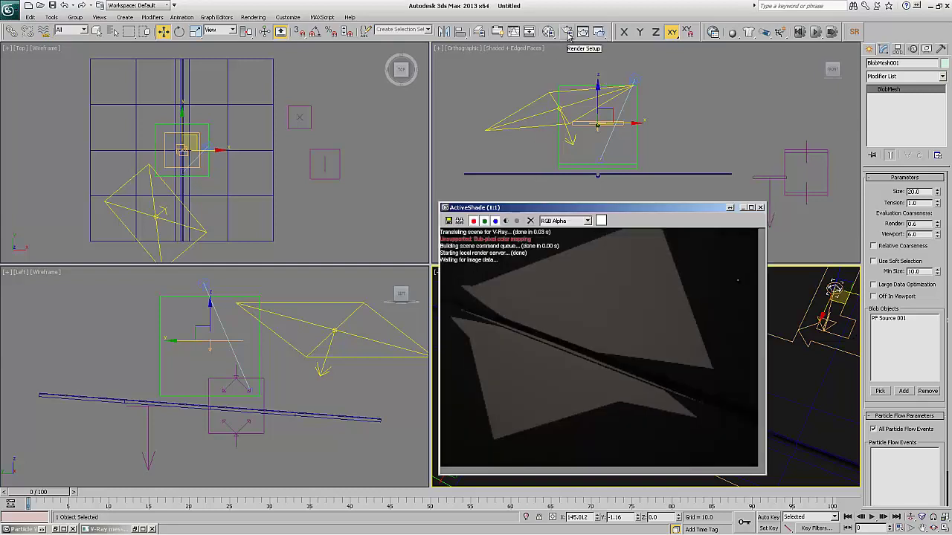
click(696, 151)
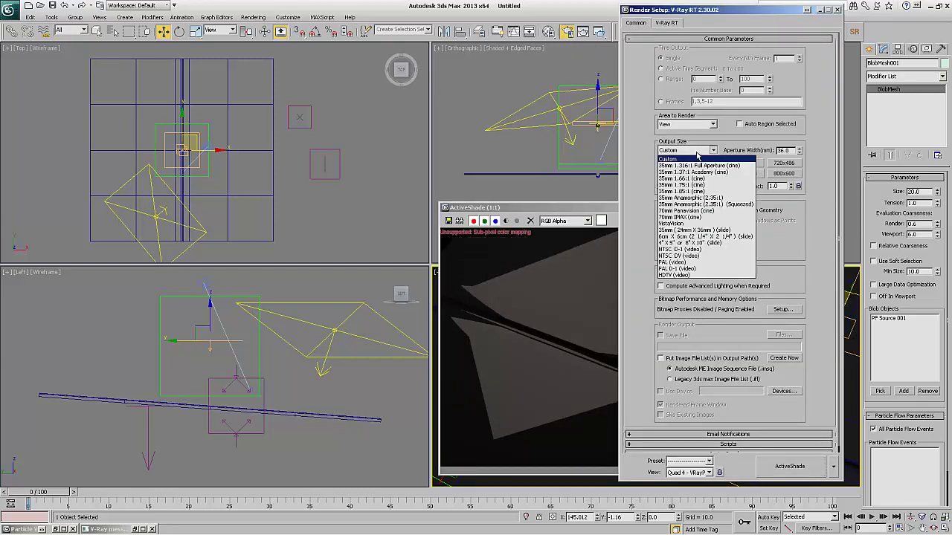
click(672, 275)
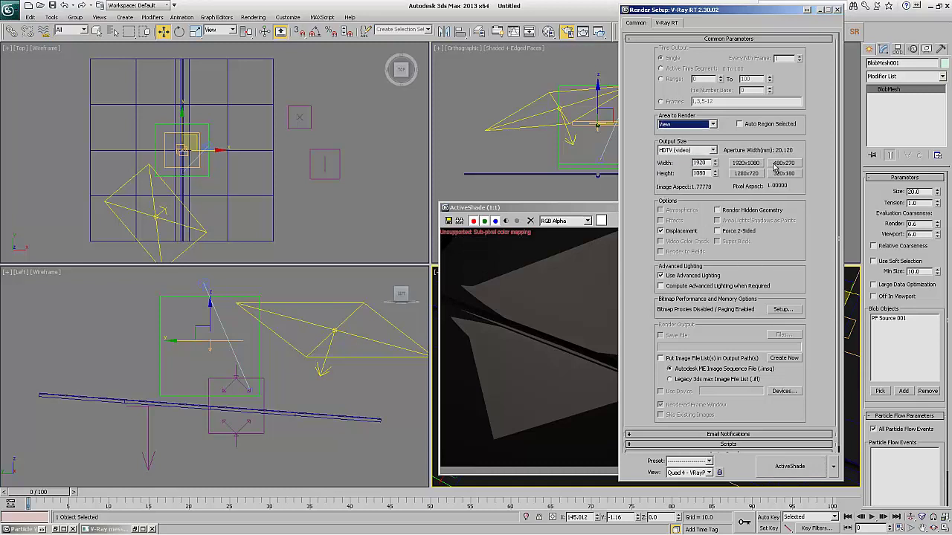
click(775, 166)
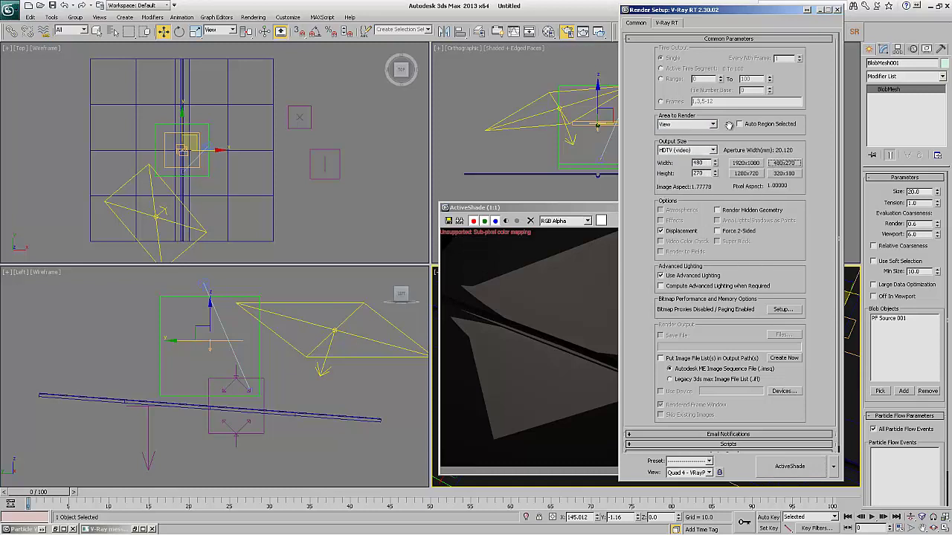
click(666, 23)
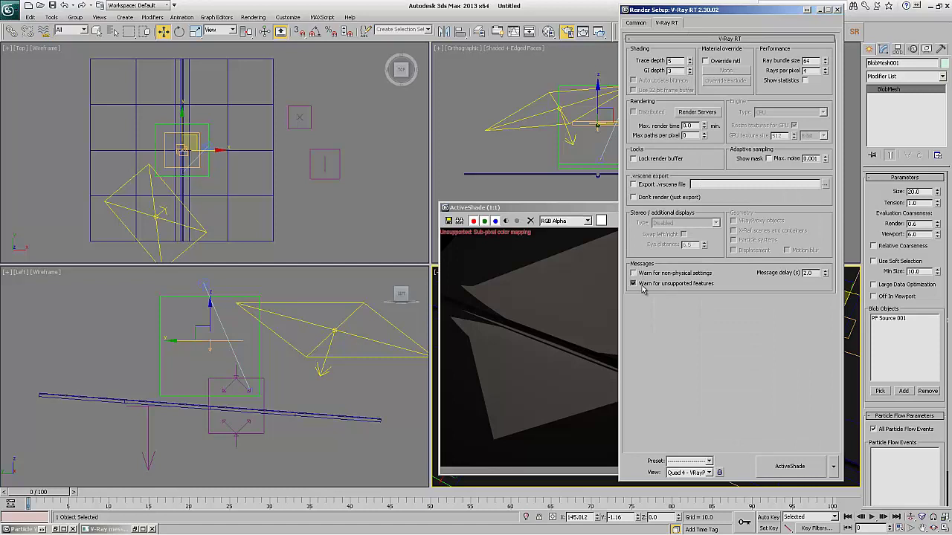
click(764, 467)
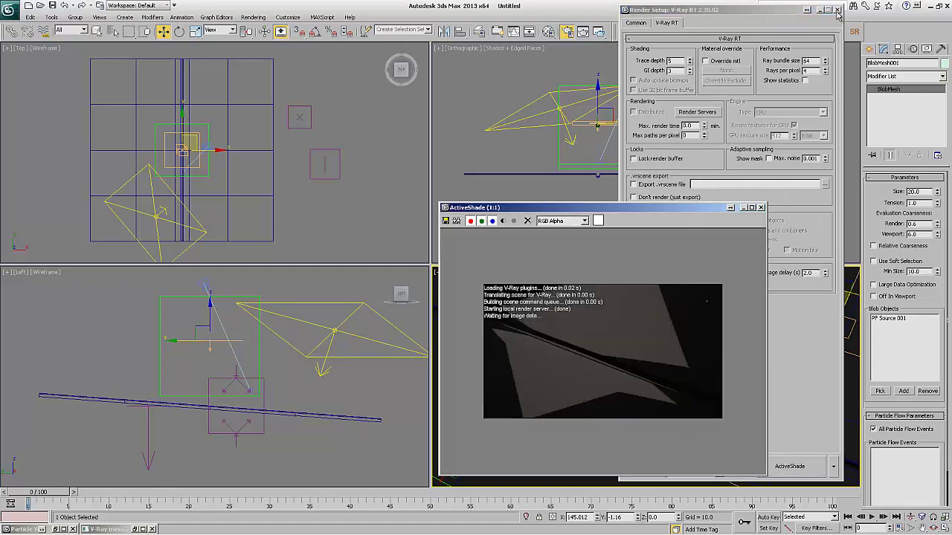
Close the render settings, shrink the ActiveShade window around its image, and place it over the camera viewport
click(837, 10)
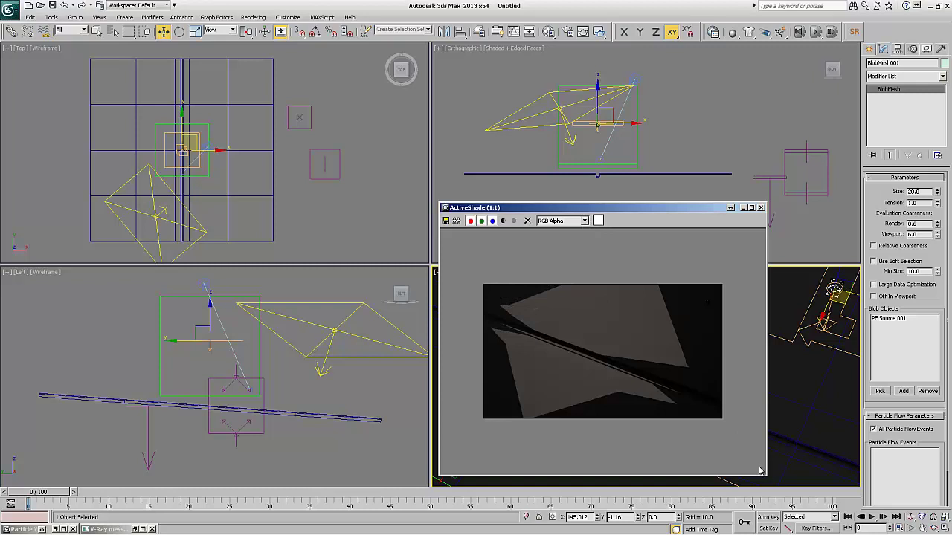
drag(767, 475, 688, 390)
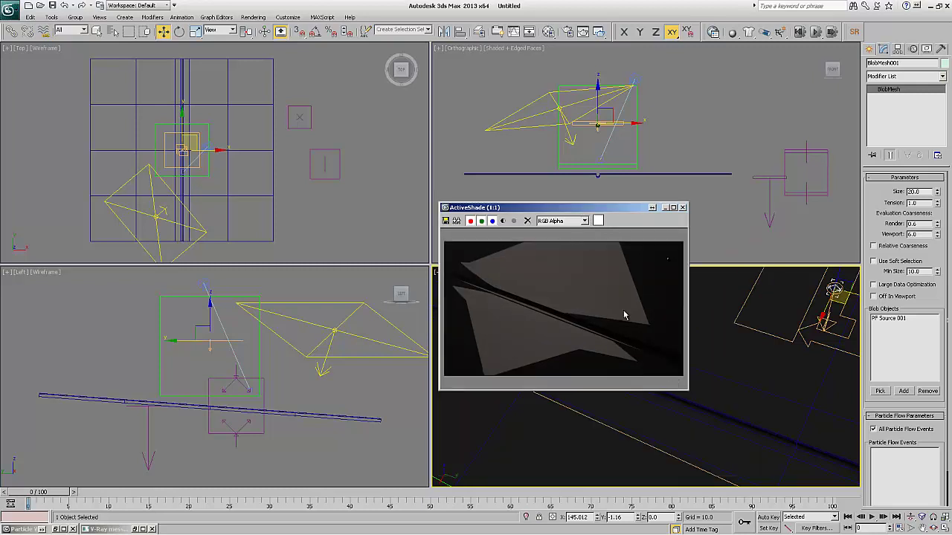
drag(565, 212, 645, 301)
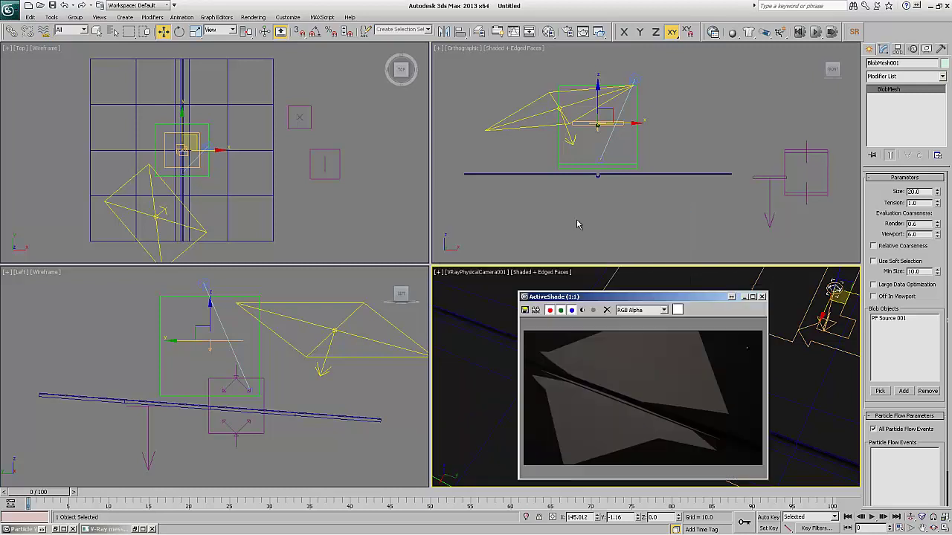
Move VRayLight001 farther back to about X -83, Y -393 and rotate it about Z to about -27 degrees
click(540, 112)
right_click(182, 165)
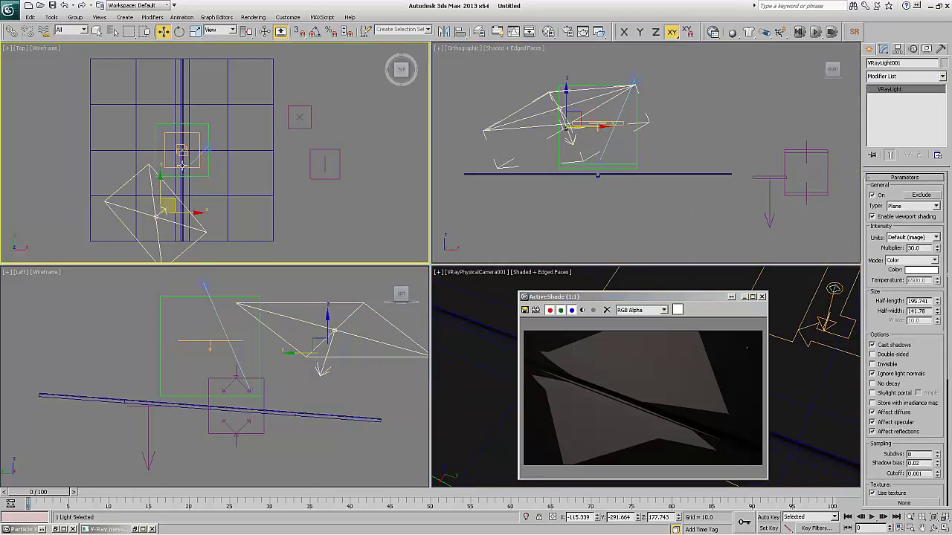
drag(173, 203, 181, 224)
right_click(191, 187)
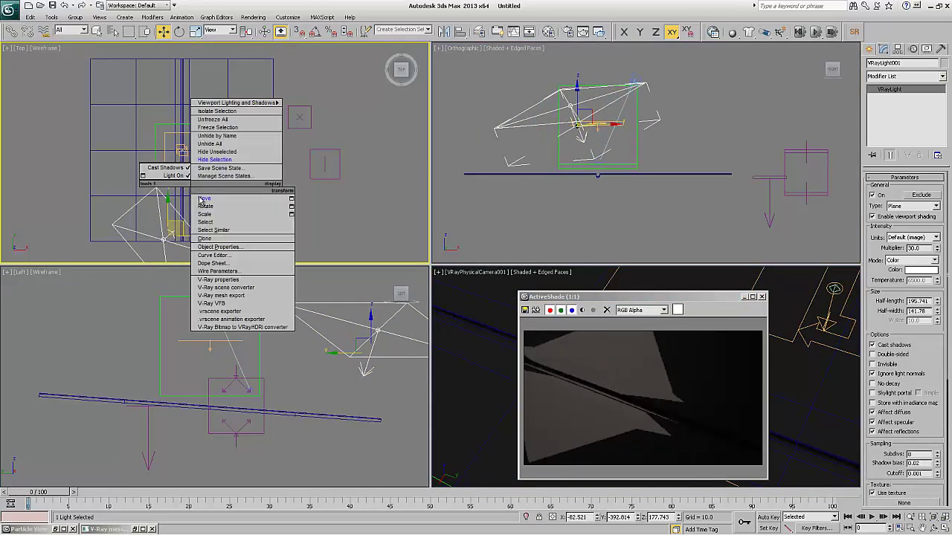
click(205, 206)
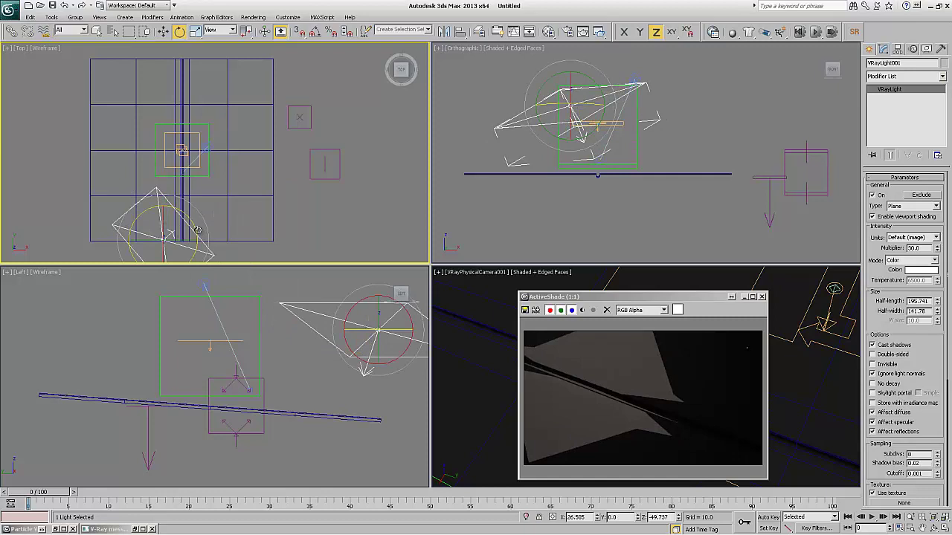
drag(198, 230, 198, 244)
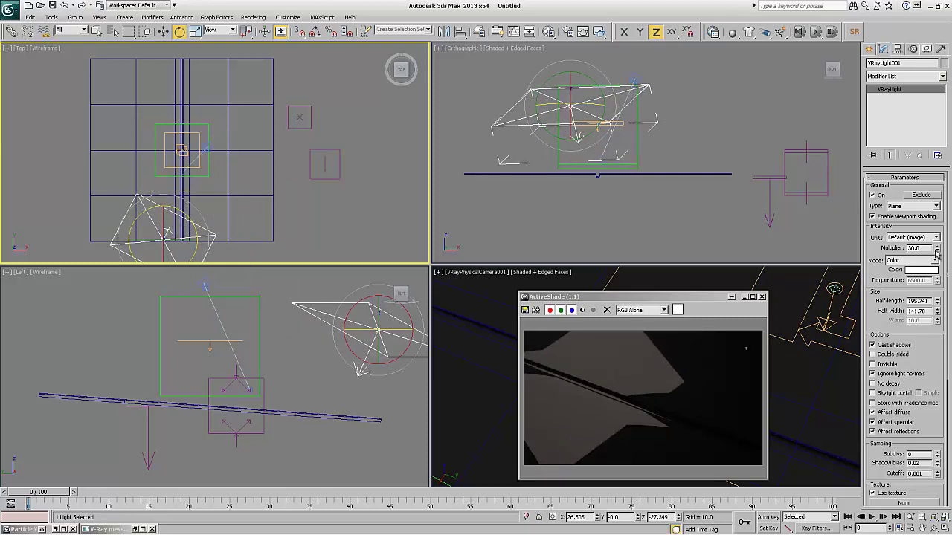
Resize VRayLight001 to a half-length of about 450 and half-width of about 112, and move it to about X -139, Y -386
mouse_move(937, 303)
mouse_down()
mouse_move(926, 284)
mouse_move(937, 322)
mouse_up()
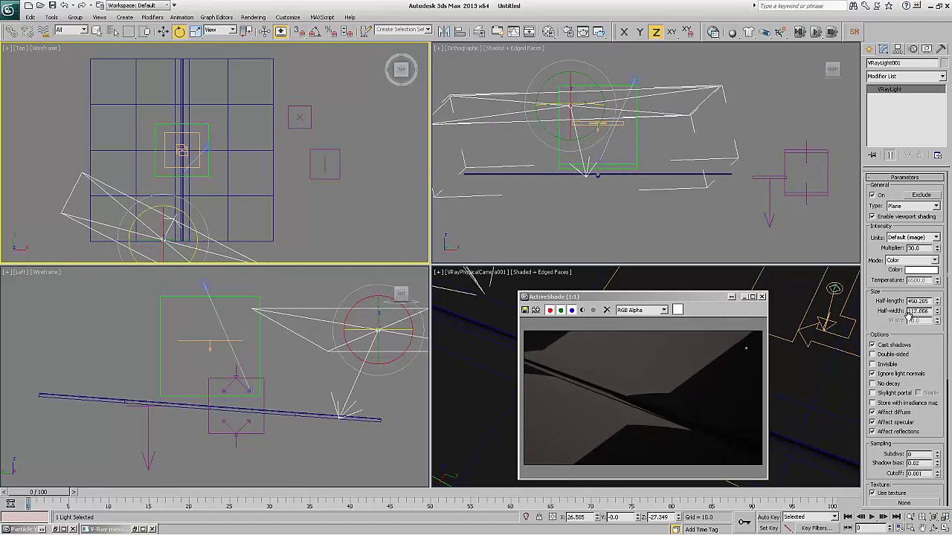
right_click(138, 186)
click(152, 197)
drag(175, 215, 161, 220)
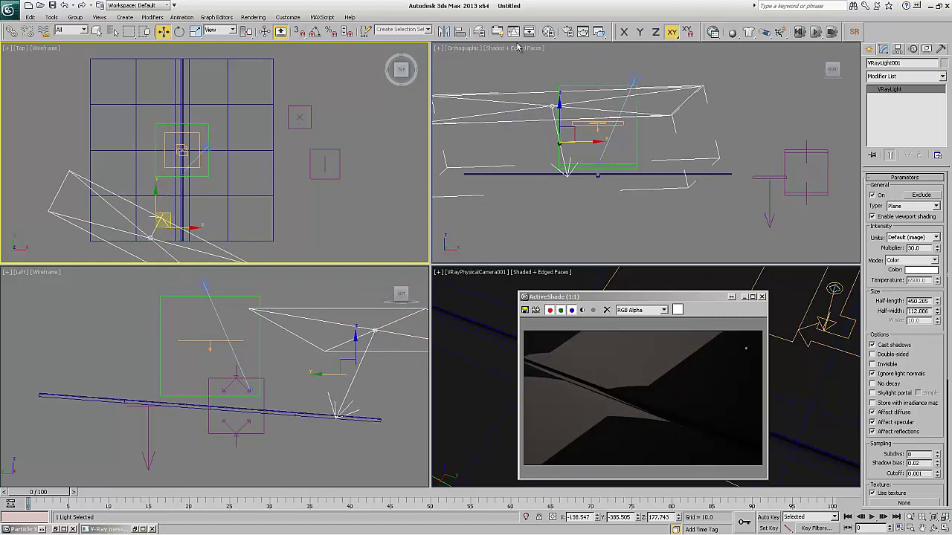
Open the Material Editor beside the ActiveShade preview and assign a VRayHDRI map as VRayLight001's texture
click(549, 31)
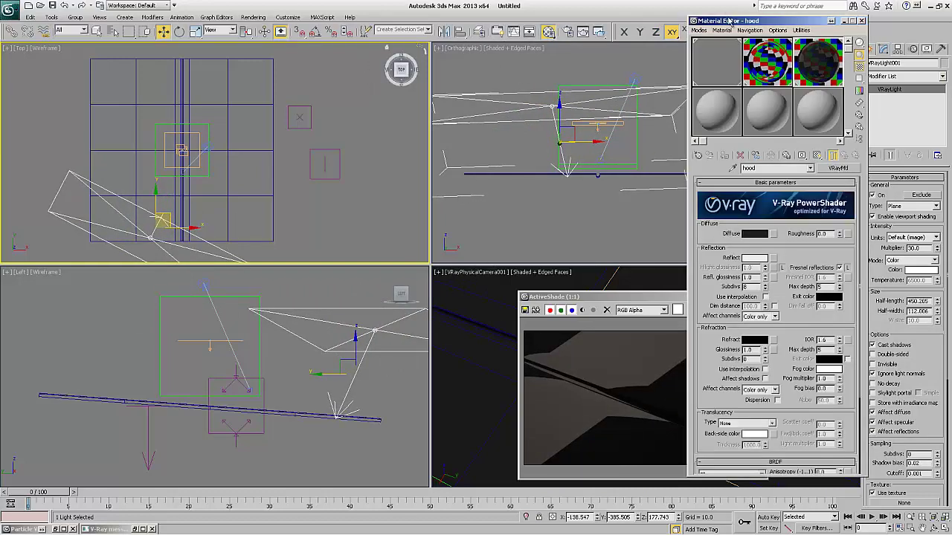
drag(732, 21, 299, 16)
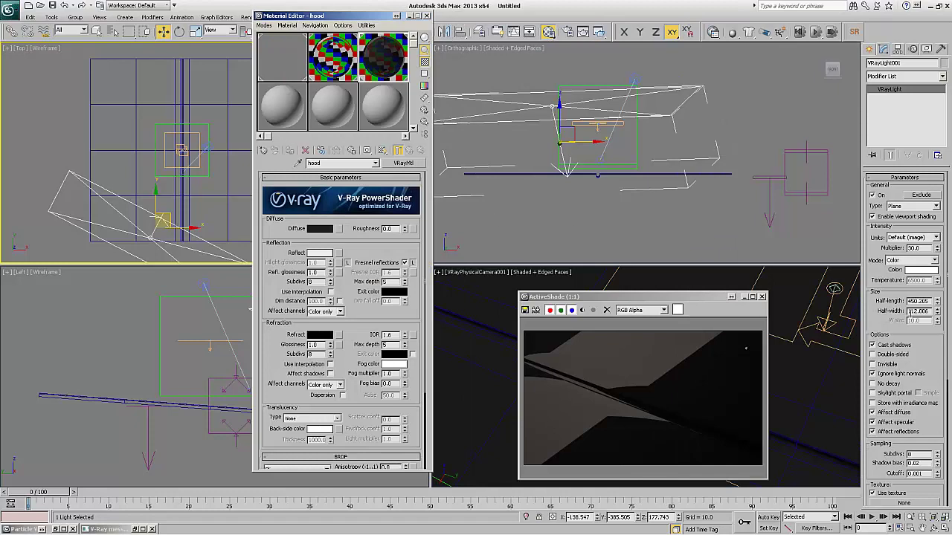
scroll(908, 467, down, 3)
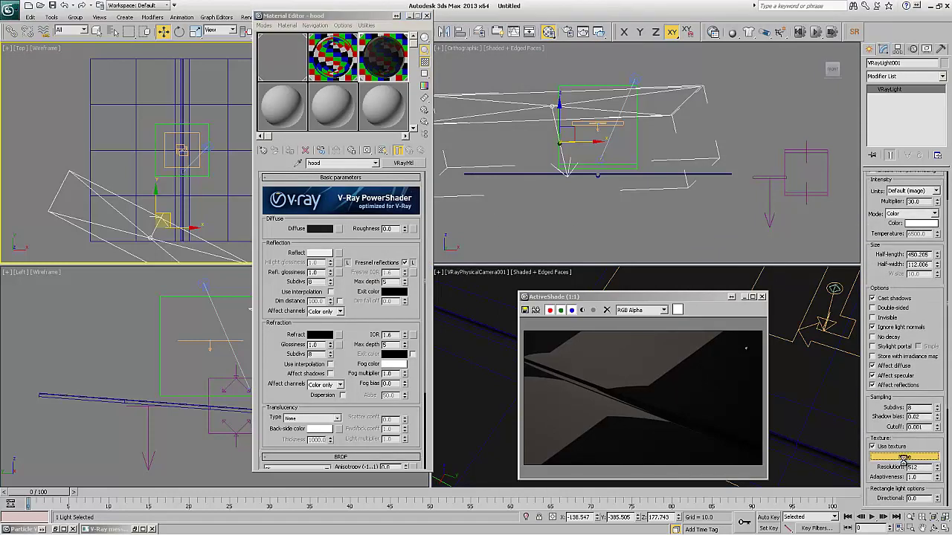
click(904, 457)
click(262, 92)
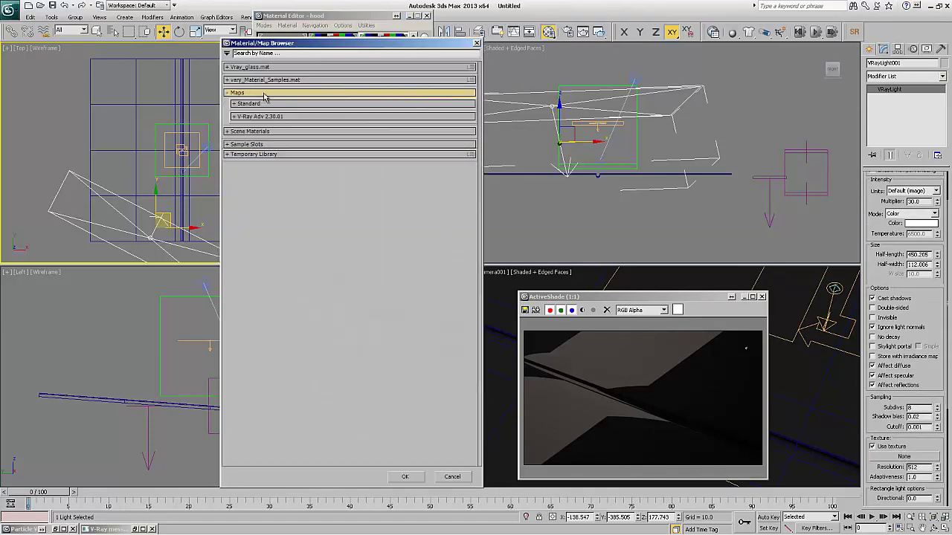
click(264, 104)
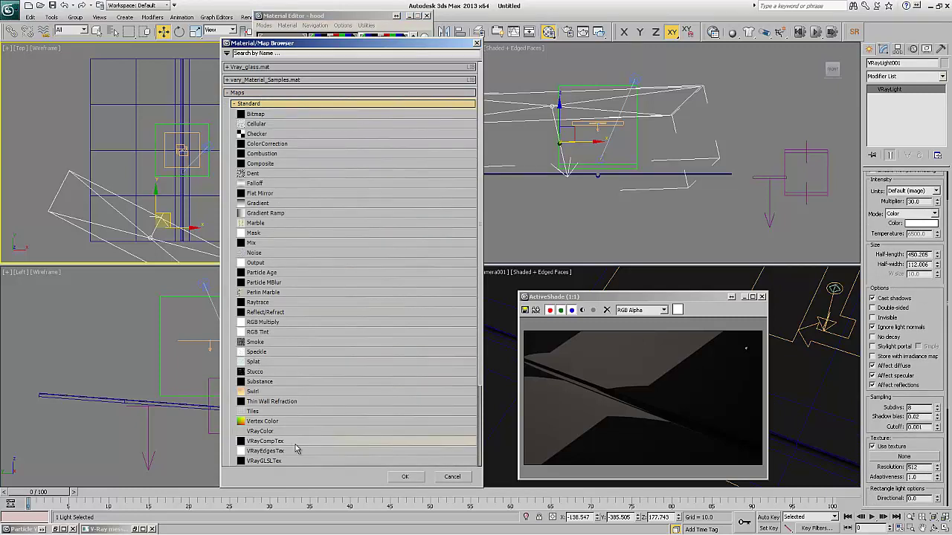
scroll(474, 436, down, 3)
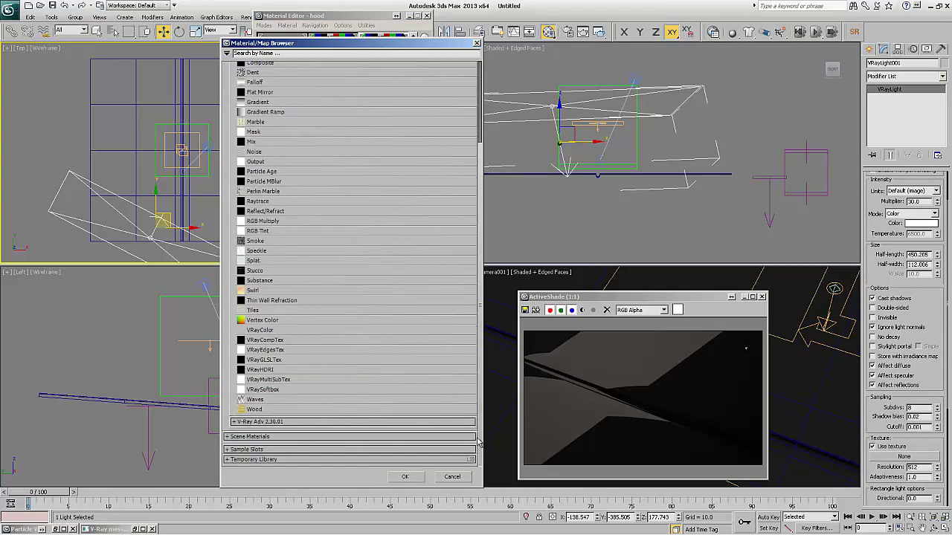
double_click(262, 369)
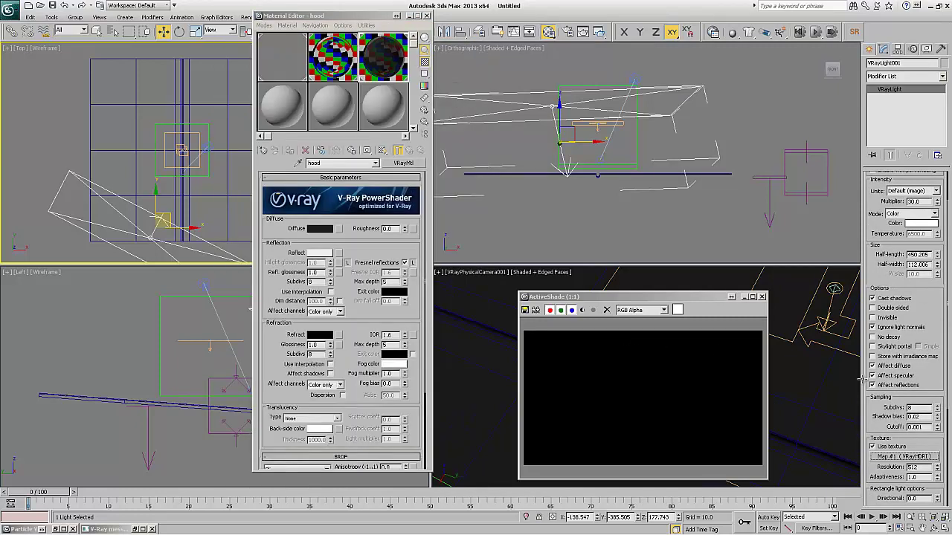
Instance VRayLight001's VRayHDRI map into a Material Editor slot, set its mapping type to Spherical, and load a BeachHouse2013 HDR image
drag(900, 462, 276, 111)
click(326, 273)
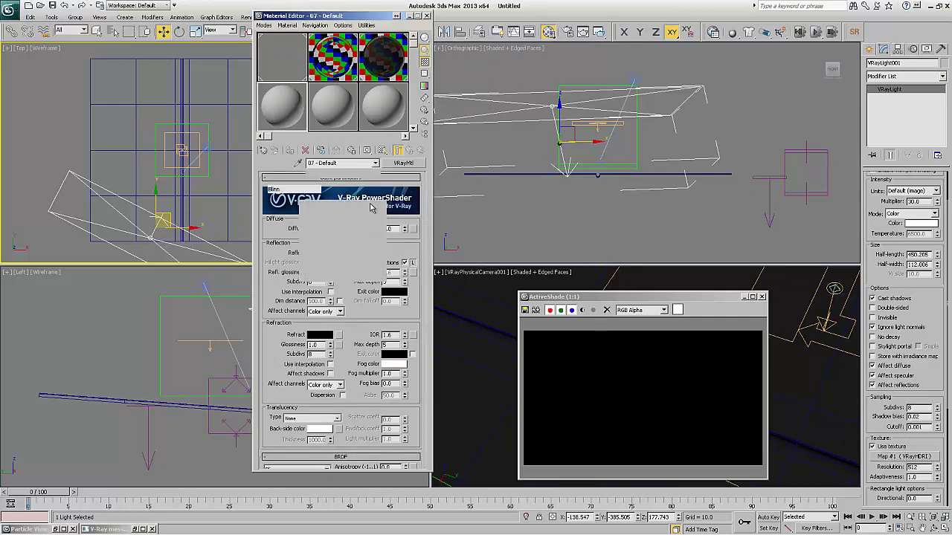
click(342, 246)
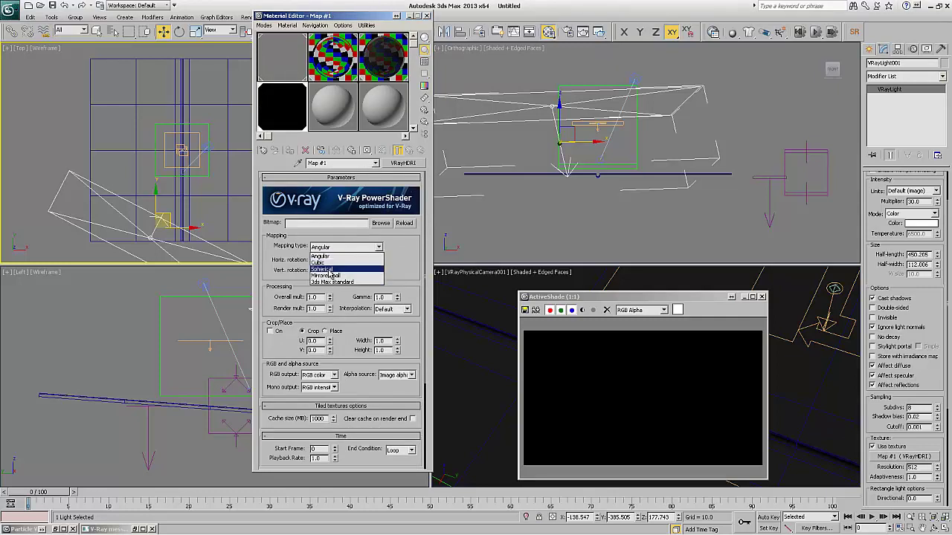
click(330, 275)
click(378, 224)
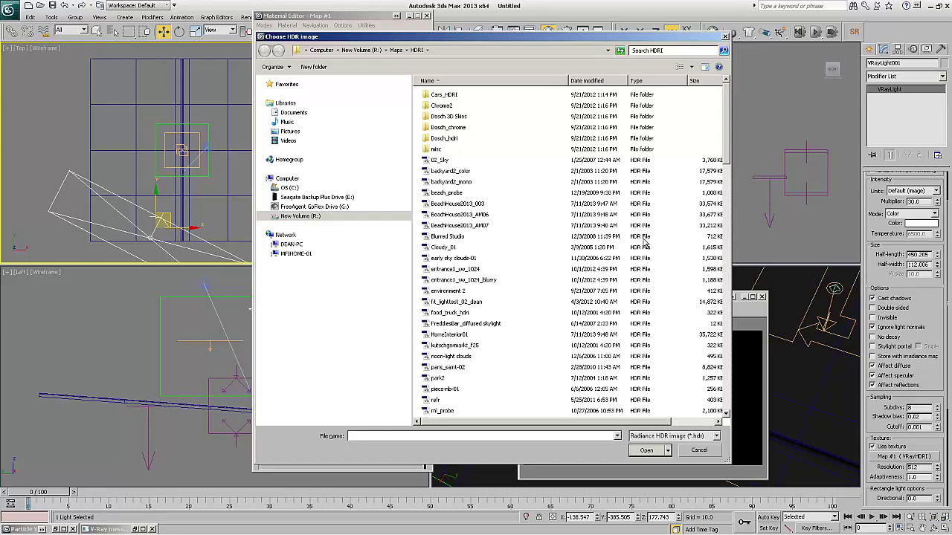
double_click(460, 208)
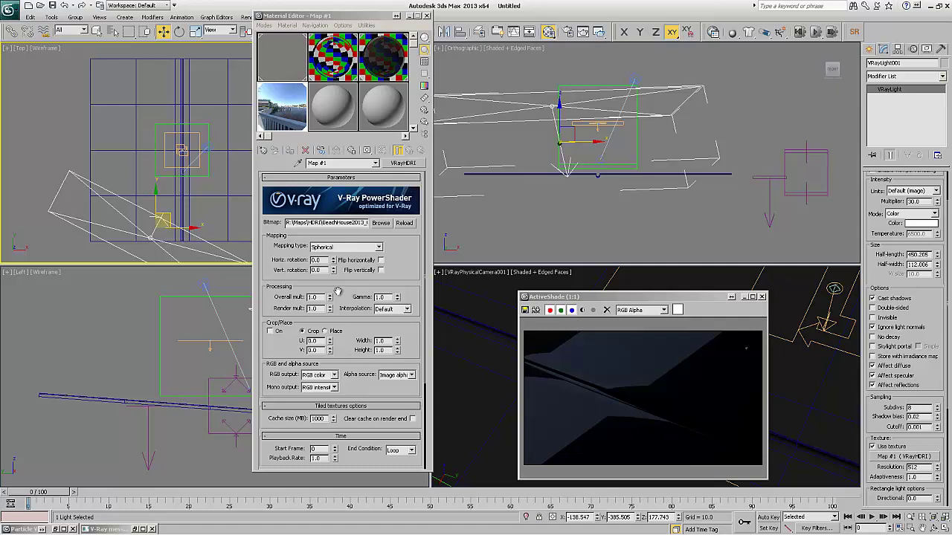
Set the VRayHDRI map's render multiplier to 25 and restart ActiveShade at frame 10 before advancing to frame 19
double_click(317, 307)
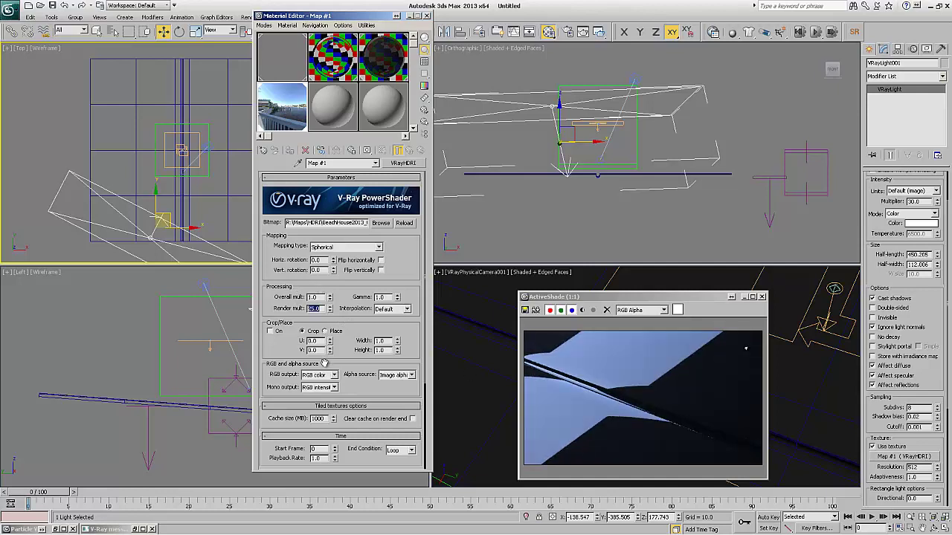
drag(73, 504, 113, 505)
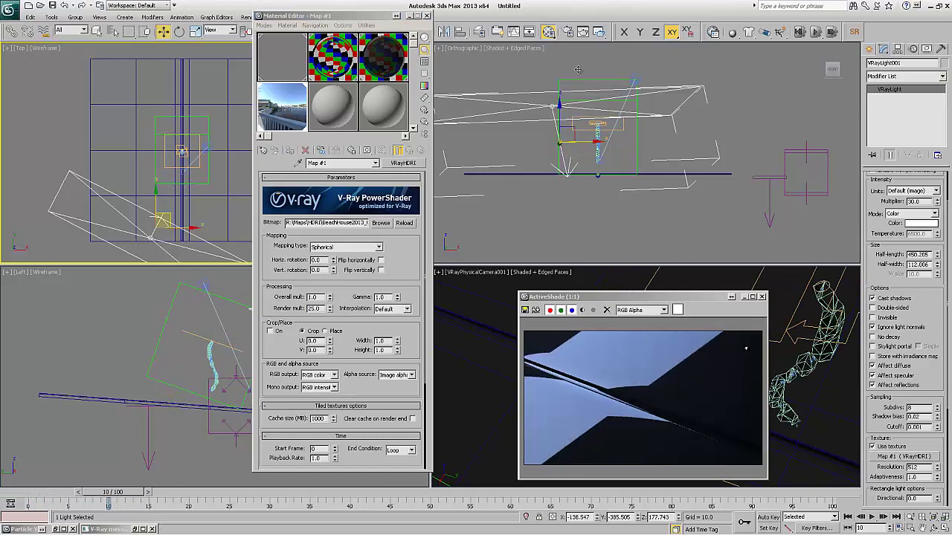
click(601, 31)
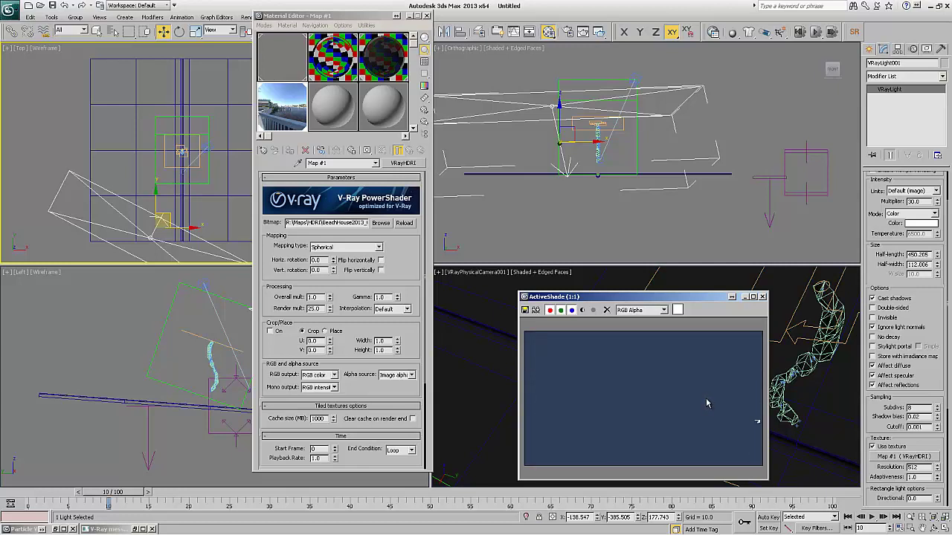
drag(98, 497, 190, 497)
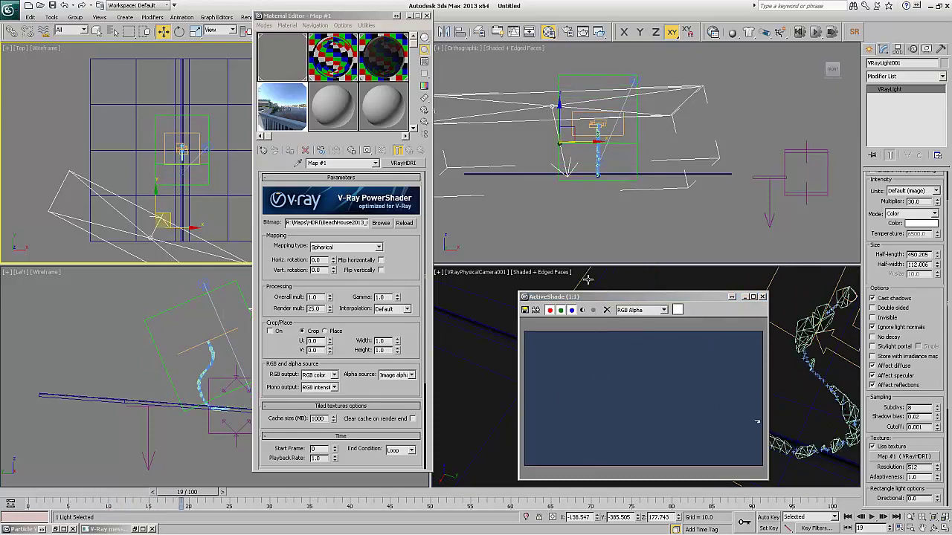
Set the VRayHDRI map's render multiplier to 5 and restart ActiveShade at frame 0
double_click(315, 309)
text(5)
key(Return)
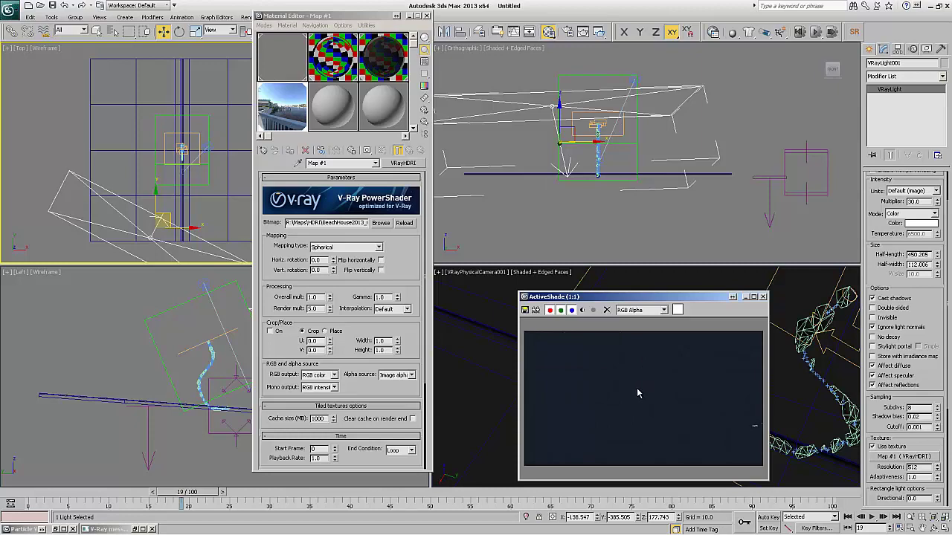
drag(182, 492, 30, 492)
click(600, 32)
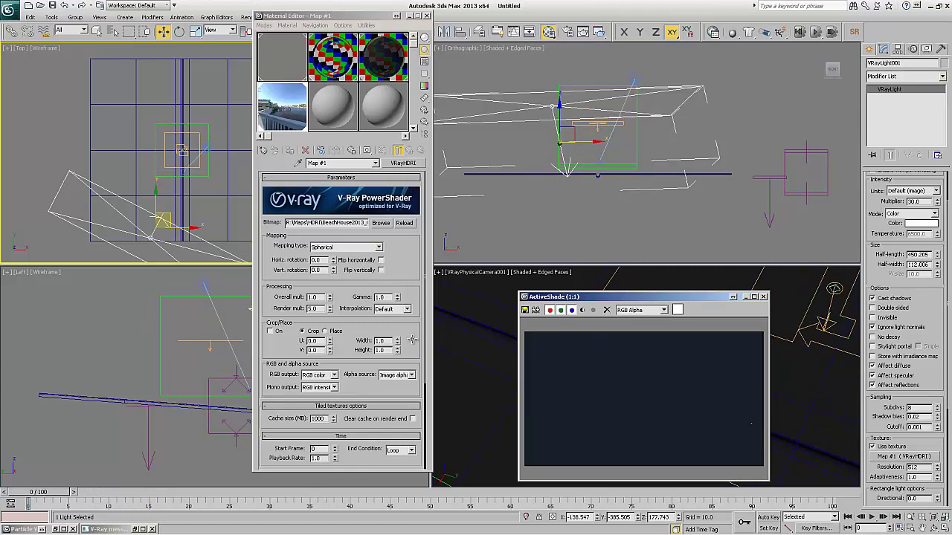
Lock the ActiveShade render view to the VRayPhysicalCamera001 viewport and preview the fluid at frame 18
right_click(482, 307)
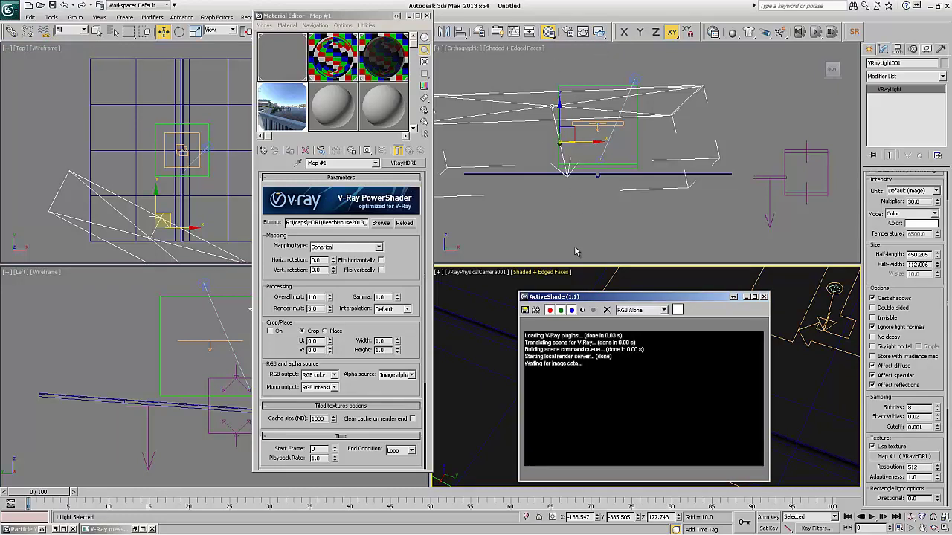
click(568, 32)
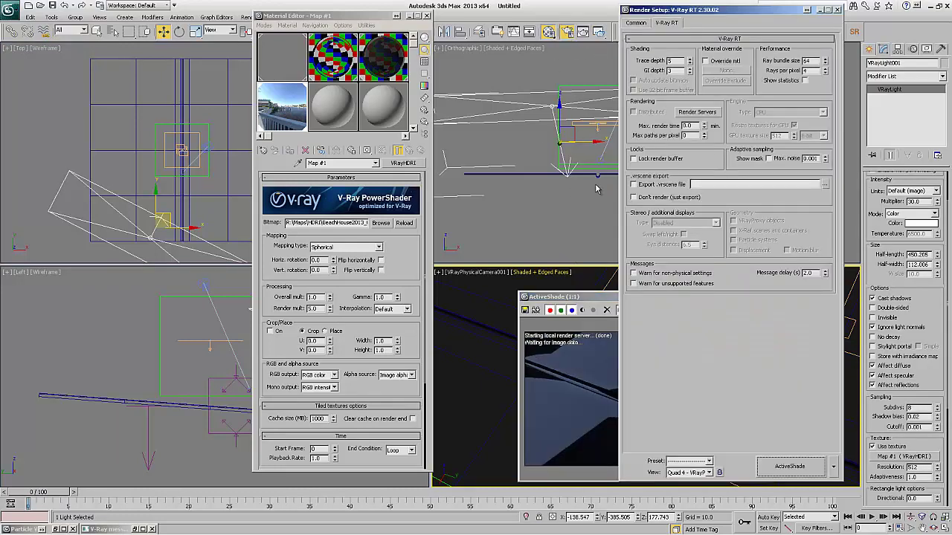
click(636, 23)
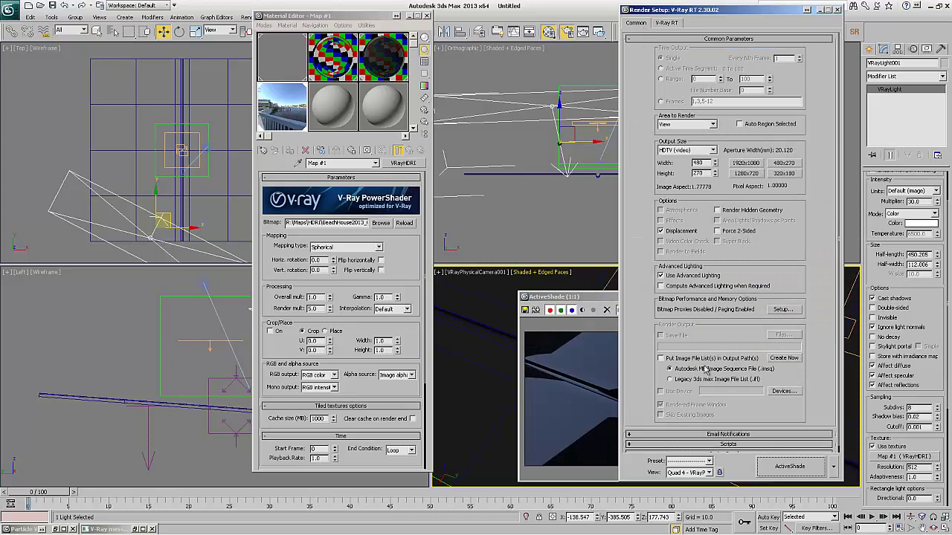
click(719, 473)
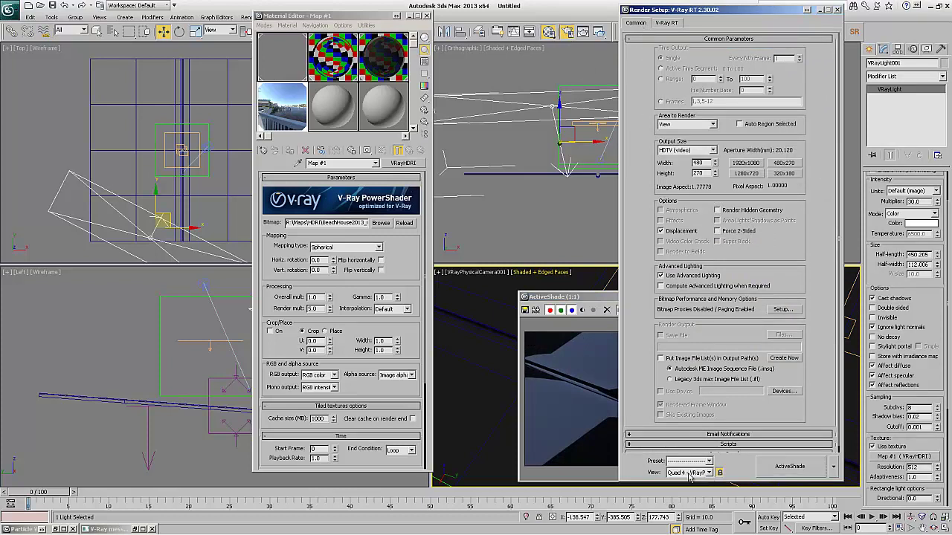
click(836, 9)
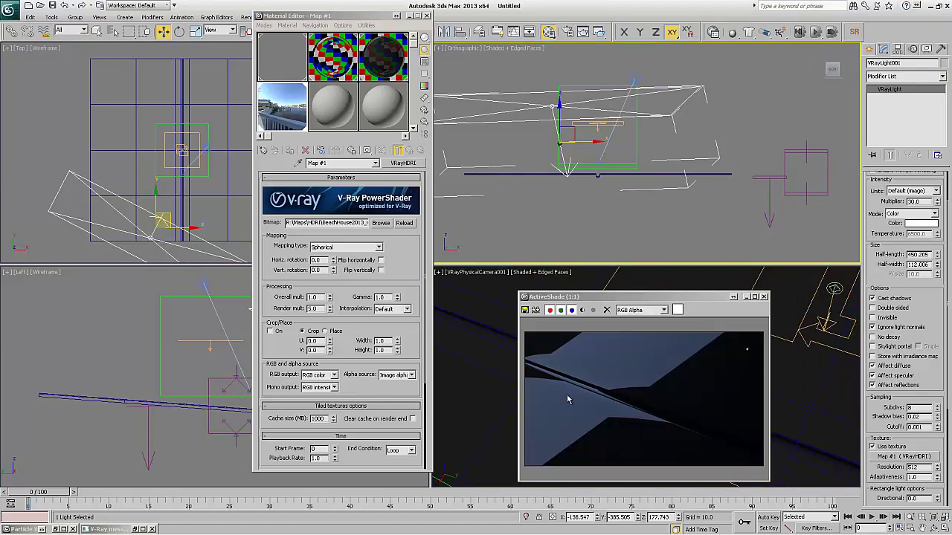
drag(58, 489, 180, 491)
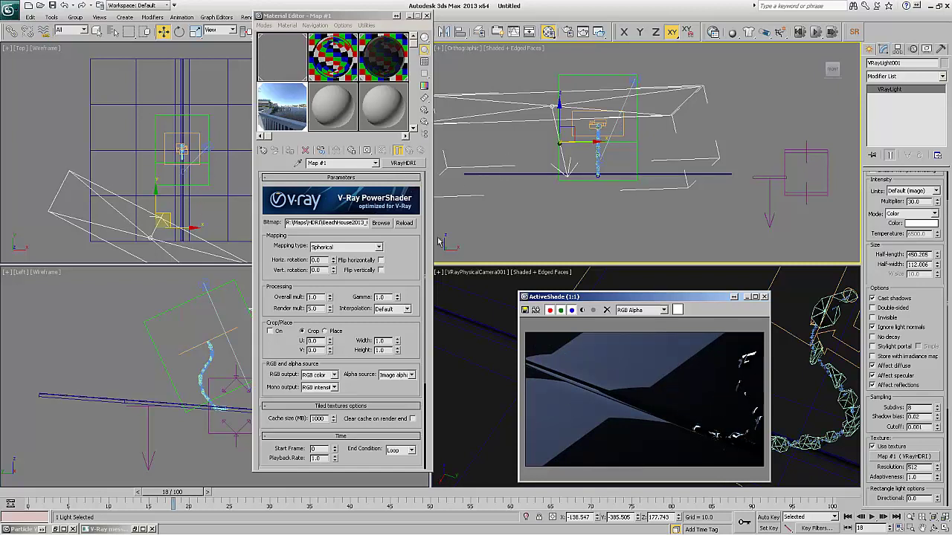
Replace VRayLight001's texture with a Gradient Ramp map and instance it into an empty Material Editor slot
click(891, 457)
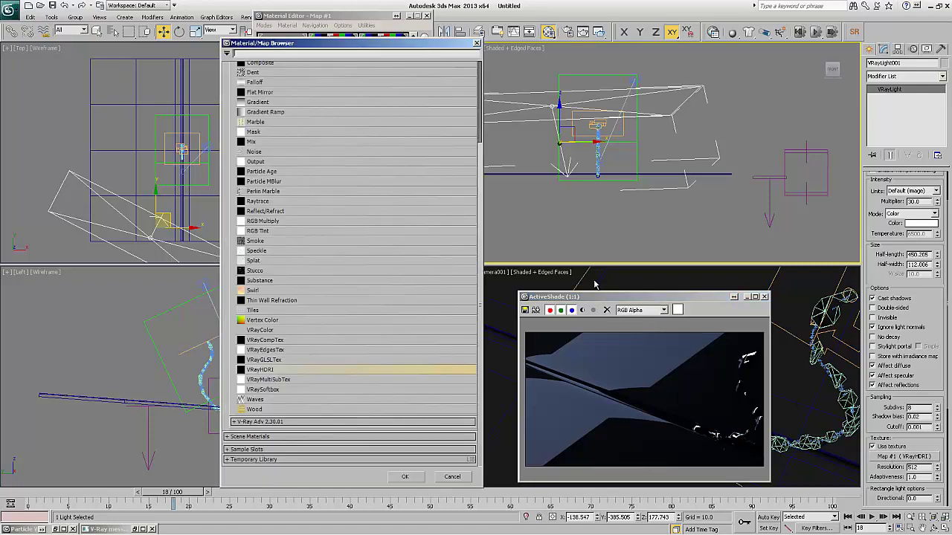
double_click(268, 111)
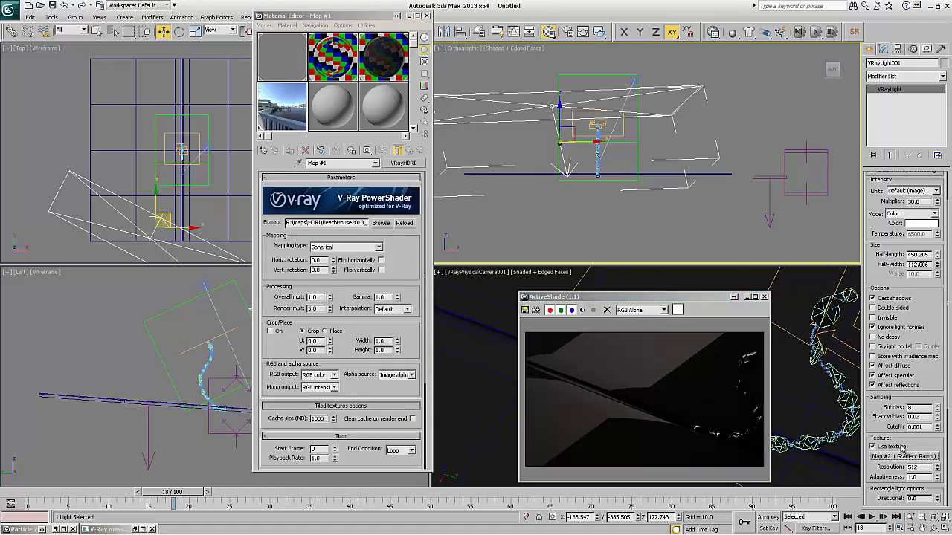
drag(903, 457, 333, 108)
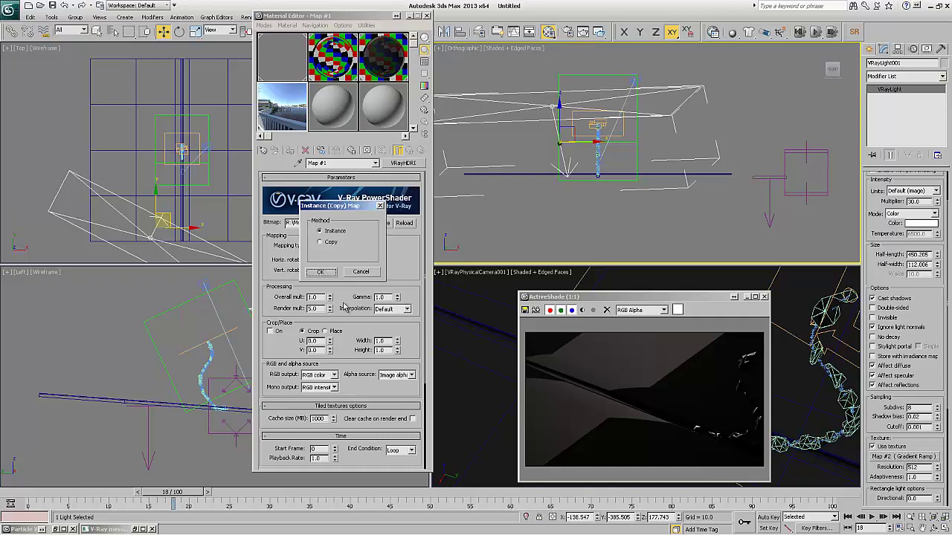
click(327, 272)
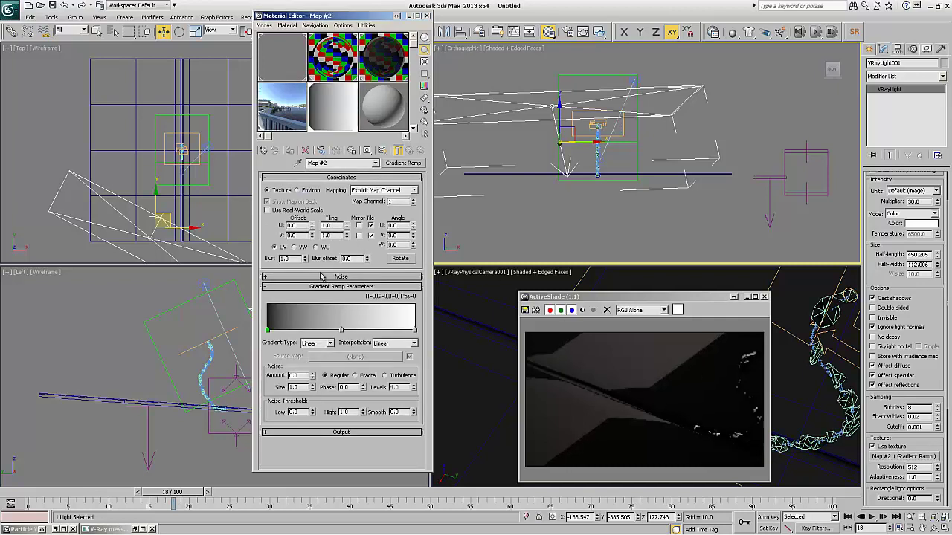
Set the Gradient Ramp type to Box and reverse its colors so it fades from a white center to black edges
click(325, 344)
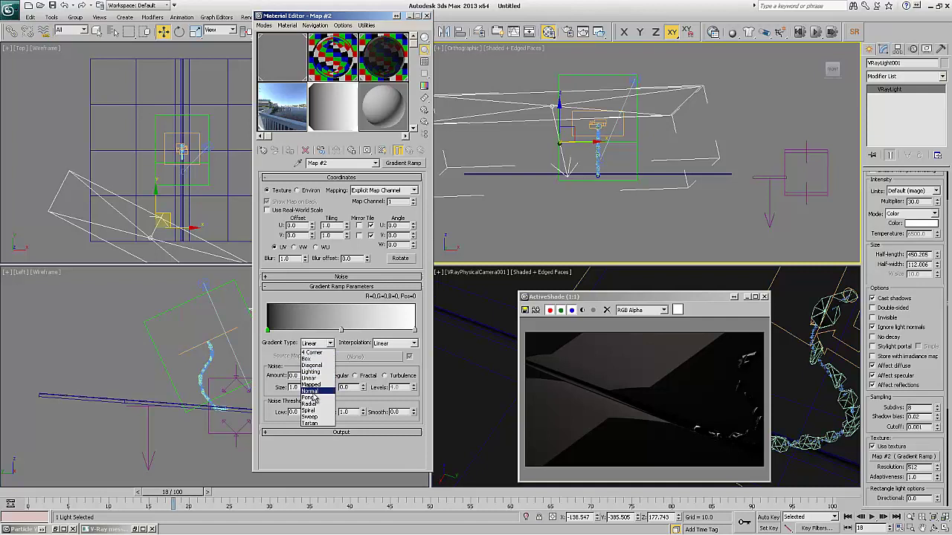
click(313, 360)
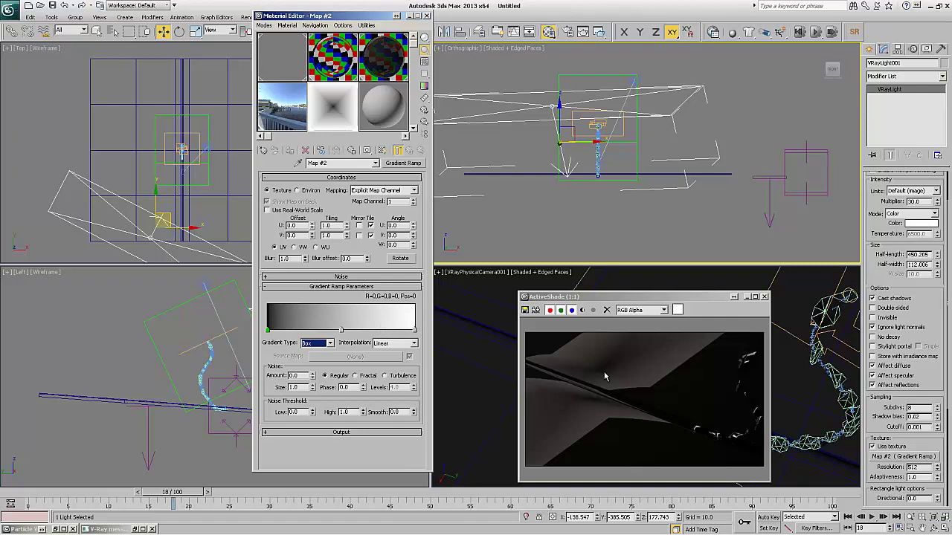
double_click(414, 331)
drag(338, 111, 383, 110)
click(364, 144)
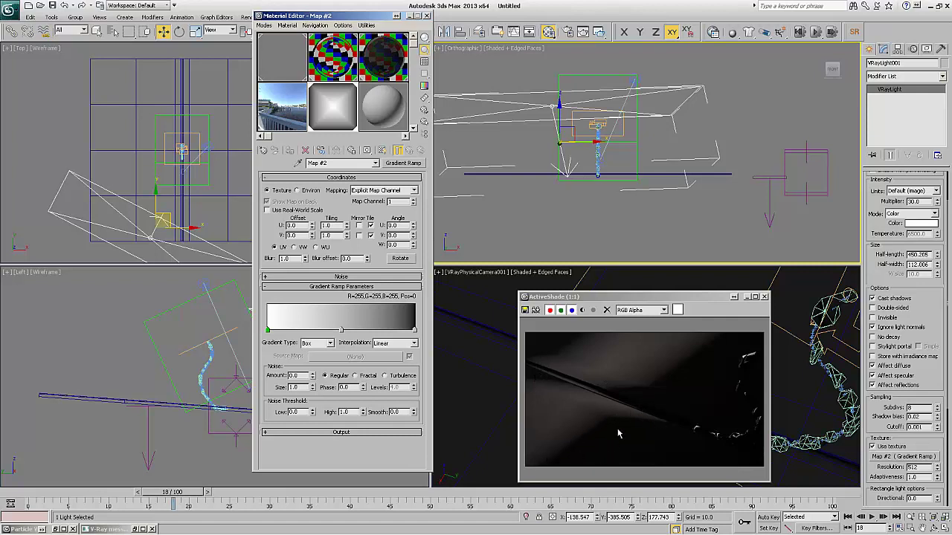
Set the MeshSmooth subdivision iterations of the grooved plane to 2
click(474, 350)
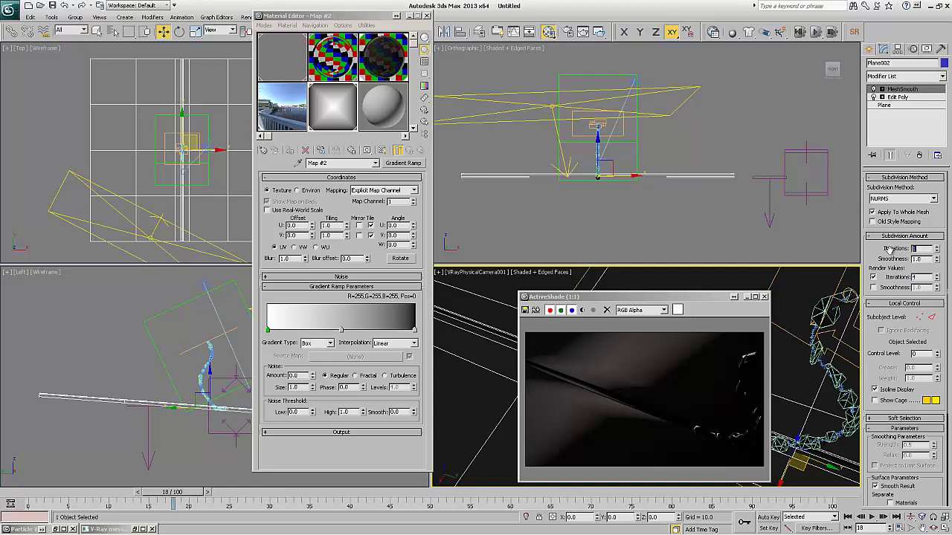
text(2)
key(Return)
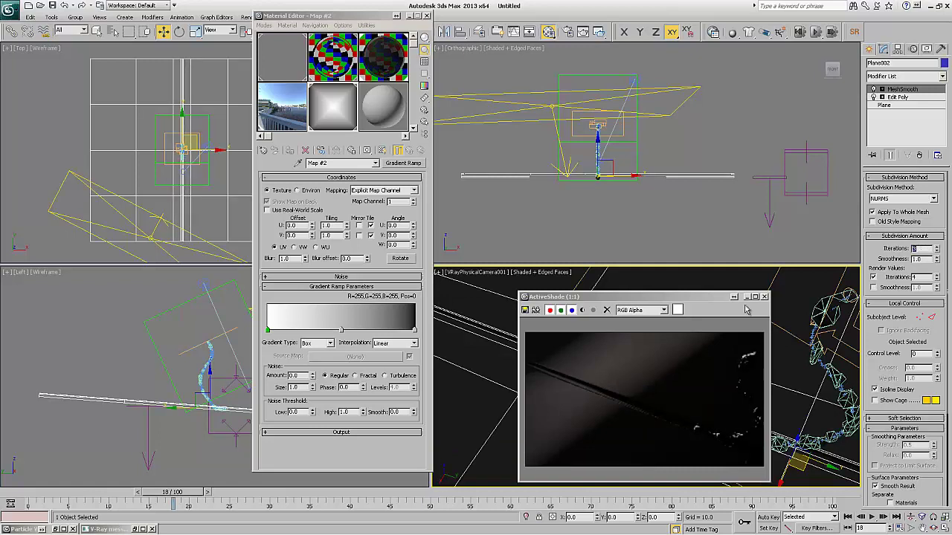
Clone VRayLight001 as the independent copy VRayLight002 at about X 333, Y 258, and close the Material Editor
click(147, 218)
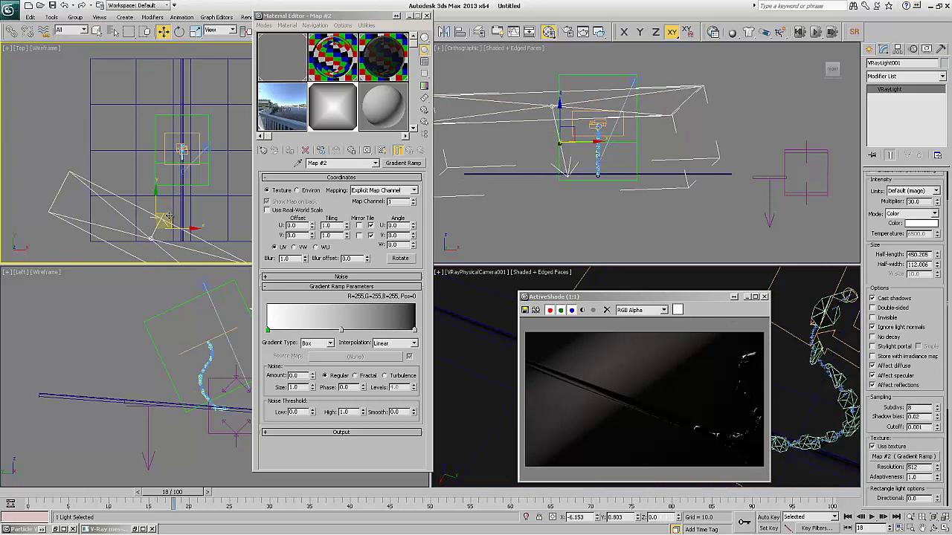
shift+drag(168, 216, 278, 68)
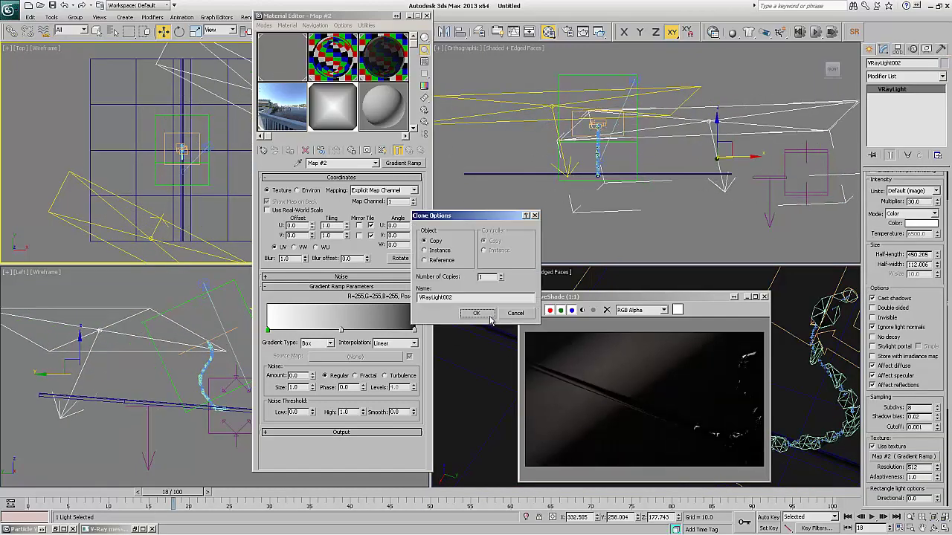
click(490, 316)
click(427, 16)
Rotate VRayLight002 about Z by about 119 degrees so it faces the groove from the opposite side
right_click(218, 114)
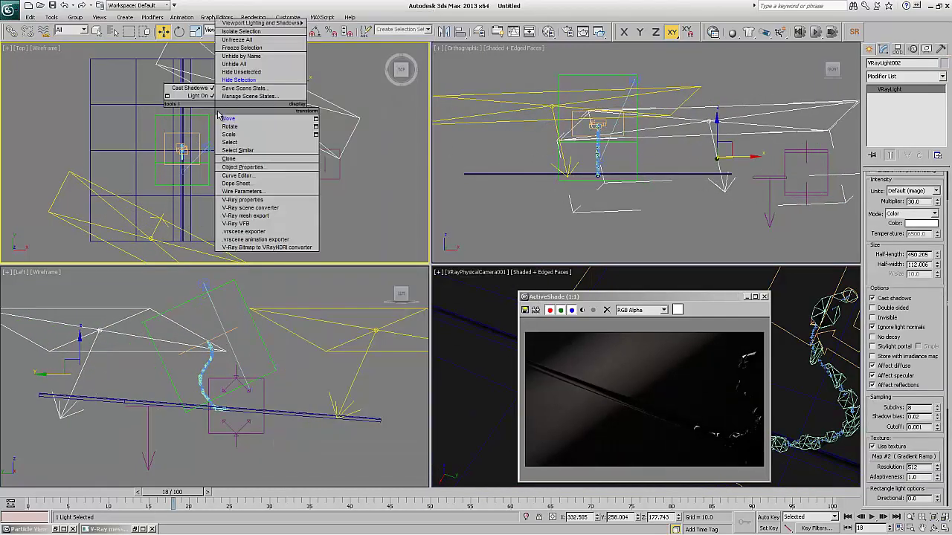
click(230, 127)
drag(227, 108, 334, 245)
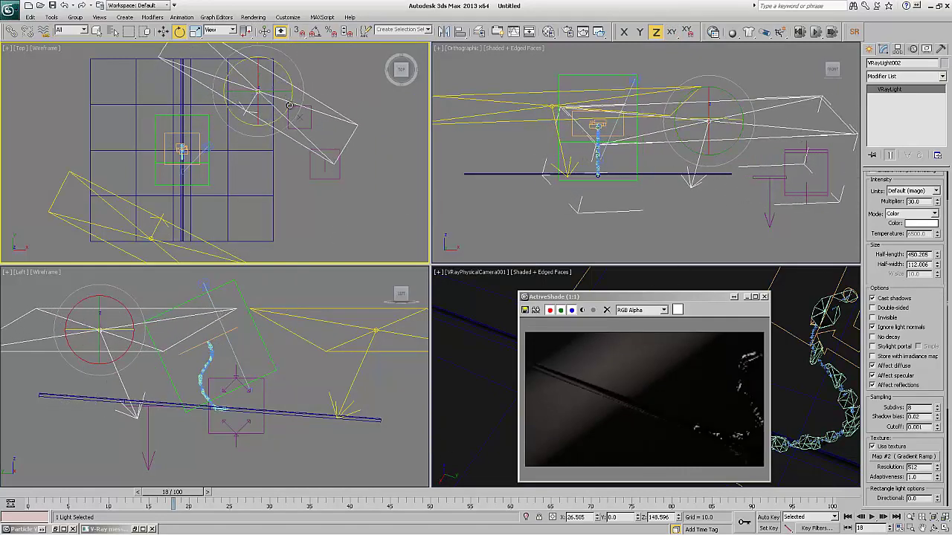
drag(289, 105, 281, 127)
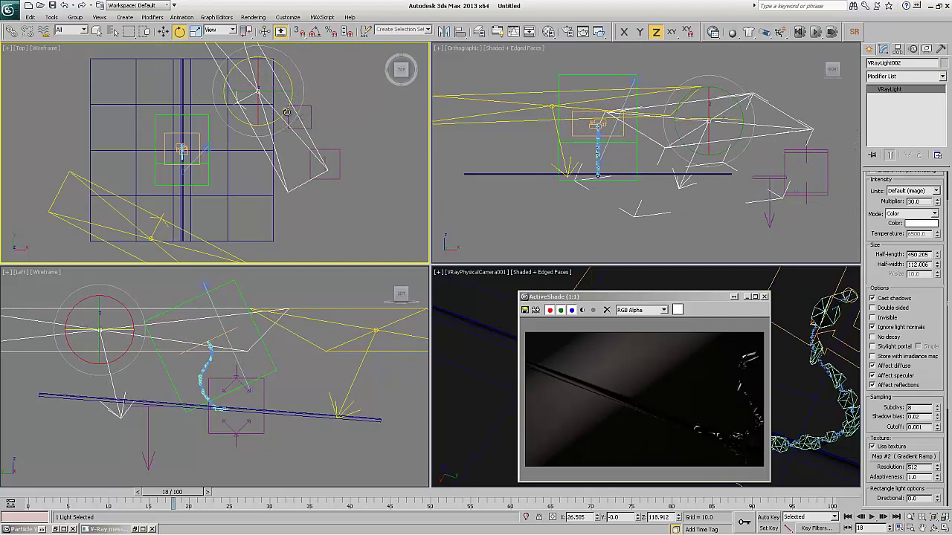
Switch the rotation reference to Local coordinates and tilt VRayLight002 about its X axis toward the groove
click(136, 312)
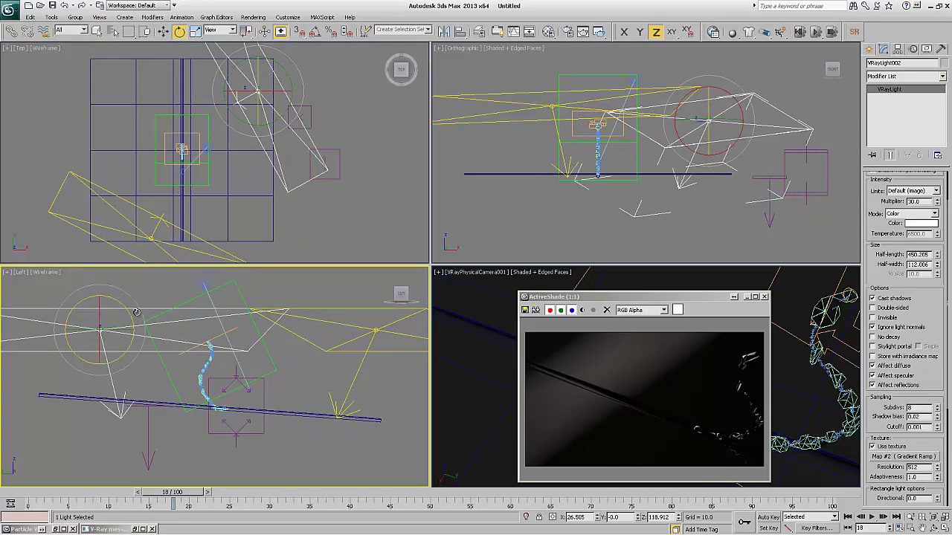
click(220, 32)
click(216, 76)
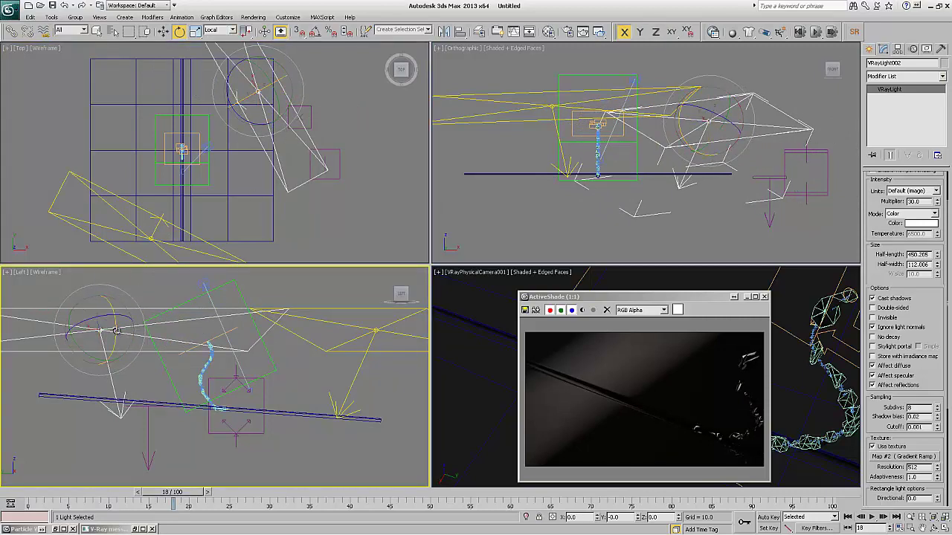
drag(116, 330, 120, 303)
Try to rotate VRayLight002 about its local Y axis
right_click(242, 119)
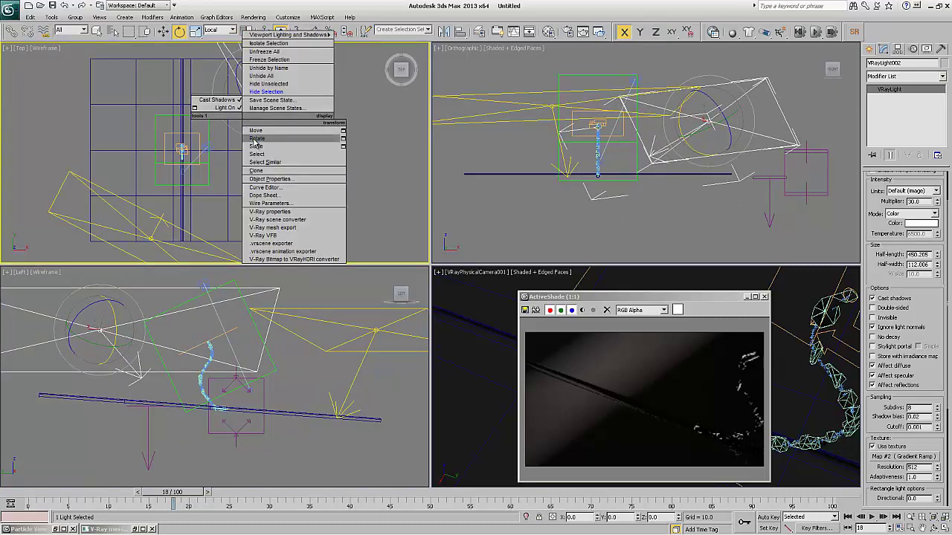
click(255, 140)
drag(287, 110, 285, 95)
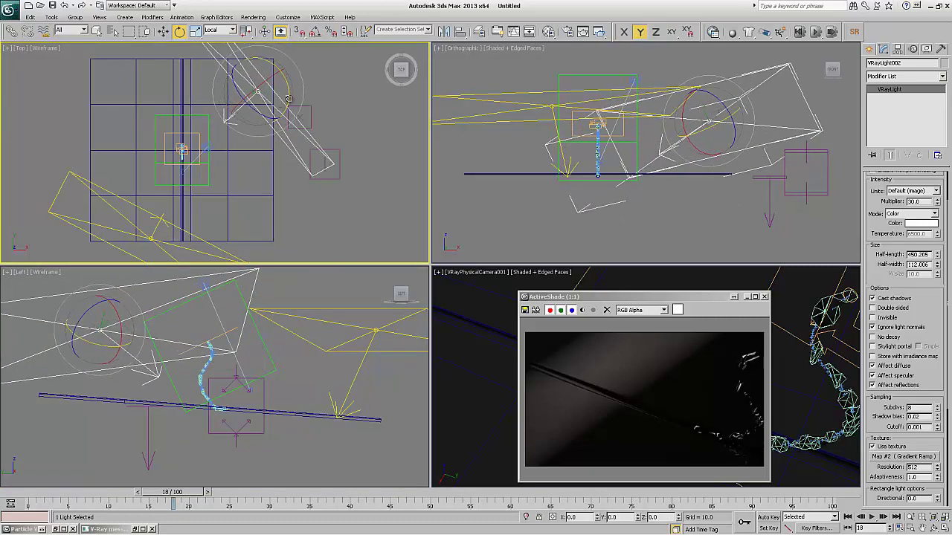
right_click(264, 113)
click(287, 125)
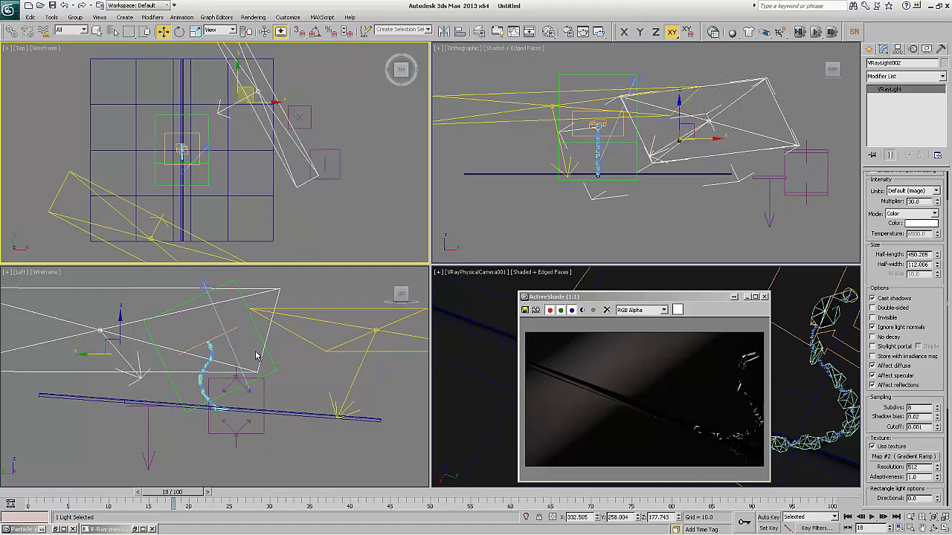
Resize VRayLight002 to a half-length of about 288 and half-width of about 140, and move it to about X 274, Y 123
right_click(256, 356)
mouse_move(937, 266)
mouse_down()
mouse_move(937, 257)
mouse_move(936, 267)
mouse_up()
right_click(261, 83)
drag(256, 89, 243, 119)
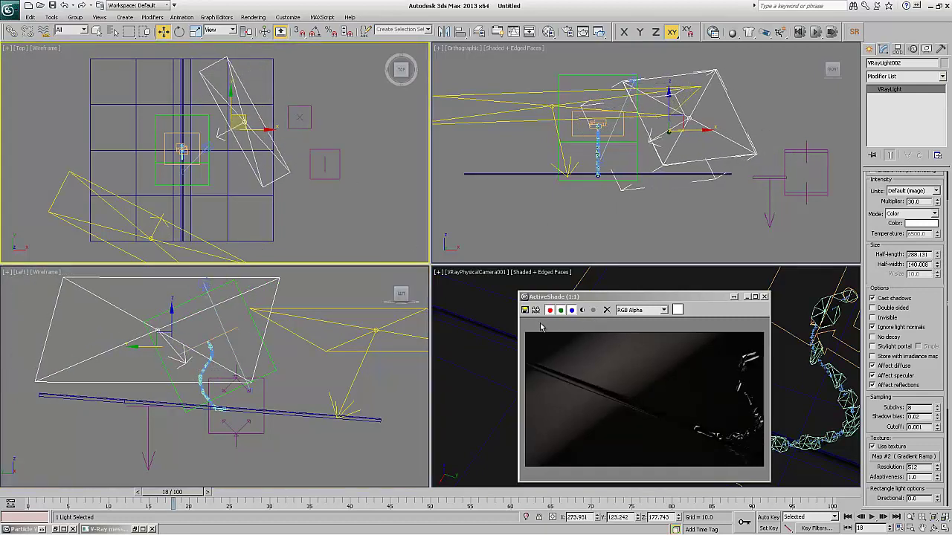
Set BlobMesh001's viewport evaluation coarseness to 1 and move the ActiveShade window to uncover the fluid in the camera view
key(h)
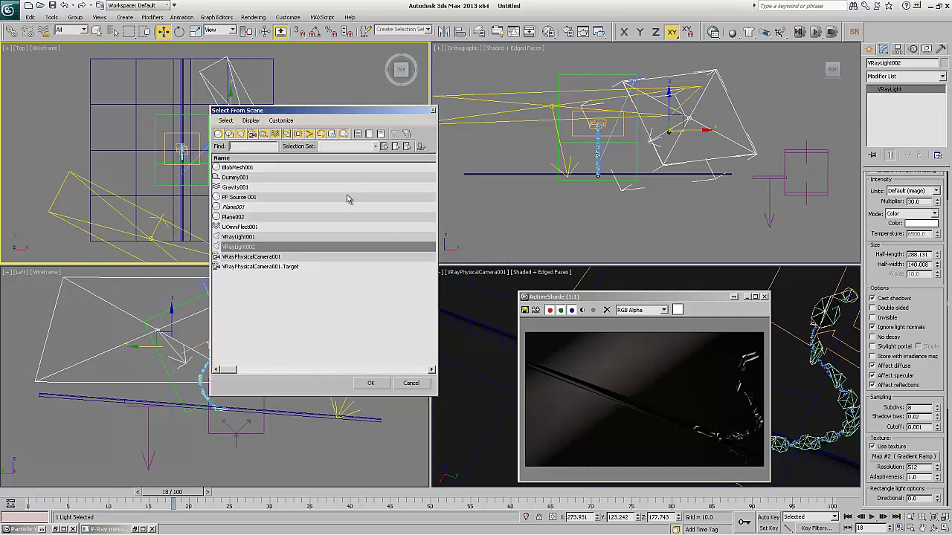
click(260, 169)
key(Return)
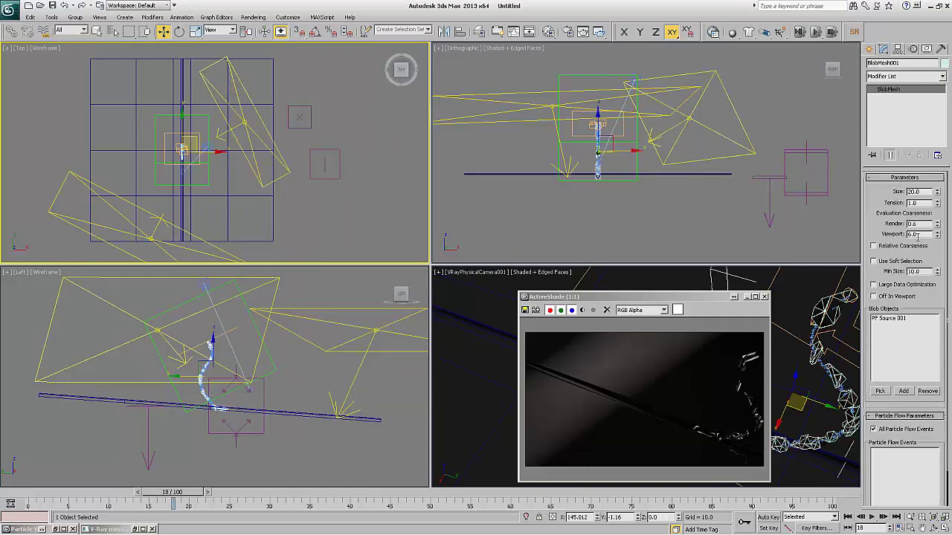
text(2)
key(Return)
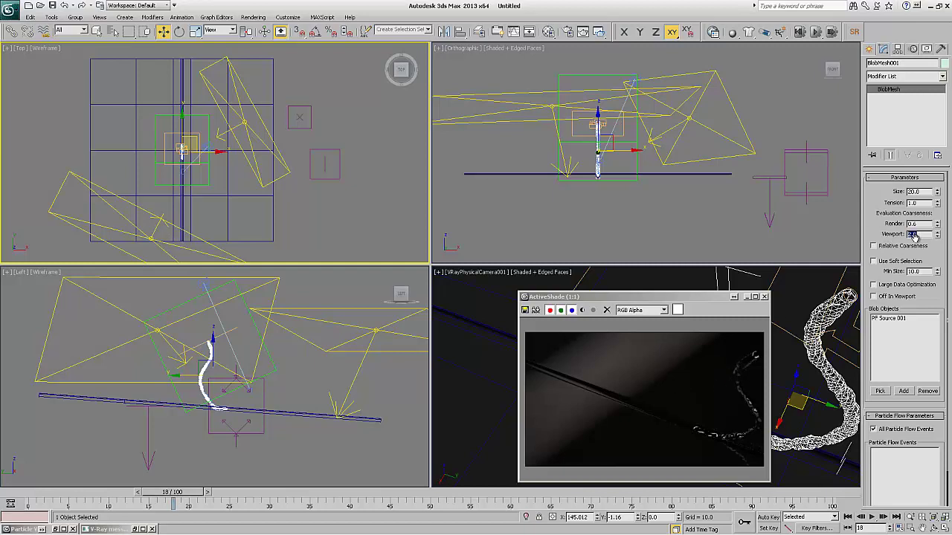
text(1)
key(Return)
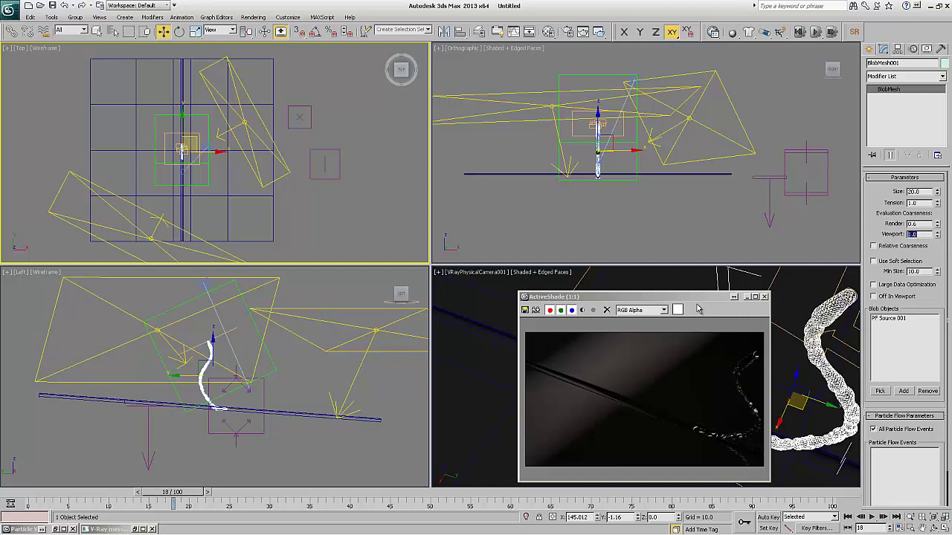
drag(697, 308, 646, 319)
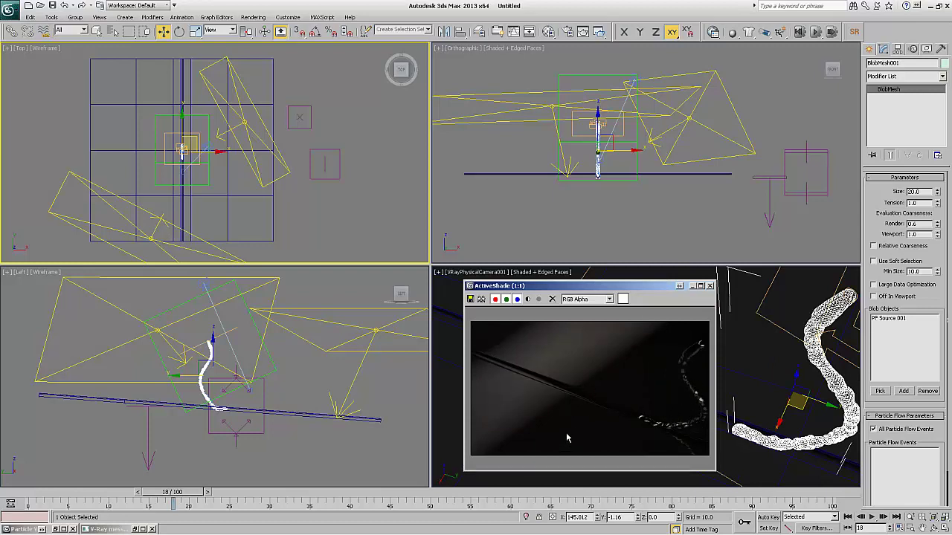
right_click(444, 325)
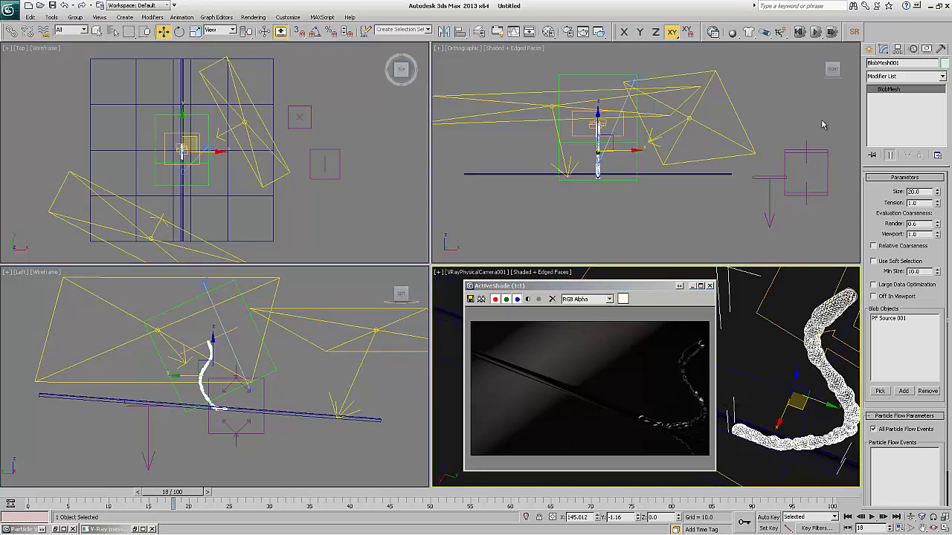
Create an invisible Dome-type VRayLight beside the groove plane at about X 817, Y -131
click(869, 49)
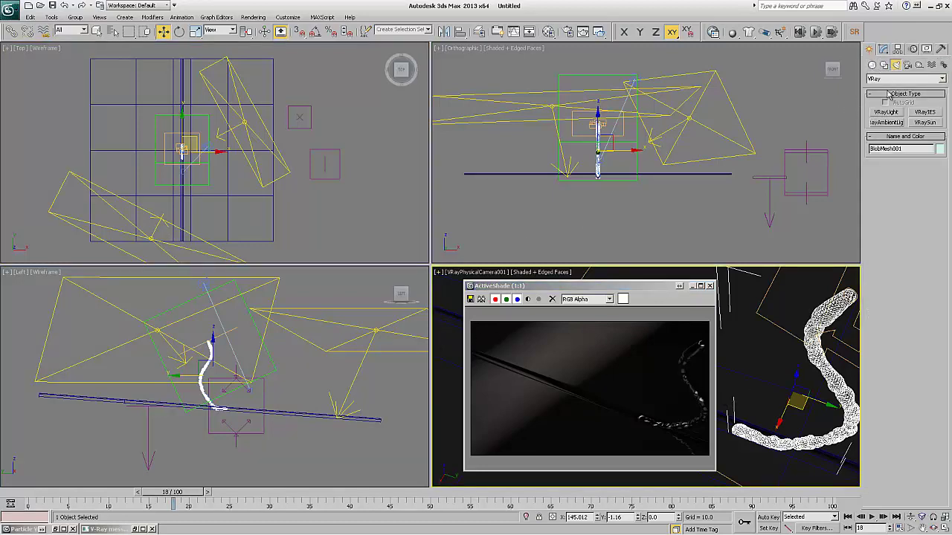
click(884, 111)
click(909, 193)
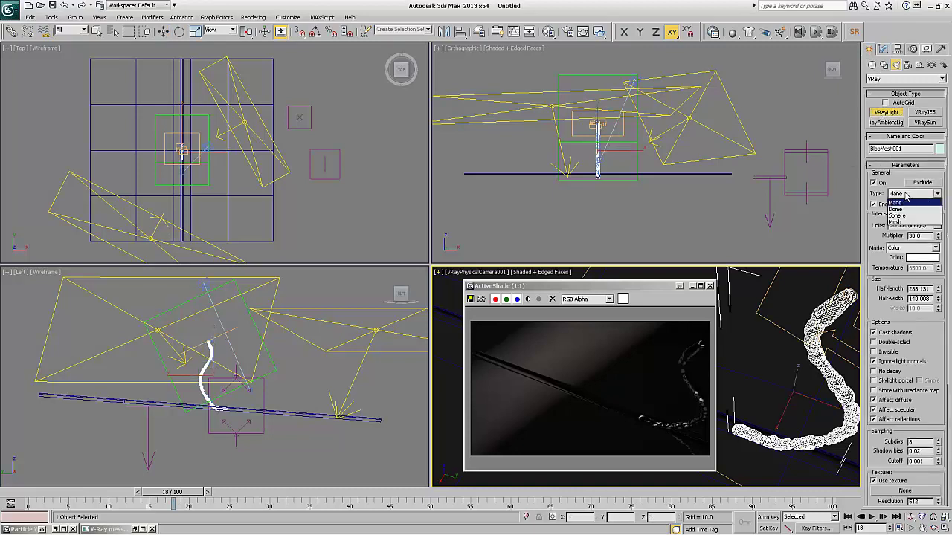
click(903, 209)
click(369, 179)
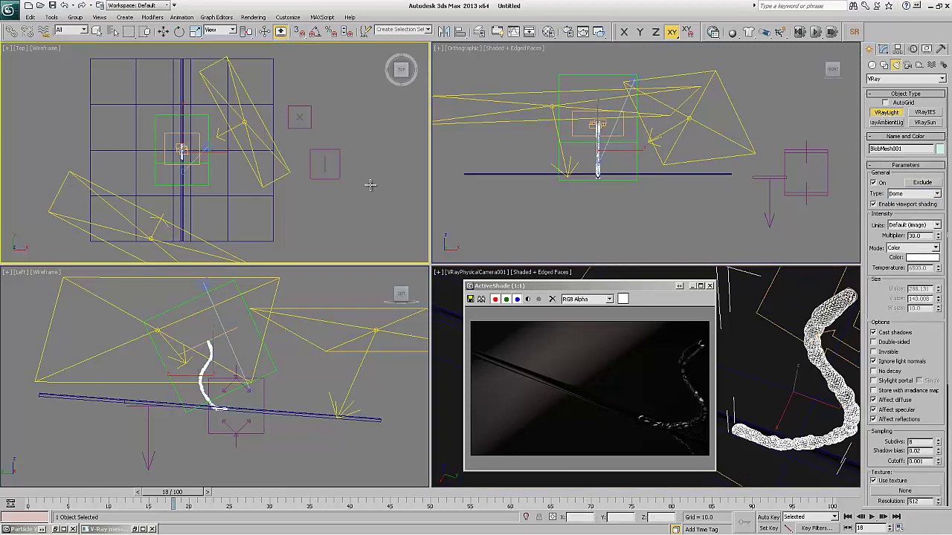
click(891, 352)
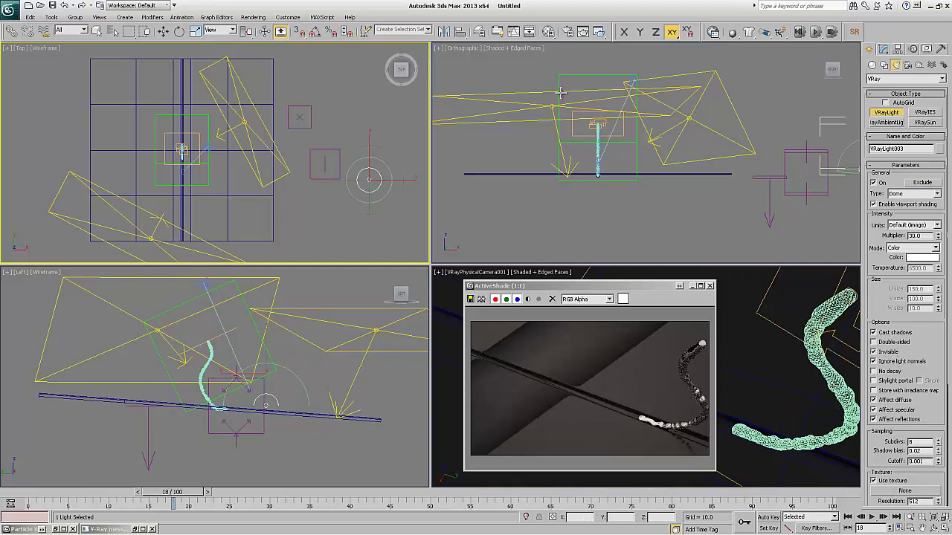
Assign the existing VRayHDRI Map #1 from the Material Editor as the dome light's texture
key(m)
click(275, 99)
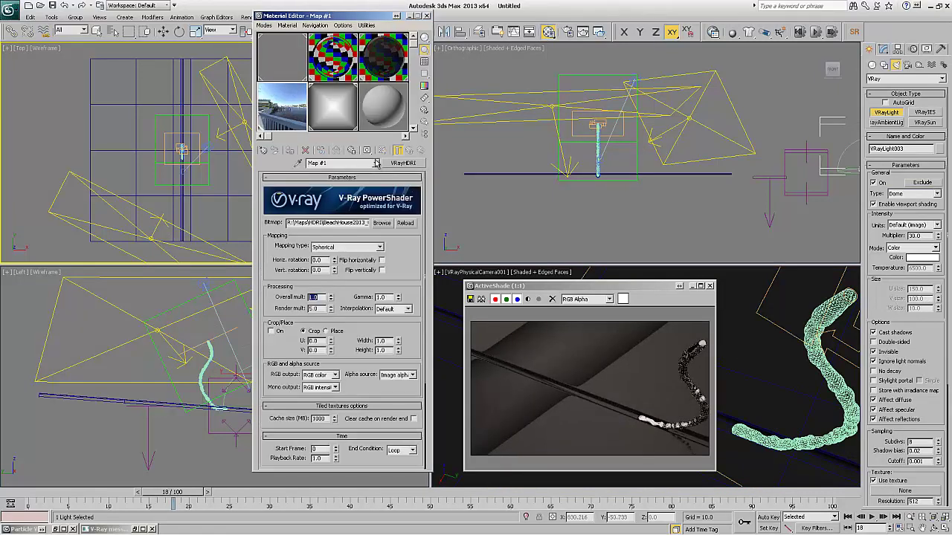
drag(387, 163, 903, 494)
click(455, 297)
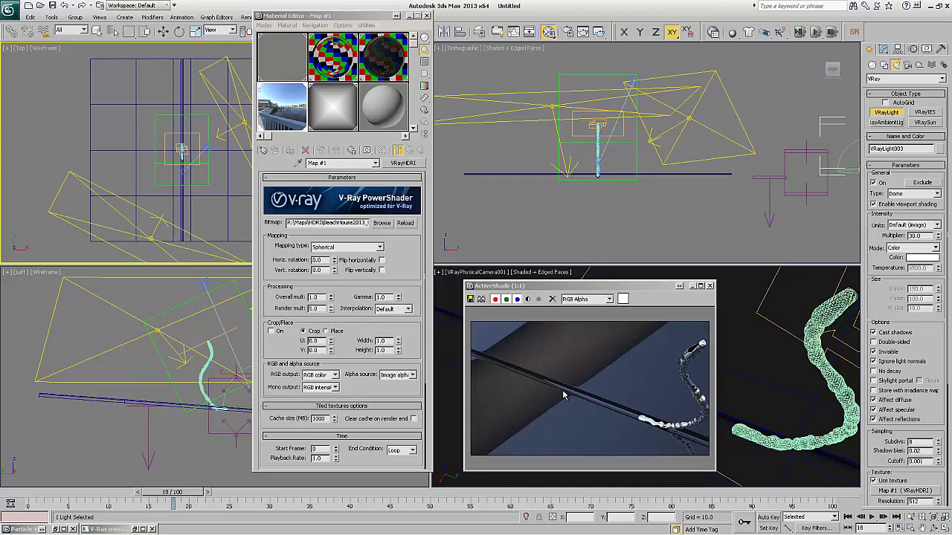
Replace the VRayHDRI bitmap with STUDIOATM_05SX from the Maps\HDRI folder
click(381, 224)
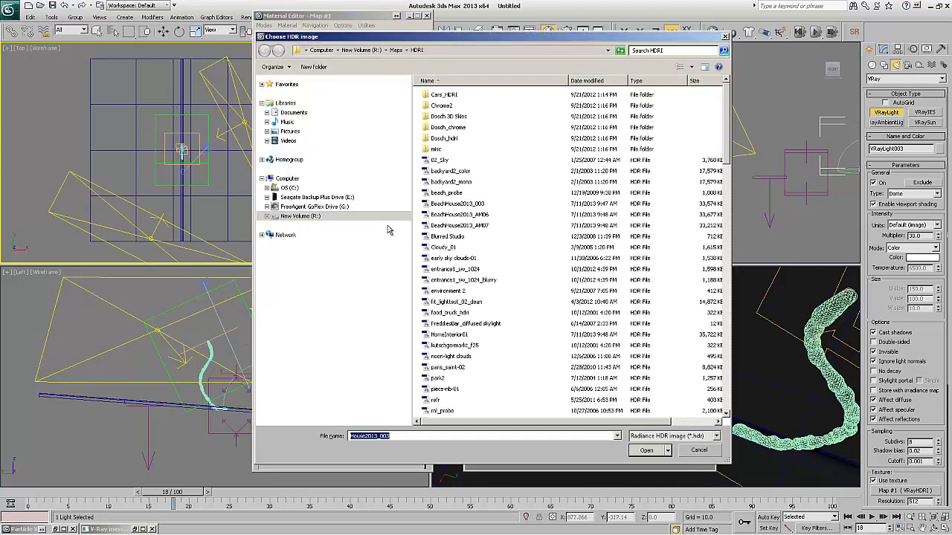
click(726, 379)
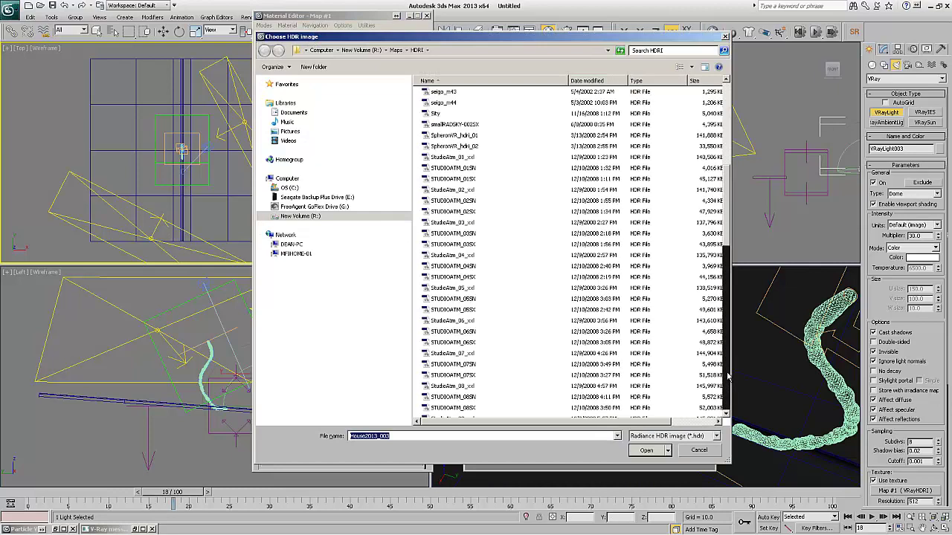
double_click(455, 310)
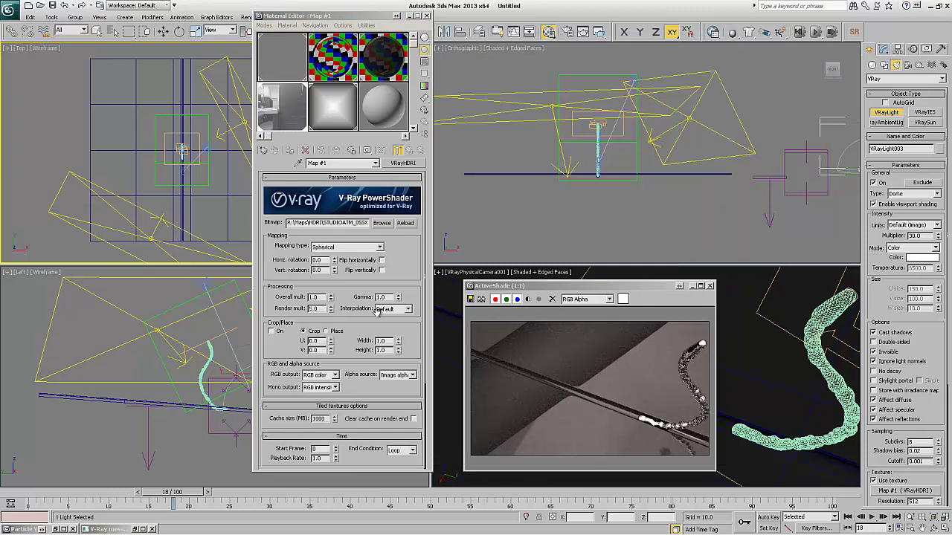
Set the HDRI map's vertical rotation to 90 and adjust its horizontal rotation to 47 to reposition the reflections
mouse_move(333, 260)
mouse_down()
mouse_move(334, 230)
mouse_move(335, 252)
mouse_up()
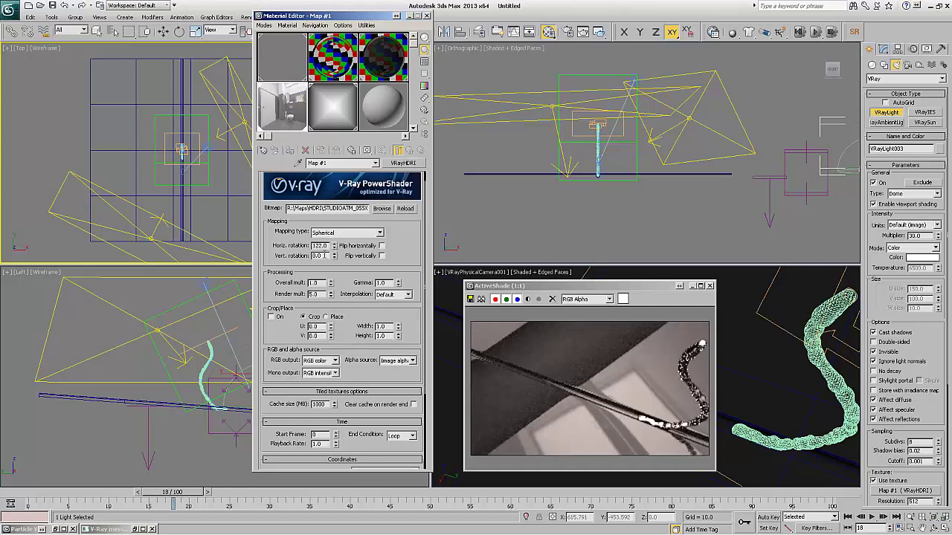
click(322, 256)
text(30)
key(Return)
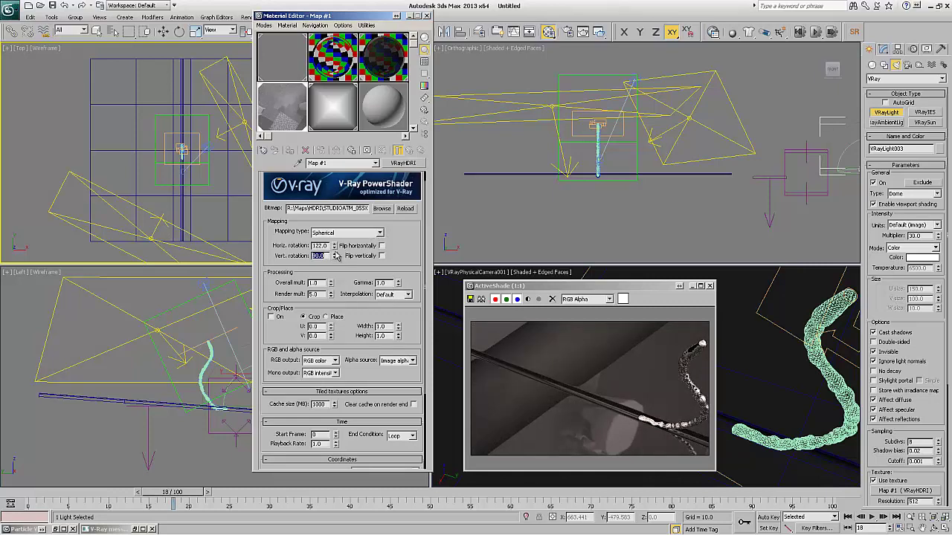
click(389, 73)
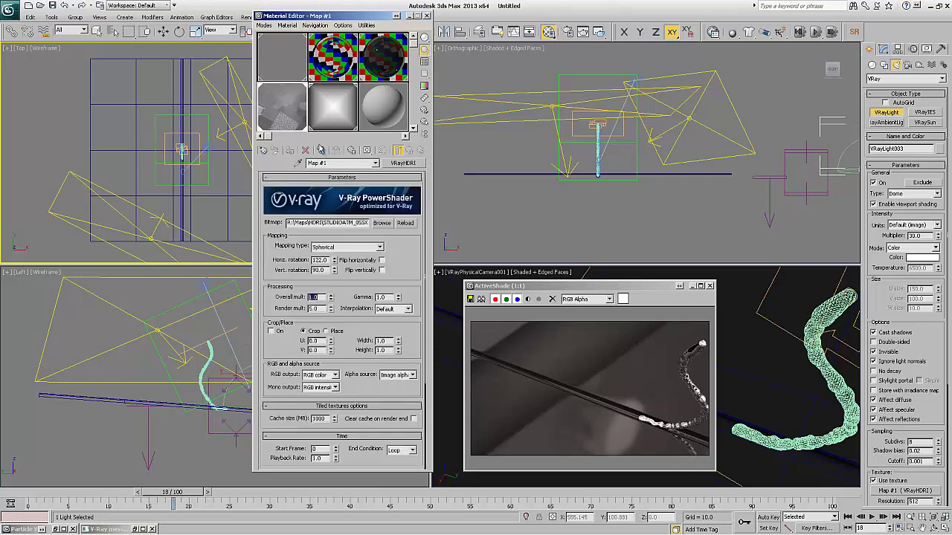
click(305, 112)
mouse_move(334, 263)
mouse_down()
mouse_move(337, 251)
mouse_move(335, 266)
mouse_up()
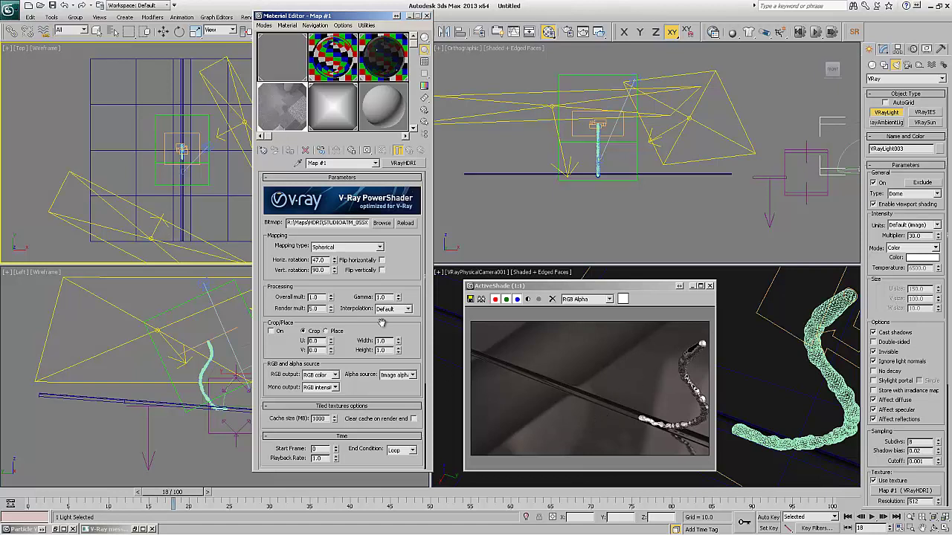
Lighten the Map #2 gradient ramp by setting its end flag to grey 124 and its middle flag to grey 231
click(333, 105)
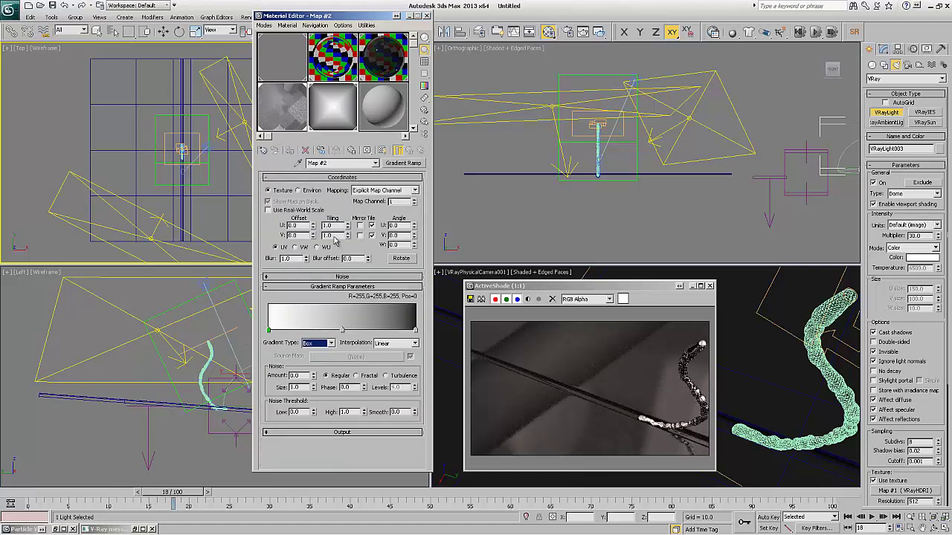
double_click(416, 331)
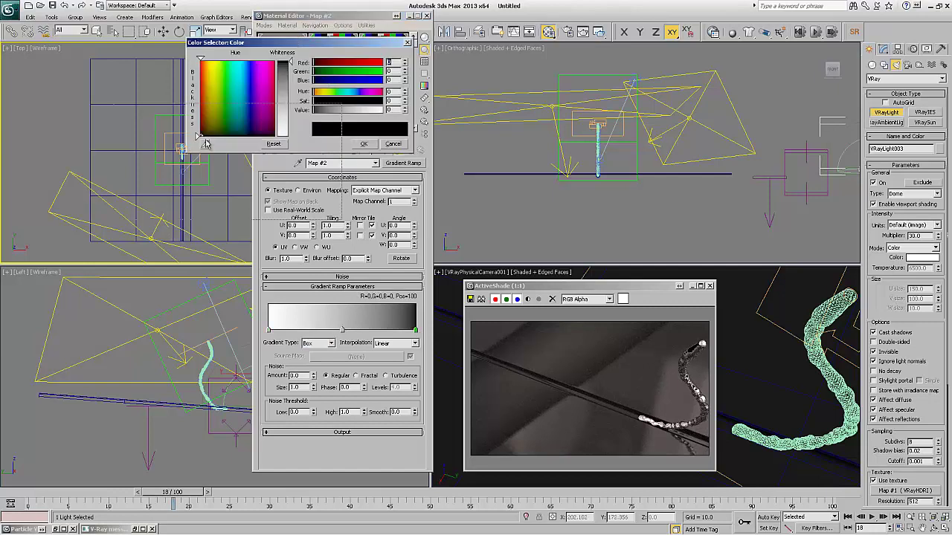
drag(223, 43, 121, 158)
click(228, 224)
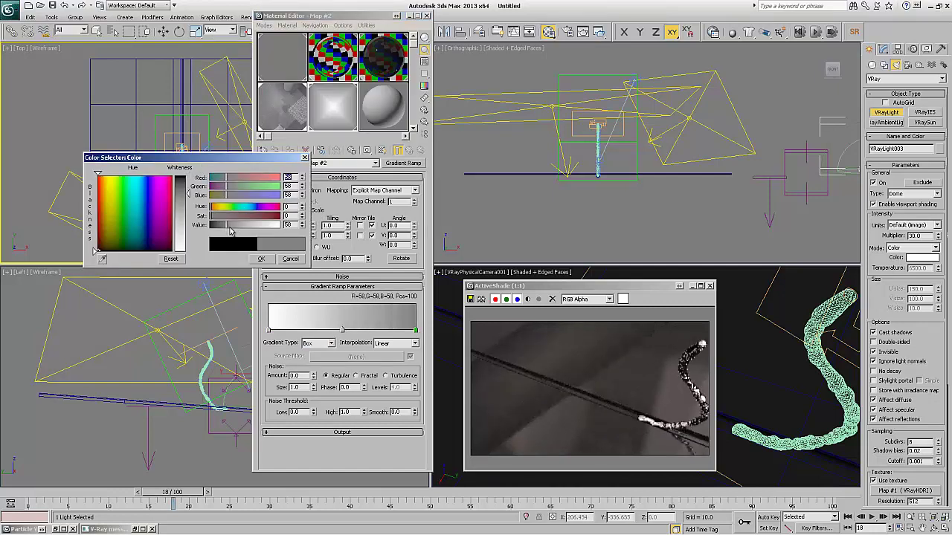
drag(230, 226, 248, 232)
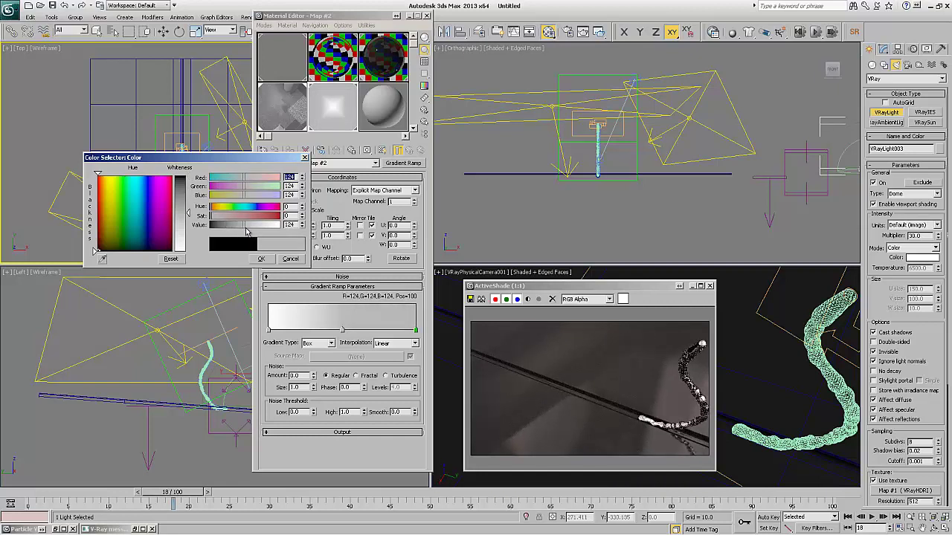
click(342, 330)
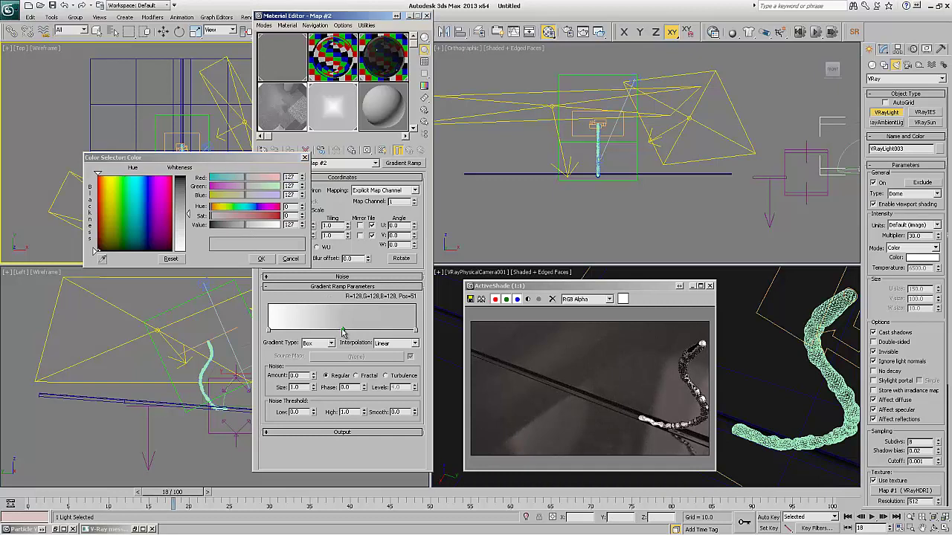
click(273, 227)
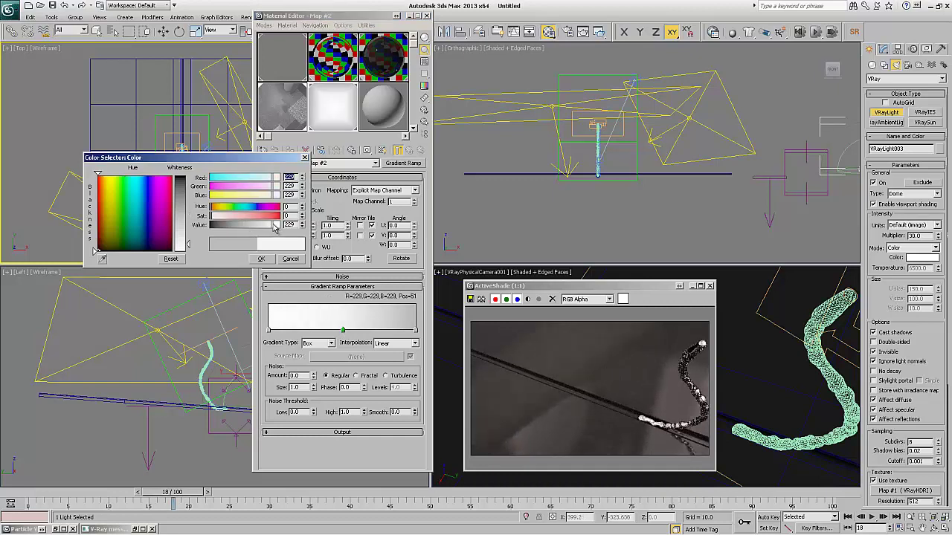
drag(274, 228, 275, 228)
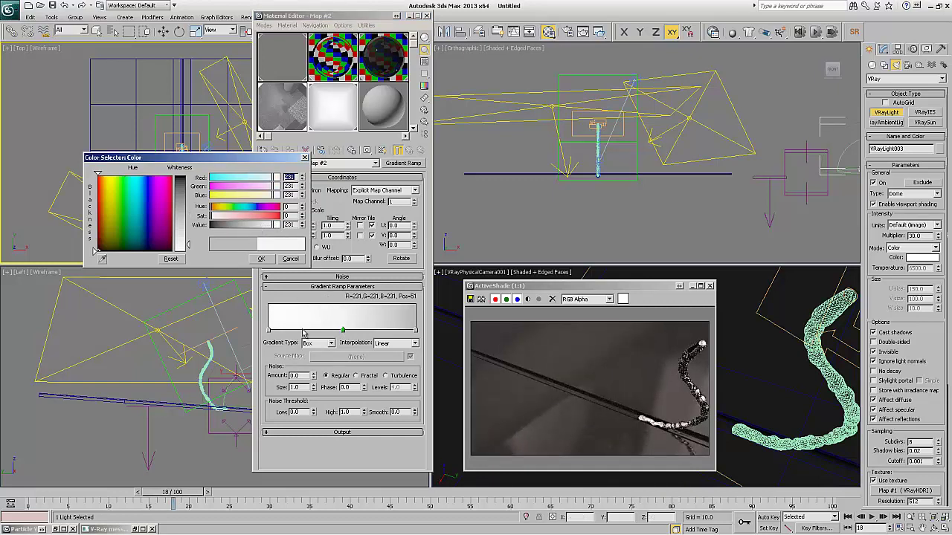
Readjust the Map #2 gradient ramp with the end flag at grey 157 and the middle flag at grey 198
click(417, 331)
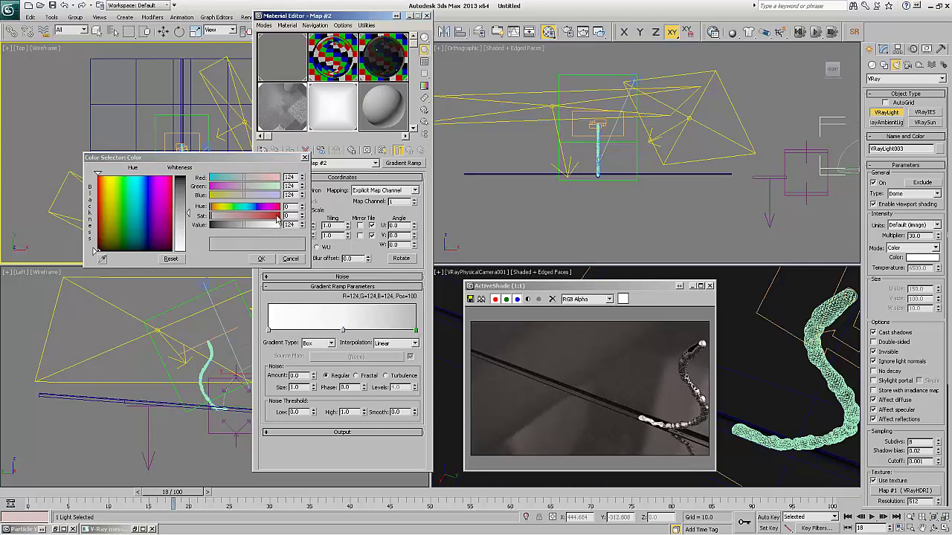
mouse_move(235, 227)
mouse_down()
mouse_move(265, 227)
mouse_move(251, 226)
mouse_up()
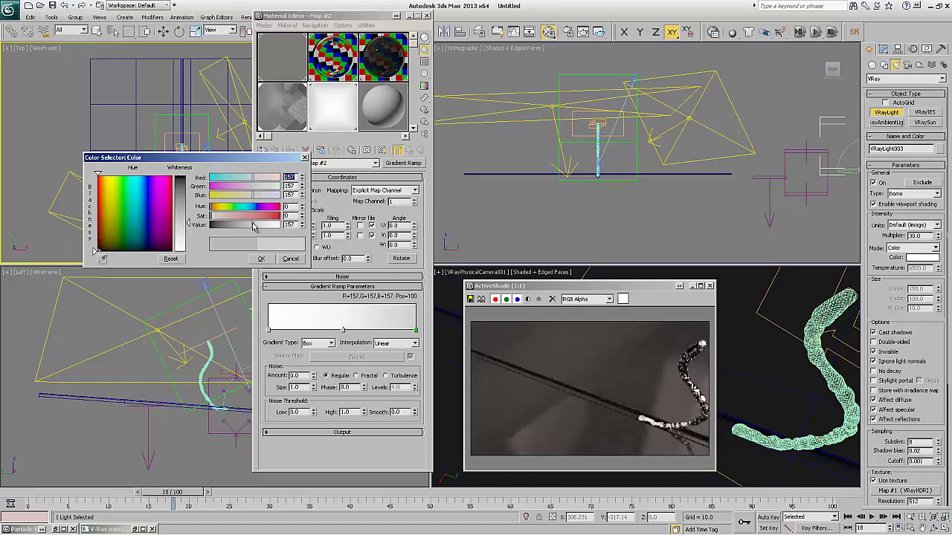
click(343, 330)
drag(268, 226, 256, 225)
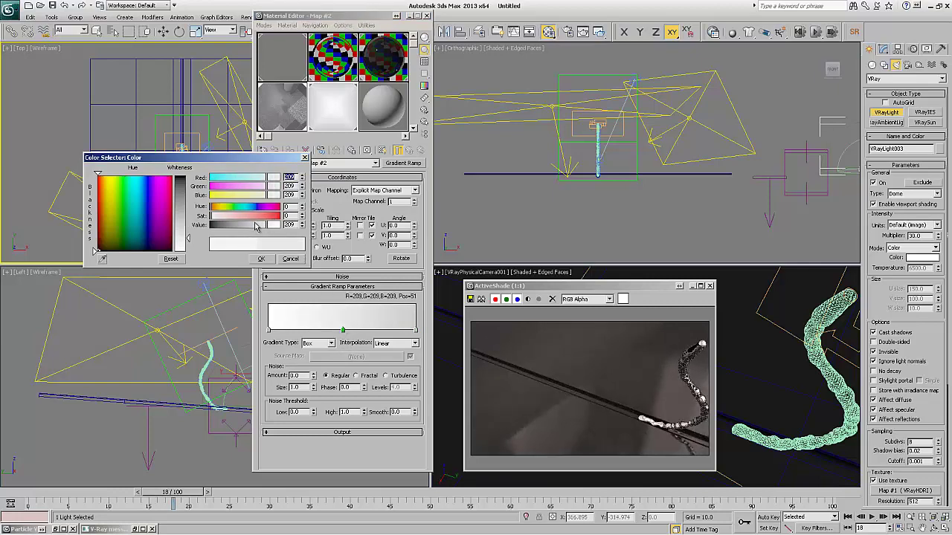
drag(260, 227, 262, 227)
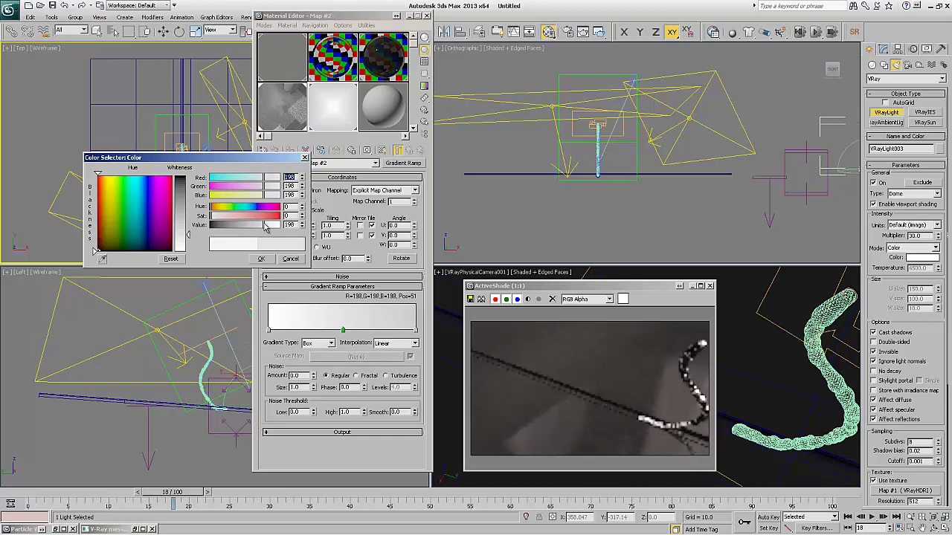
Set the dome light's multiplier to 1 and undo the stray second dome light
double_click(923, 237)
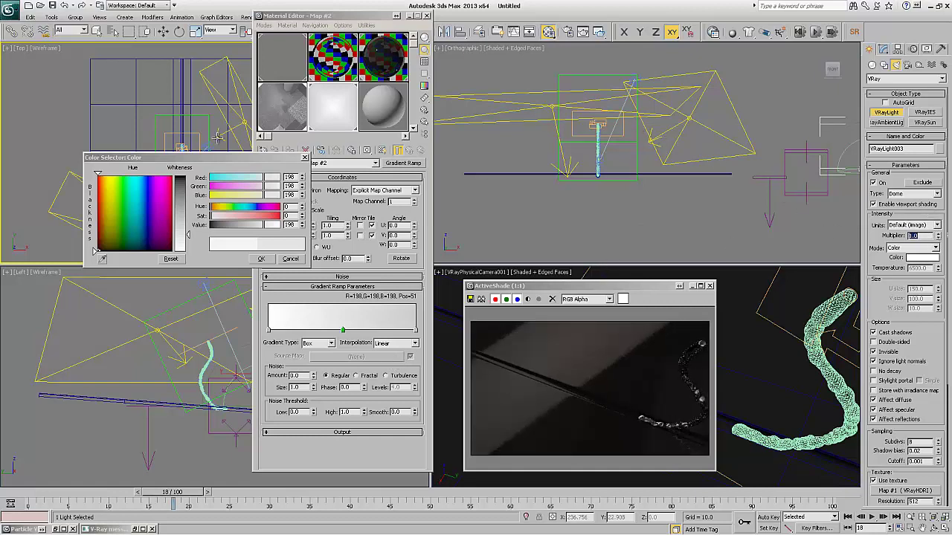
click(59, 217)
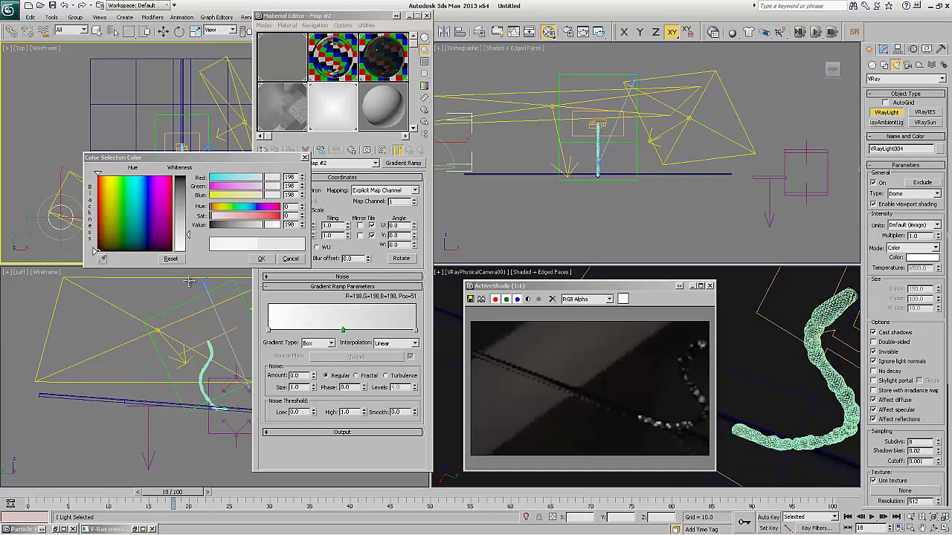
key(ctrl+z)
Set the multiplier of the long rectangular light VRayLight001 to 65
key(w)
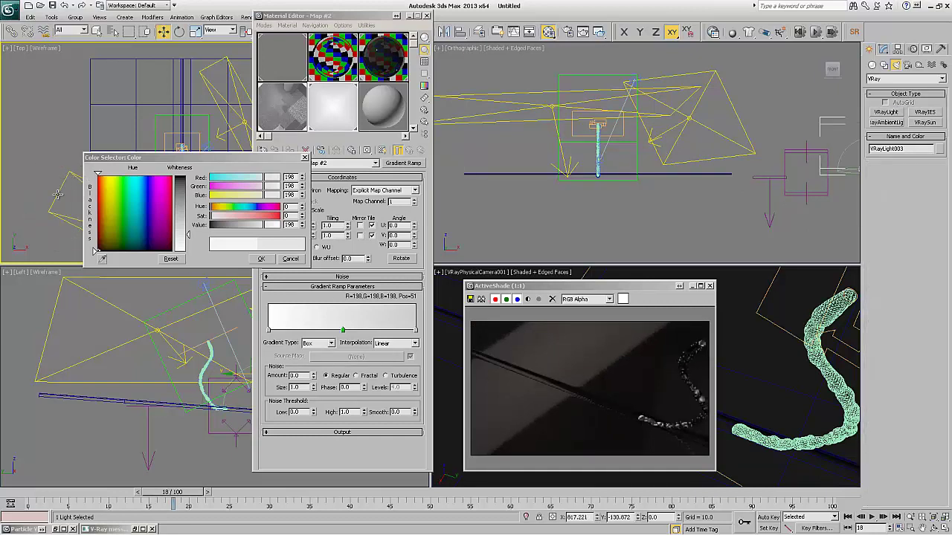
click(59, 195)
click(792, 330)
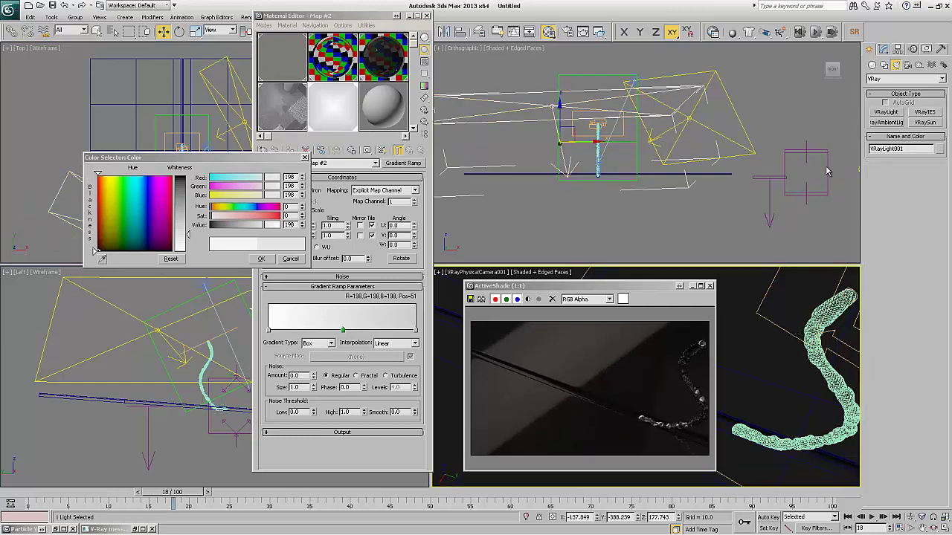
click(882, 49)
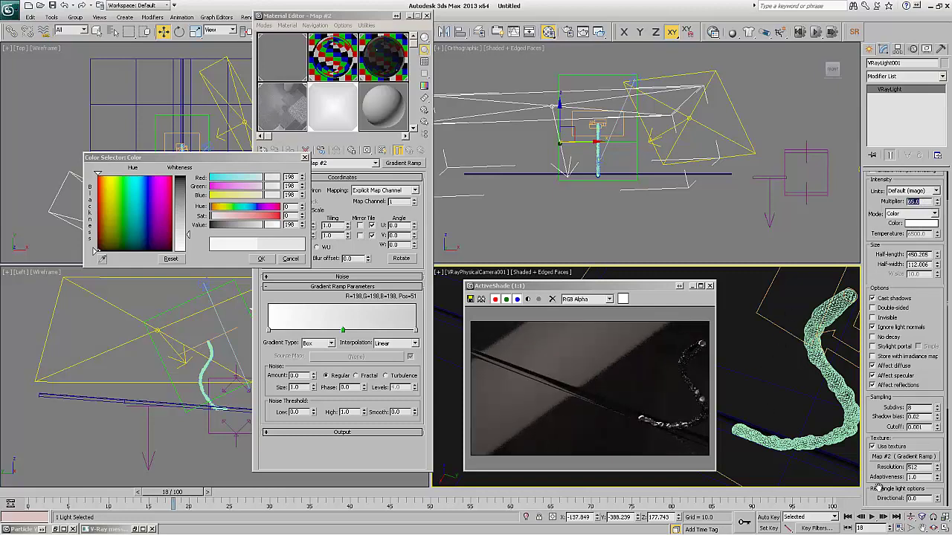
Move the dome light to the world origin by resetting its X and Y positions to 0
click(944, 516)
drag(945, 517, 943, 497)
click(824, 172)
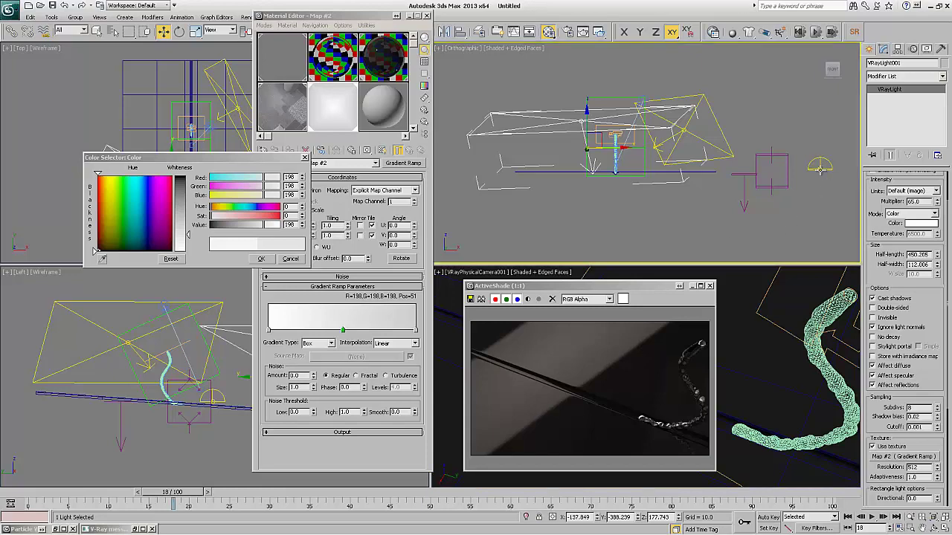
click(820, 168)
right_click(164, 31)
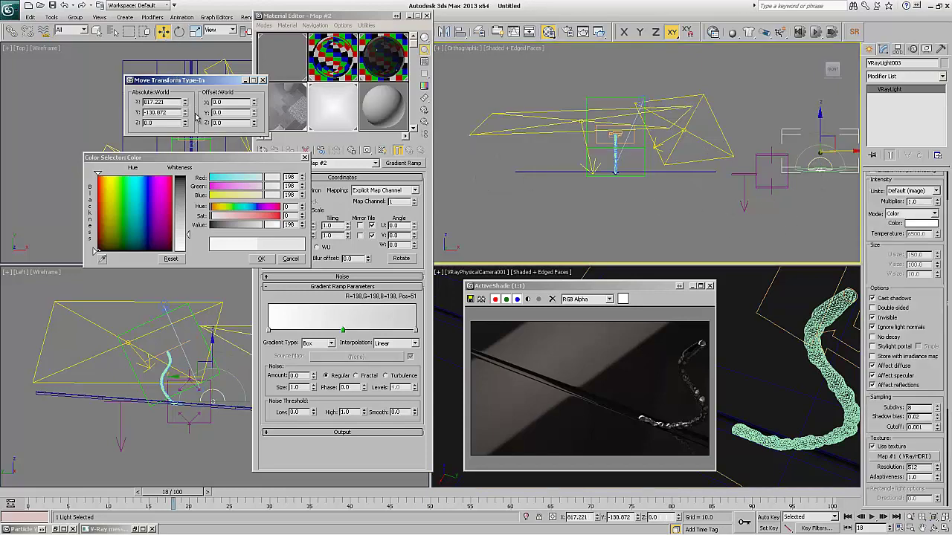
right_click(185, 103)
right_click(185, 112)
click(262, 80)
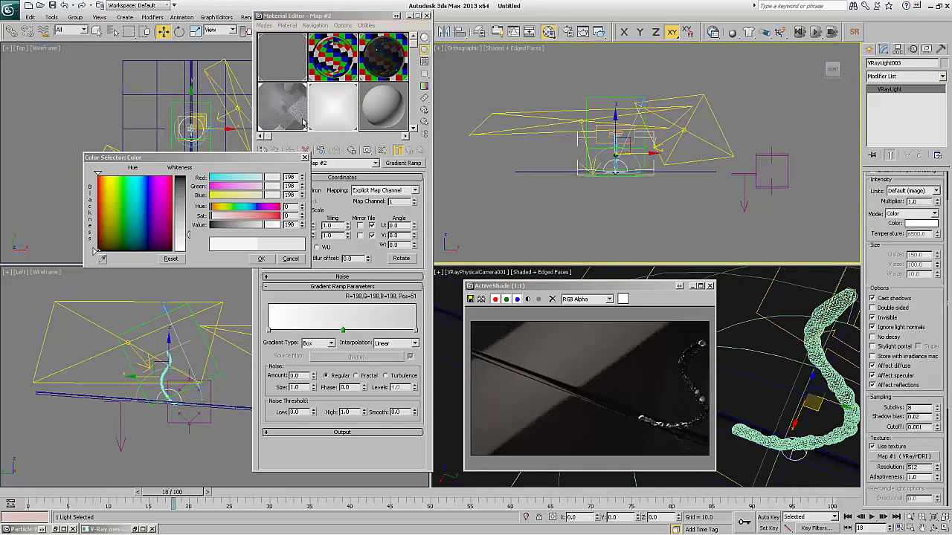
Set the render multiplier of the Map #1 VRayHDRI texture to 25
right_click(742, 355)
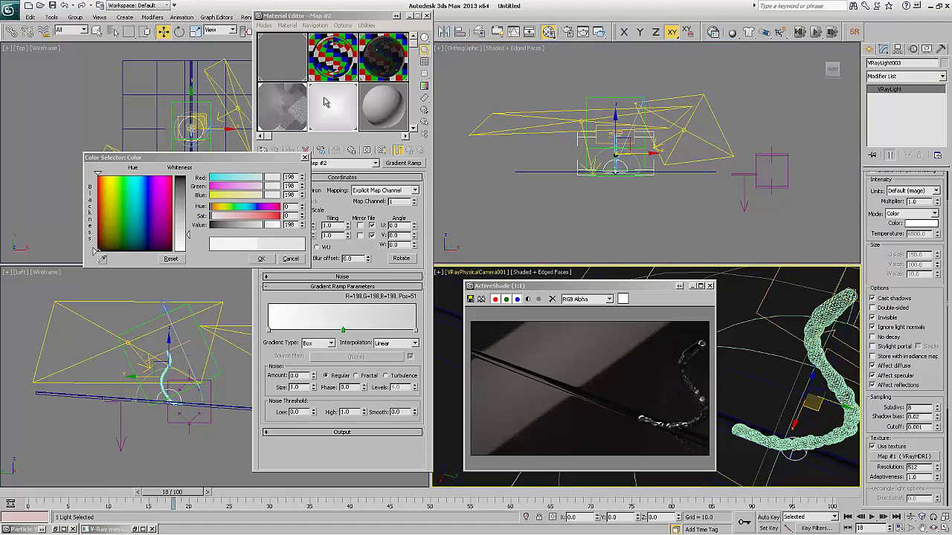
click(297, 106)
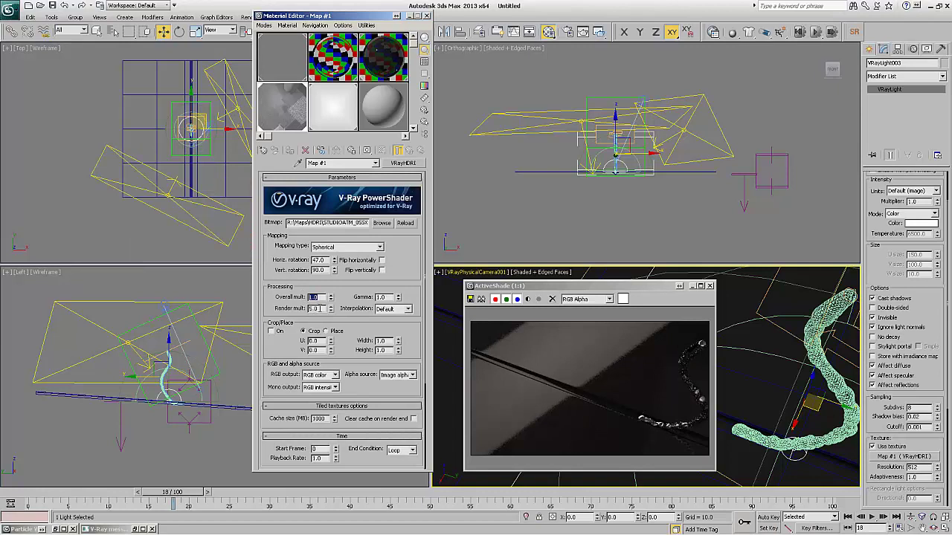
double_click(316, 308)
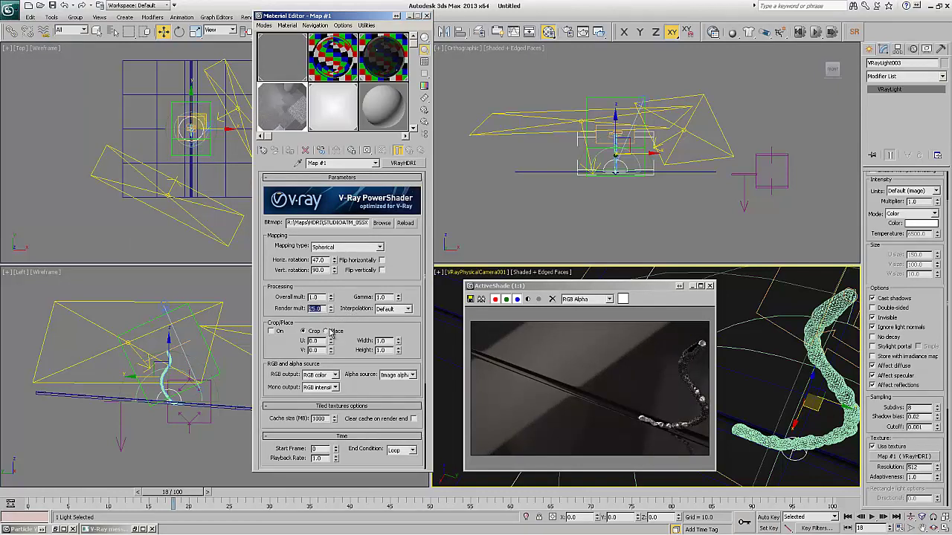
Move VRayLight001 away from the groove in the top view to about X -215, Y -548
click(168, 194)
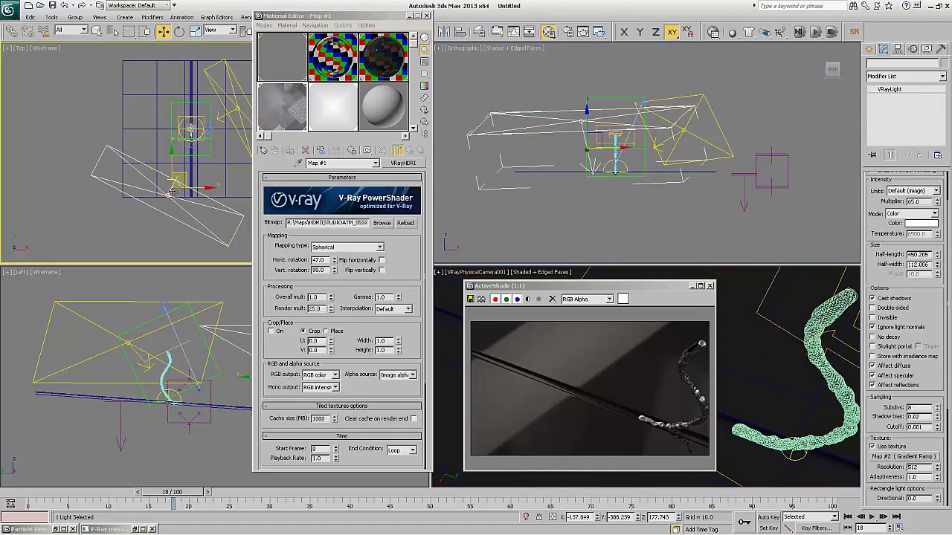
drag(185, 177, 179, 184)
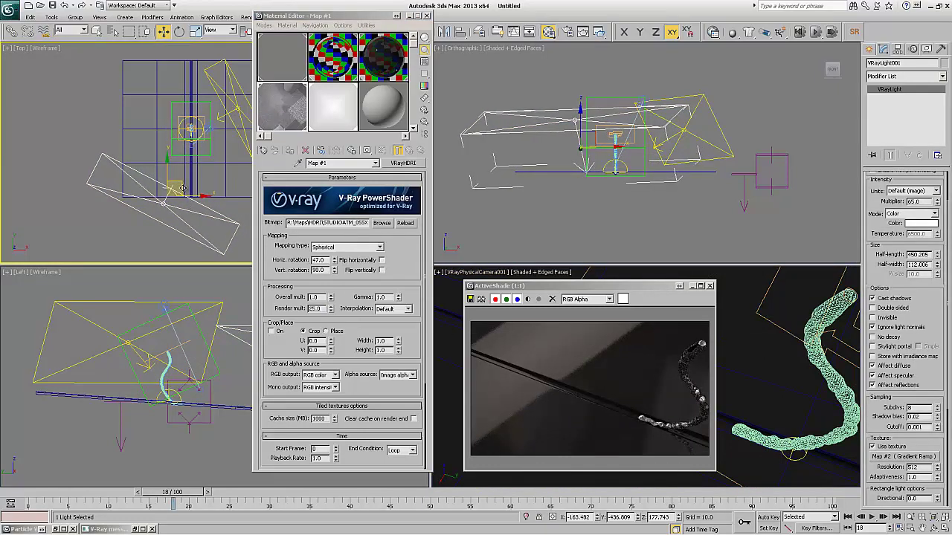
drag(187, 195, 173, 202)
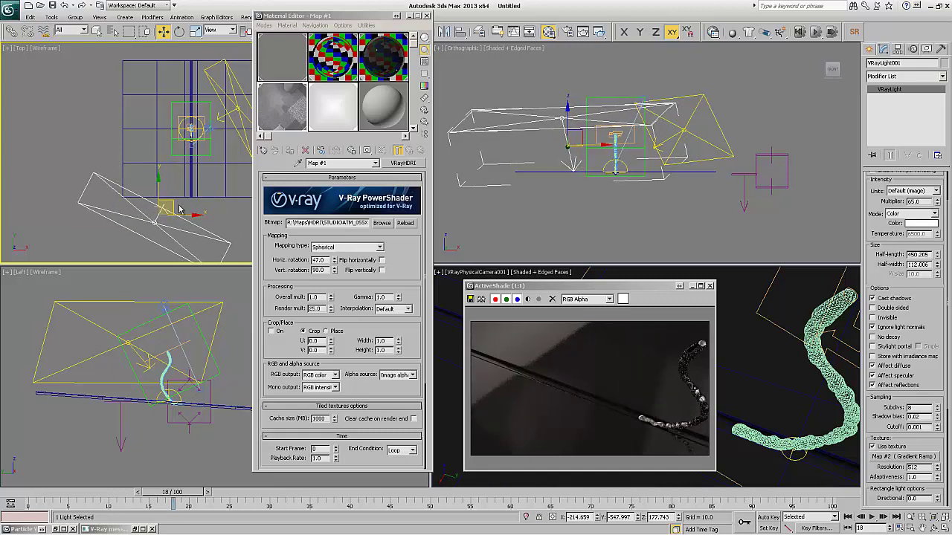
Lengthen VRayLight001 to a half-length of about 693 and rotate it to lie diagonally across the groove's lower end in the top view
right_click(181, 201)
click(195, 220)
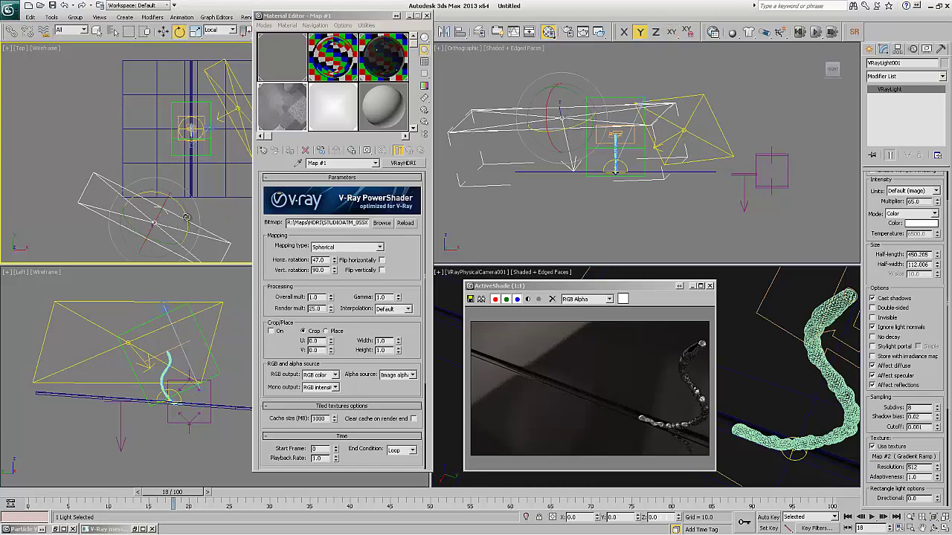
drag(157, 192, 183, 199)
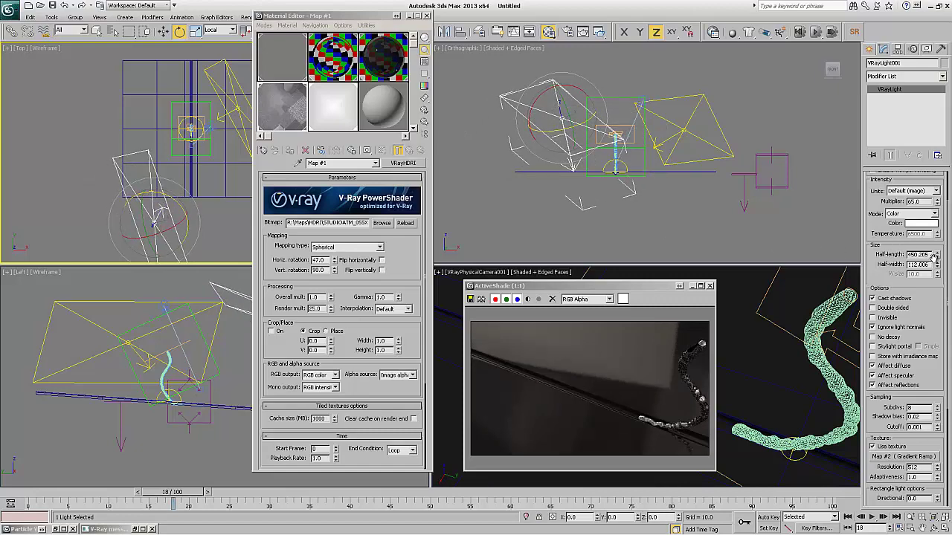
drag(937, 255, 928, 244)
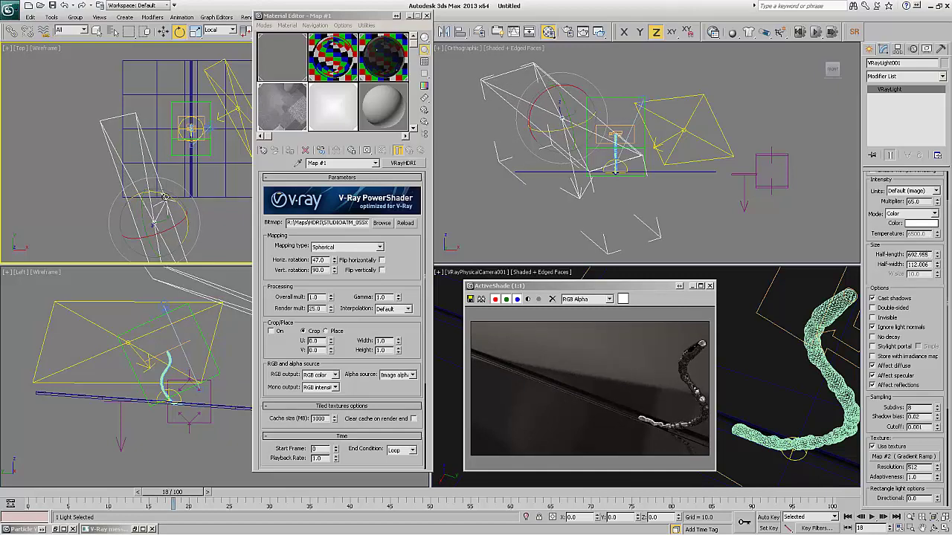
drag(163, 200, 188, 214)
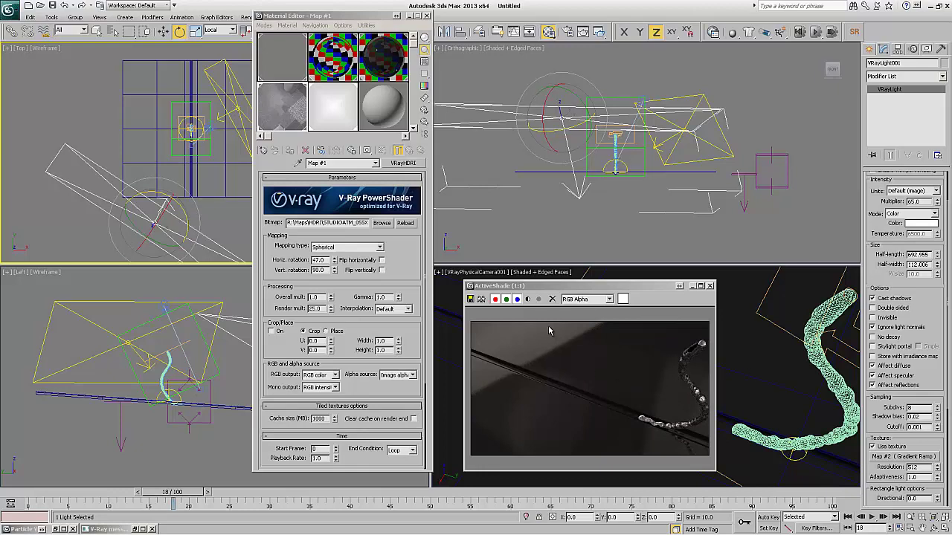
Pan and dolly the V-Ray physical camera closer to the front end of the fluid stream
right_click(720, 368)
click(922, 528)
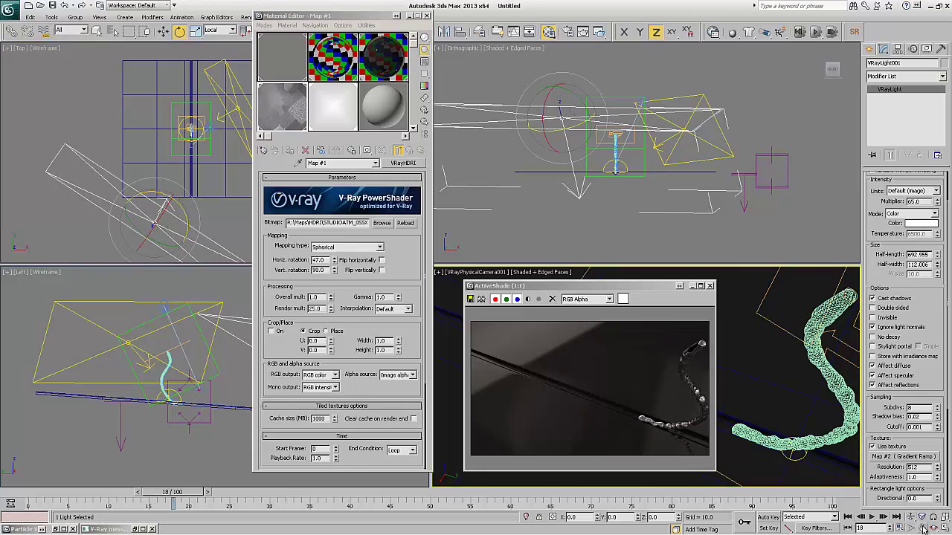
drag(754, 386, 759, 387)
click(911, 516)
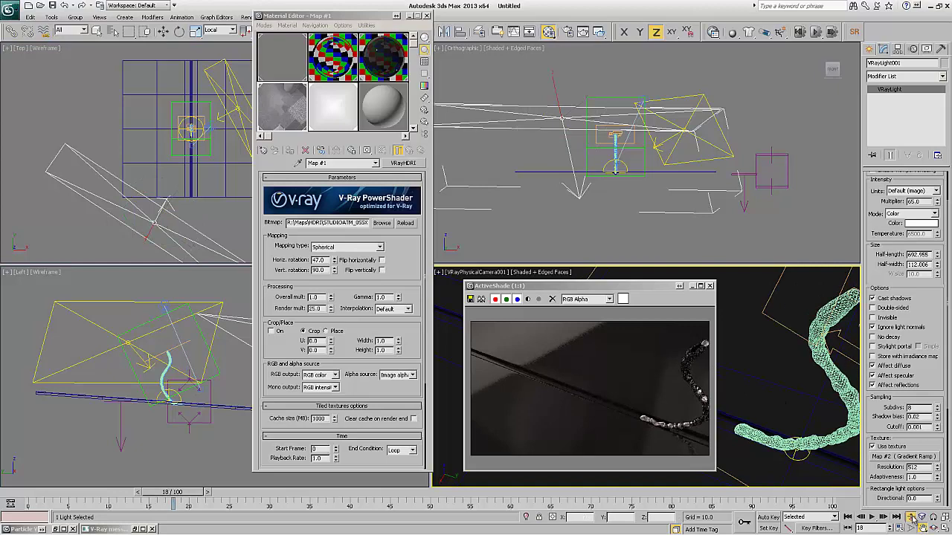
drag(791, 449, 767, 402)
click(922, 528)
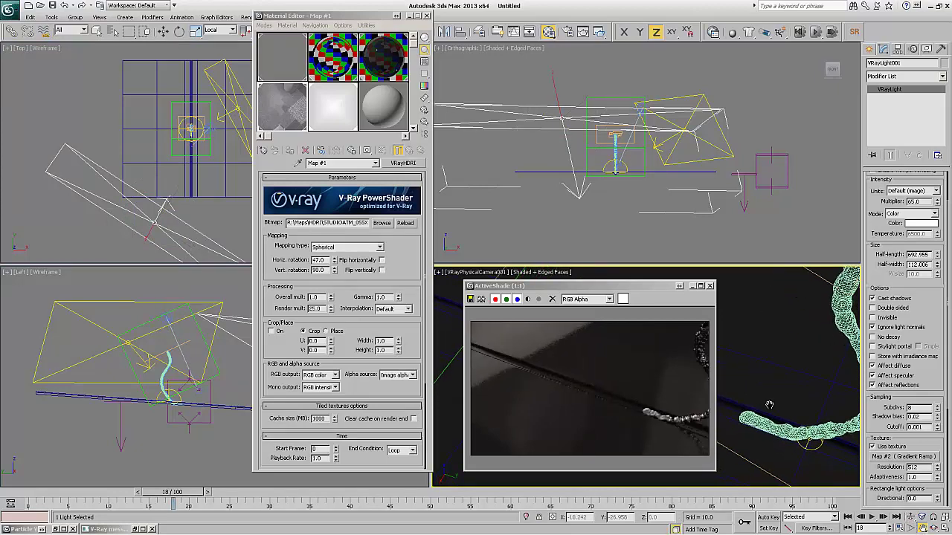
key(e)
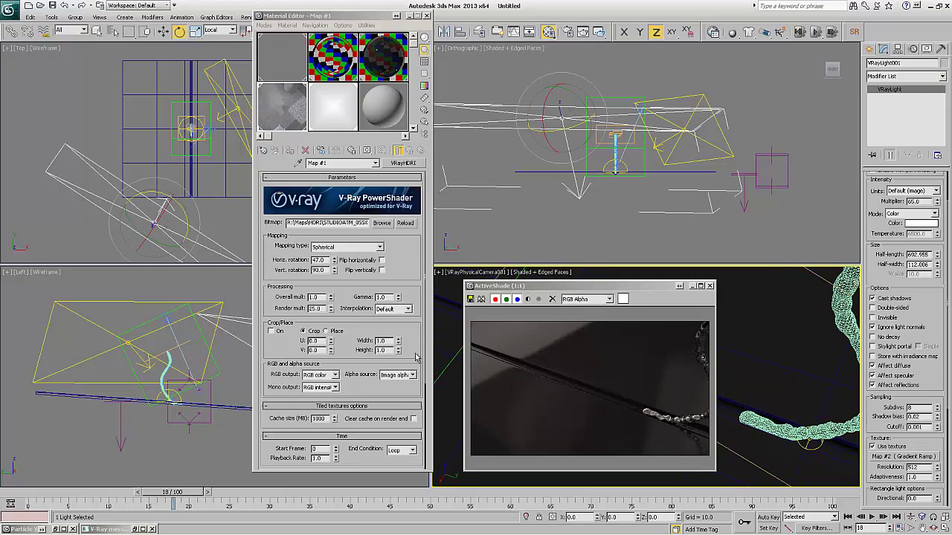
Close the Material Editor and ActiveShade windows and advance the animation to frame 36
click(426, 16)
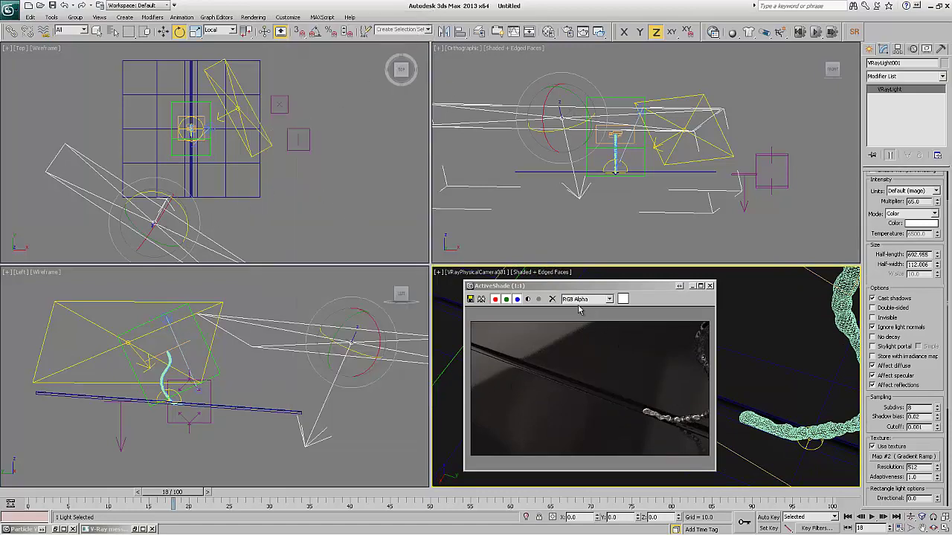
click(711, 285)
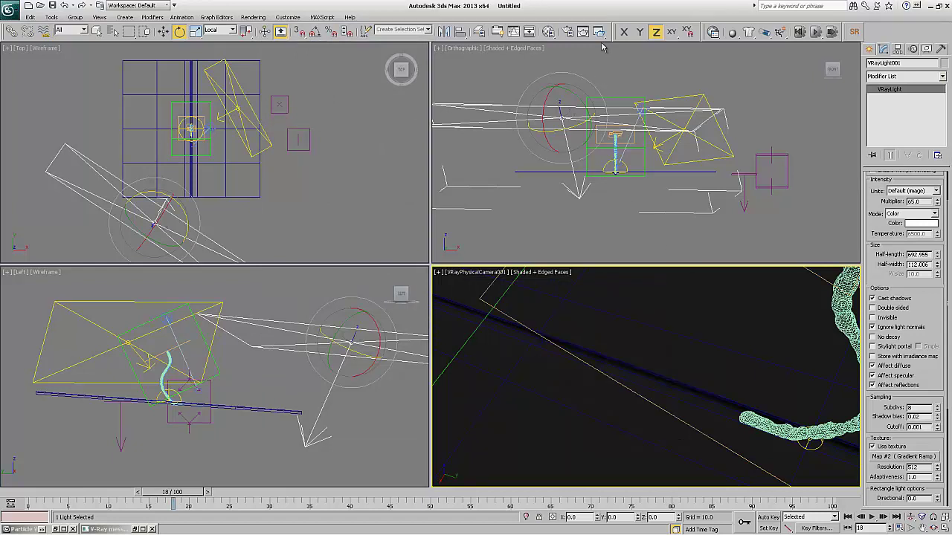
drag(599, 32, 601, 47)
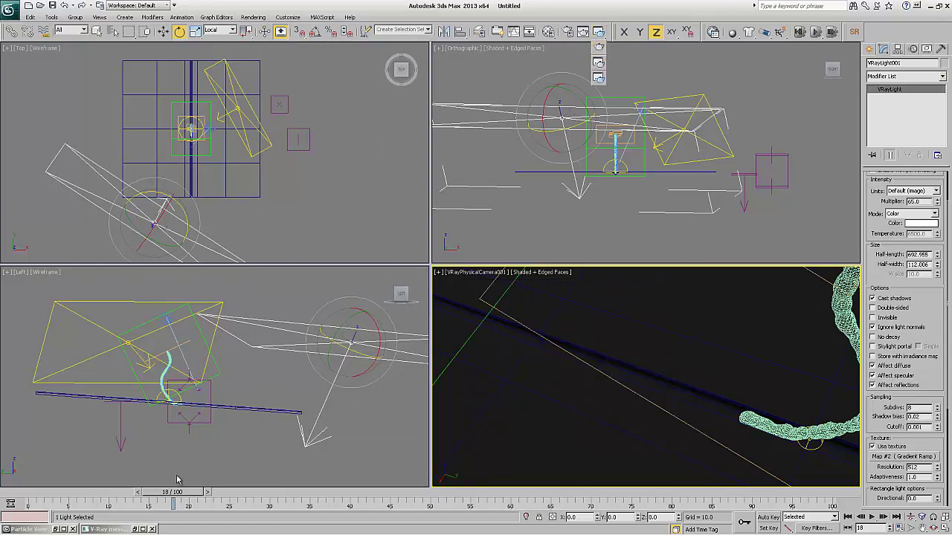
drag(179, 492, 341, 523)
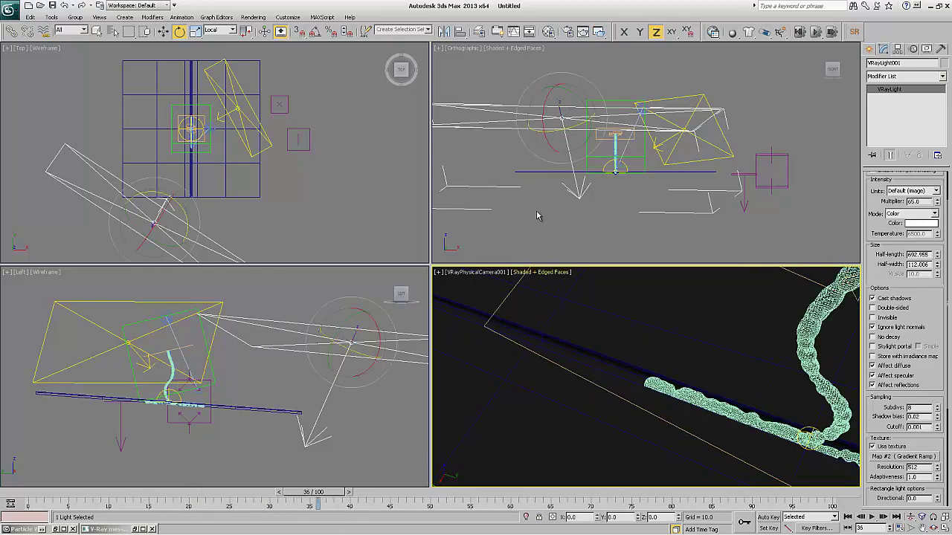
Render frame 36 from the camera view in production mode and inspect the fluid's detail at 100% zoom
click(598, 31)
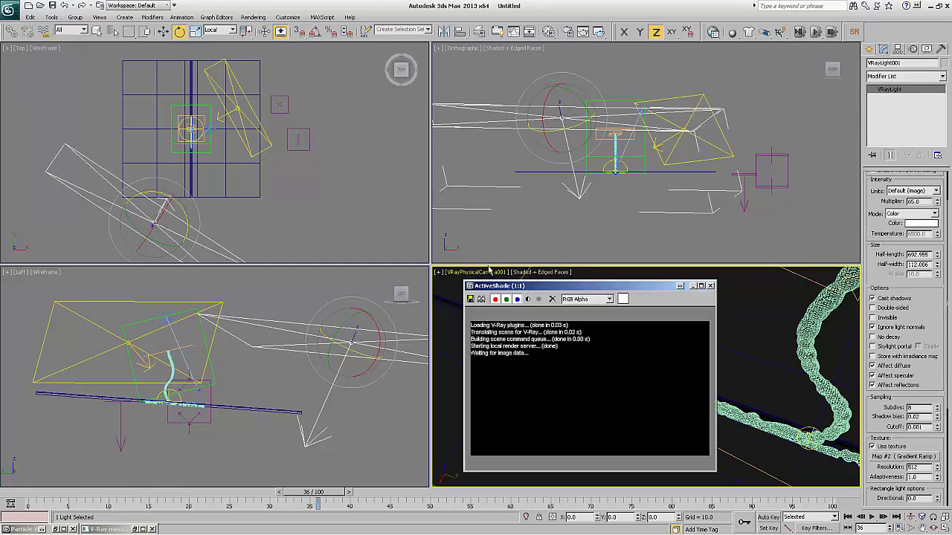
click(710, 285)
drag(599, 32, 600, 47)
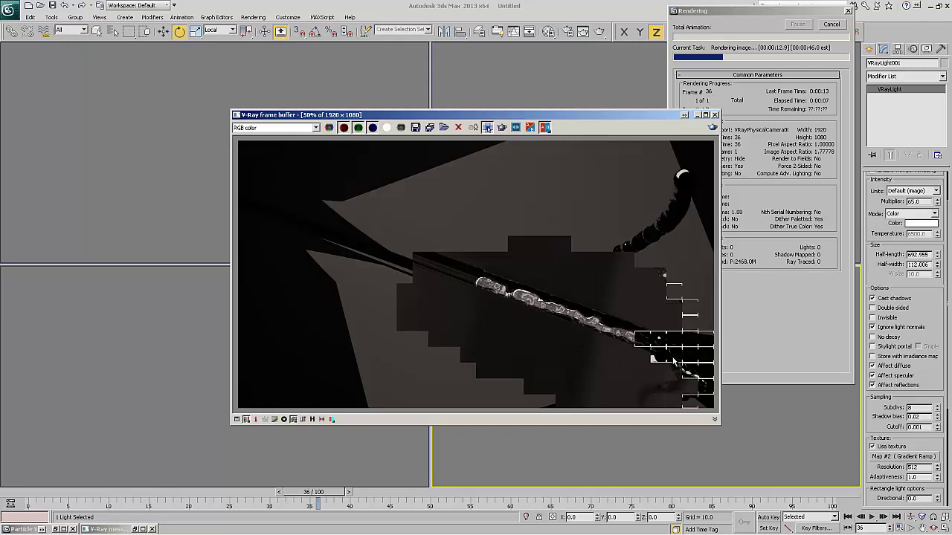
scroll(627, 344, up, 1)
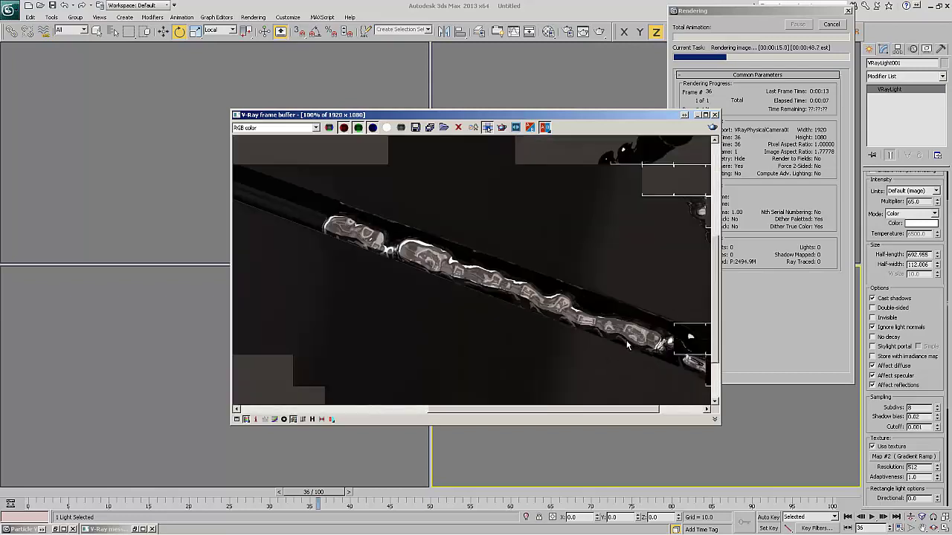
scroll(643, 336, down, 1)
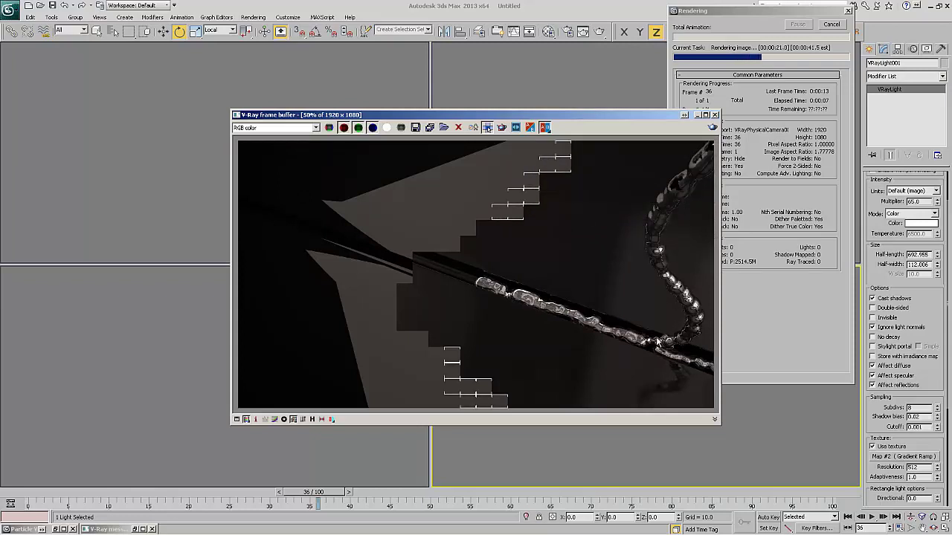
scroll(658, 342, up, 1)
scroll(646, 321, down, 1)
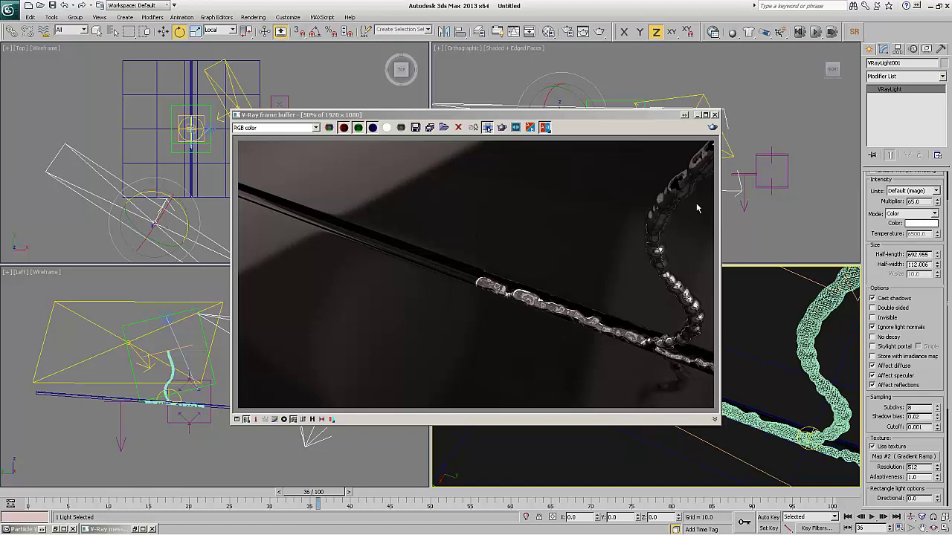
Select BlobMesh001 from the scene's object list and reopen the Material Editor
key(h)
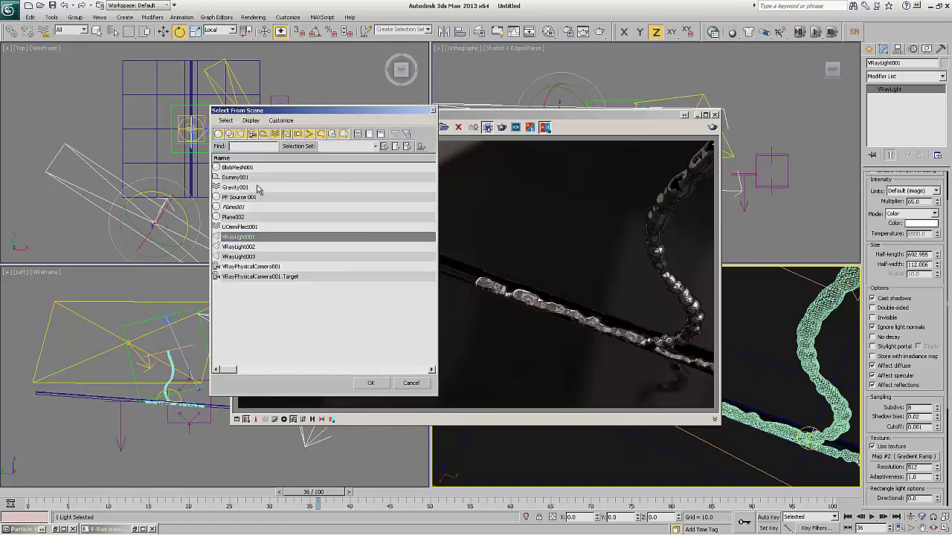
double_click(242, 168)
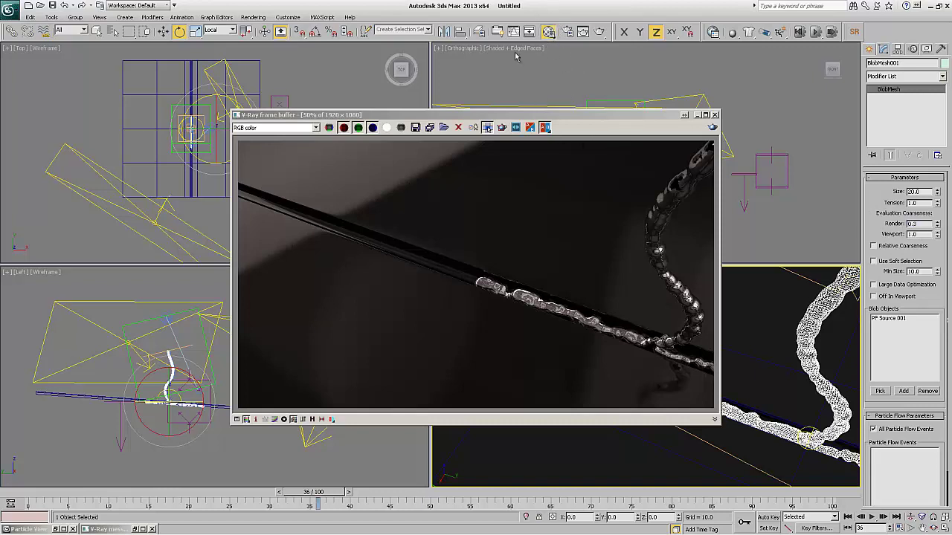
click(552, 32)
Raise the maximum rate of the adaptive subdivision image sampler in the V-Ray render settings
click(567, 32)
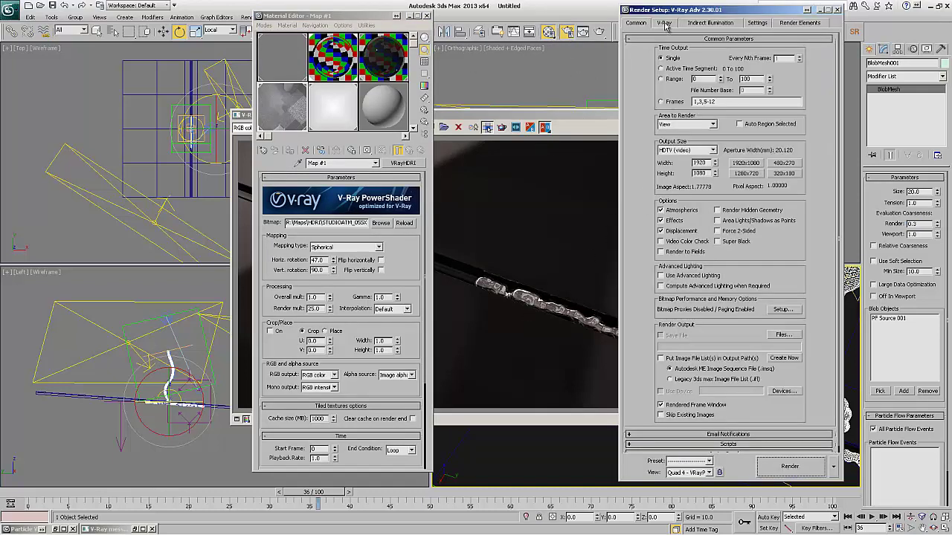
click(664, 23)
click(692, 165)
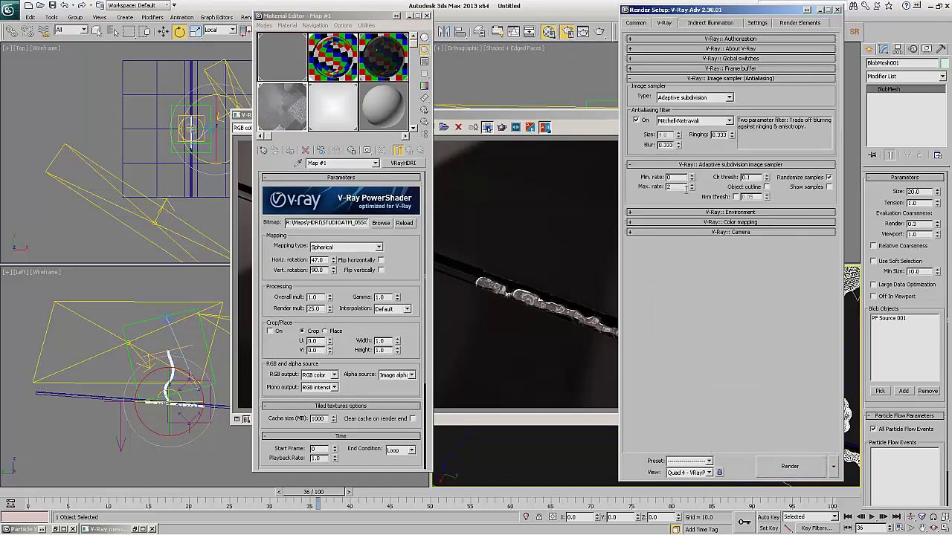
click(692, 185)
click(692, 185)
Set the irradiance map's built-in preset to High - animation in the indirect illumination settings
click(709, 23)
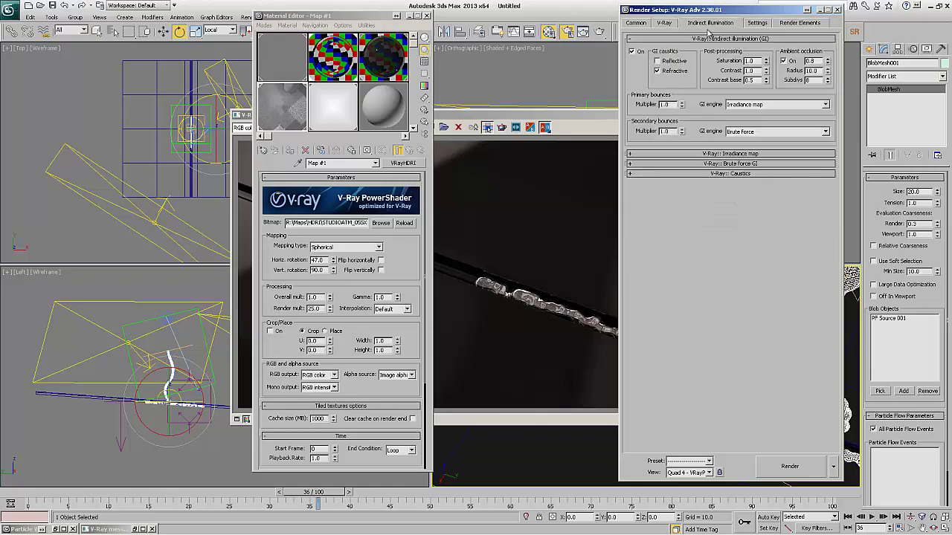
click(732, 154)
click(739, 168)
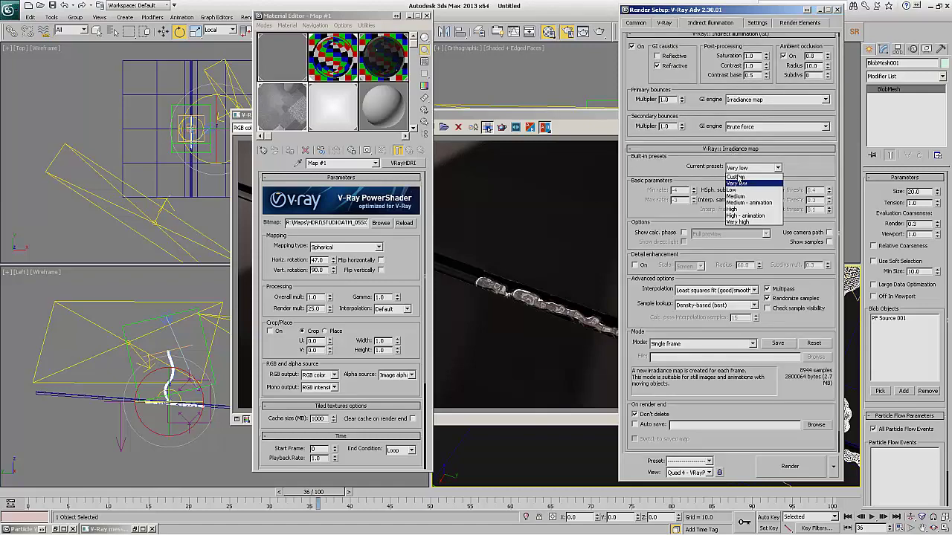
click(744, 215)
click(522, 237)
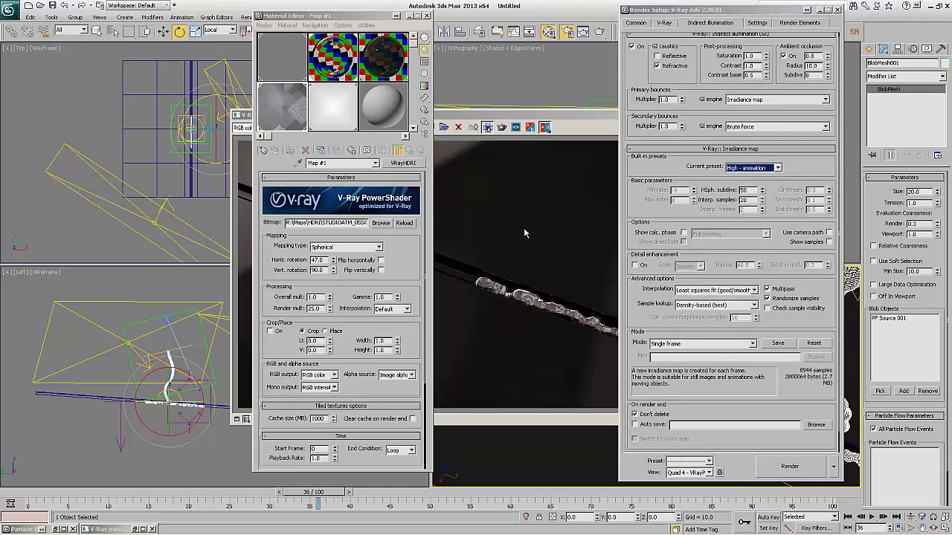
Render frame 36 again and inspect the fluid along the groove and in the falling stream at 100% zoom
click(766, 473)
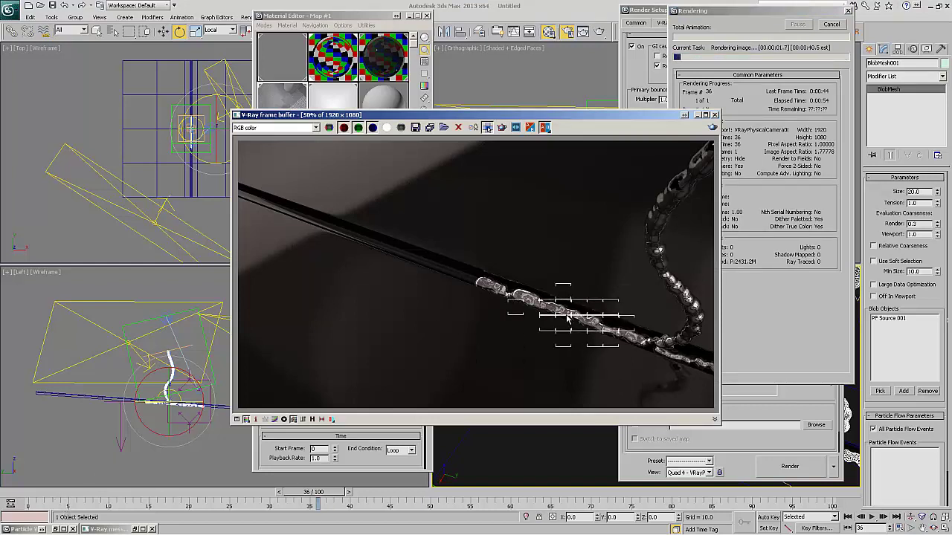
scroll(544, 303, up, 1)
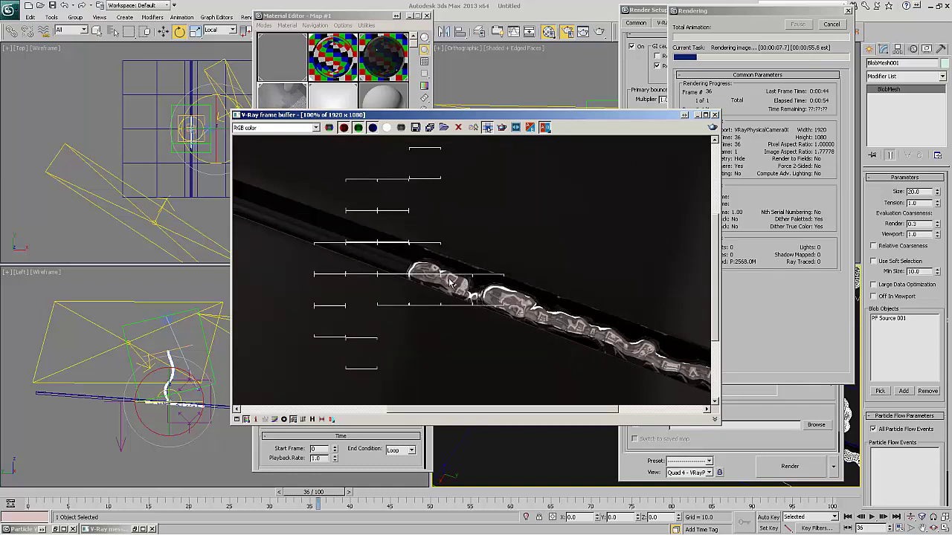
scroll(450, 282, down, 1)
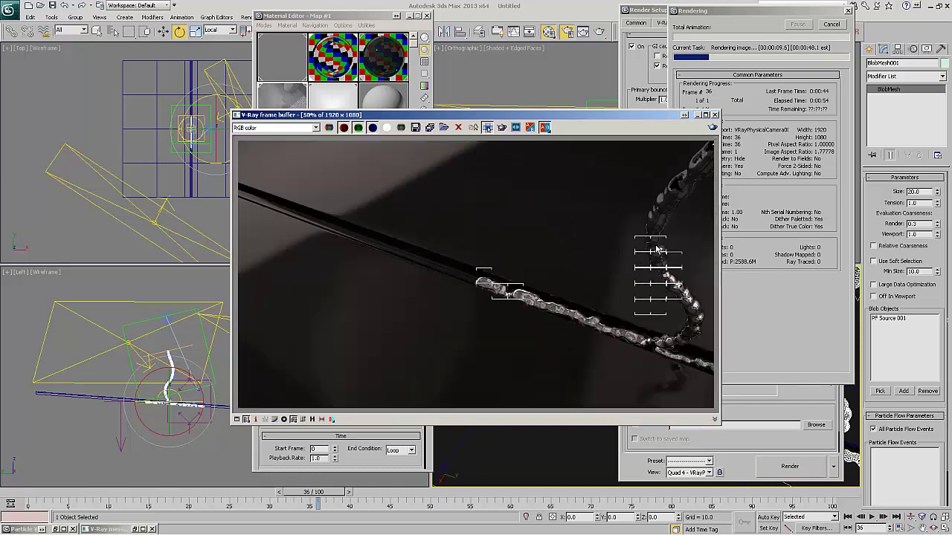
scroll(657, 250, up, 1)
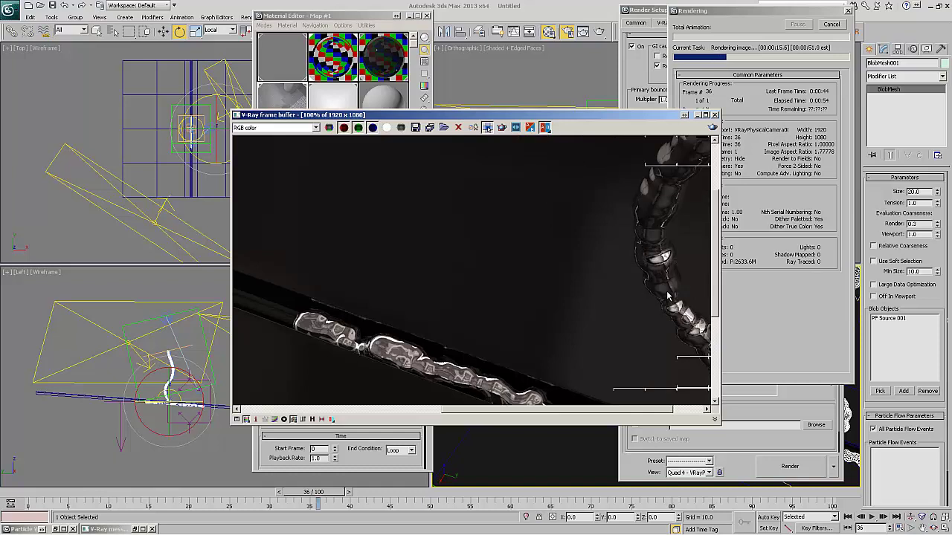
scroll(669, 297, down, 1)
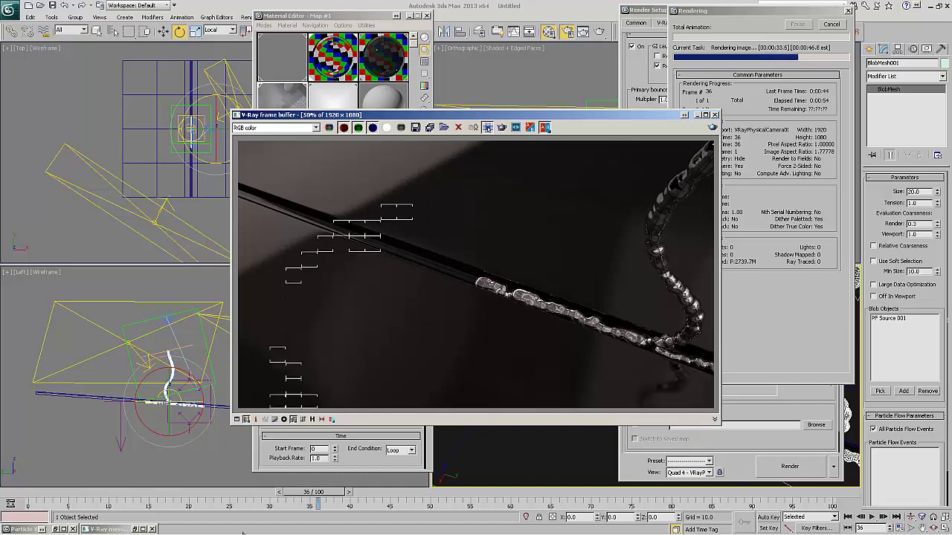
mouse_move(244, 533)
click(216, 526)
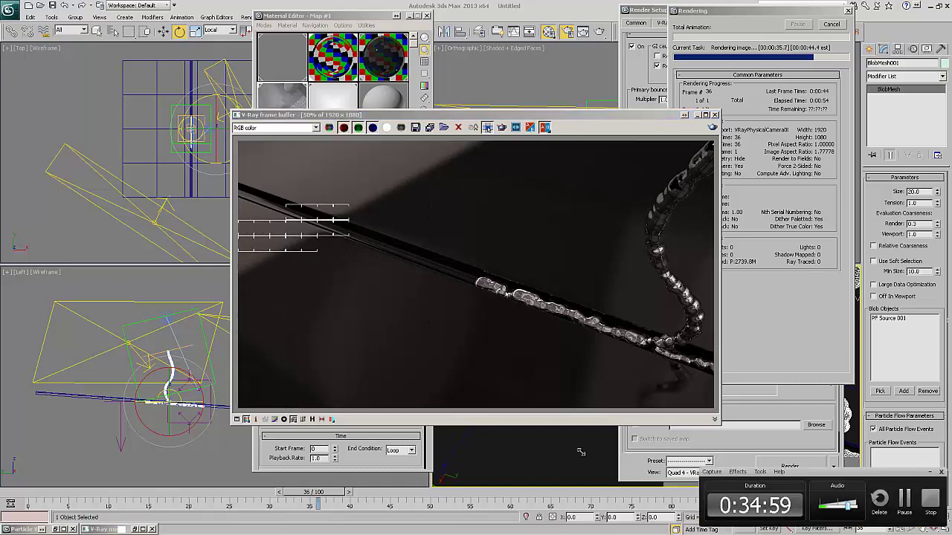